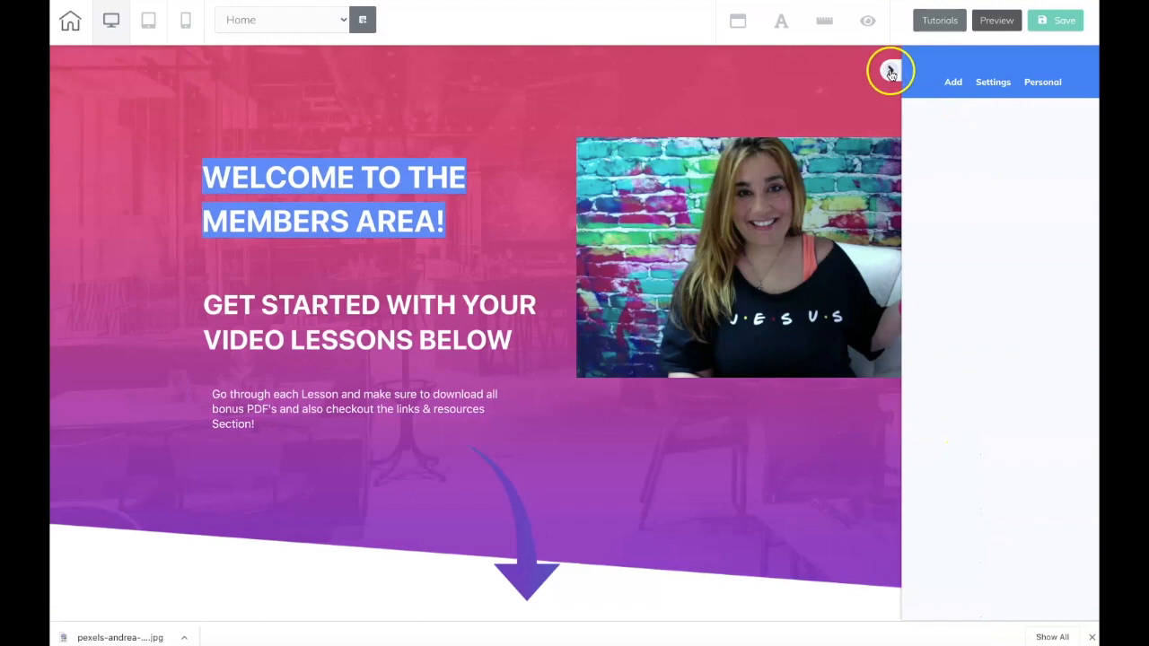
Collapse the side panel and examine the page's sections from the welcome header down to the Other Tools section.
{"action": "left_click", "coordinate": [889, 71]}
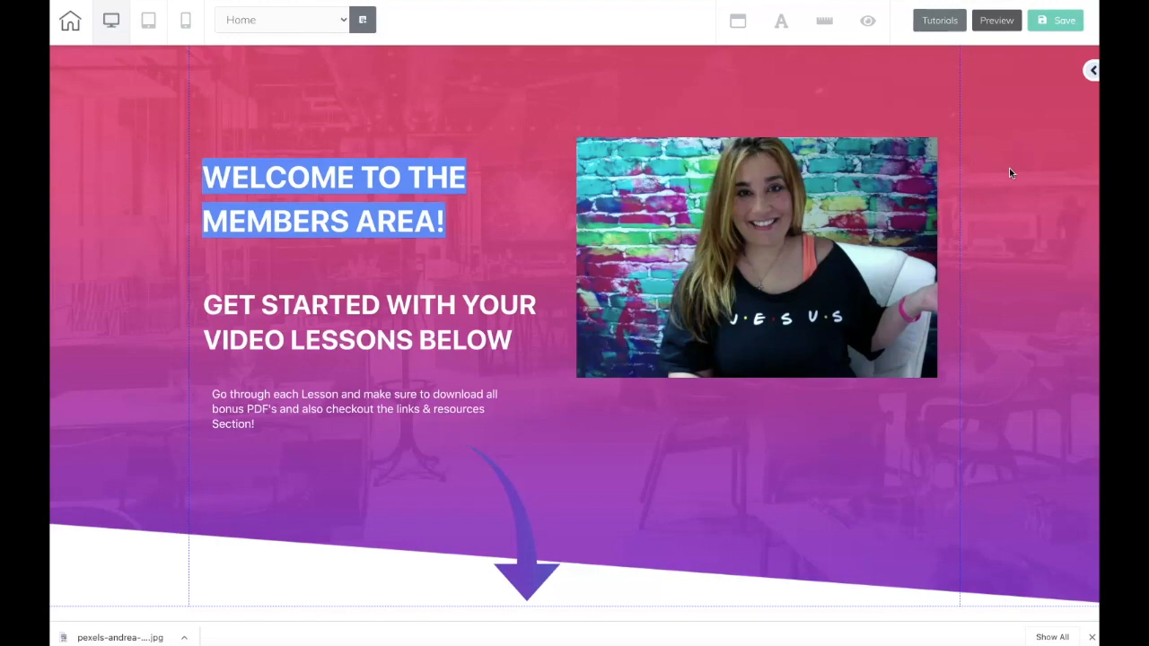
{"action": "scroll", "coordinate": [1009, 187], "scroll_direction": "down", "scroll_amount": 1}
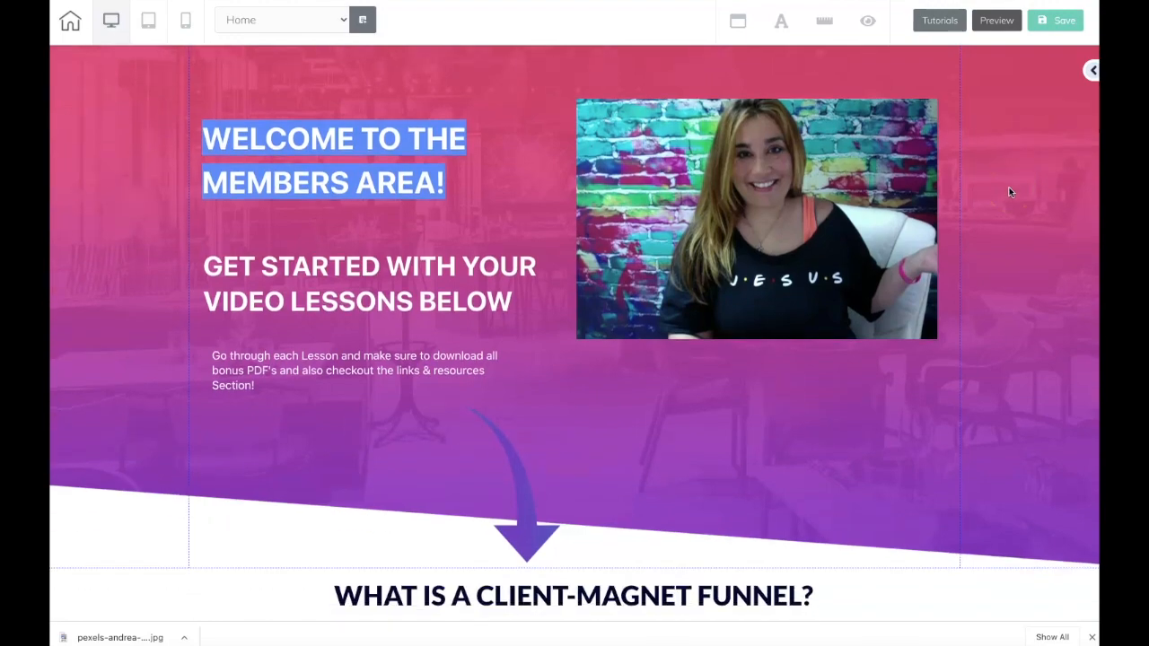
{"action": "scroll", "coordinate": [1009, 191], "scroll_direction": "down", "scroll_amount": 8}
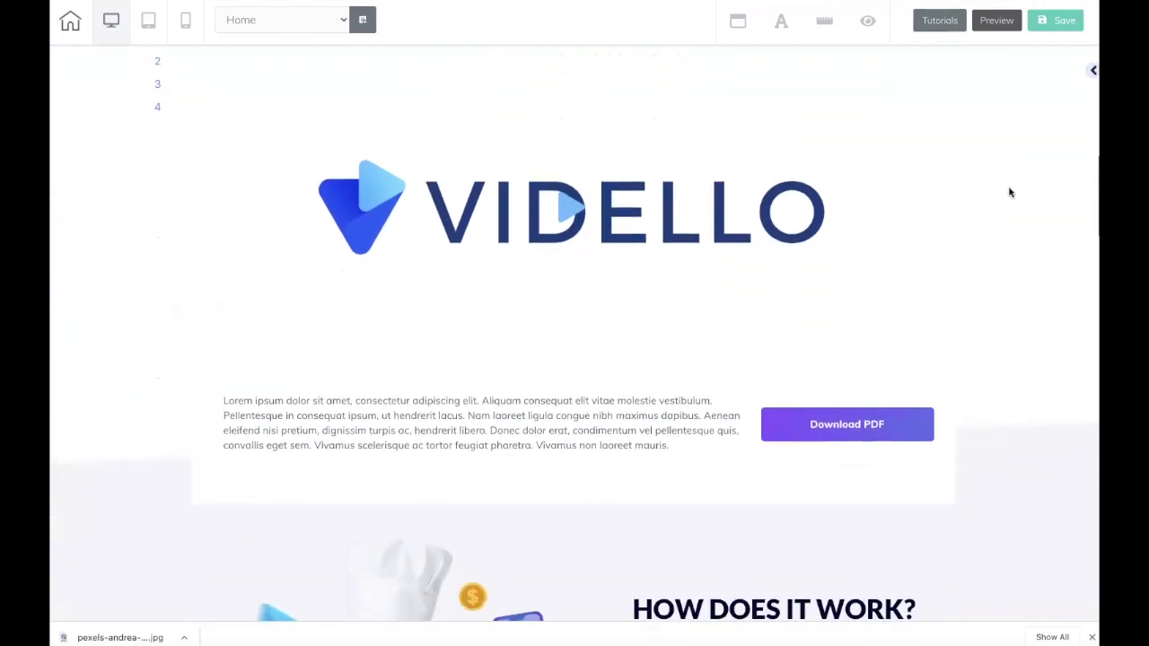
{"action": "scroll", "coordinate": [1009, 192], "scroll_direction": "down", "scroll_amount": 5}
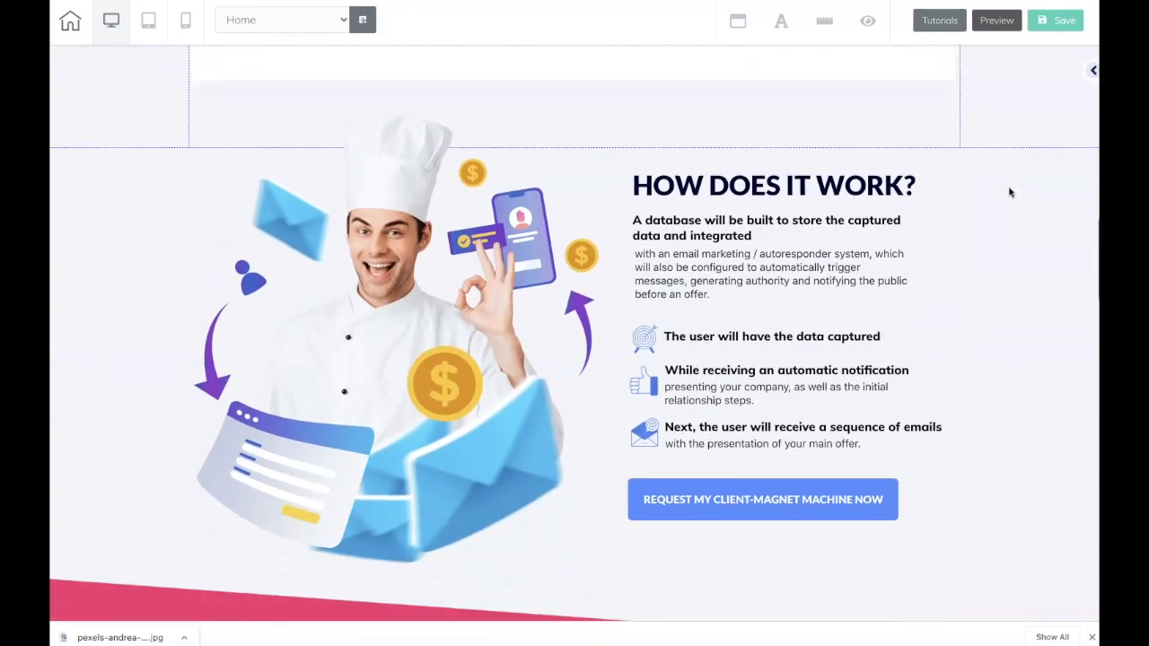
{"action": "scroll", "coordinate": [1009, 192], "scroll_direction": "up", "scroll_amount": 3}
{"action": "scroll", "coordinate": [1010, 192], "scroll_direction": "up", "scroll_amount": 7}
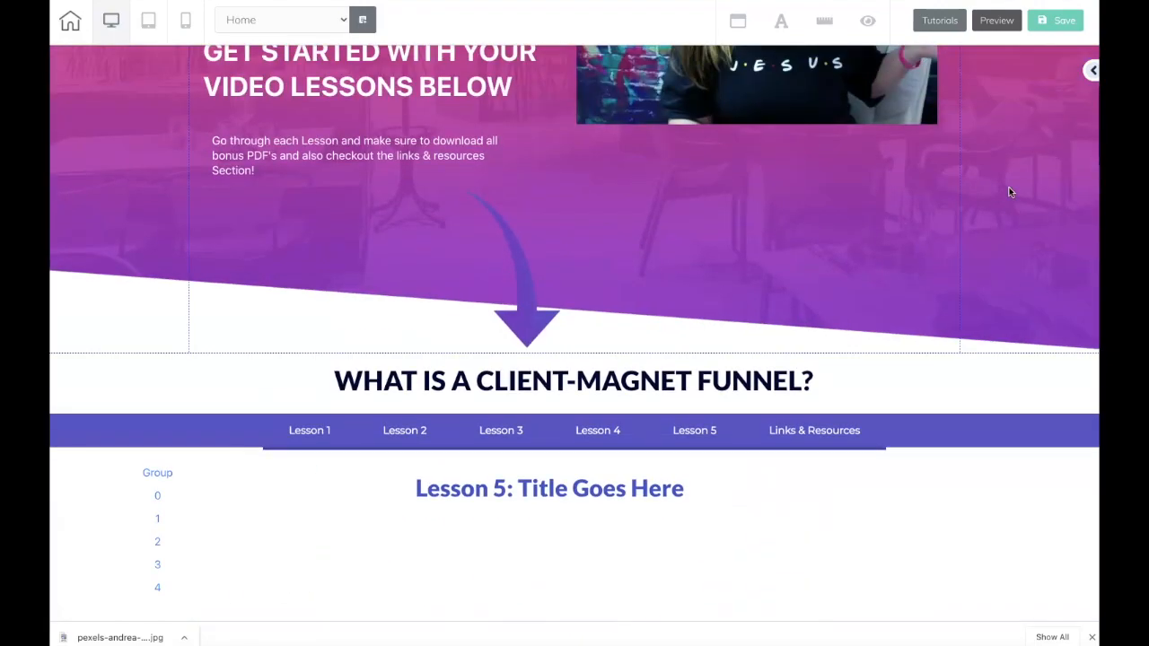
{"action": "scroll", "coordinate": [1009, 192], "scroll_direction": "down", "scroll_amount": 10}
{"action": "scroll", "coordinate": [1009, 192], "scroll_direction": "down", "scroll_amount": 9}
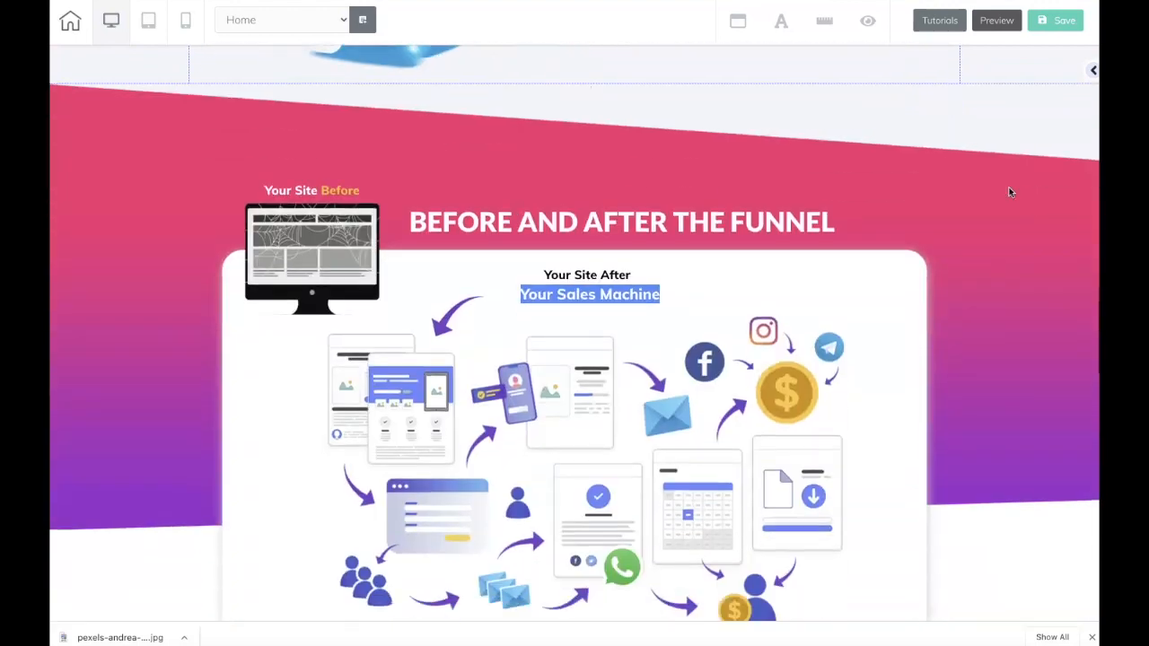
{"action": "scroll", "coordinate": [1009, 192], "scroll_direction": "down", "scroll_amount": 1}
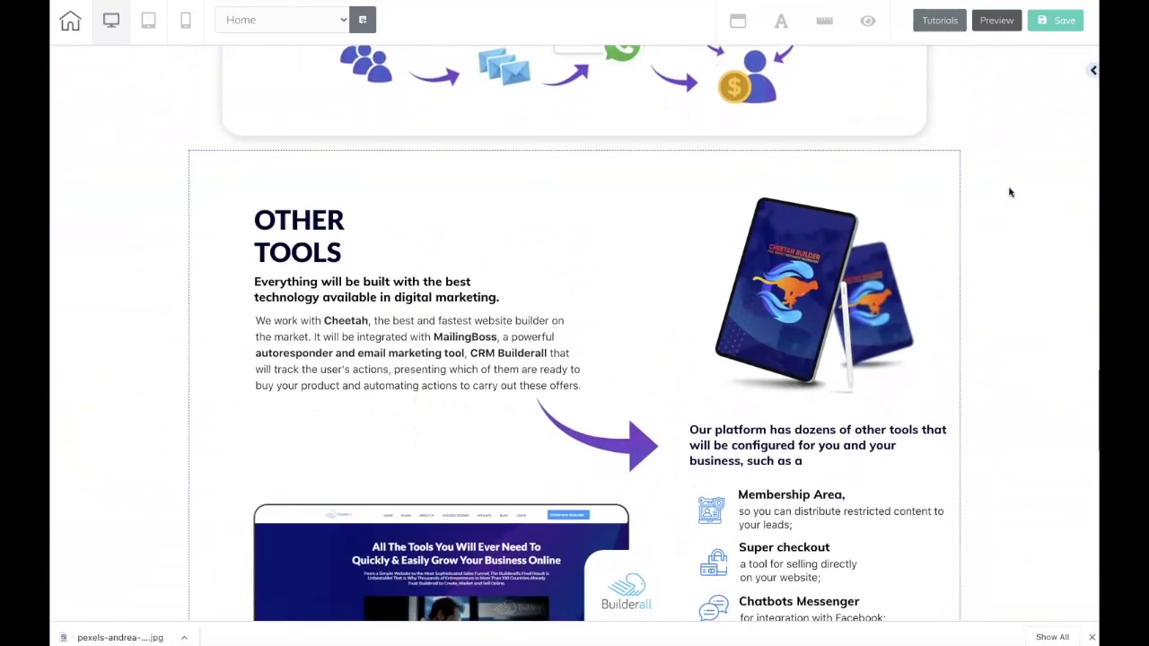
Hide the Other Tools panel and the website before-and-after panel below it.
{"action": "left_click", "coordinate": [162, 204]}
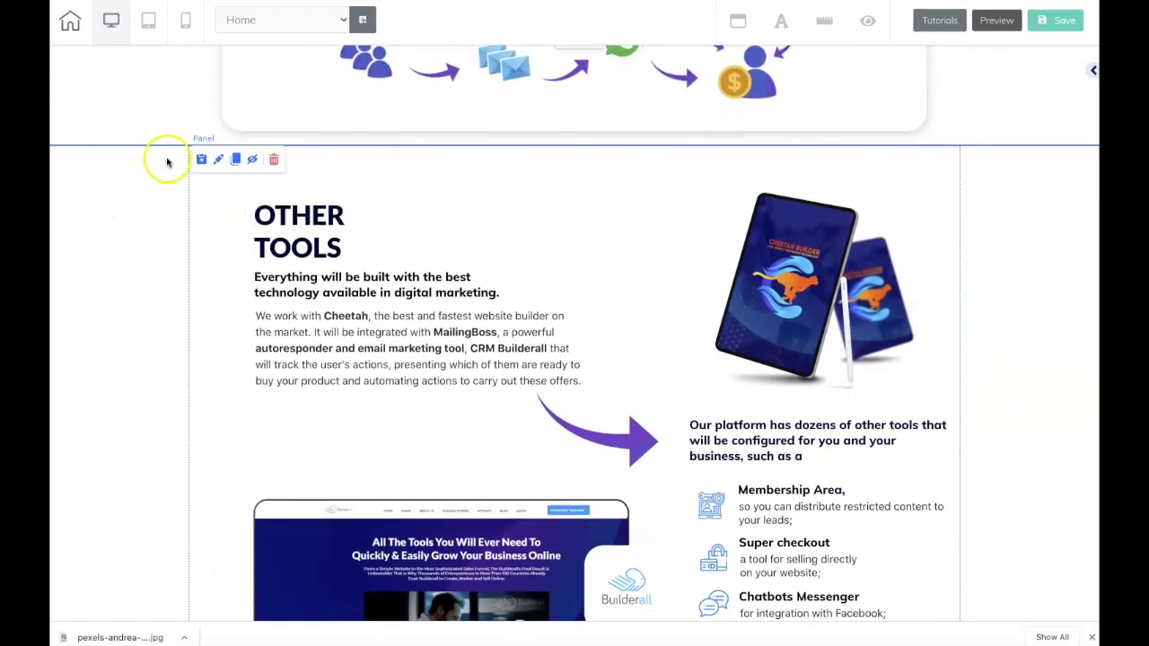
{"action": "left_click", "coordinate": [252, 160]}
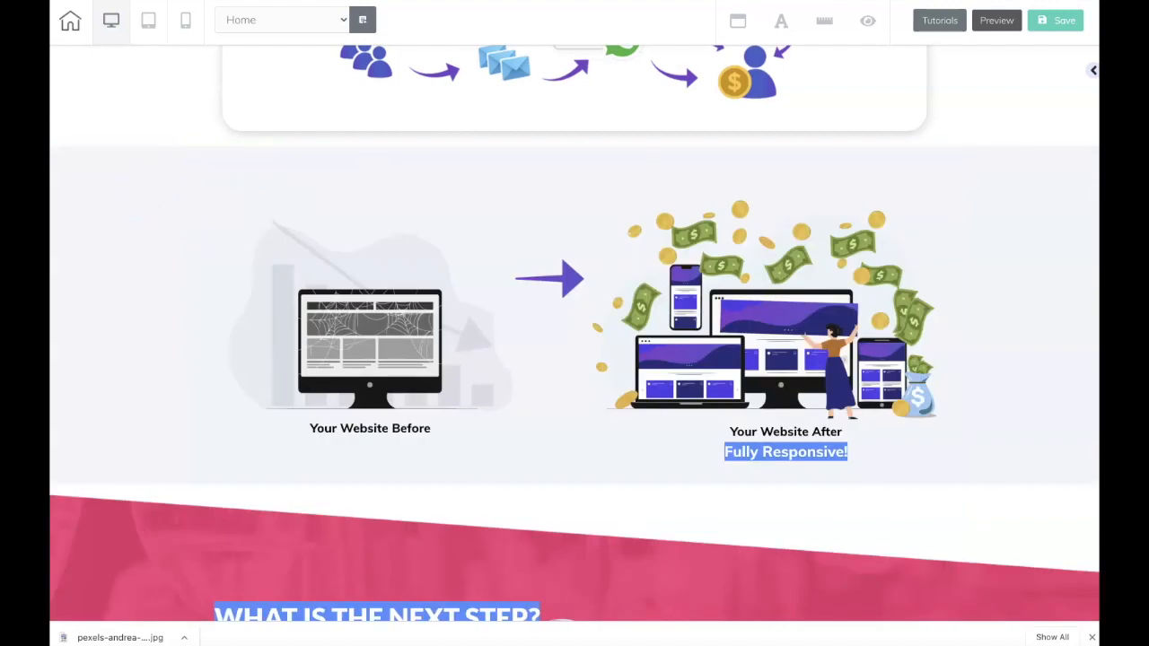
{"action": "left_click", "coordinate": [108, 250]}
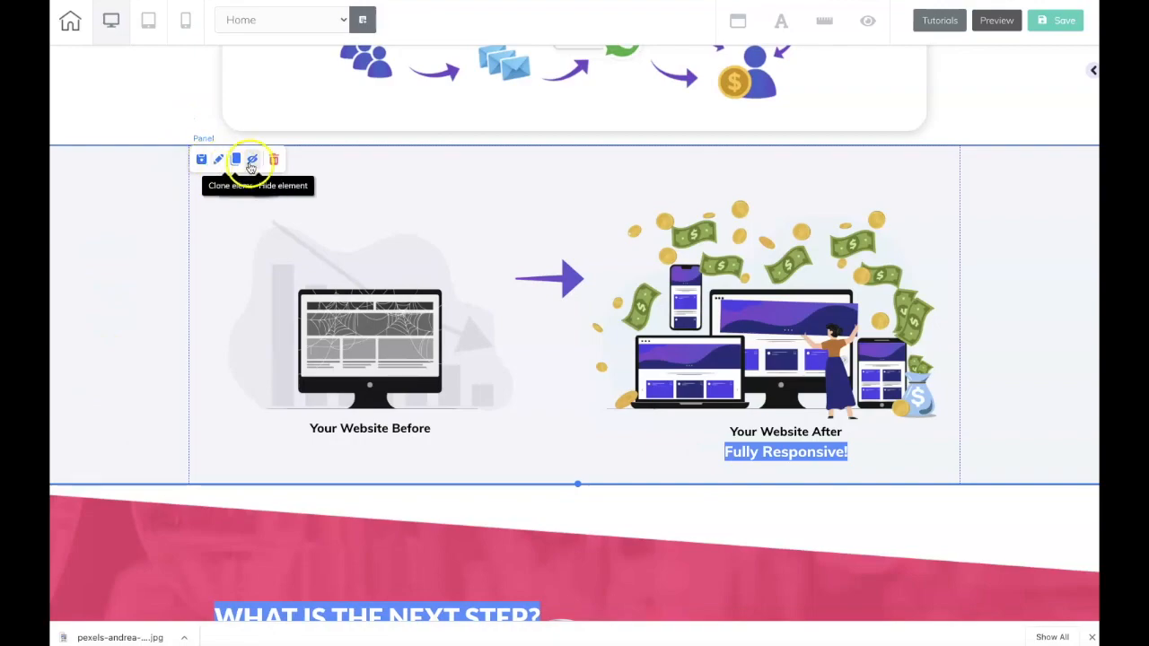
{"action": "left_click", "coordinate": [252, 160]}
Replace the chef illustration in the How Does It Work section with the user-files photo of the woman in the black JESUS shirt.
{"action": "scroll", "coordinate": [114, 235], "scroll_direction": "up", "scroll_amount": 15}
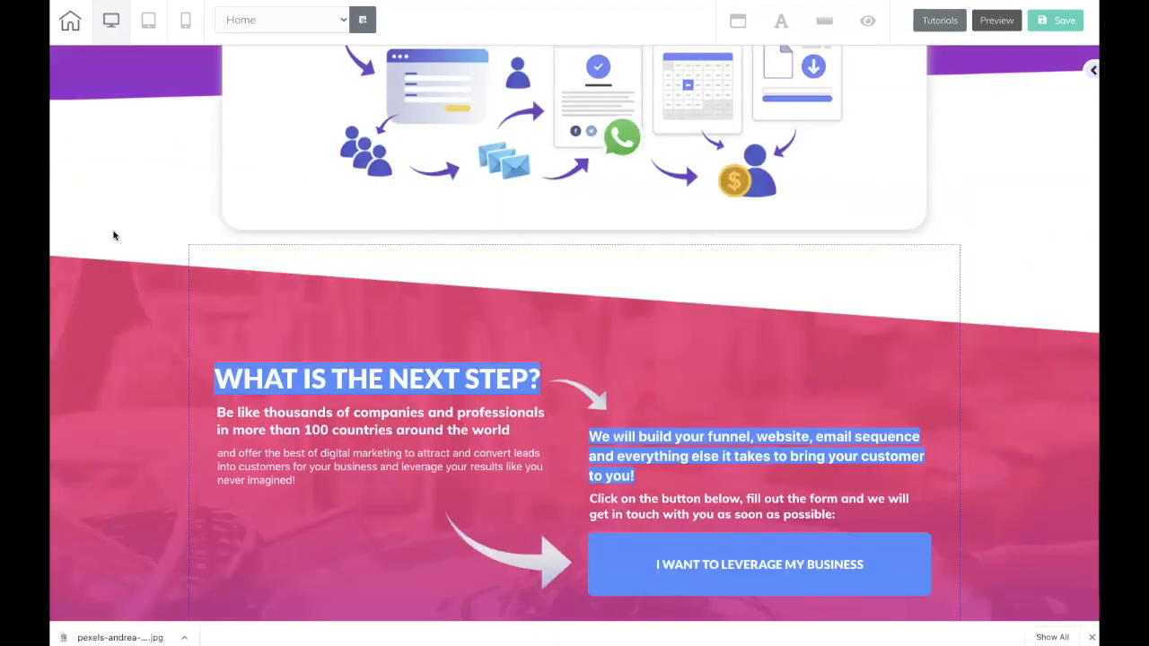
{"action": "scroll", "coordinate": [113, 236], "scroll_direction": "down", "scroll_amount": 15}
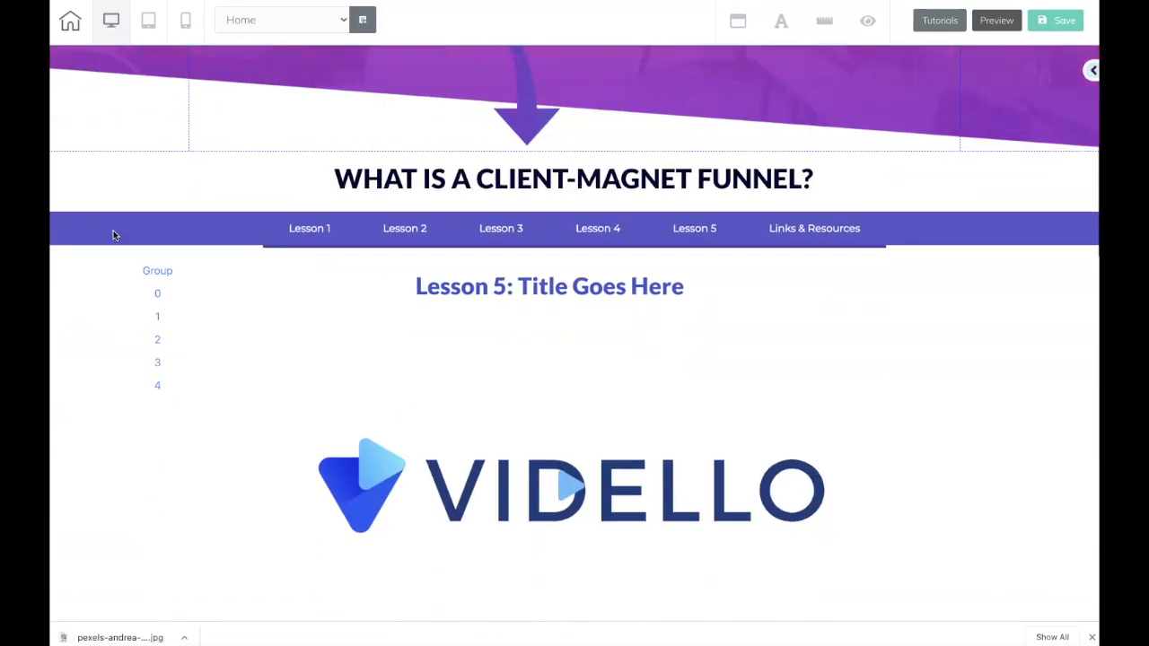
{"action": "scroll", "coordinate": [113, 236], "scroll_direction": "down", "scroll_amount": 4}
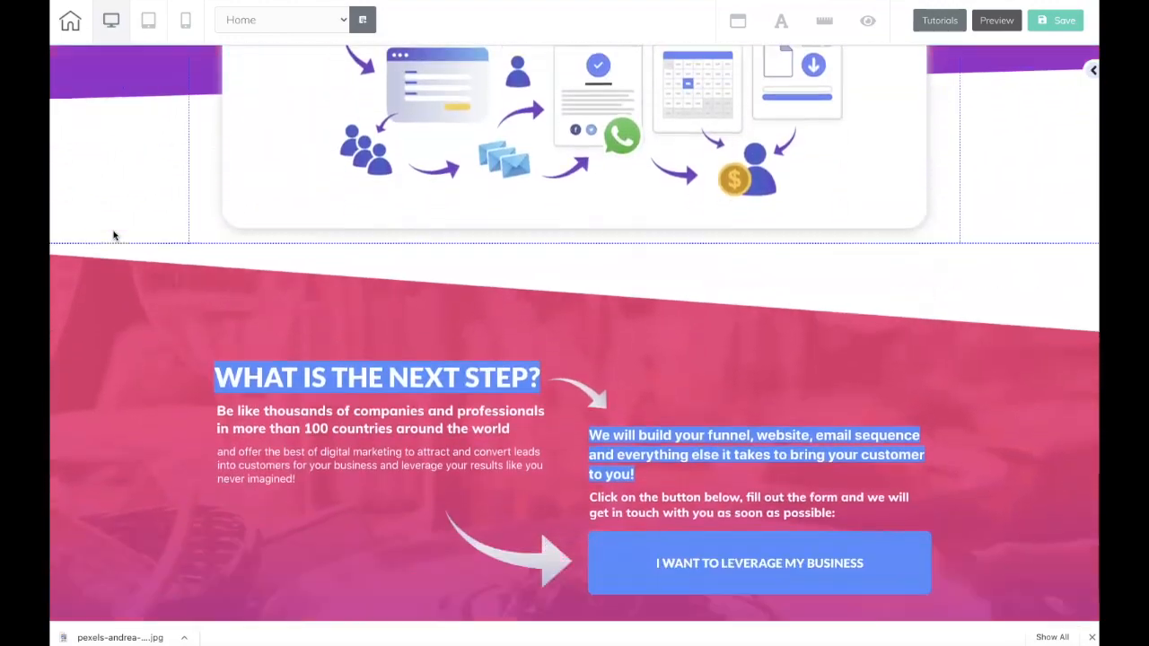
{"action": "scroll", "coordinate": [113, 235], "scroll_direction": "up", "scroll_amount": 12}
{"action": "scroll", "coordinate": [113, 236], "scroll_direction": "up", "scroll_amount": 3}
{"action": "scroll", "coordinate": [113, 234], "scroll_direction": "down", "scroll_amount": 3}
{"action": "left_click", "coordinate": [272, 353]}
{"action": "left_click", "coordinate": [362, 341]}
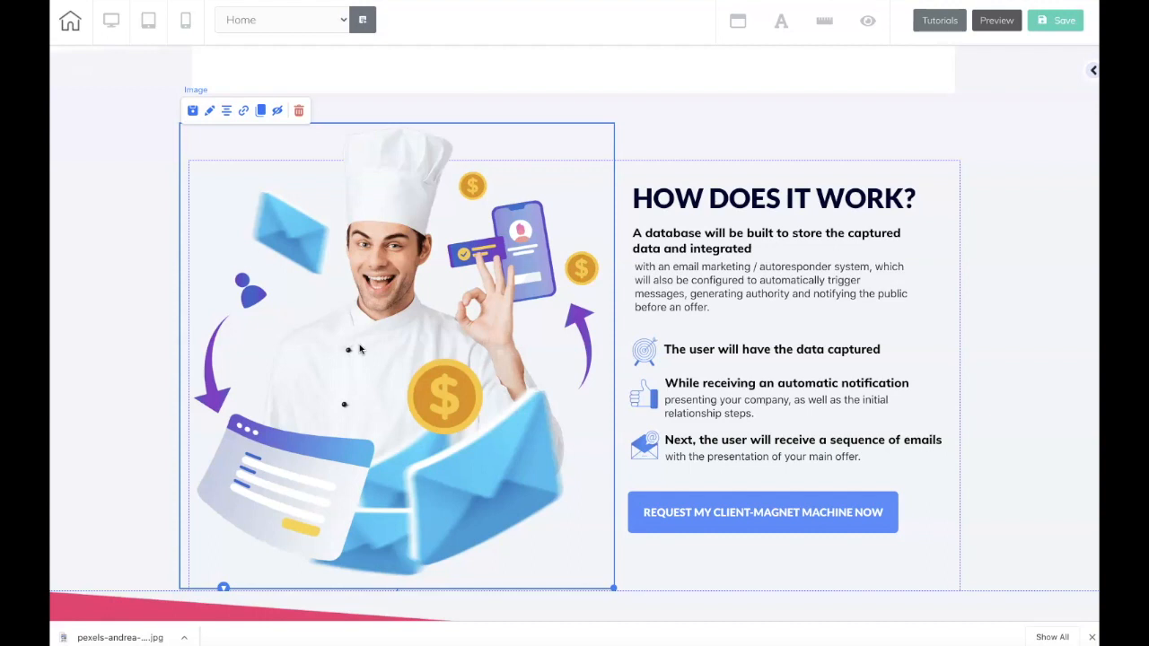
{"action": "double_click", "coordinate": [430, 347]}
{"action": "left_click", "coordinate": [736, 220]}
{"action": "left_click", "coordinate": [700, 504]}
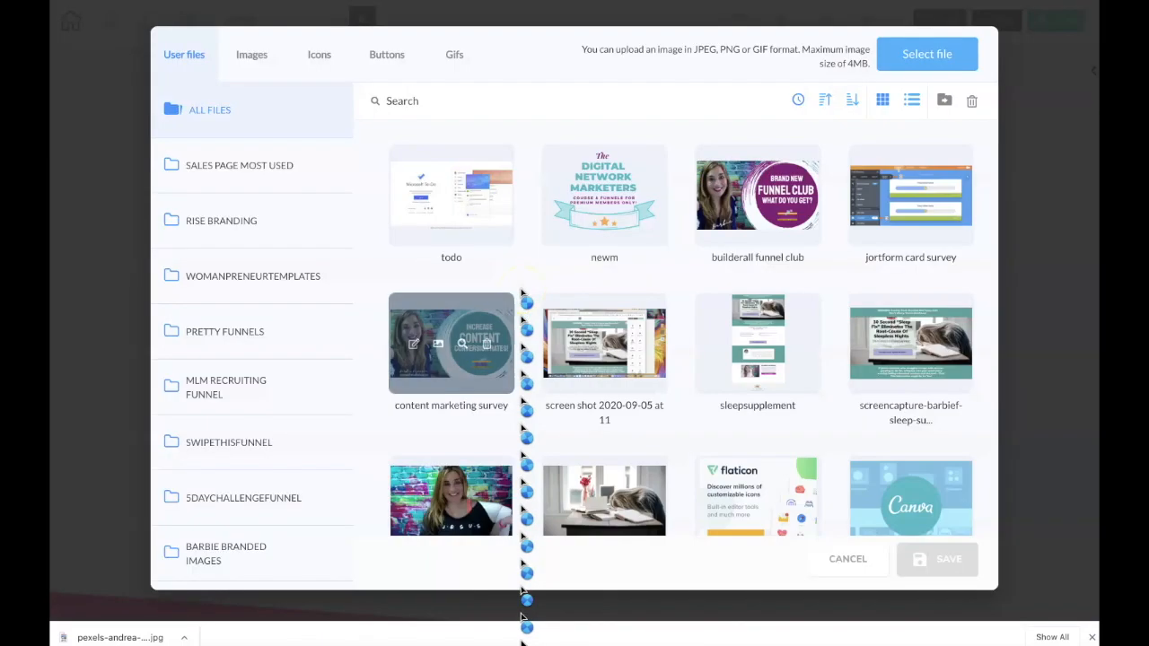
{"action": "left_click", "coordinate": [414, 485]}
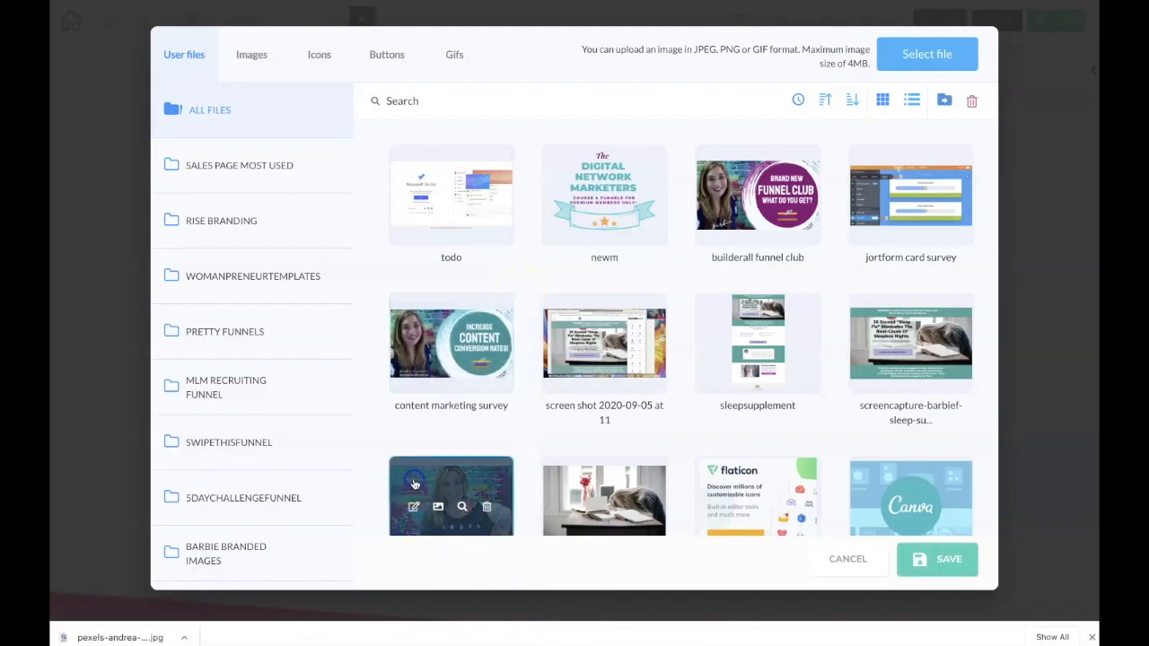
{"action": "left_click", "coordinate": [937, 559]}
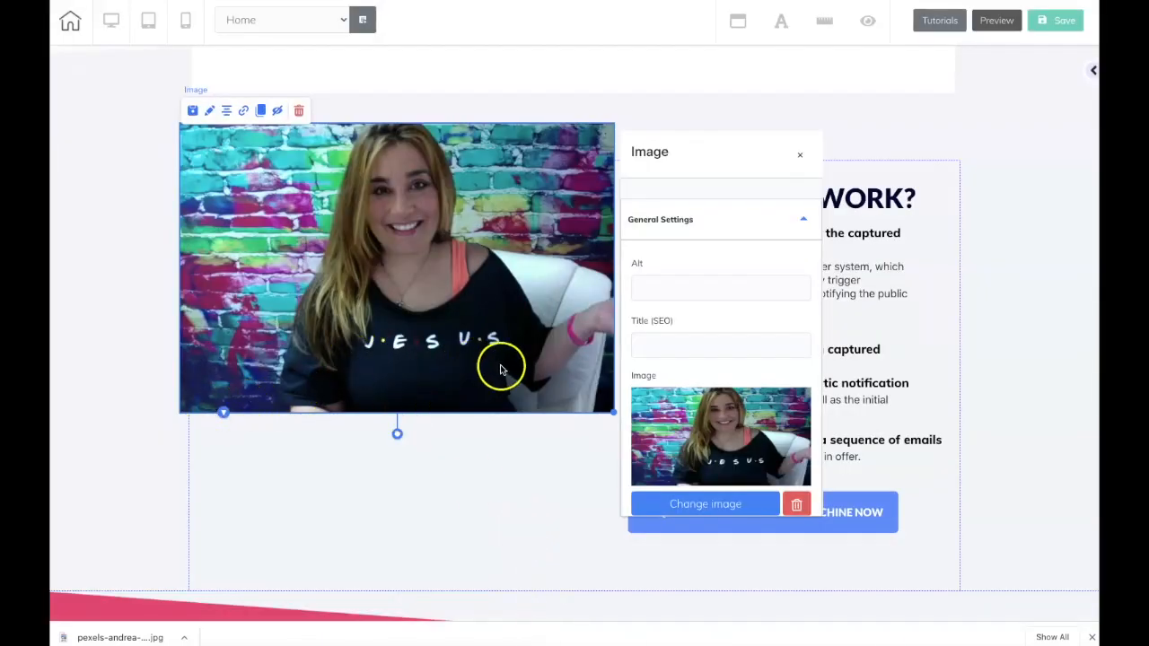
Shrink the new photo and move it inside the panel, beside the How Does It Work text.
{"action": "left_click_drag", "start_coordinate": [614, 412], "coordinate": [552, 391]}
{"action": "left_click_drag", "start_coordinate": [442, 286], "coordinate": [464, 336]}
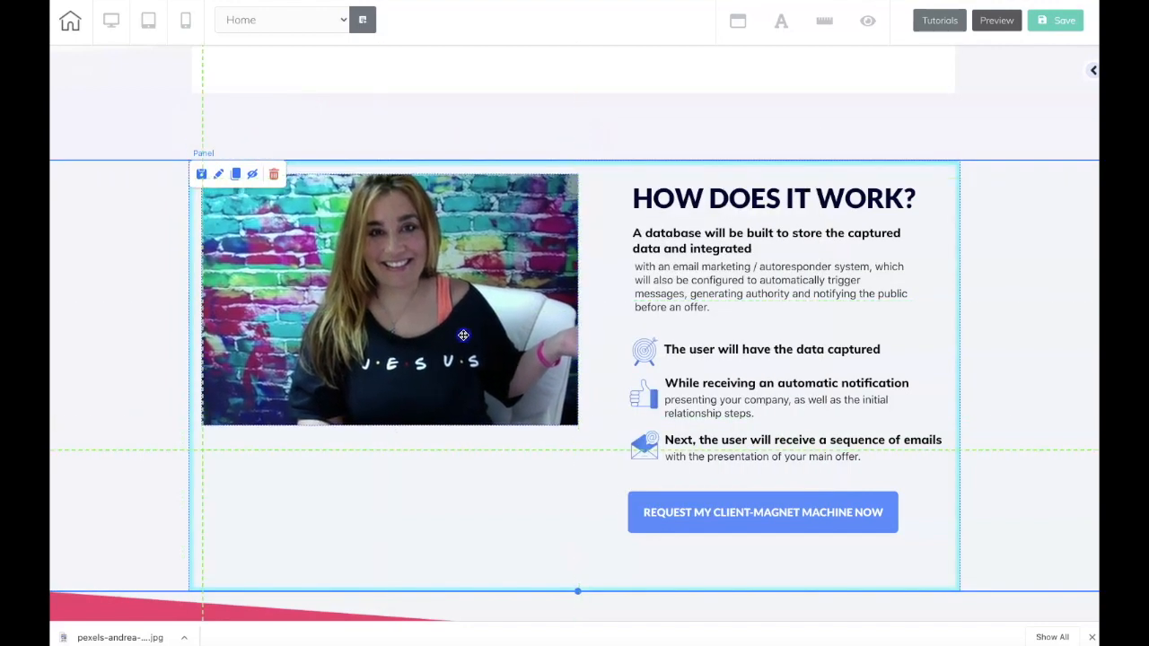
{"action": "left_click", "coordinate": [680, 201]}
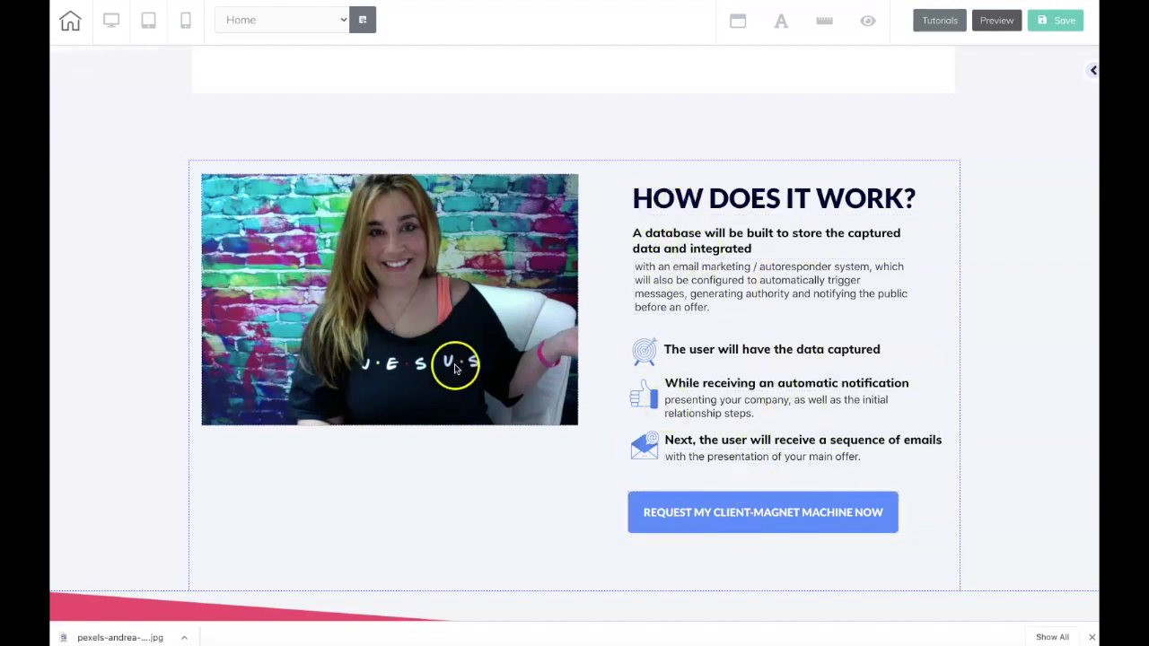
Replace the "HOW DOES IT WORK?" heading text with "ABOUT YOUR INSTRUCTOR".
{"action": "left_click", "coordinate": [663, 206]}
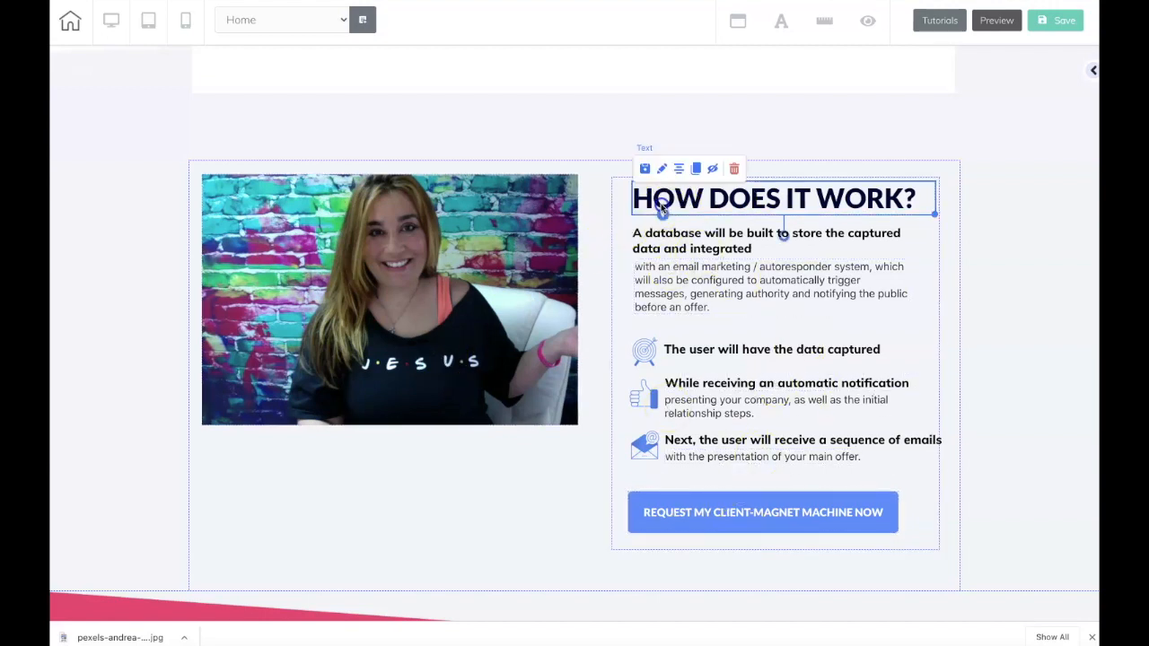
{"action": "left_click", "coordinate": [660, 206]}
{"action": "left_click_drag", "start_coordinate": [634, 198], "coordinate": [914, 199]}
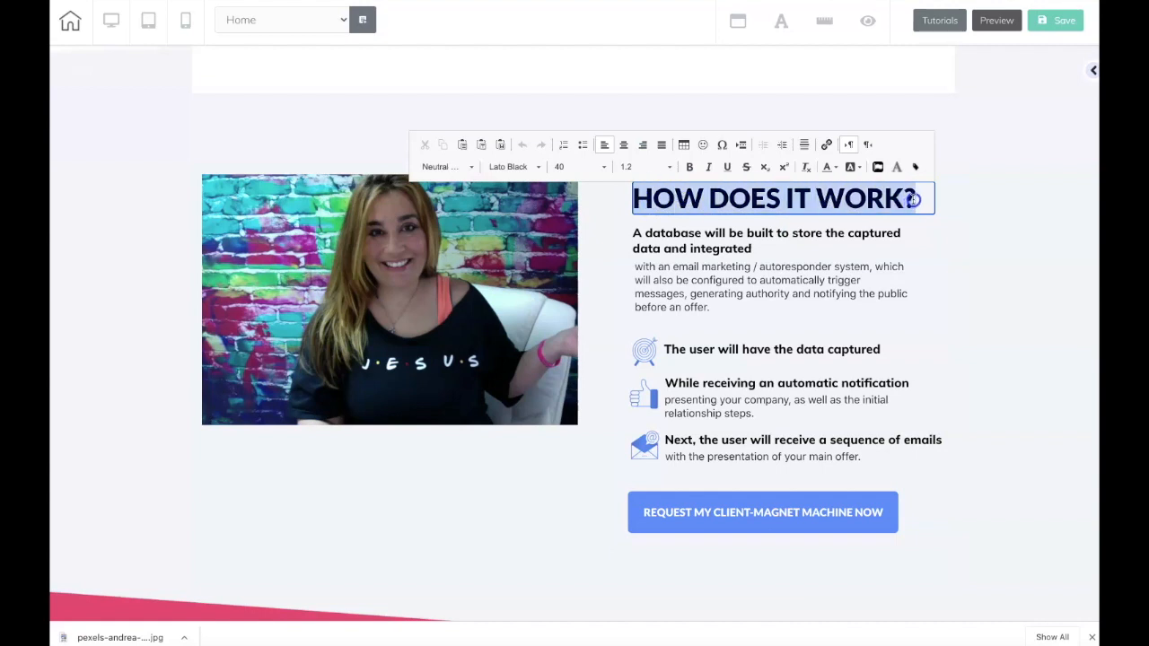
{"action": "type", "text": "ABO"}
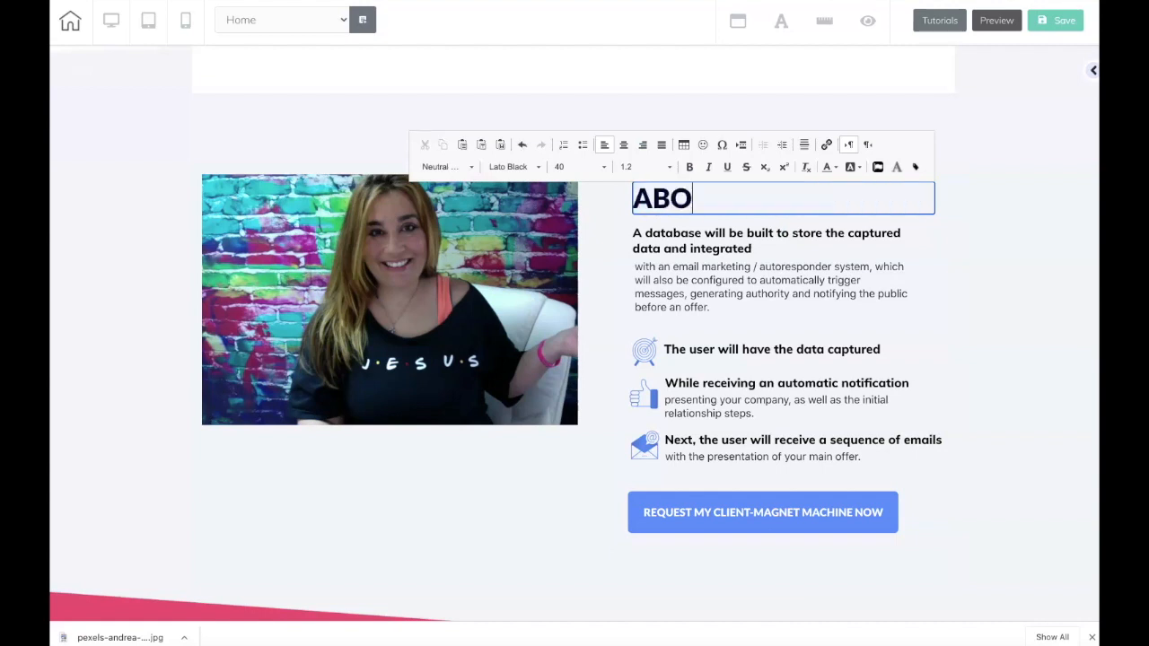
{"action": "type", "text": "UT YOUR INSTRUCTOR"}
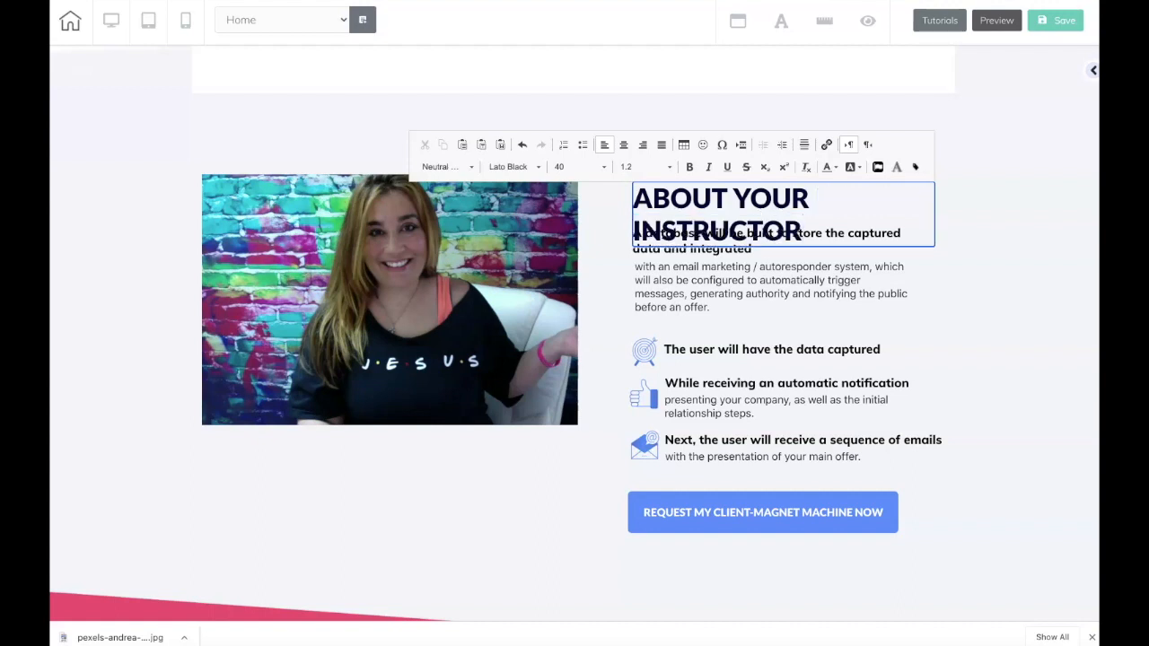
Set the font size of the "ABOUT YOUR INSTRUCTOR" heading to 30.
{"action": "left_click_drag", "start_coordinate": [629, 184], "coordinate": [789, 229]}
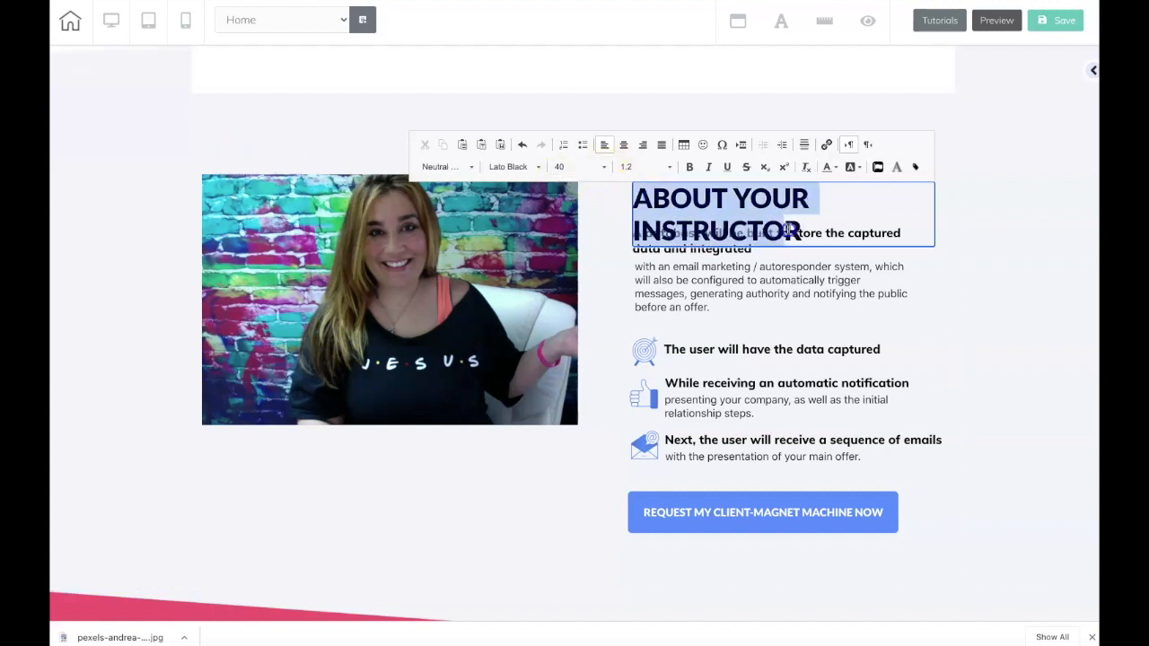
{"action": "left_click", "coordinate": [578, 167]}
{"action": "scroll", "coordinate": [565, 205], "scroll_direction": "up", "scroll_amount": 1}
{"action": "scroll", "coordinate": [565, 204], "scroll_direction": "up", "scroll_amount": 5}
{"action": "left_click", "coordinate": [566, 205]}
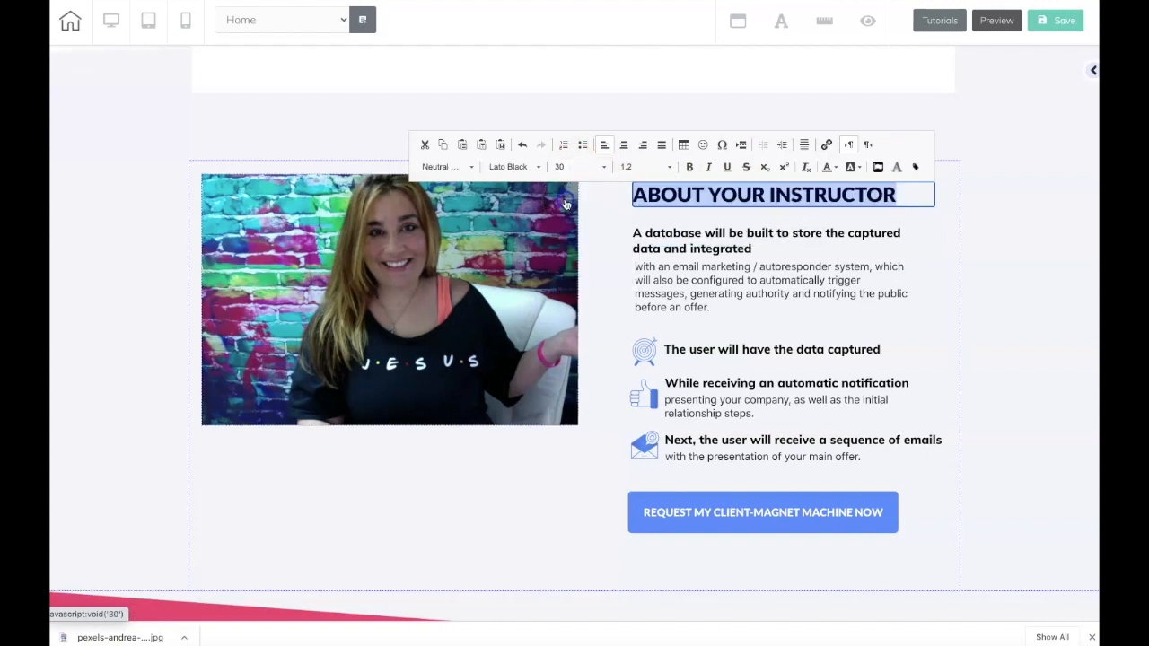
Duplicate the bold subheading, place the copy beneath the photo, and replace its text with the instructor's name, centered.
{"action": "left_click", "coordinate": [690, 236]}
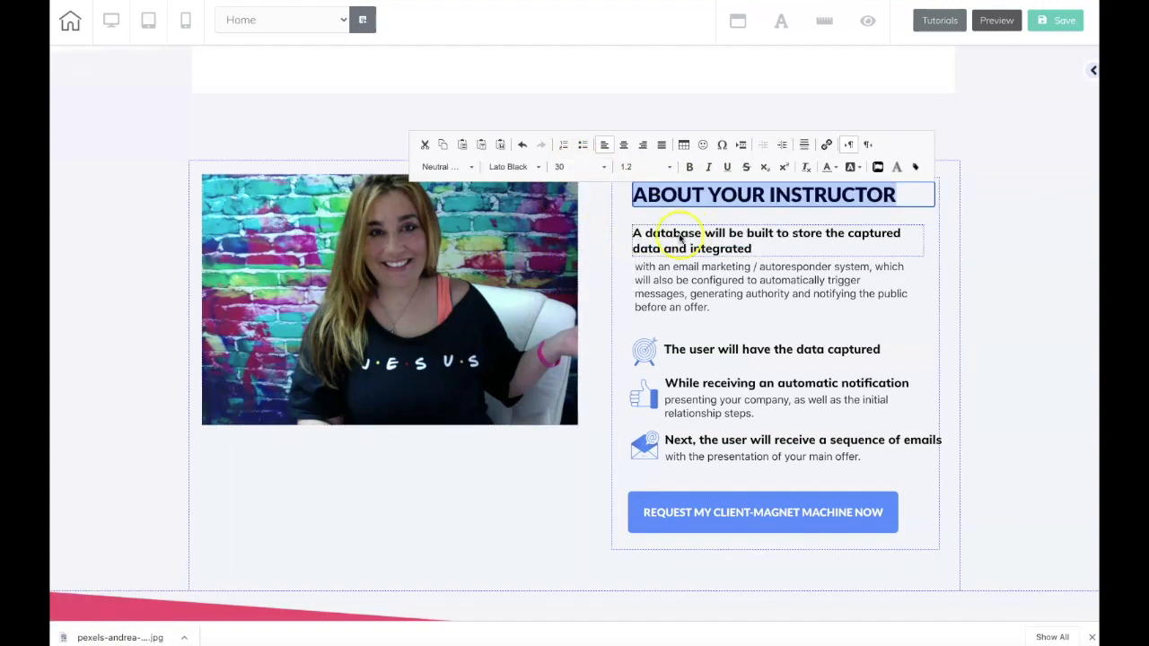
{"action": "left_click", "coordinate": [679, 240]}
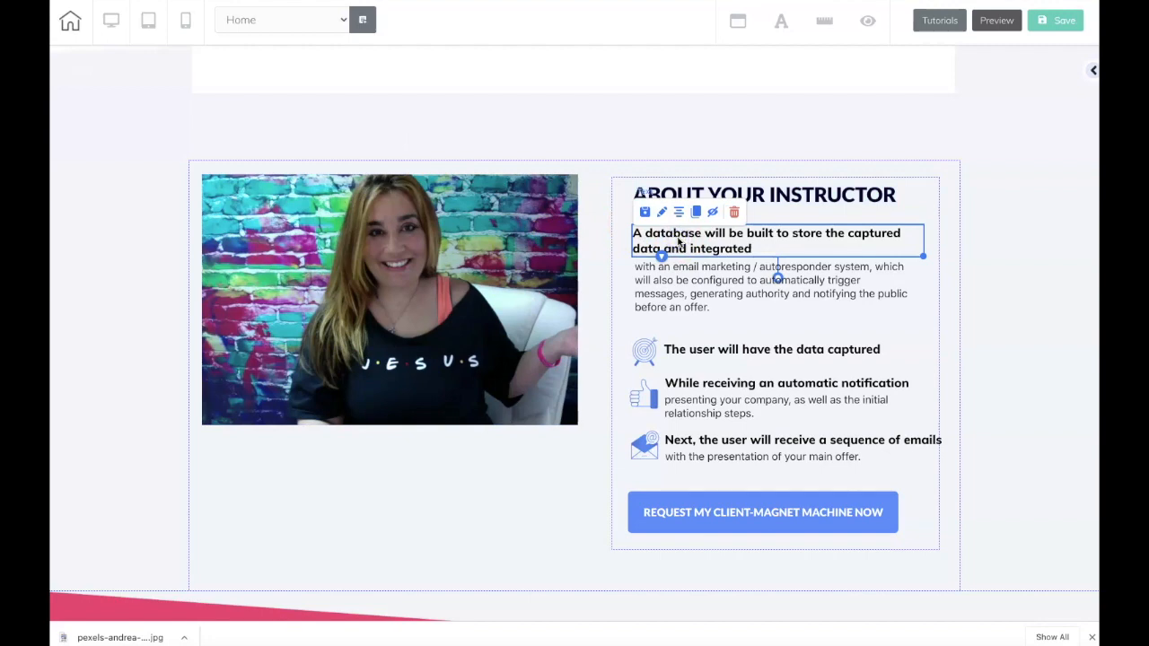
{"action": "left_click_drag", "start_coordinate": [697, 212], "coordinate": [364, 464]}
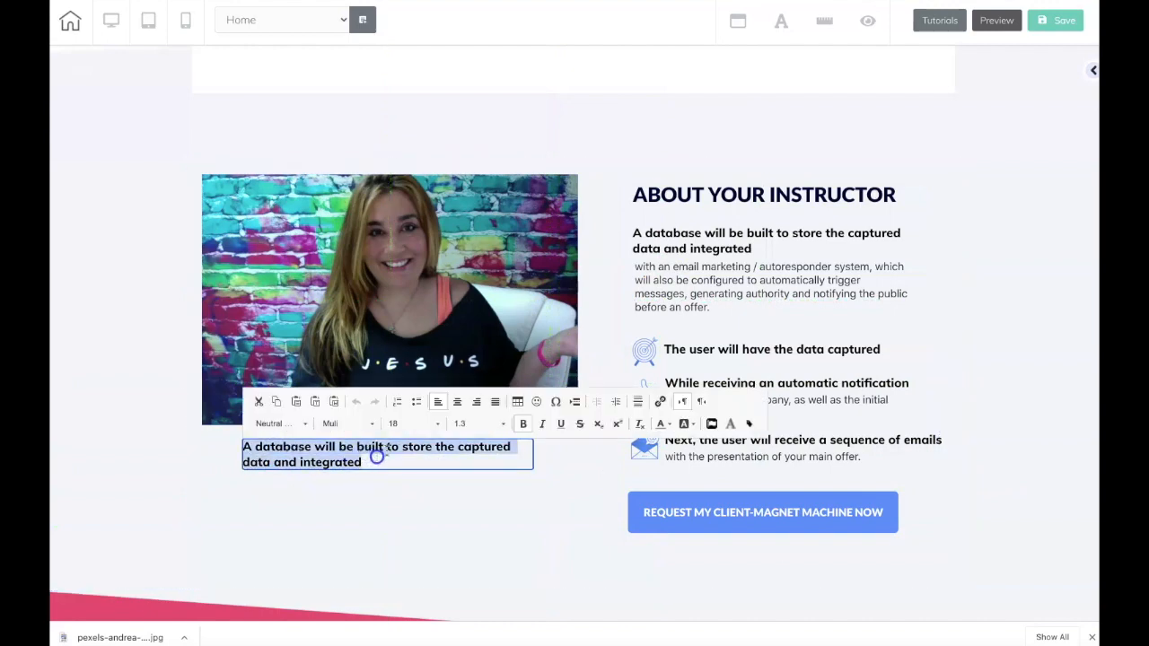
{"action": "key", "text": "Delete"}
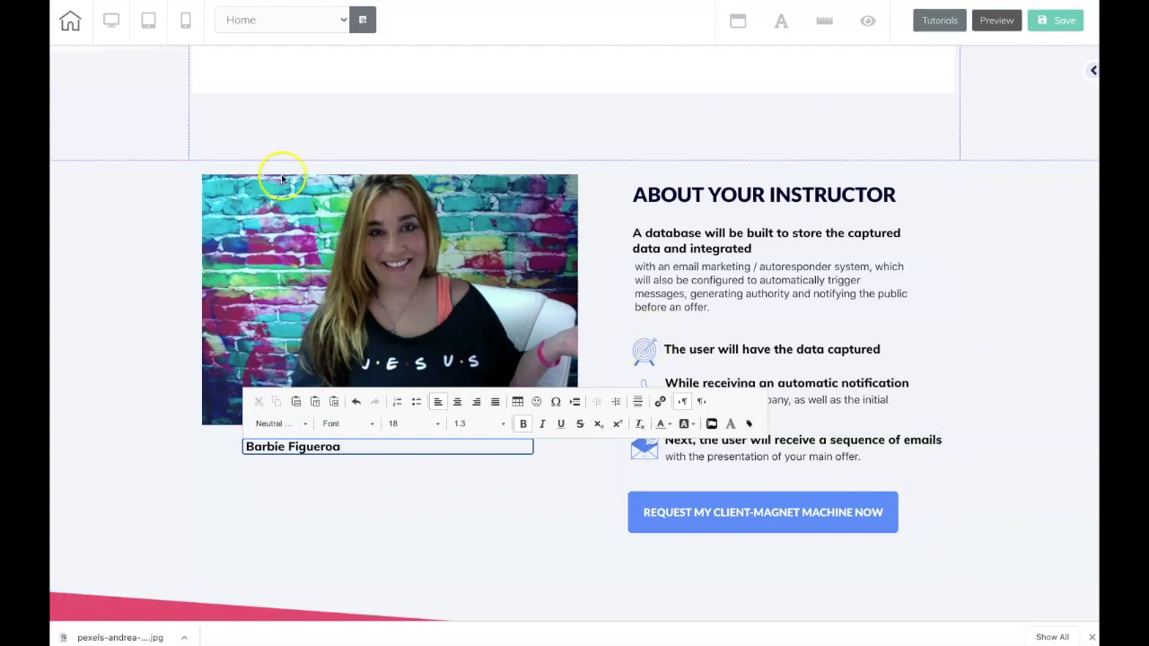
{"action": "left_click", "coordinate": [457, 402]}
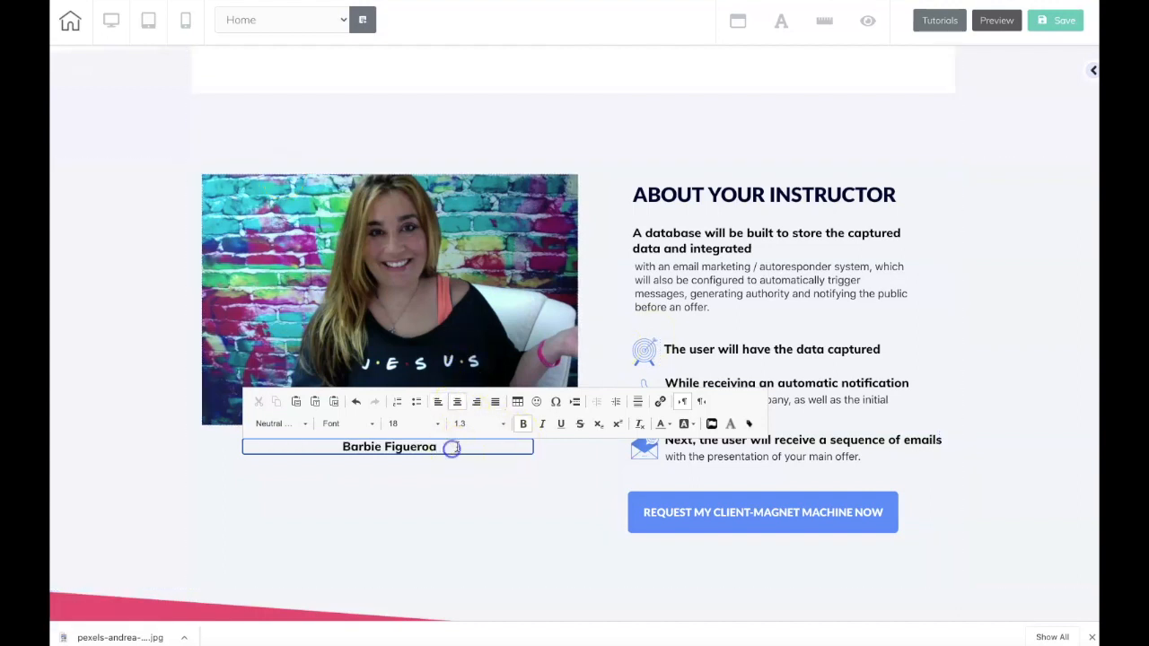
Add the website line "RISEMARKETINGANDDESIGN.COM" under the instructor's name.
{"action": "key", "text": "Return"}
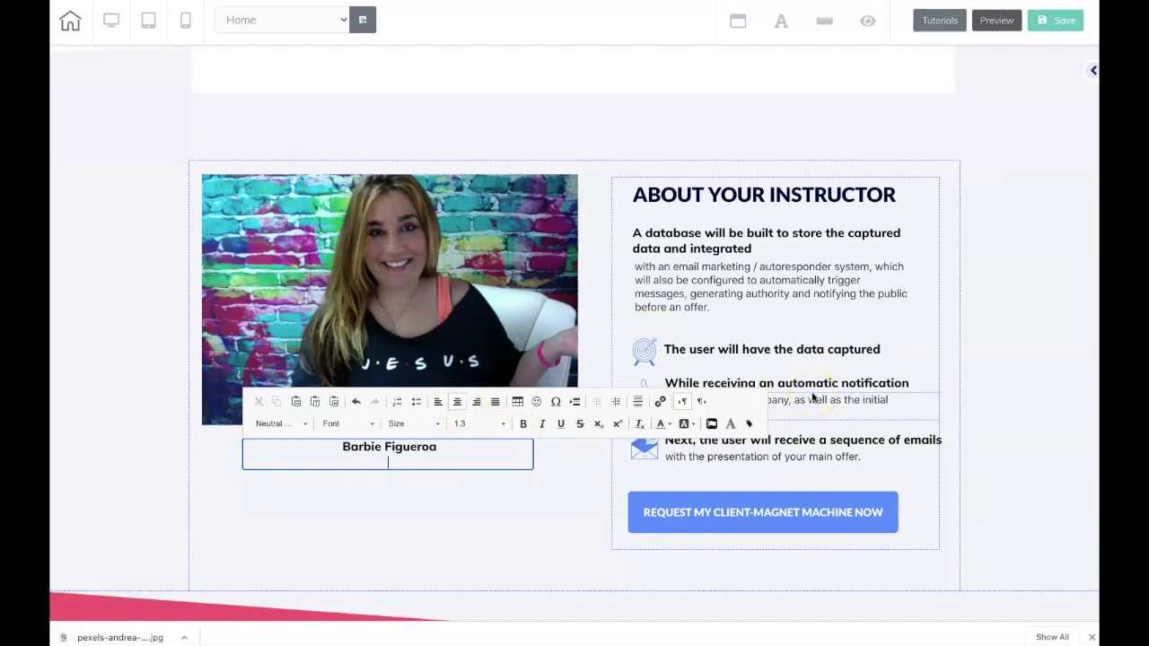
{"action": "type", "text": "RISEMARKETINGANDDESIGN.COM"}
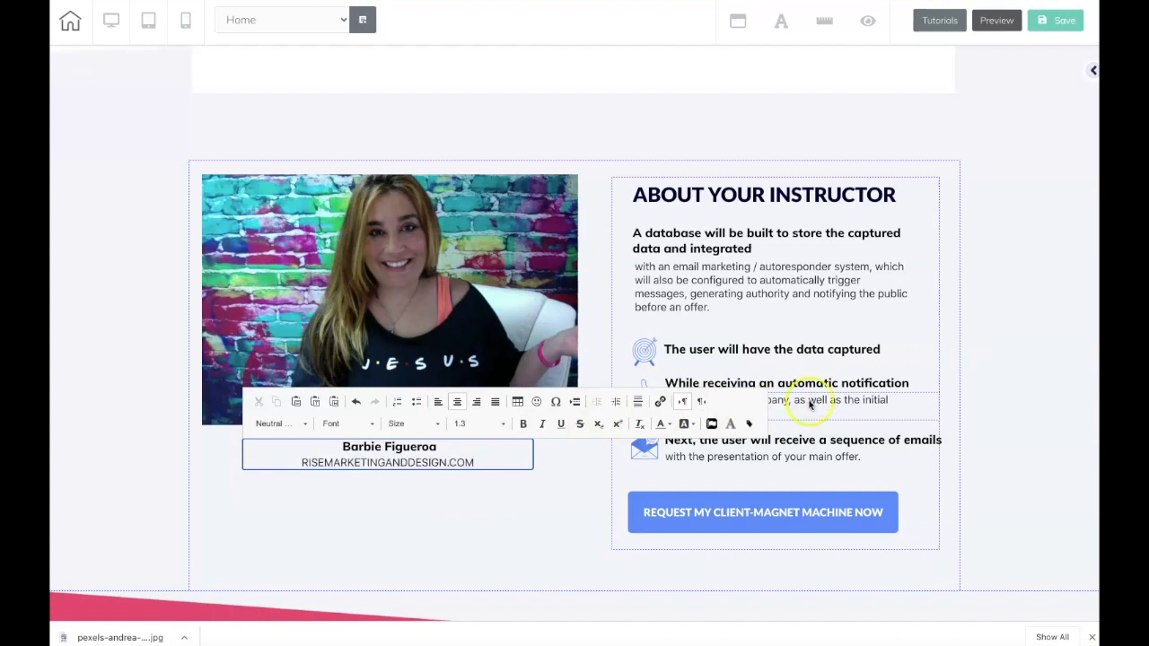
{"action": "left_click", "coordinate": [500, 518]}
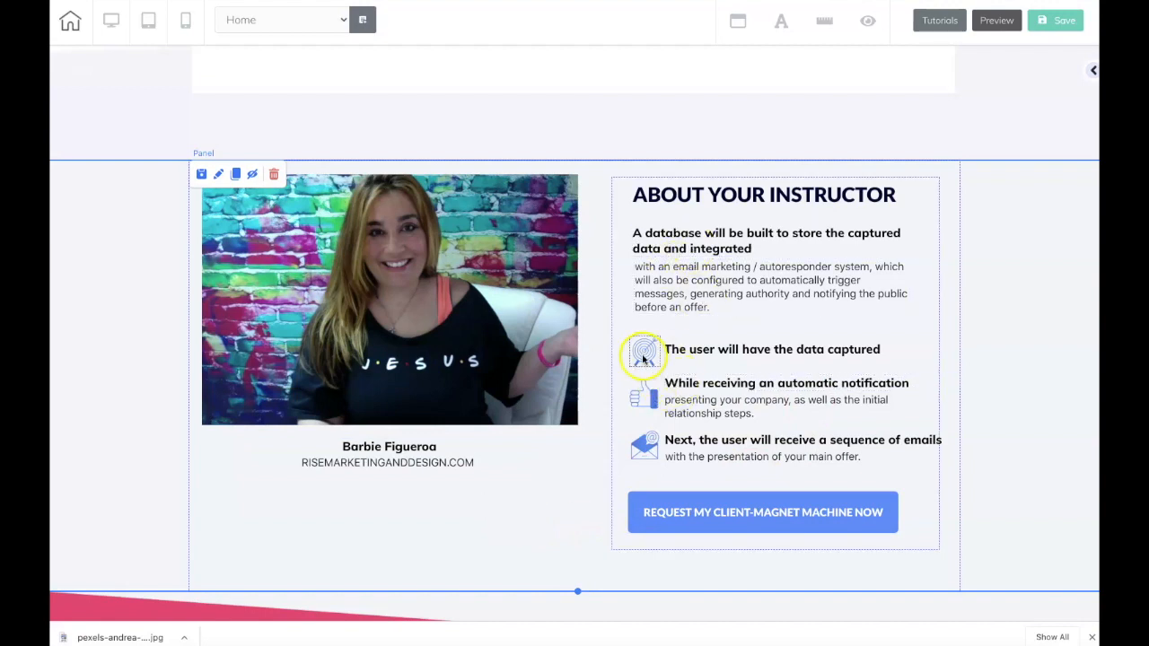
Hide the "The user will have the data captured" text in the instructor section.
{"action": "left_click", "coordinate": [641, 353]}
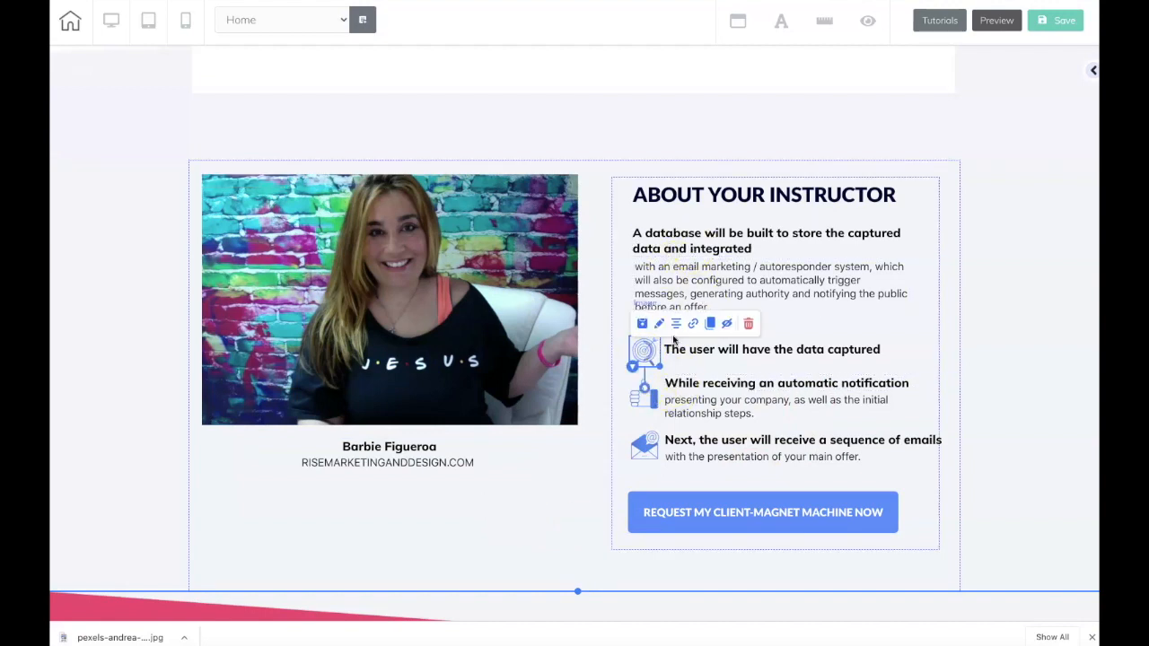
{"action": "left_click", "coordinate": [726, 324]}
{"action": "left_click", "coordinate": [709, 350]}
{"action": "left_click", "coordinate": [744, 328]}
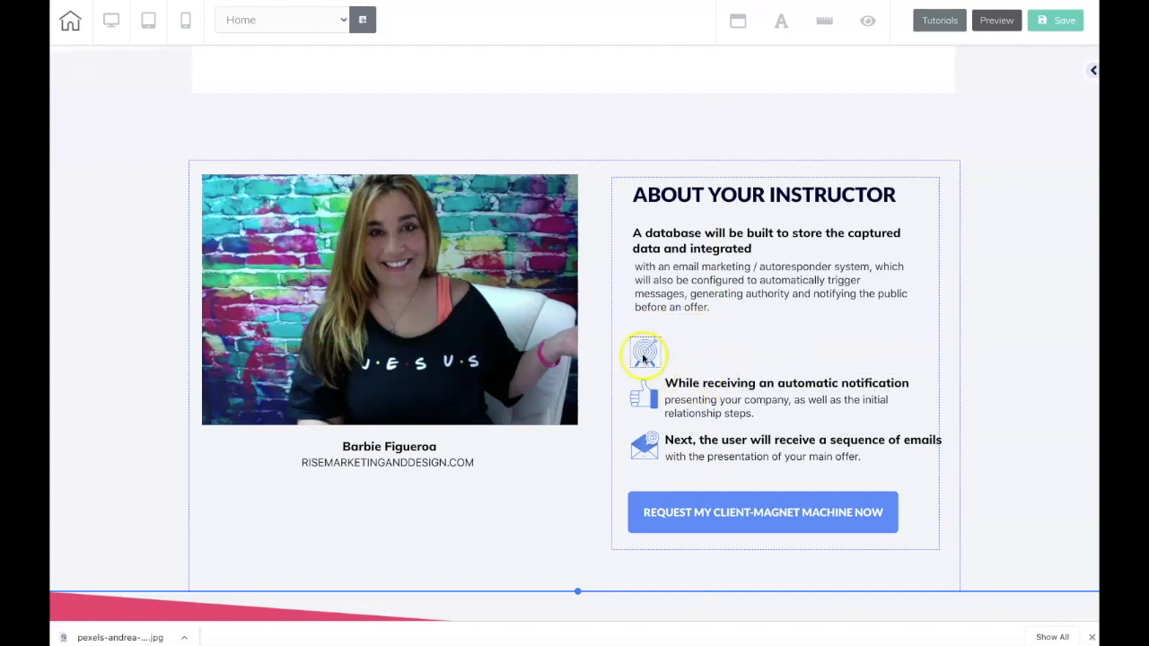
Hide the target icon and the thumbs-up icon in the instructor section.
{"action": "left_click", "coordinate": [641, 353]}
{"action": "left_click", "coordinate": [725, 326]}
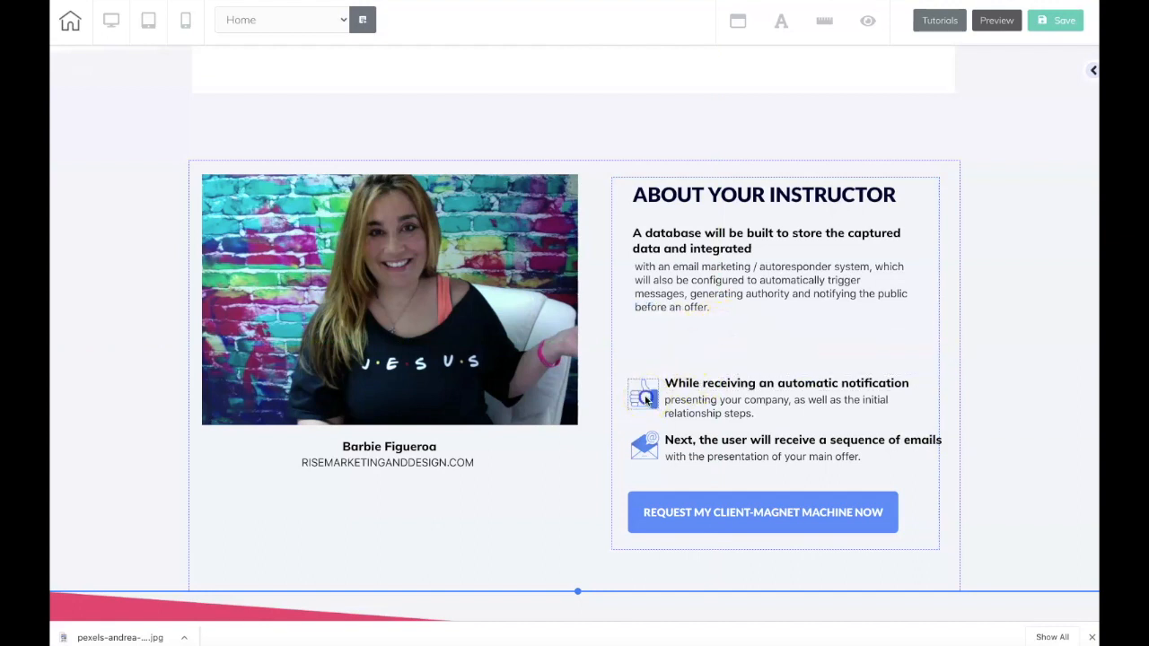
{"action": "left_click", "coordinate": [643, 395]}
{"action": "left_click", "coordinate": [724, 366]}
Hide the "While receiving an automatic notification" subheading and the "presenting your company" text beneath it.
{"action": "left_click", "coordinate": [705, 386]}
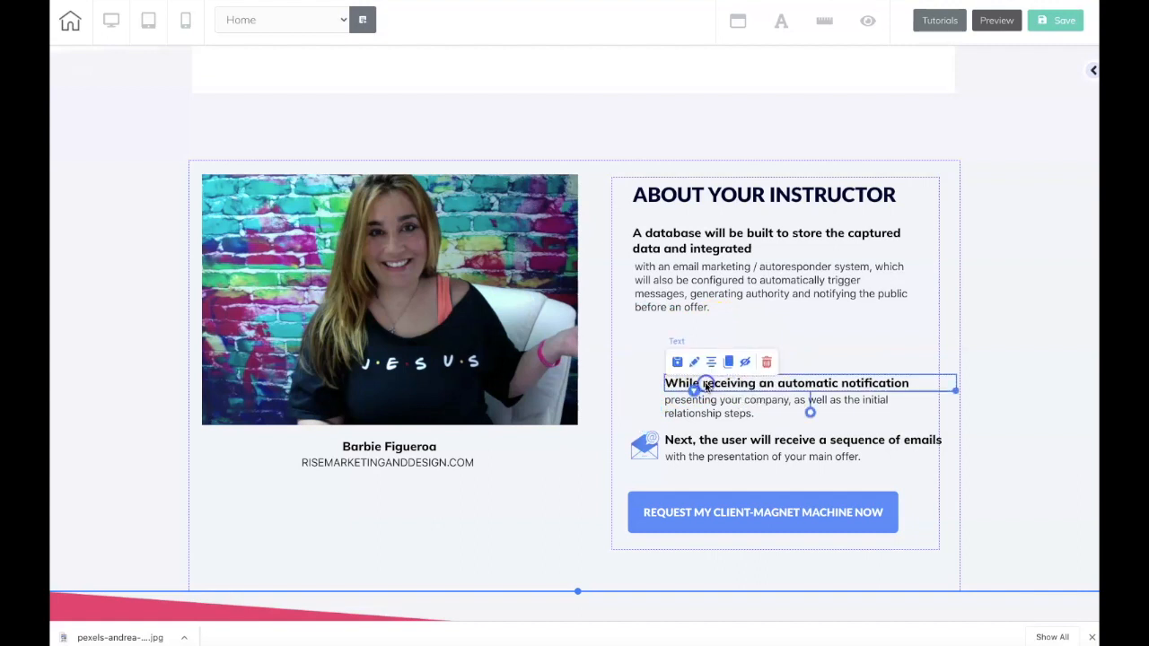
{"action": "left_click", "coordinate": [745, 363]}
{"action": "left_click", "coordinate": [706, 406]}
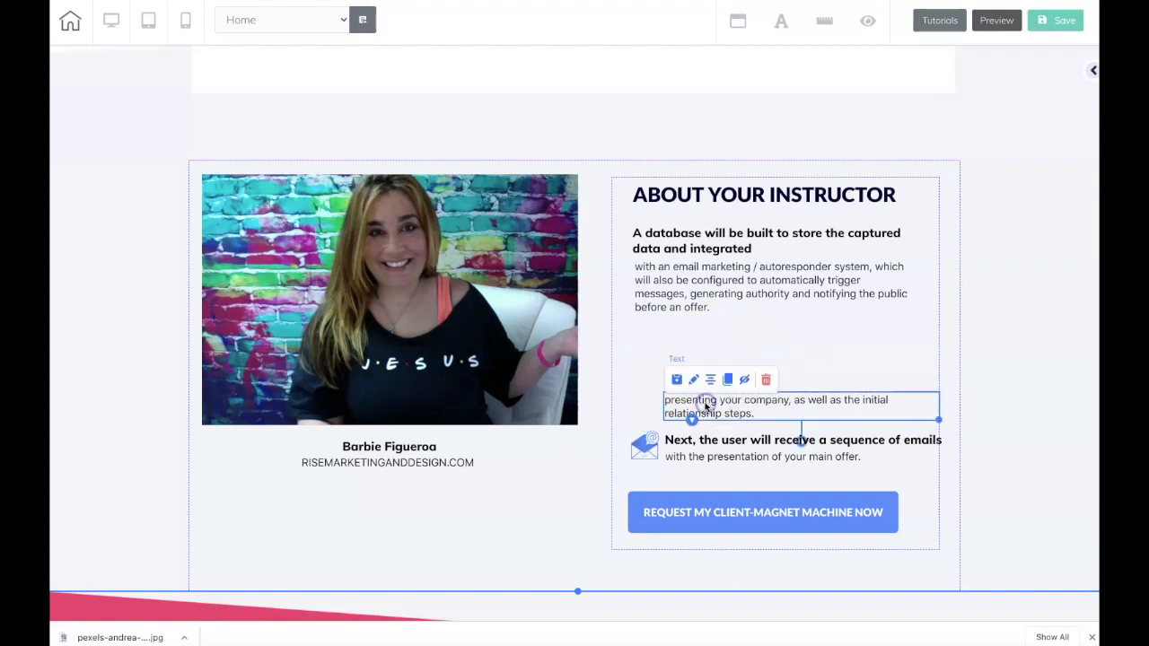
{"action": "left_click", "coordinate": [745, 380]}
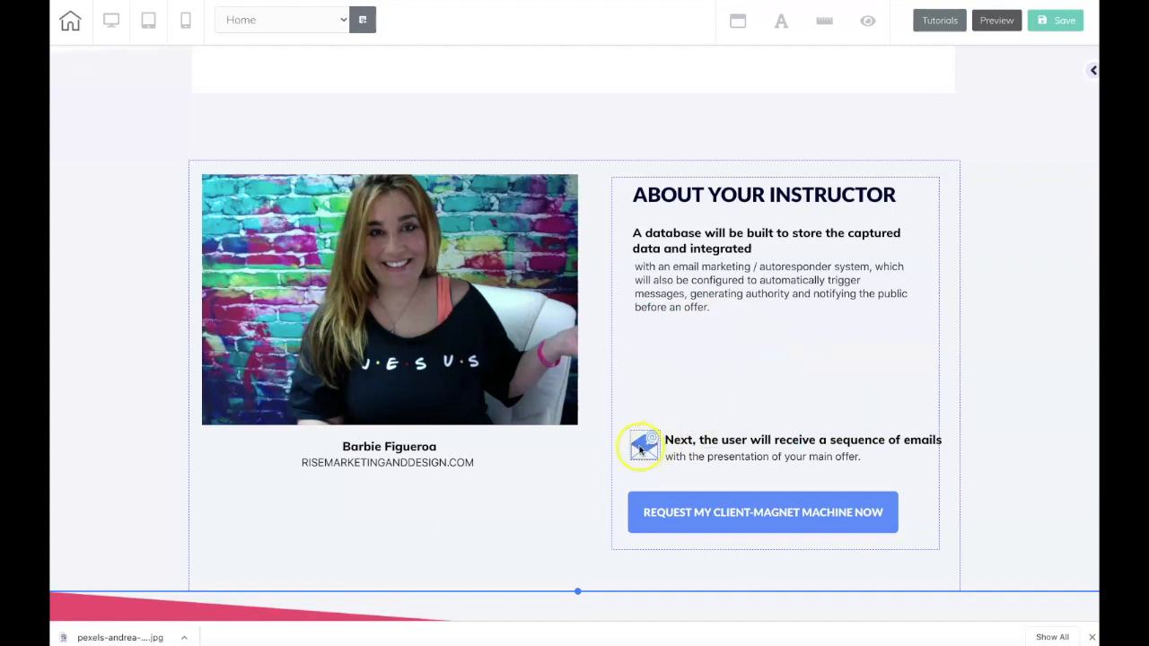
Hide the envelope icon, the "Next, the user will receive a sequence of emails" subheading and its description line.
{"action": "left_click", "coordinate": [643, 445]}
{"action": "left_click", "coordinate": [728, 418]}
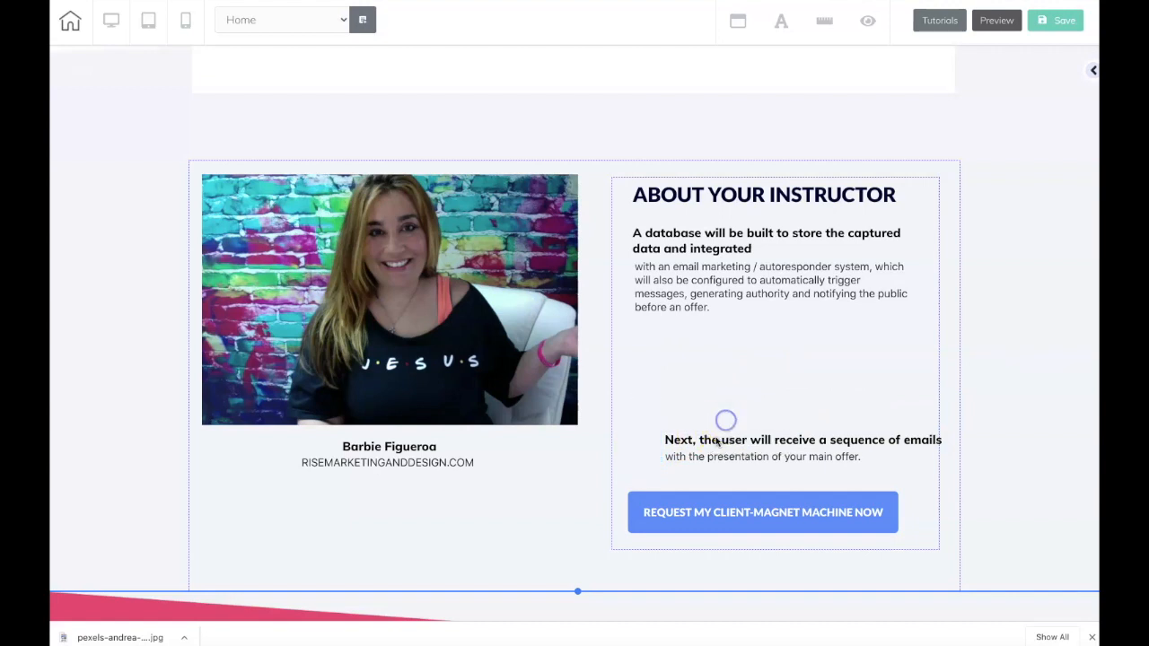
{"action": "left_click", "coordinate": [709, 439]}
{"action": "left_click", "coordinate": [745, 418]}
{"action": "left_click", "coordinate": [705, 456]}
{"action": "left_click", "coordinate": [745, 437]}
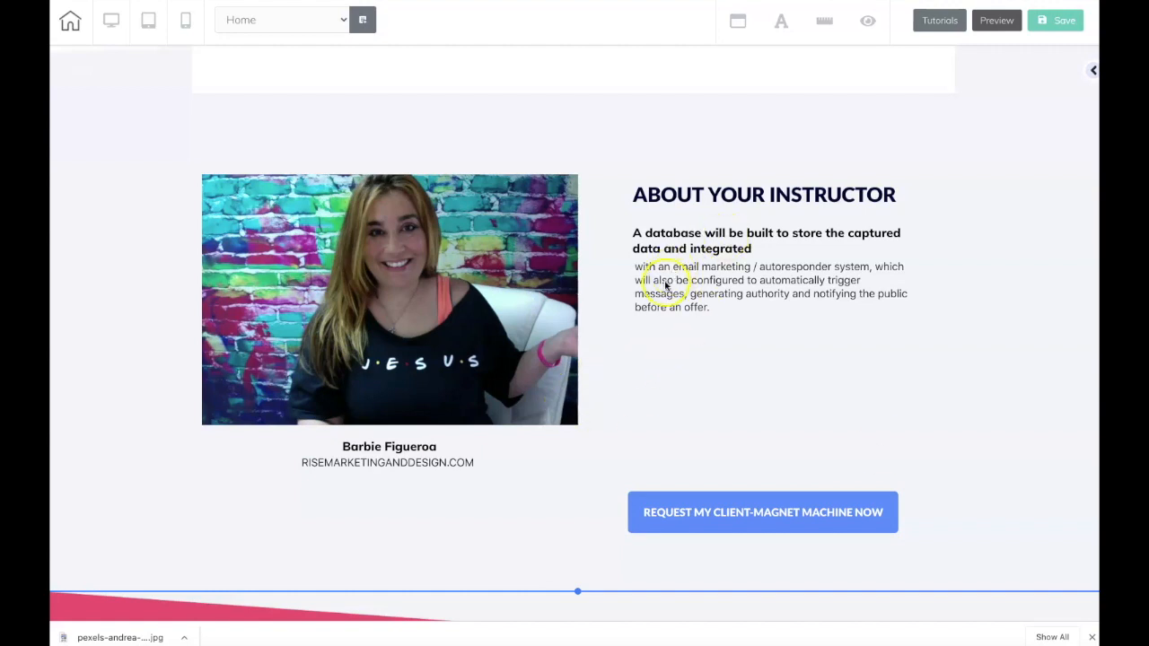
Hide the bold subheading "A database will be built to store the captured data and integrated".
{"action": "left_click", "coordinate": [651, 248]}
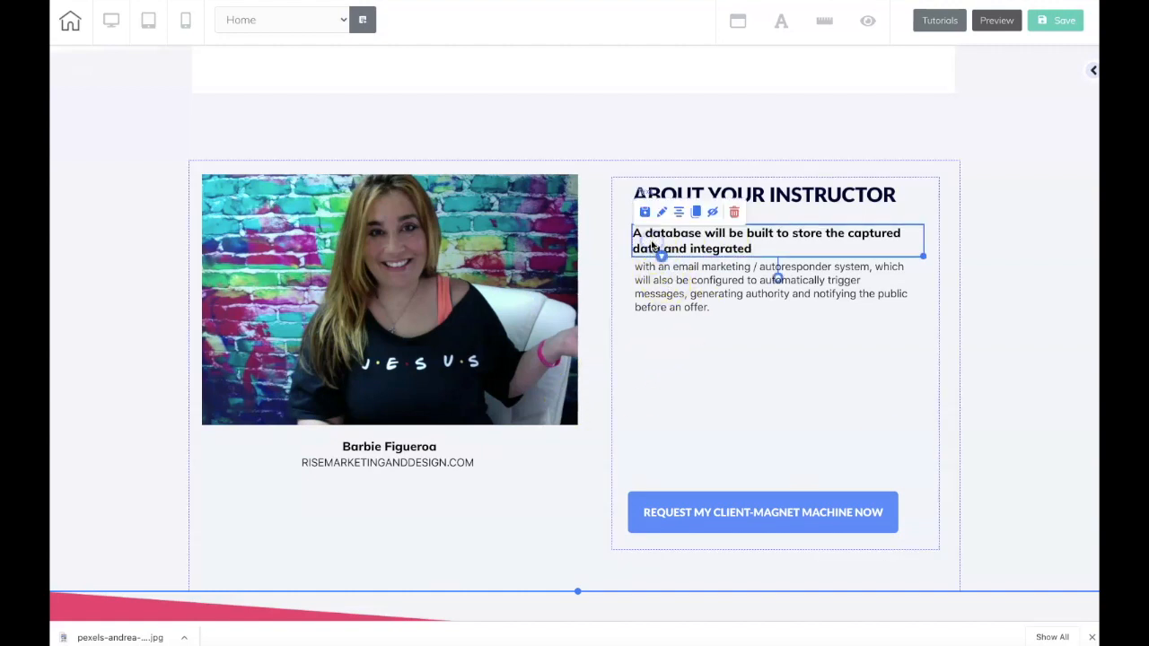
{"action": "left_click", "coordinate": [696, 248]}
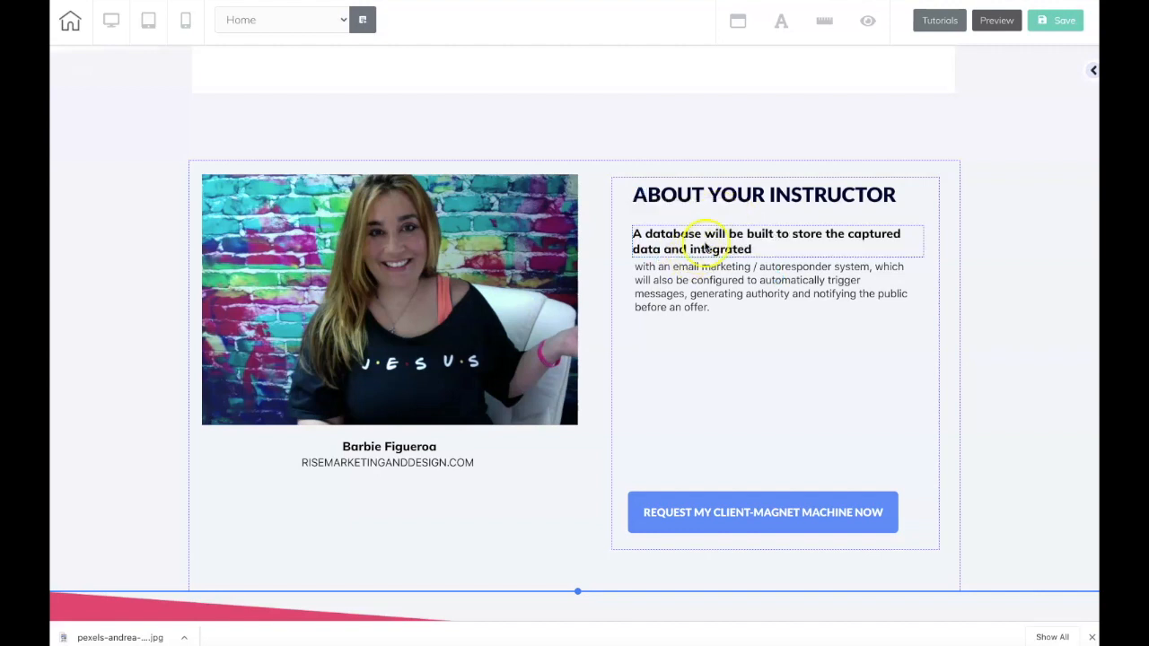
{"action": "left_click", "coordinate": [686, 239]}
{"action": "left_click", "coordinate": [709, 215]}
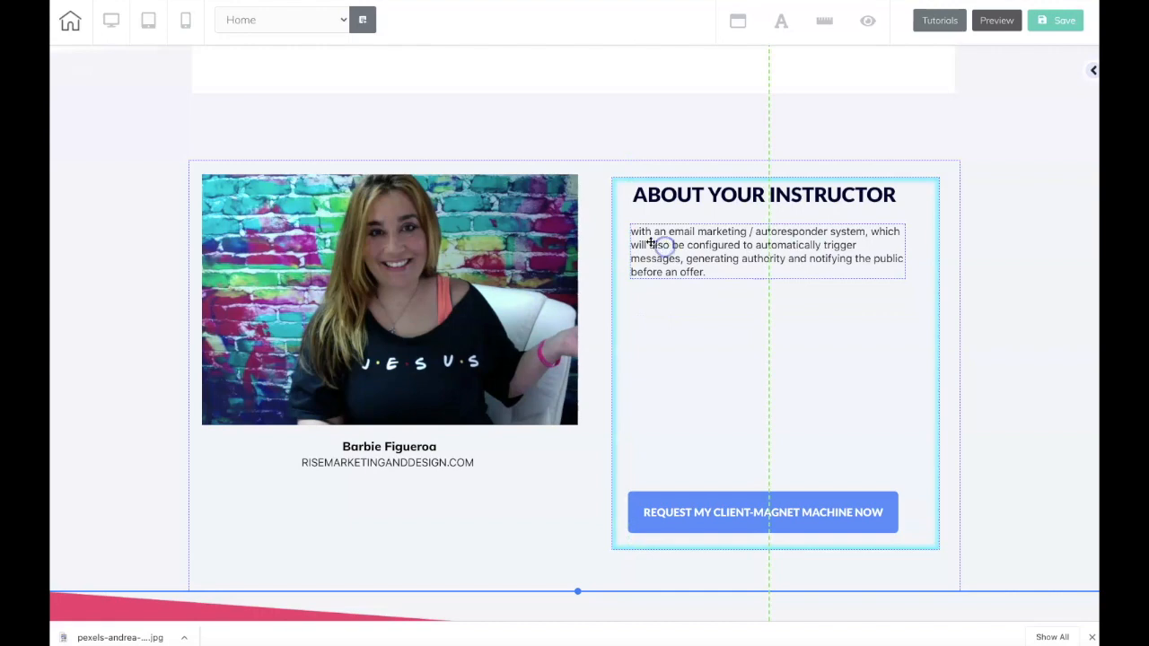
Place the remaining paragraph directly under the "ABOUT YOUR INSTRUCTOR" heading and replace its text with the instructor's two-paragraph bio.
{"action": "left_click", "coordinate": [652, 244]}
{"action": "left_click_drag", "start_coordinate": [632, 232], "coordinate": [711, 266]}
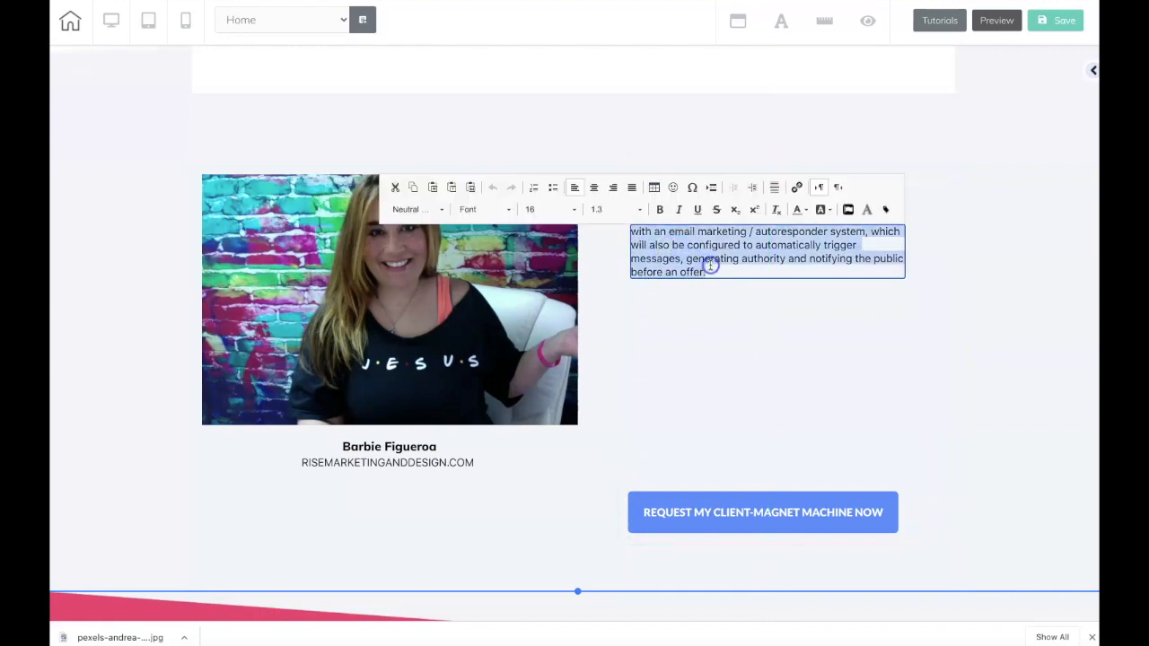
{"action": "type", "text": "Barbie is a wife, Mom of 3 Teenage Boys and one Black Golden Doodle Dog Named Cooper. She Started Online Marketing in 2008 and after many ups and downs, she finally broke through and Became an Award Winning Affiliate Marketer, She is the Top #5 All-Time Affiliate inside her Primary Company, She is an L2 Leader inside a Generic Attraction Marketing System.  She is also a Digital Product Creator and a Certified Content Marketer with a Focus on Creating Massive Marketing Leverage using the Power of Video Marketing and Sales Funnels and now she is committed to Paying it forward and Teaching Others How To Do the Same."}
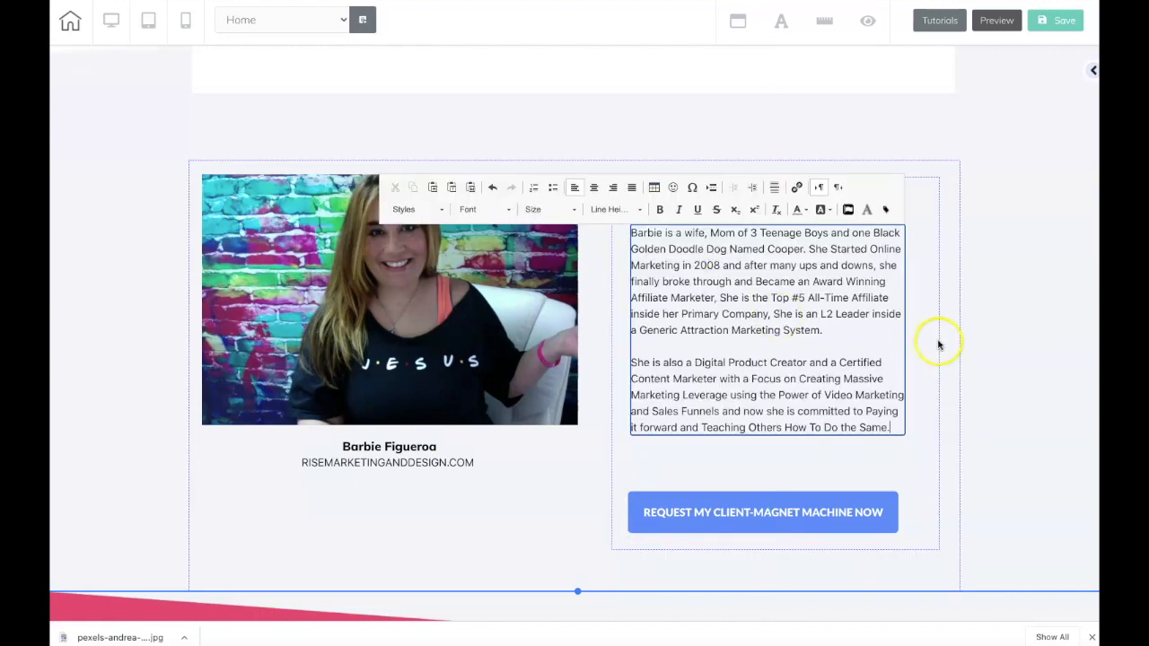
{"action": "left_click", "coordinate": [940, 343]}
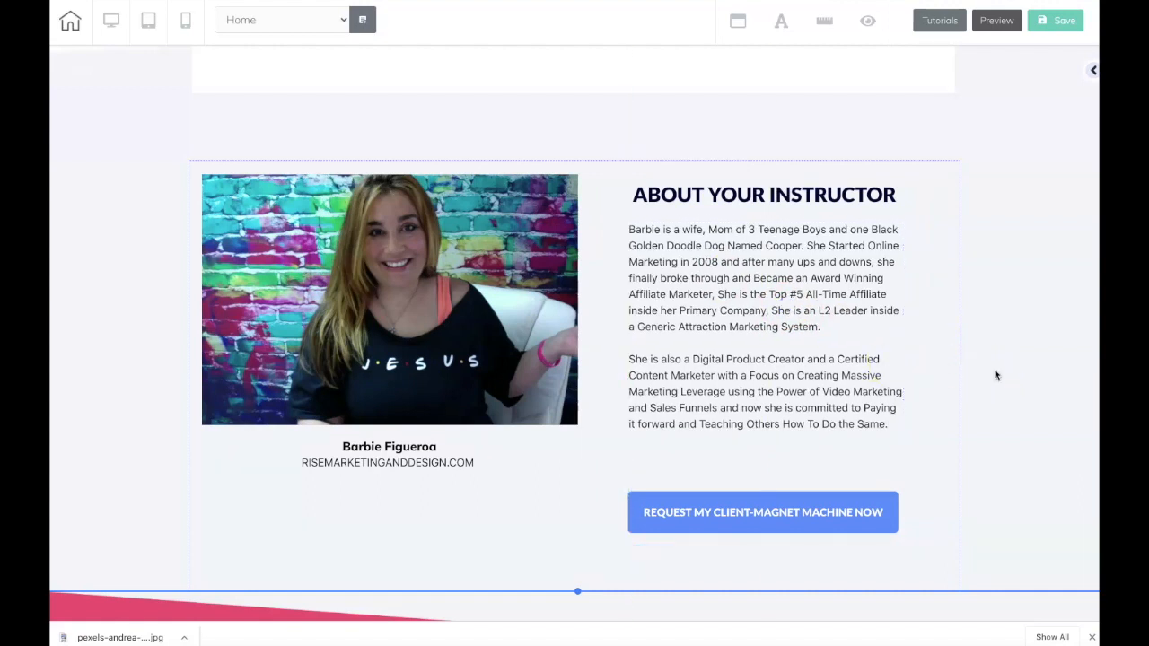
Move the blue button up beneath the bio and change its headline to "APPLY FOR COACHING WITH" followed by the instructor's first name in capitals.
{"action": "left_click", "coordinate": [694, 518]}
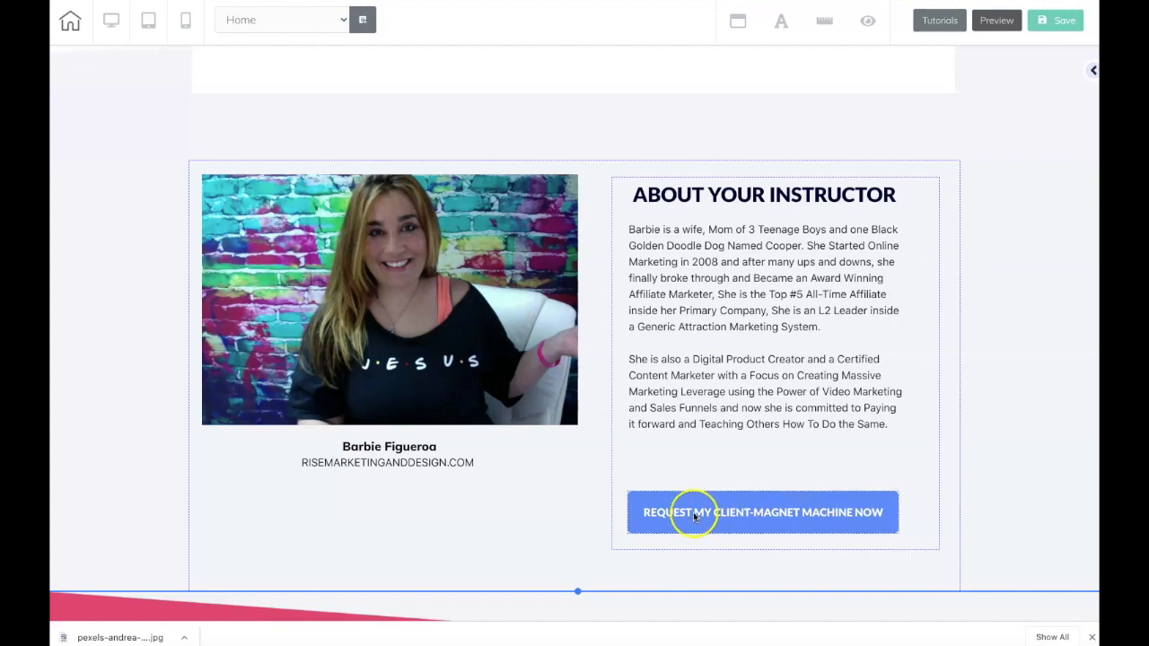
{"action": "left_click_drag", "start_coordinate": [688, 518], "coordinate": [697, 479]}
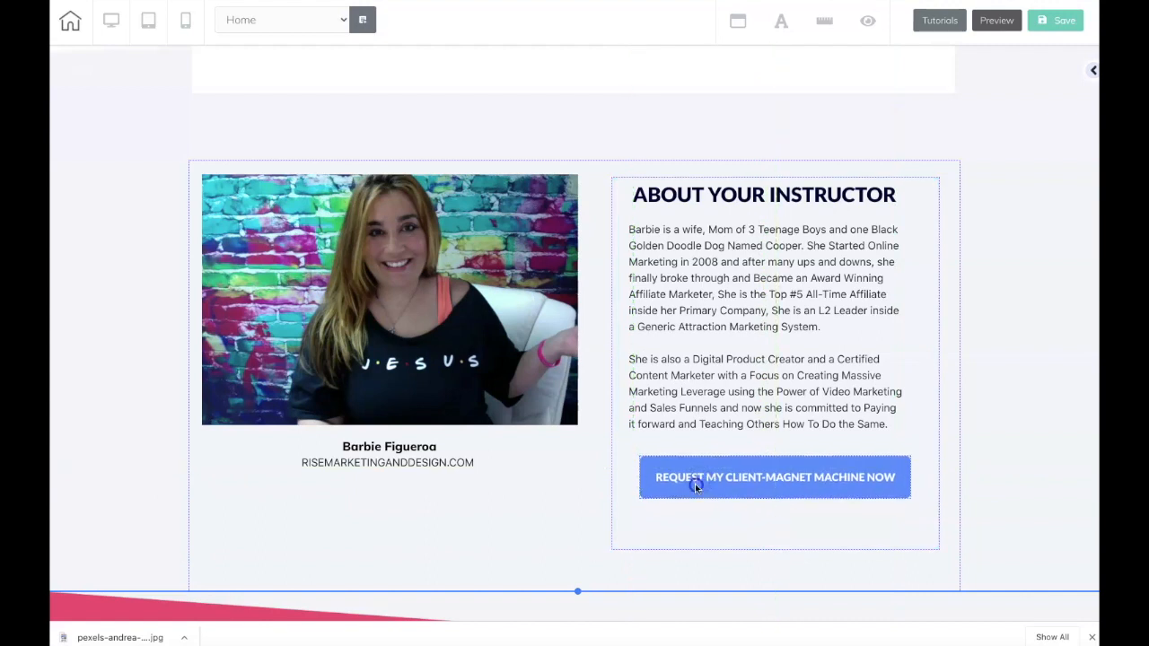
{"action": "left_click", "coordinate": [696, 487]}
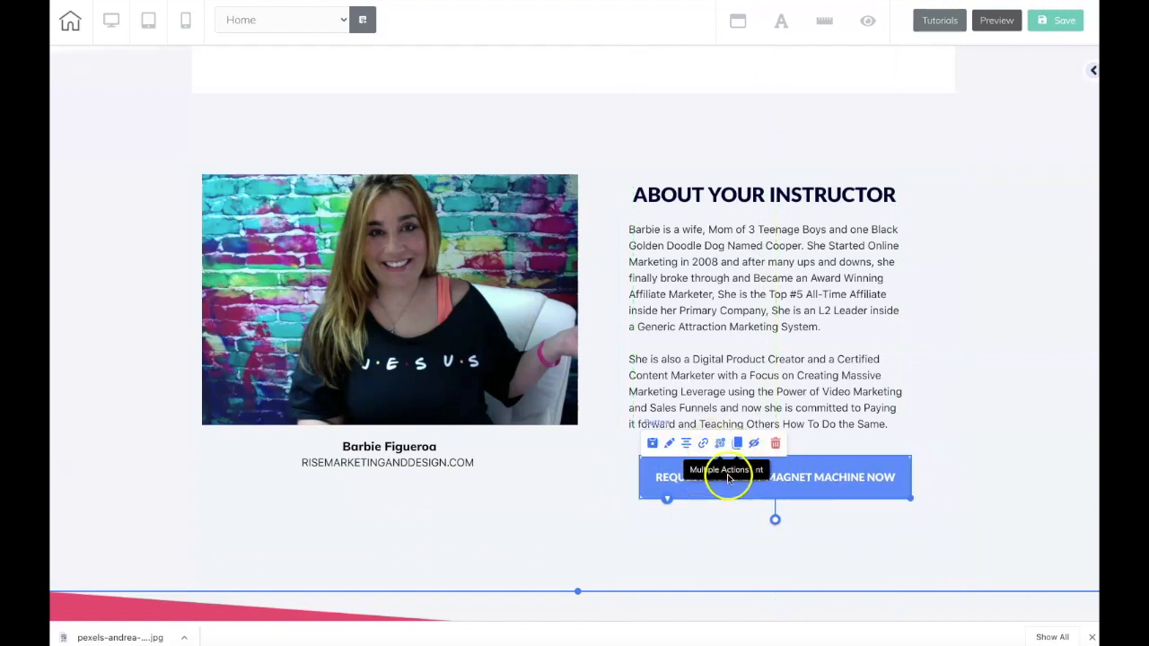
{"action": "left_click", "coordinate": [724, 482]}
{"action": "left_click_drag", "start_coordinate": [749, 489], "coordinate": [435, 287]}
{"action": "scroll", "coordinate": [436, 379], "scroll_direction": "down", "scroll_amount": 3}
{"action": "scroll", "coordinate": [436, 379], "scroll_direction": "down", "scroll_amount": 2}
{"action": "left_click", "coordinate": [434, 398]}
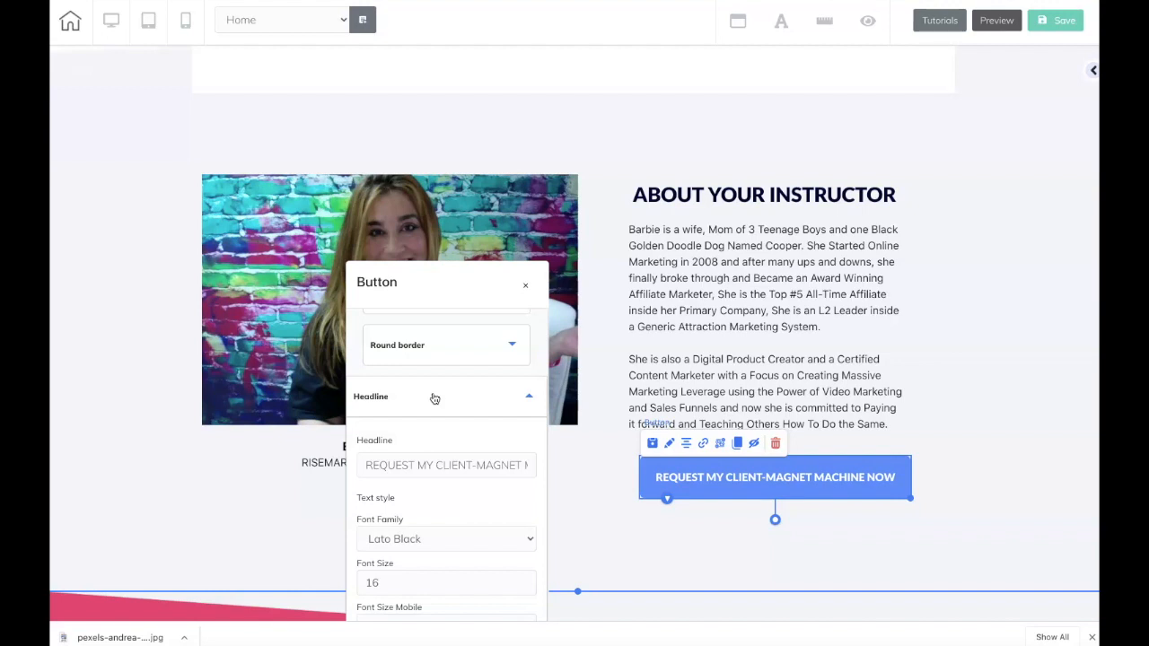
{"action": "left_click_drag", "start_coordinate": [378, 462], "coordinate": [543, 468]}
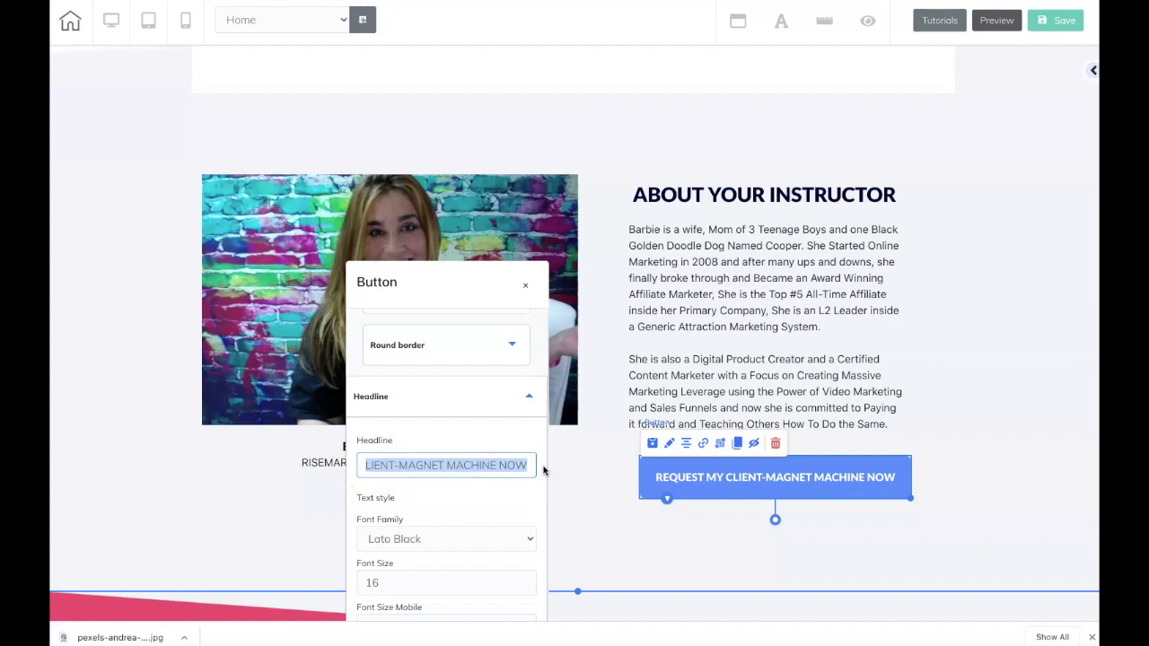
{"action": "type", "text": "A"}
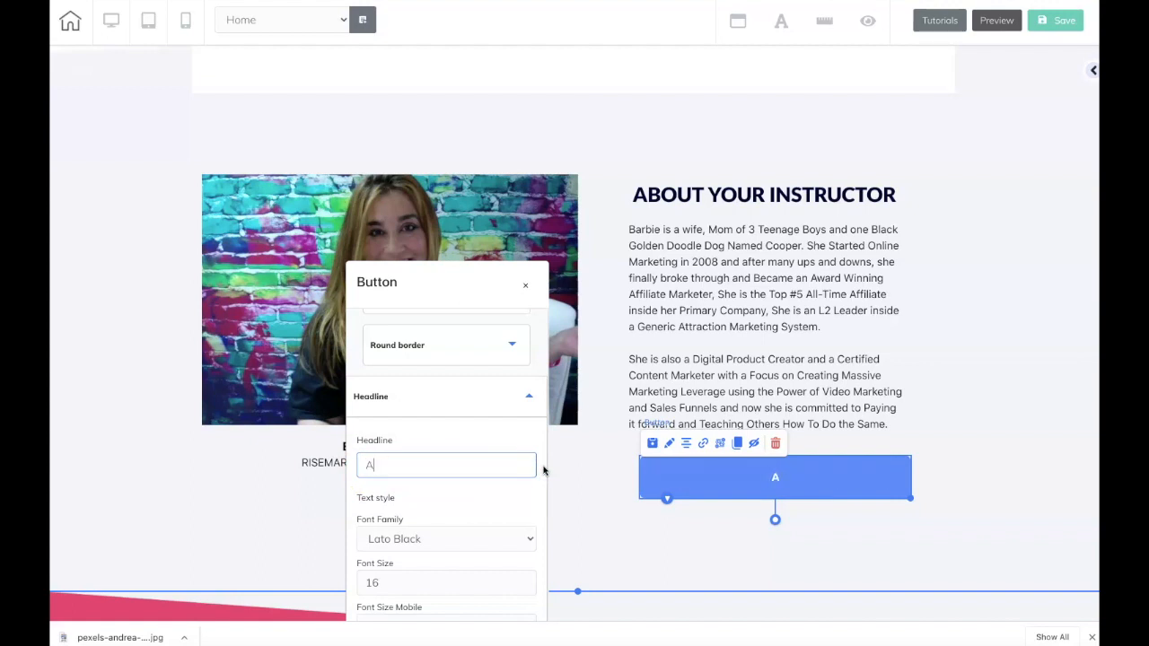
{"action": "type", "text": "PPLY FOR COACHING WITH BARBIE"}
Add the sub-headline "Need 1-on-1 Help? Explore Coaching" to the coaching button.
{"action": "left_click", "coordinate": [503, 503]}
{"action": "scroll", "coordinate": [501, 506], "scroll_direction": "down", "scroll_amount": 3}
{"action": "scroll", "coordinate": [501, 506], "scroll_direction": "down", "scroll_amount": 2}
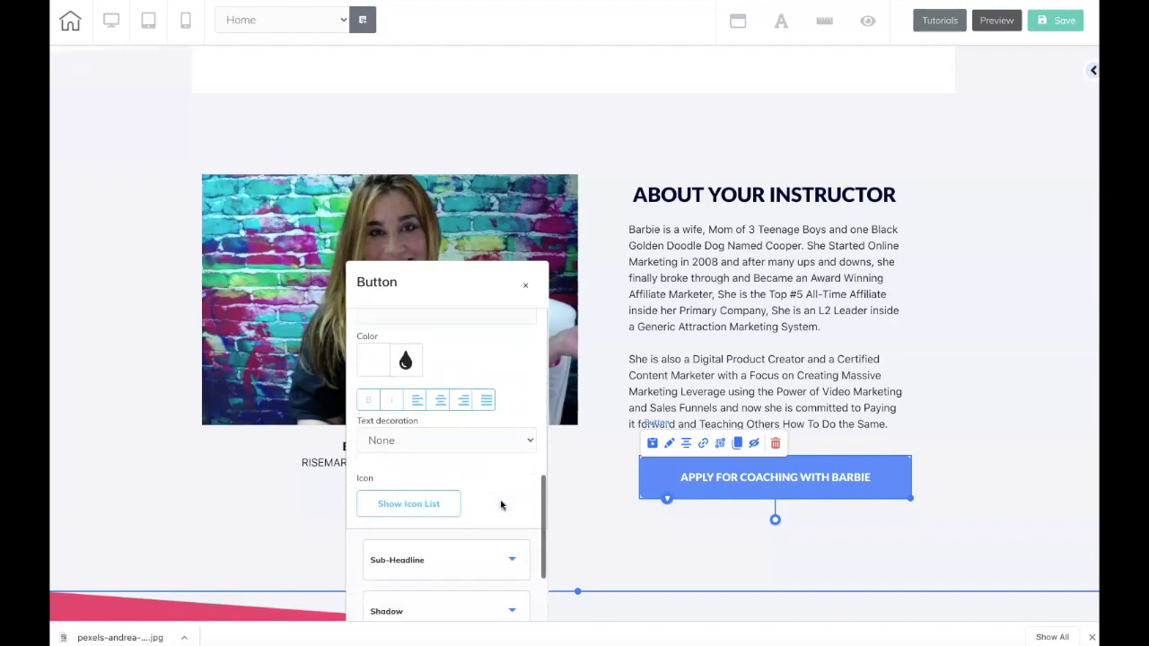
{"action": "left_click", "coordinate": [501, 505]}
{"action": "scroll", "coordinate": [426, 422], "scroll_direction": "up", "scroll_amount": 2}
{"action": "scroll", "coordinate": [426, 395], "scroll_direction": "up", "scroll_amount": 1}
{"action": "left_click", "coordinate": [410, 338]}
{"action": "type", "text": "N"}
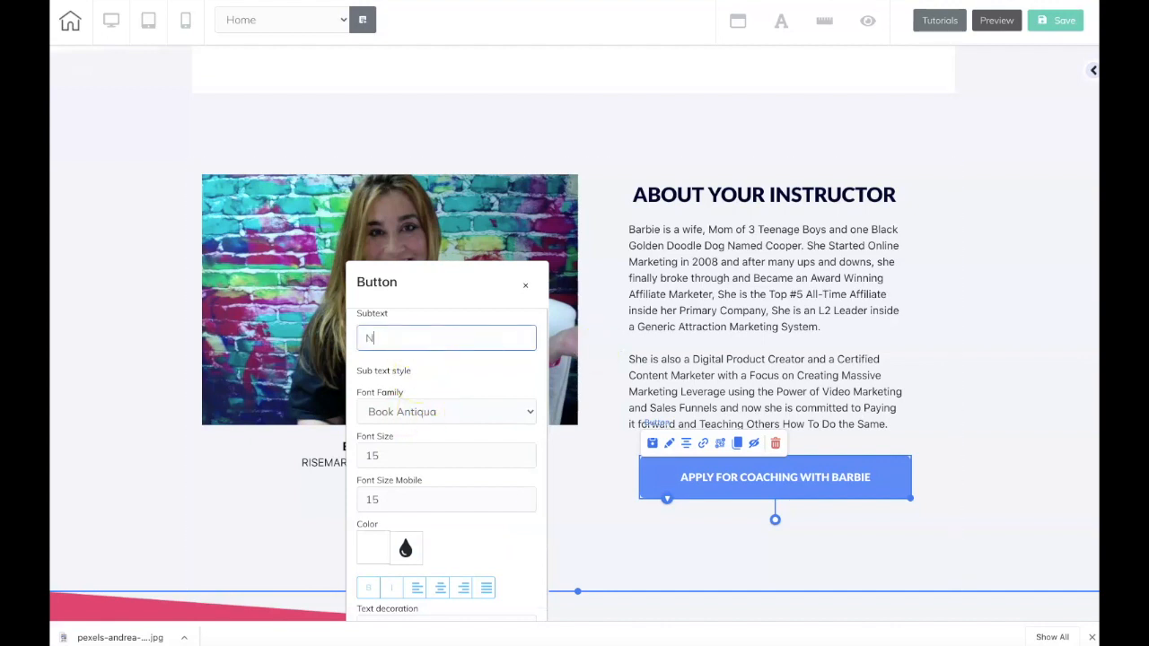
{"action": "type", "text": "eed 1-on"}
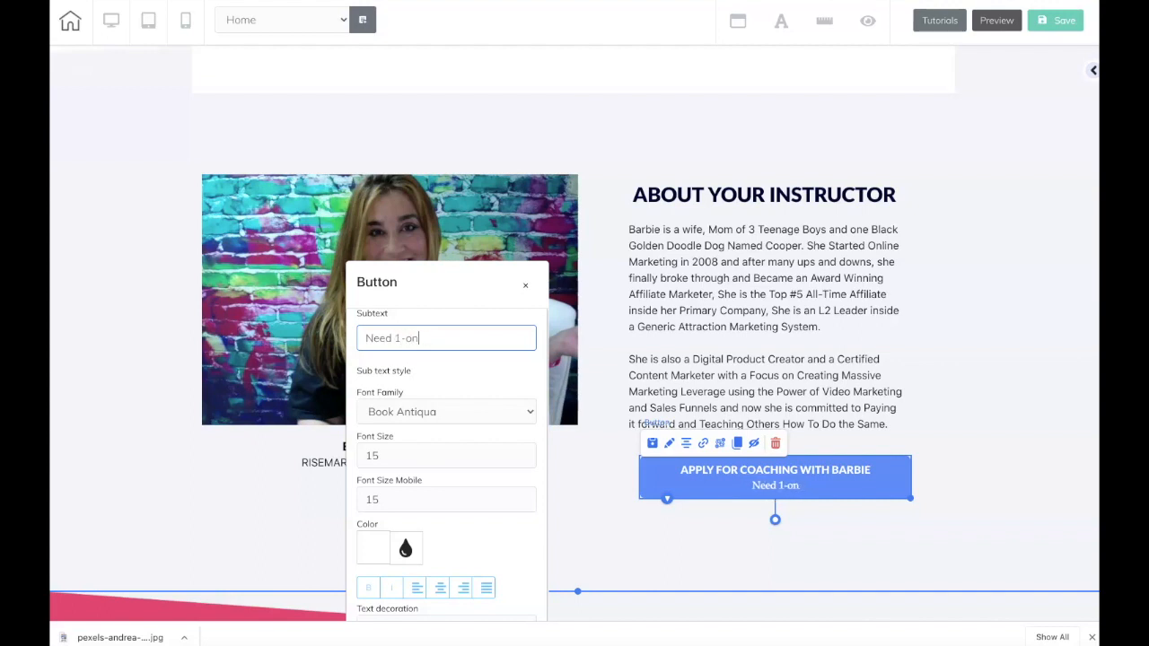
{"action": "type", "text": "-1 Help"}
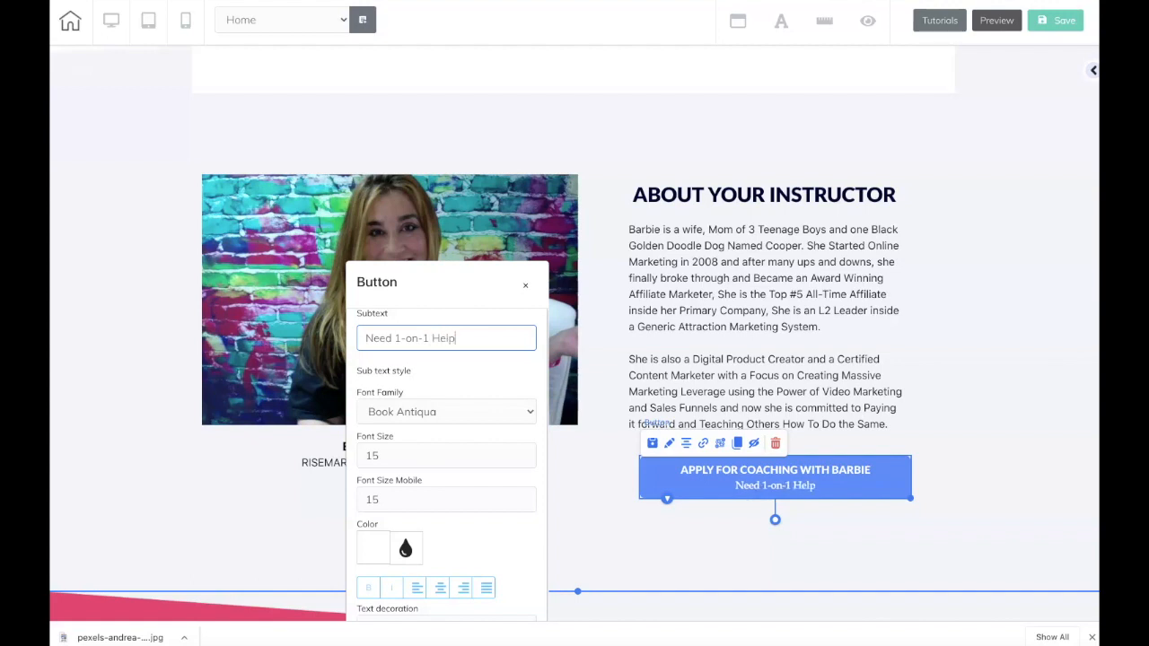
{"action": "type", "text": "> ?Exp"}
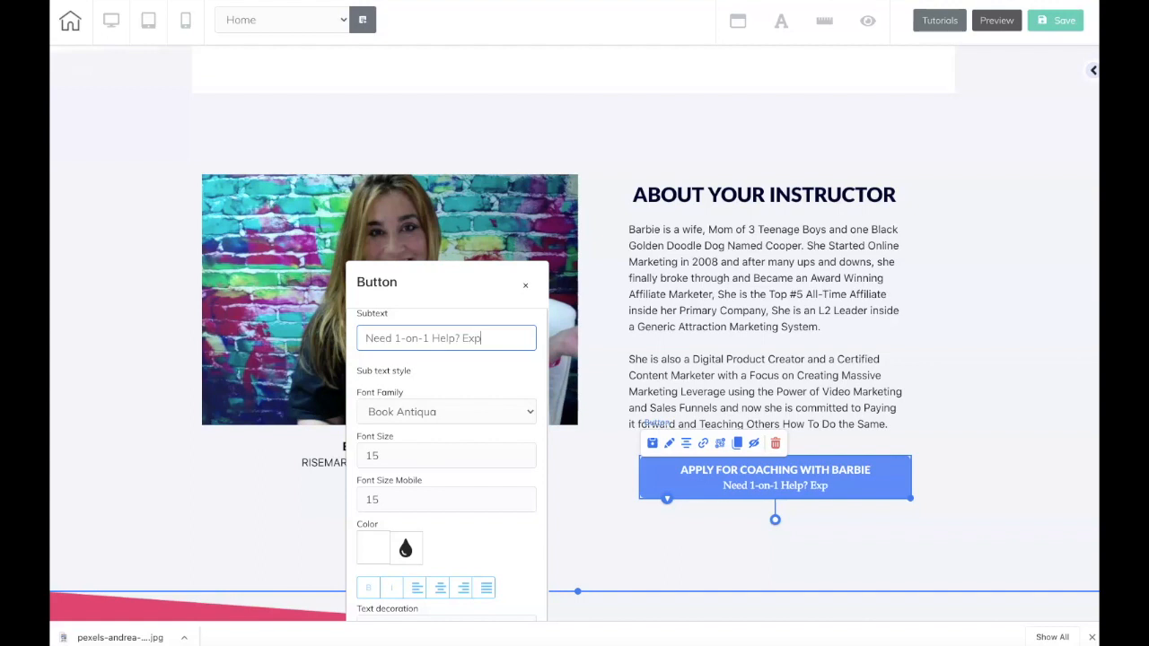
{"action": "type", "text": "lore Coaching"}
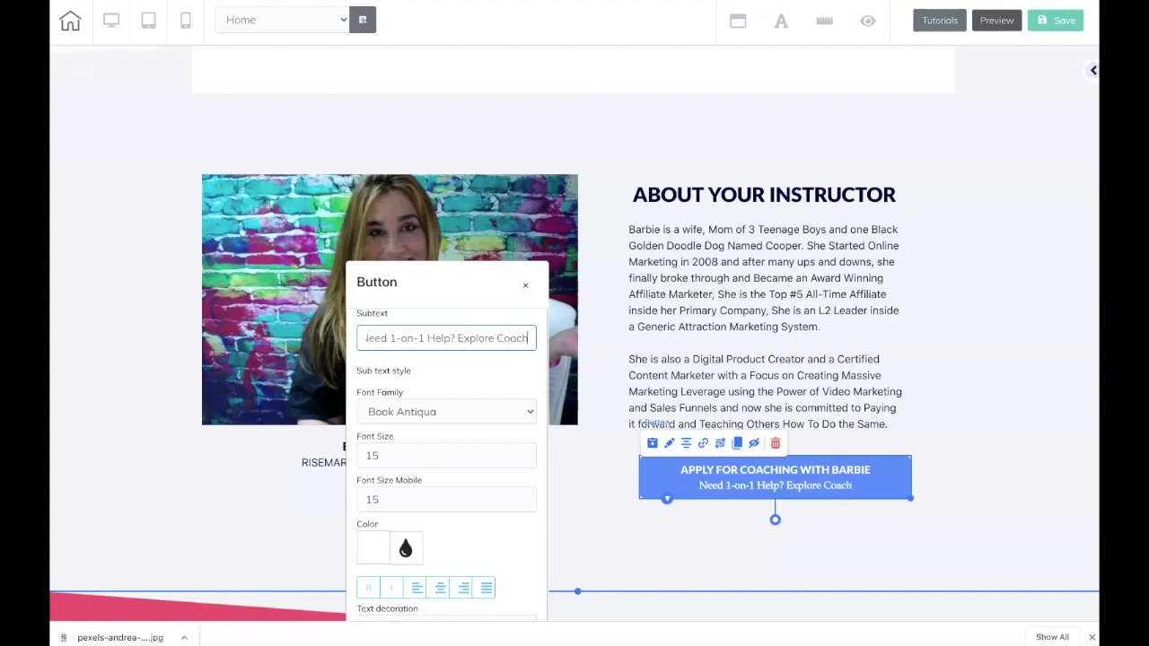
Set the coaching button's subtext font to Muli and its headline font size to 20.
{"action": "left_click", "coordinate": [409, 413]}
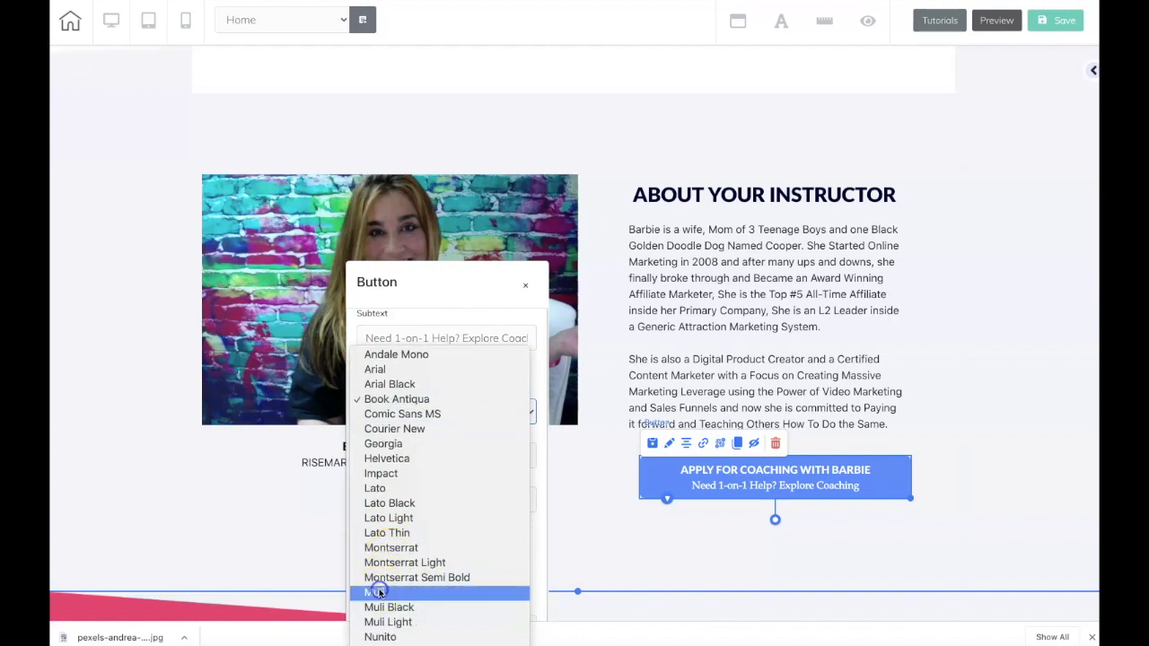
{"action": "left_click", "coordinate": [379, 592]}
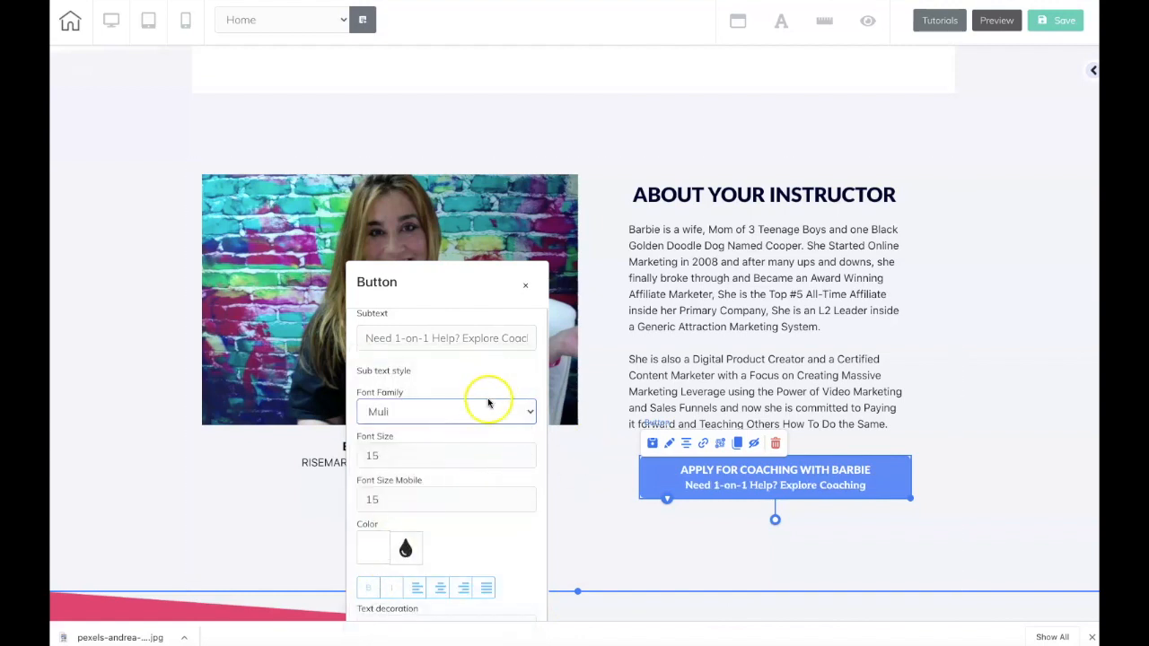
{"action": "scroll", "coordinate": [485, 399], "scroll_direction": "up", "scroll_amount": 3}
{"action": "left_click", "coordinate": [495, 439]}
{"action": "scroll", "coordinate": [500, 513], "scroll_direction": "down", "scroll_amount": 3}
{"action": "left_click", "coordinate": [528, 495]}
{"action": "left_click", "coordinate": [527, 496]}
{"action": "left_click", "coordinate": [528, 496]}
{"action": "left_click", "coordinate": [528, 500]}
{"action": "left_click", "coordinate": [740, 534]}
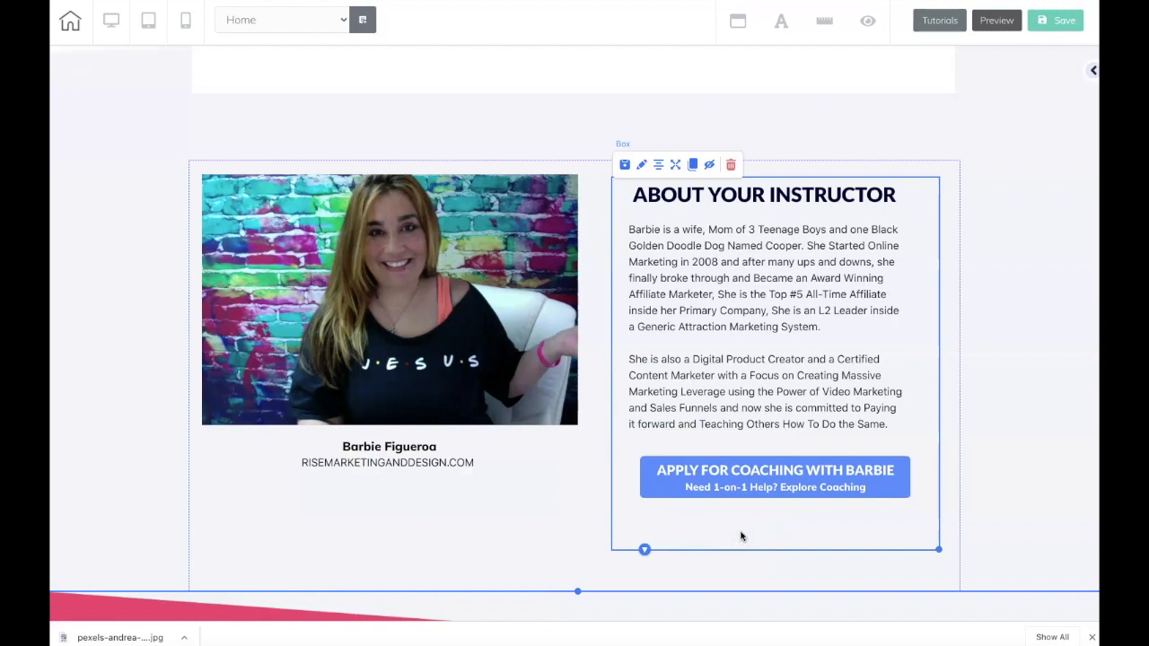
Move the coaching button closer to the bio, clone it, and place the copy directly beneath the original.
{"action": "left_click_drag", "start_coordinate": [712, 486], "coordinate": [705, 445]}
{"action": "scroll", "coordinate": [700, 476], "scroll_direction": "down", "scroll_amount": 1}
{"action": "left_click", "coordinate": [707, 453]}
{"action": "left_click", "coordinate": [721, 444]}
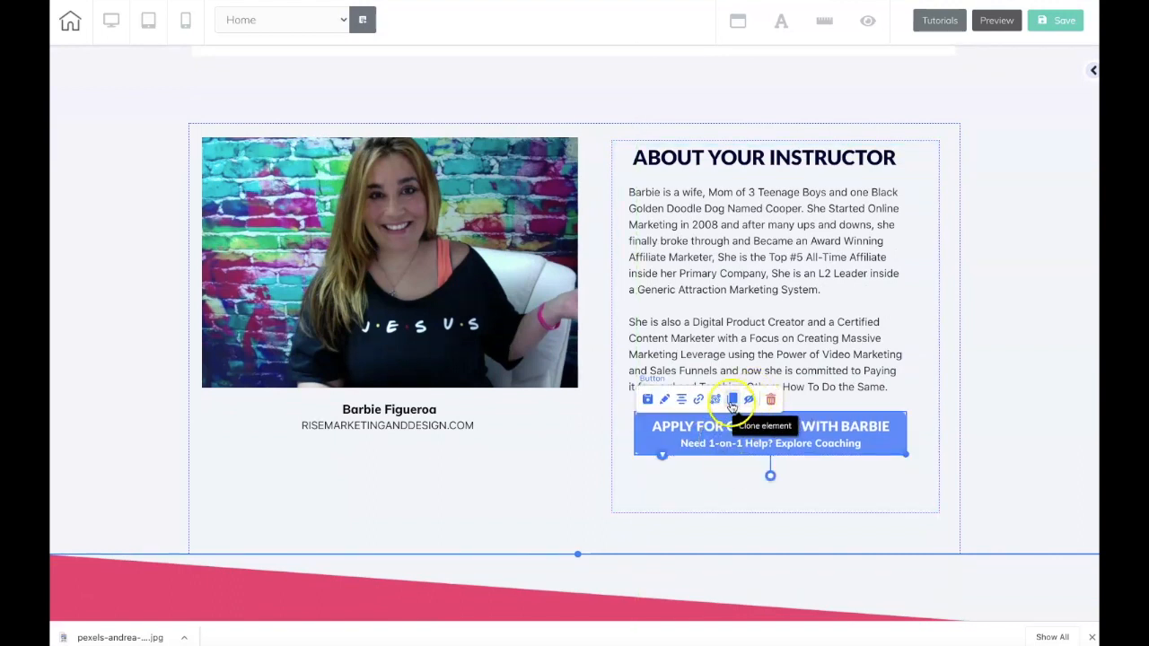
{"action": "left_click", "coordinate": [732, 406]}
{"action": "left_click_drag", "start_coordinate": [698, 494], "coordinate": [701, 482]}
Change the cloned button's headline to "SEE MORE LEARNING PRODUCTS".
{"action": "left_click", "coordinate": [701, 482]}
{"action": "double_click", "coordinate": [699, 484]}
{"action": "left_click_drag", "start_coordinate": [698, 497], "coordinate": [423, 269]}
{"action": "left_click_drag", "start_coordinate": [347, 382], "coordinate": [512, 384]}
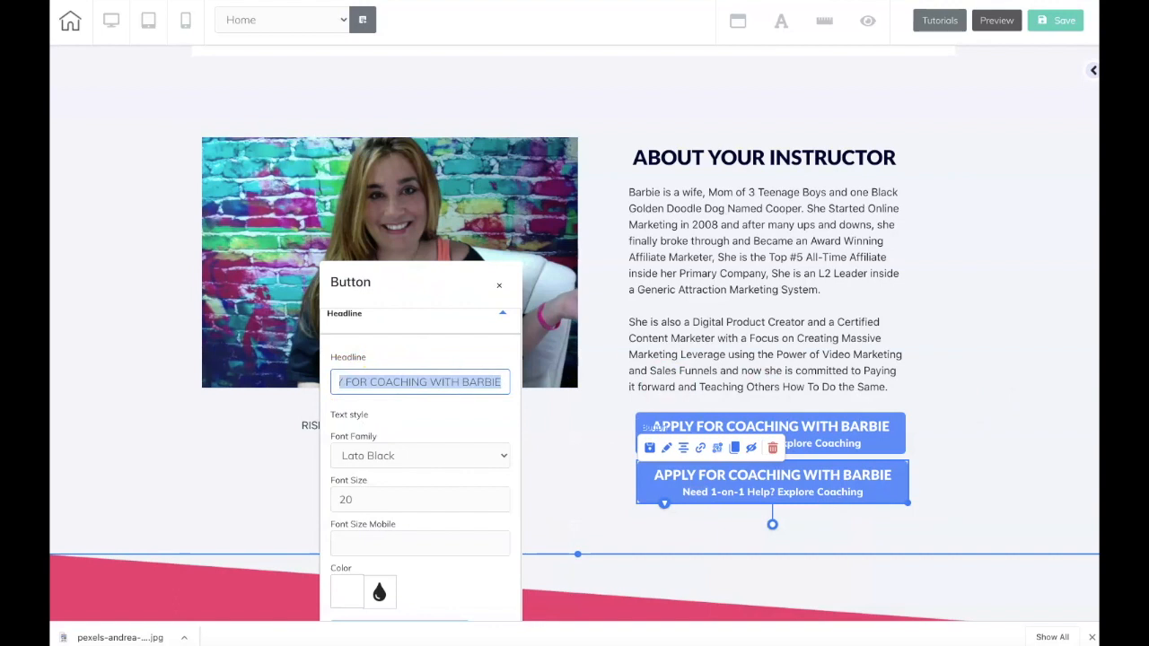
{"action": "type", "text": "SEE MORE LEARNING PRODC"}
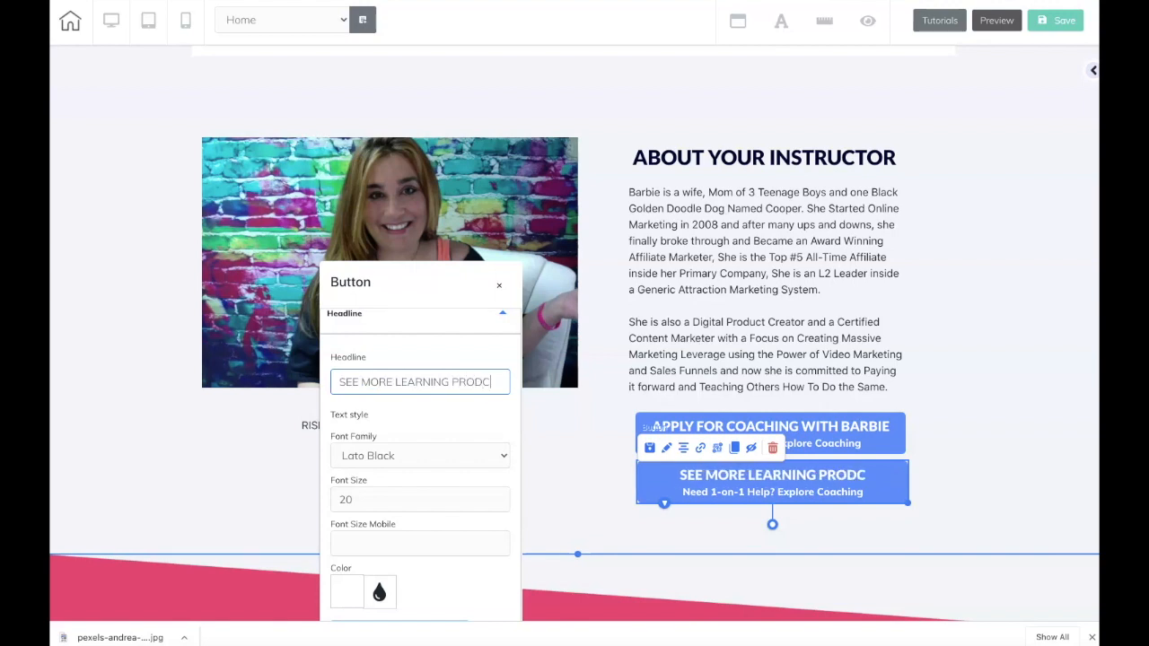
{"action": "key", "text": "BackSpace"}
{"action": "type", "text": "UCTS"}
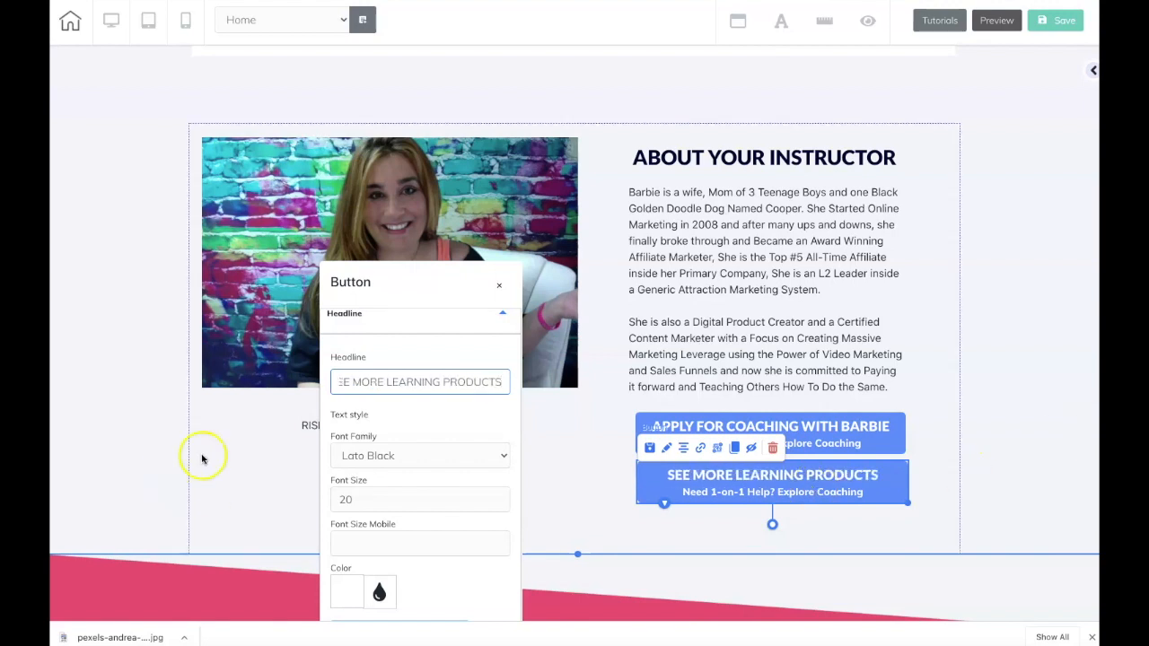
Change the lower button's subtext to "Explore More of" followed by the instructor's first name in possessive form and "Trainings".
{"action": "scroll", "coordinate": [416, 446], "scroll_direction": "down", "scroll_amount": 3}
{"action": "scroll", "coordinate": [415, 449], "scroll_direction": "down", "scroll_amount": 2}
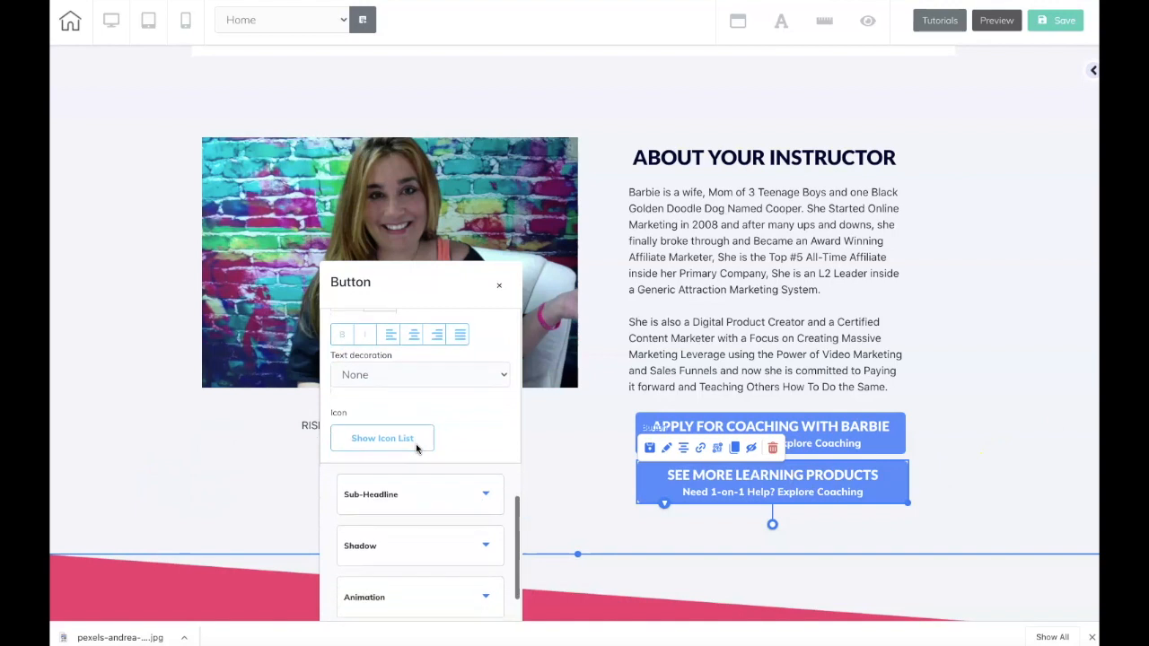
{"action": "scroll", "coordinate": [418, 444], "scroll_direction": "down", "scroll_amount": 2}
{"action": "left_click", "coordinate": [413, 384]}
{"action": "scroll", "coordinate": [392, 388], "scroll_direction": "up", "scroll_amount": 5}
{"action": "scroll", "coordinate": [392, 388], "scroll_direction": "up", "scroll_amount": 1}
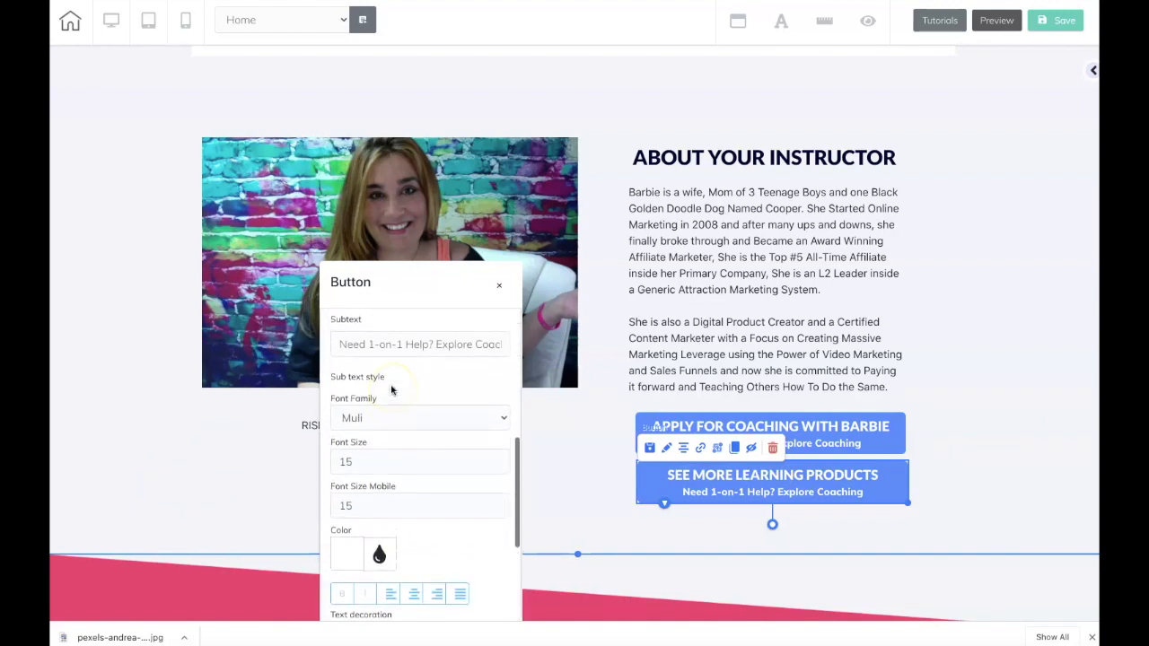
{"action": "left_click_drag", "start_coordinate": [331, 343], "coordinate": [510, 344]}
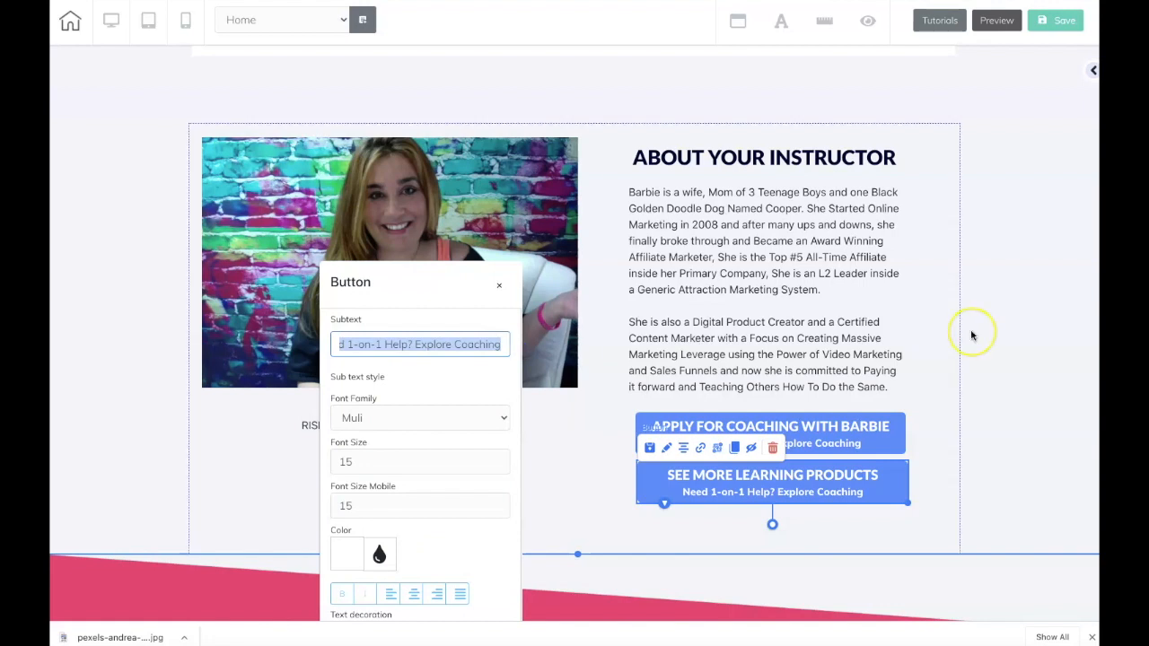
{"action": "type", "text": "Ex"}
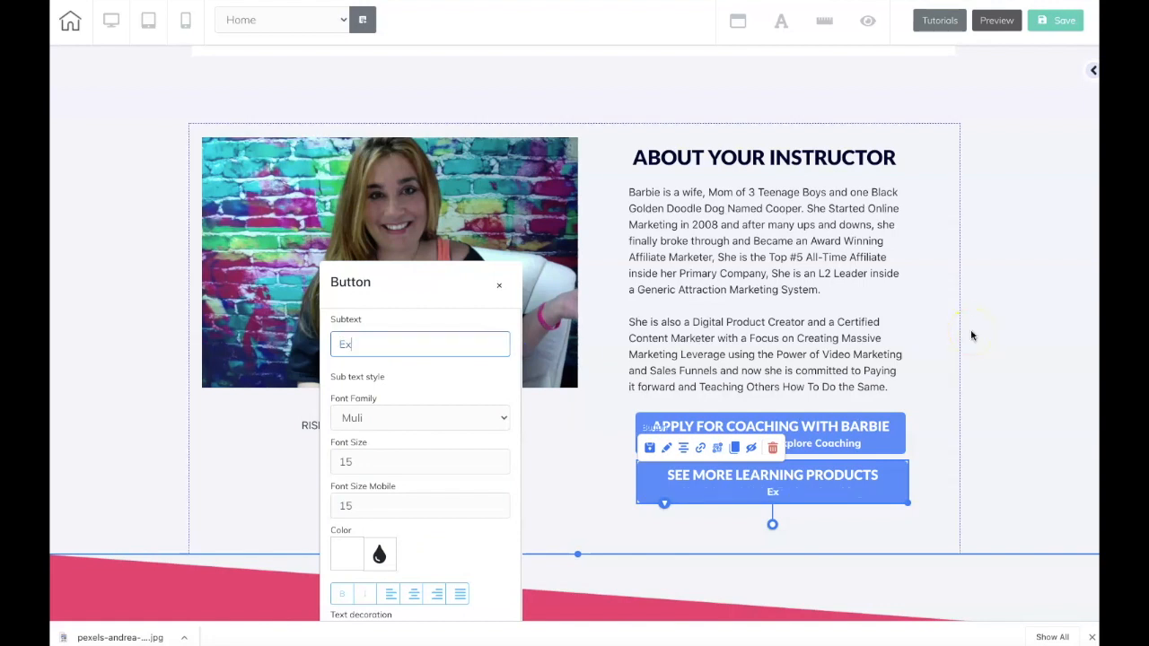
{"action": "type", "text": "plore More of Barbie's Trainings"}
{"action": "left_click", "coordinate": [1019, 404]}
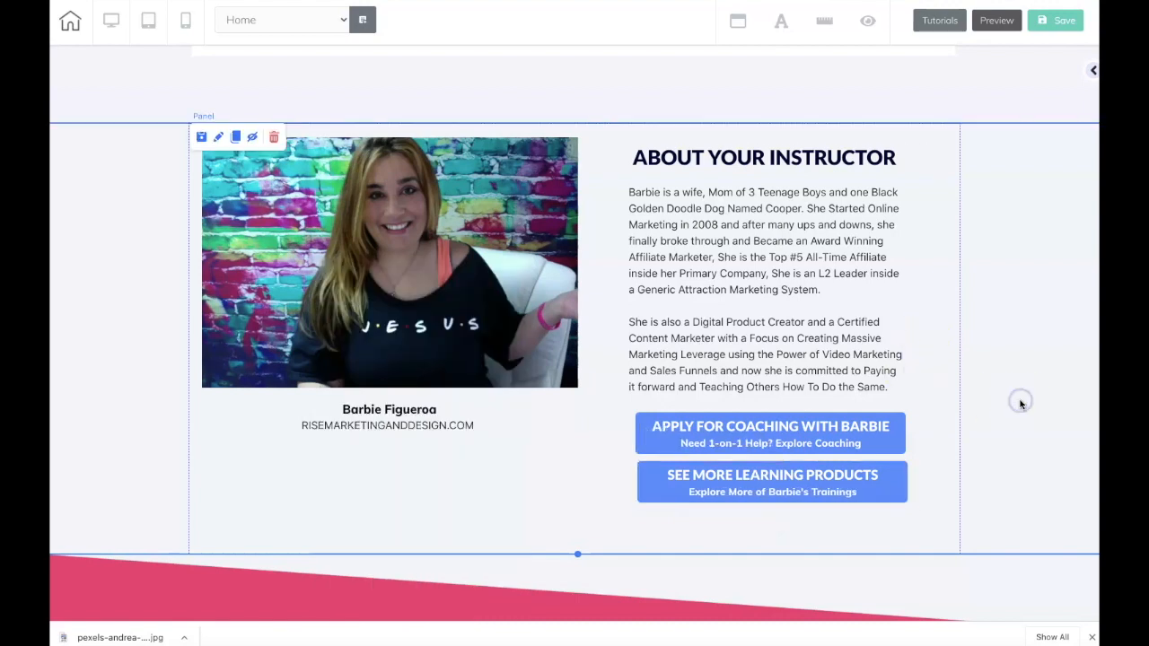
{"action": "left_click", "coordinate": [924, 420]}
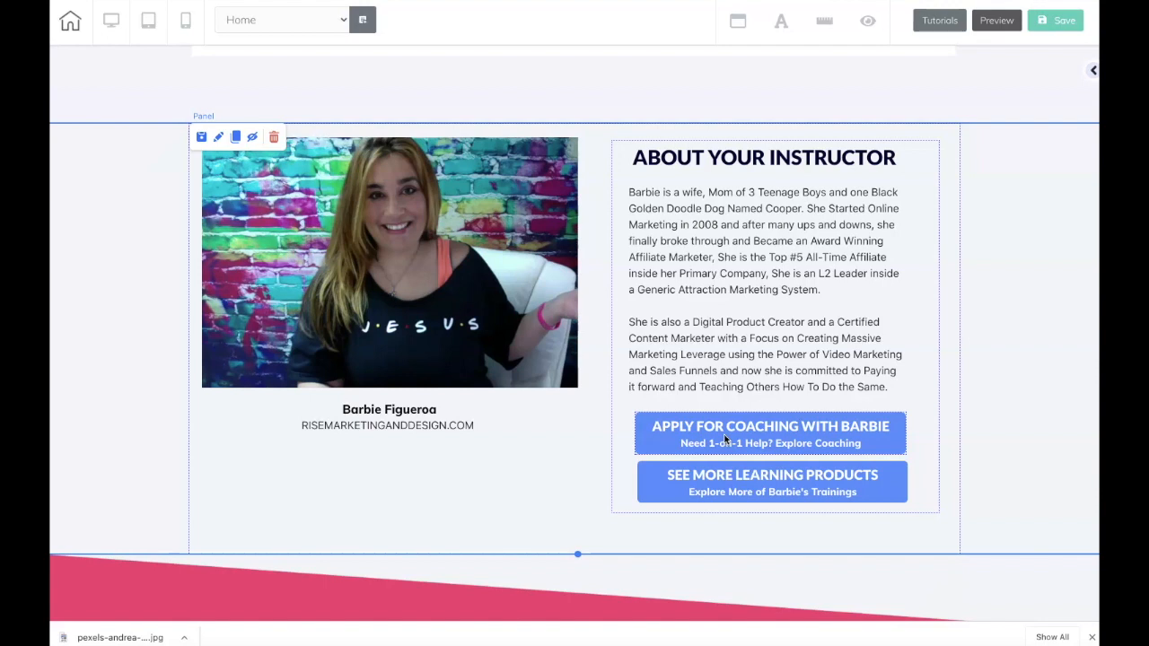
{"action": "left_click", "coordinate": [687, 483]}
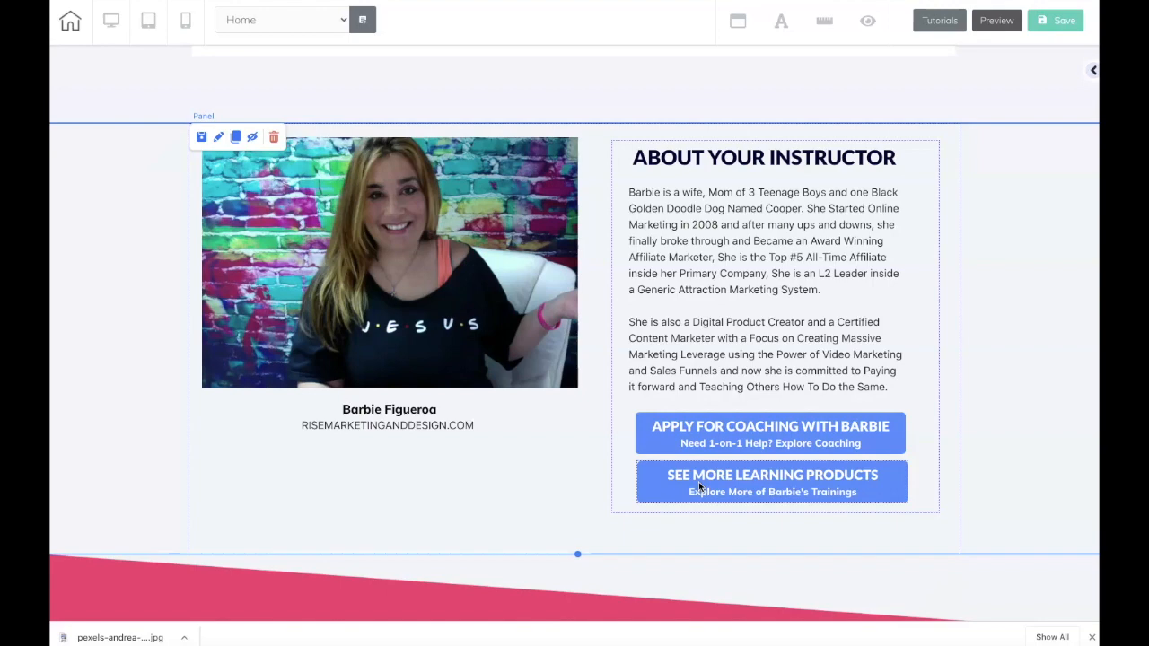
Add a Social Bar element beneath the instructor's name and website, roughly centered under the photo.
{"action": "scroll", "coordinate": [991, 444], "scroll_direction": "down", "scroll_amount": 1}
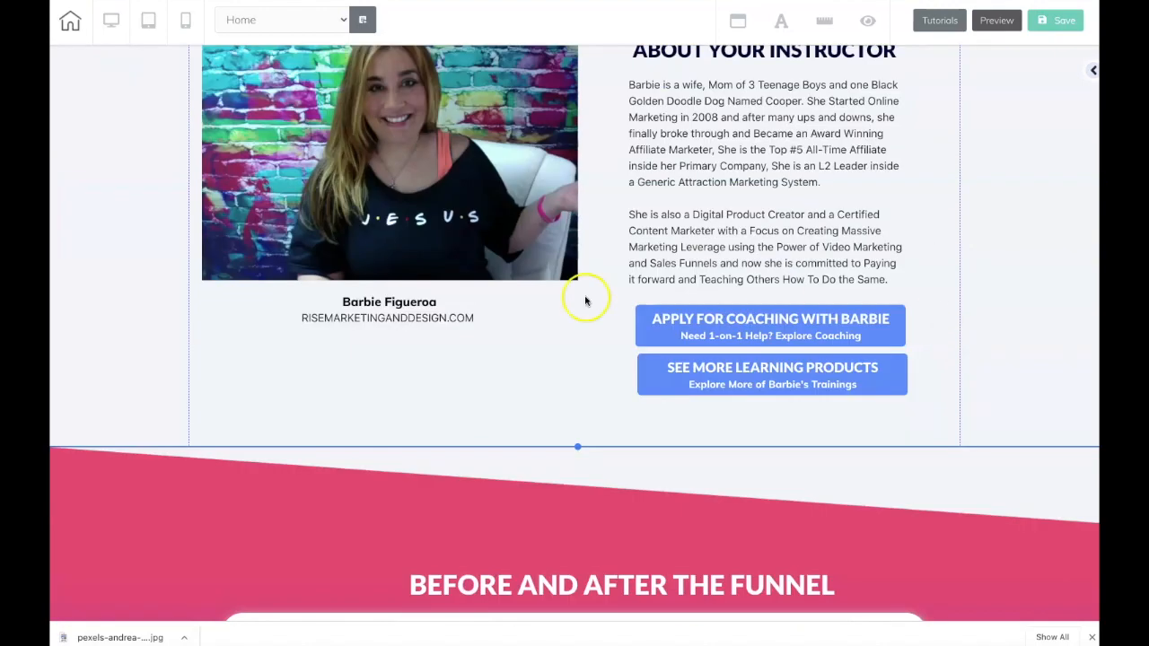
{"action": "left_click", "coordinate": [1090, 75]}
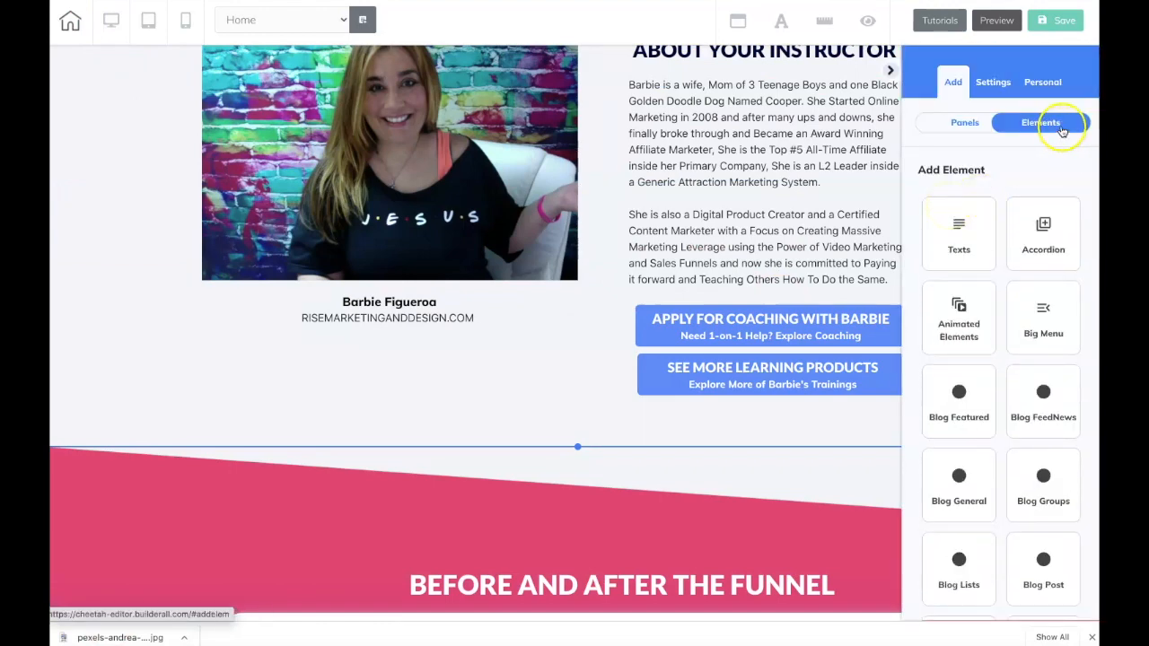
{"action": "scroll", "coordinate": [1034, 218], "scroll_direction": "down", "scroll_amount": 4}
{"action": "scroll", "coordinate": [1034, 218], "scroll_direction": "down", "scroll_amount": 5}
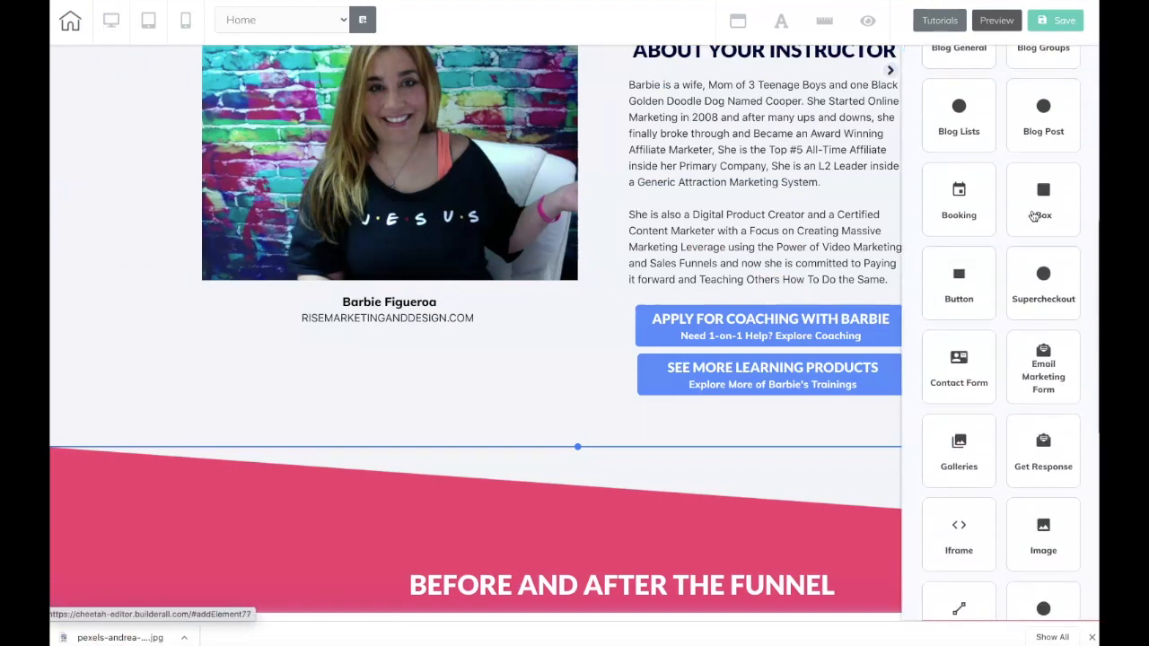
{"action": "scroll", "coordinate": [1034, 215], "scroll_direction": "down", "scroll_amount": 2}
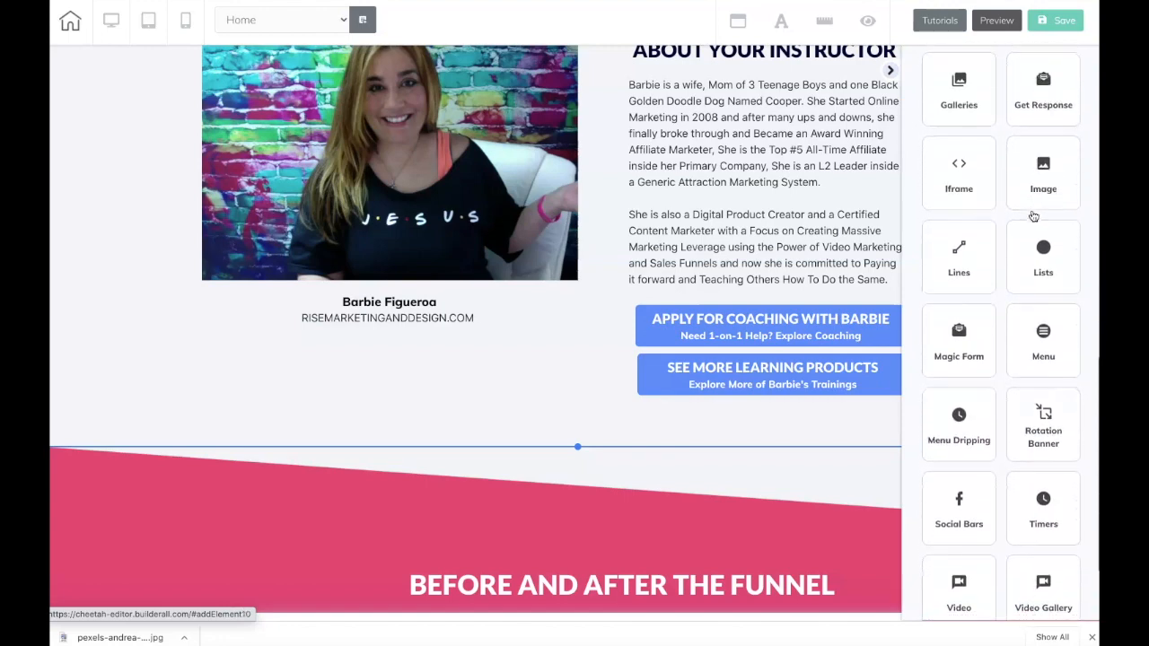
{"action": "left_click", "coordinate": [961, 371]}
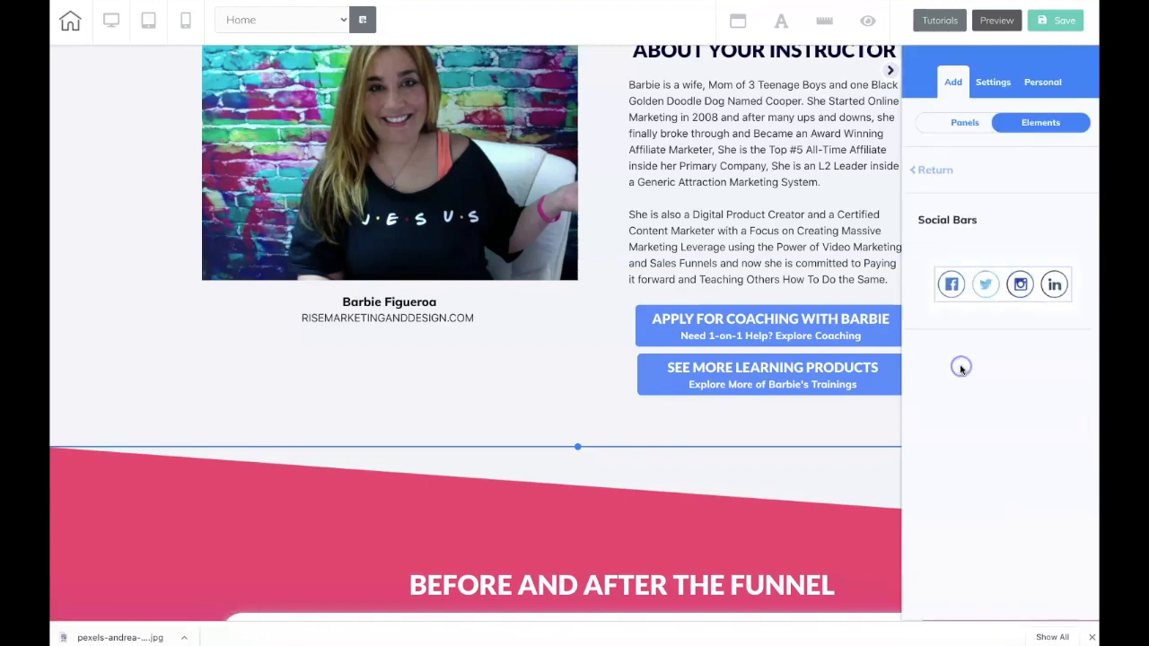
{"action": "left_click_drag", "start_coordinate": [983, 286], "coordinate": [485, 377]}
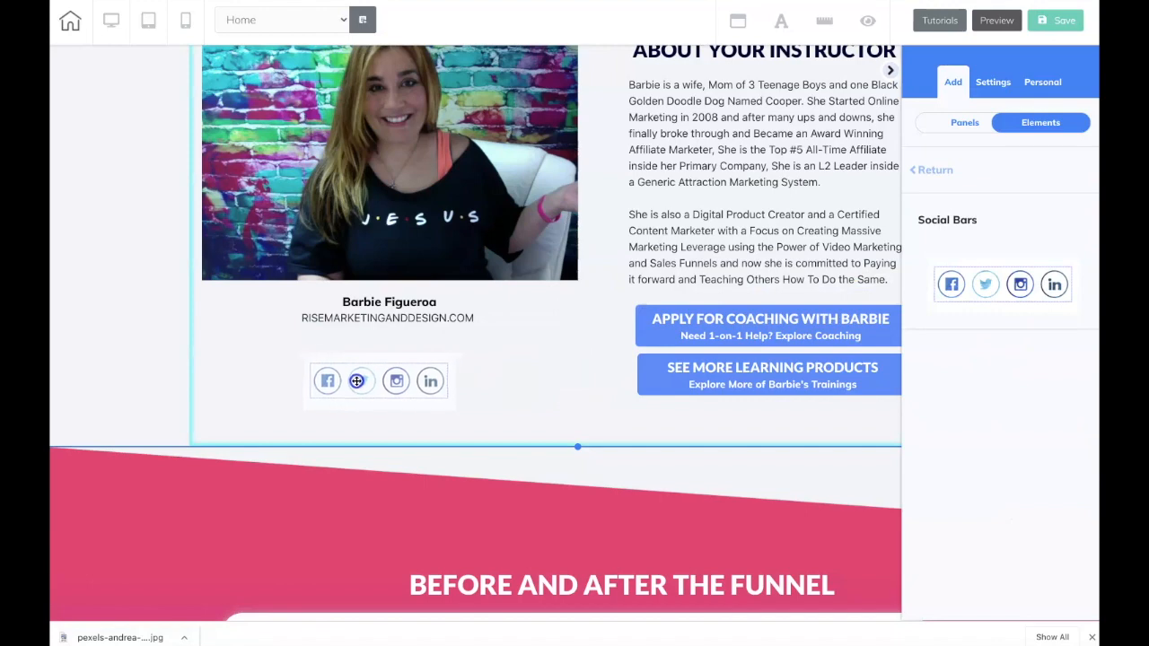
{"action": "left_click_drag", "start_coordinate": [427, 379], "coordinate": [422, 392]}
{"action": "left_click", "coordinate": [425, 389]}
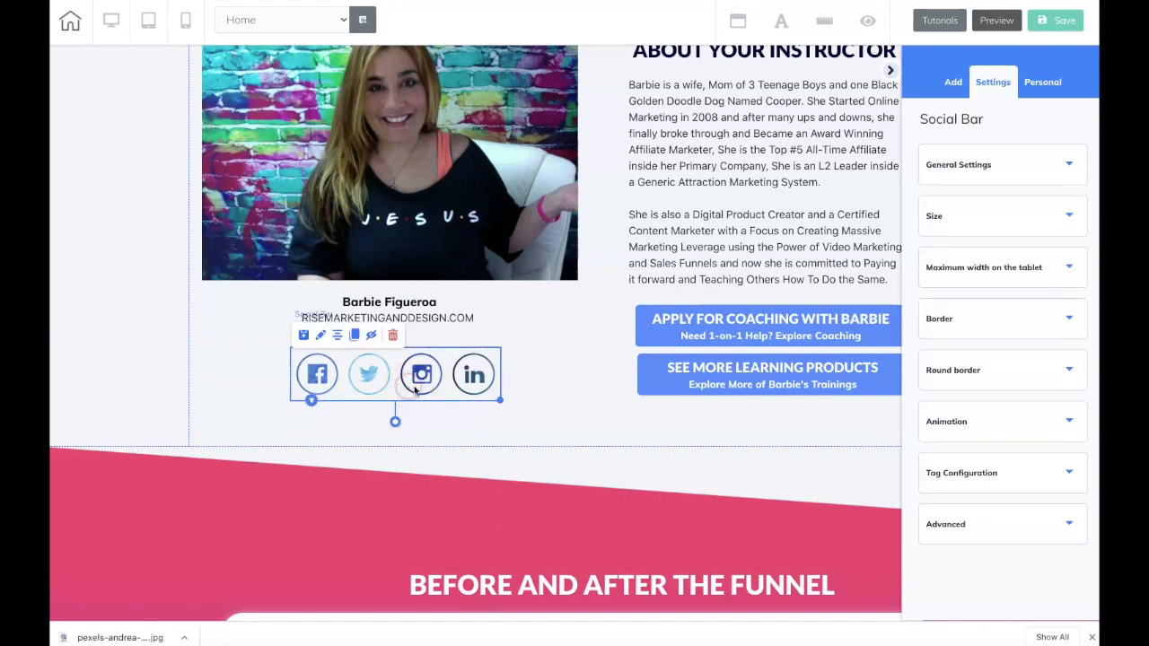
Hide the LinkedIn icon in the social bar's general settings.
{"action": "left_click", "coordinate": [978, 168]}
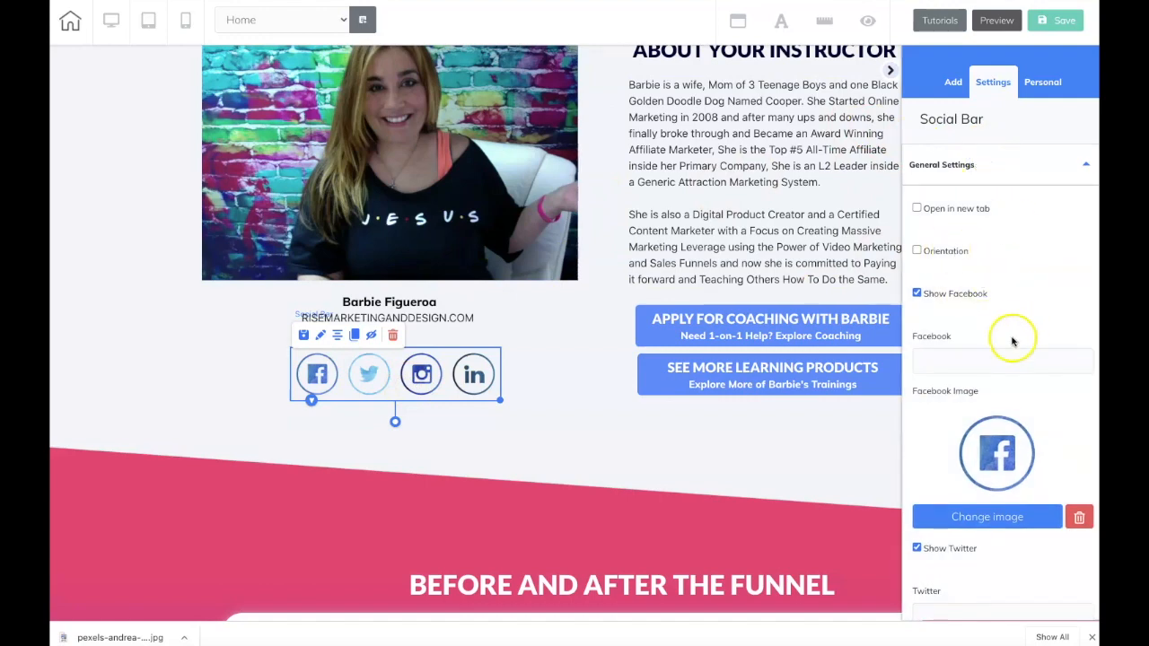
{"action": "scroll", "coordinate": [1013, 337], "scroll_direction": "down", "scroll_amount": 4}
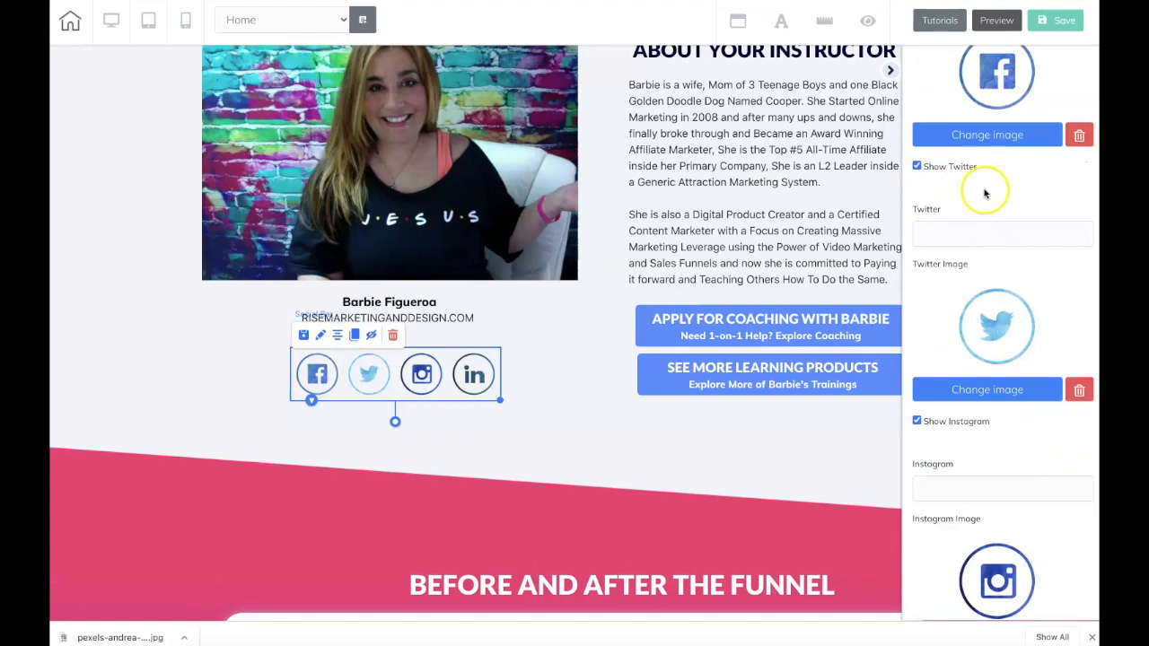
{"action": "scroll", "coordinate": [1006, 310], "scroll_direction": "down", "scroll_amount": 4}
{"action": "scroll", "coordinate": [1007, 310], "scroll_direction": "down", "scroll_amount": 3}
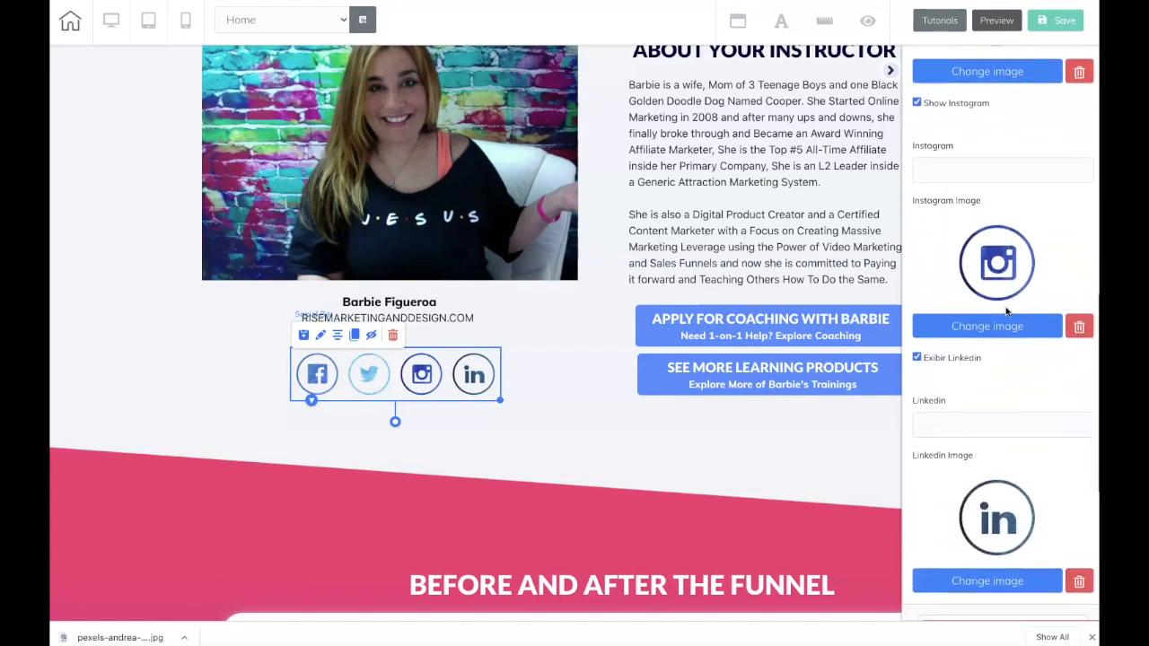
{"action": "scroll", "coordinate": [974, 270], "scroll_direction": "down", "scroll_amount": 4}
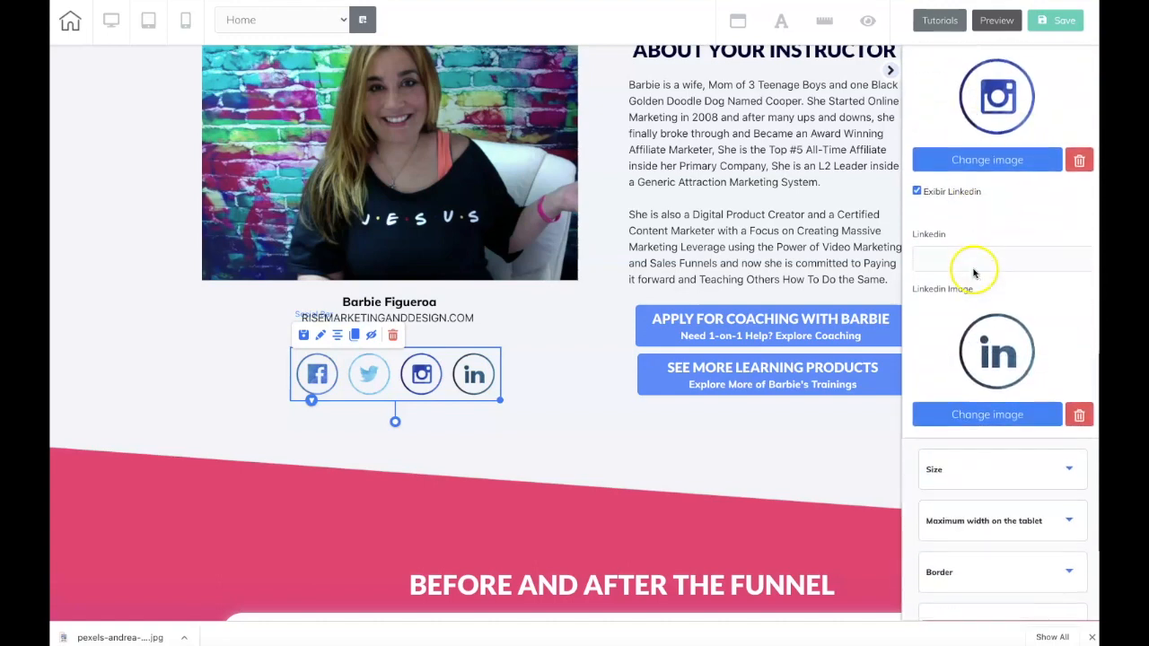
{"action": "left_click", "coordinate": [918, 177]}
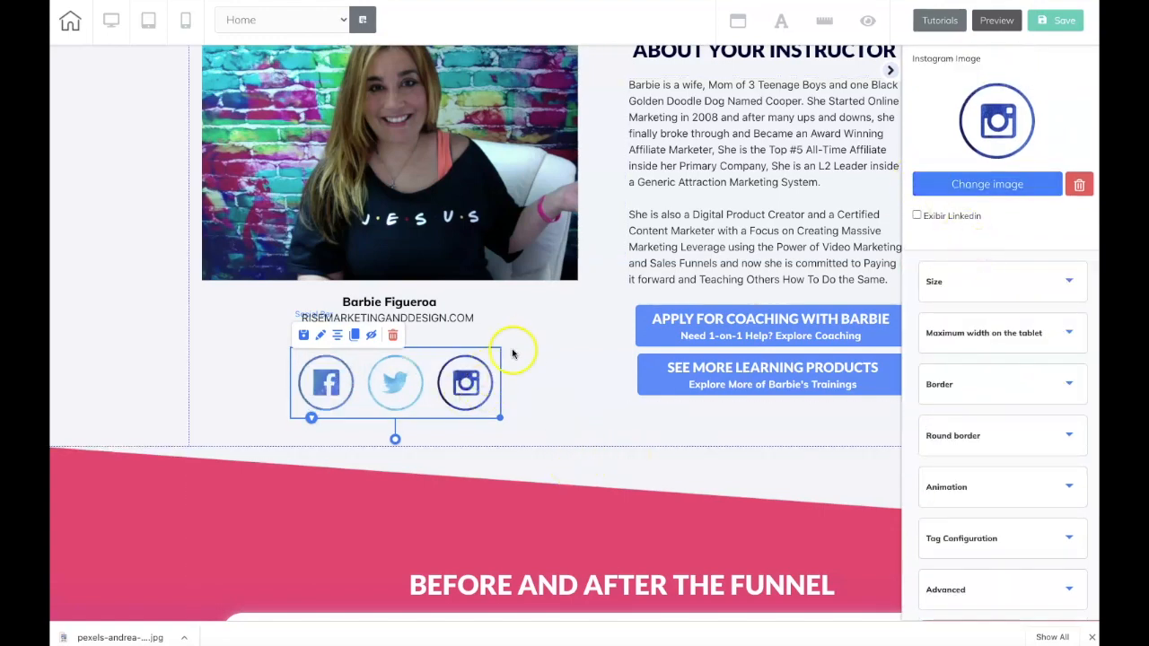
Enter the instructor's facebook.com profile URL as the social bar's Facebook link.
{"action": "scroll", "coordinate": [944, 316], "scroll_direction": "up", "scroll_amount": 5}
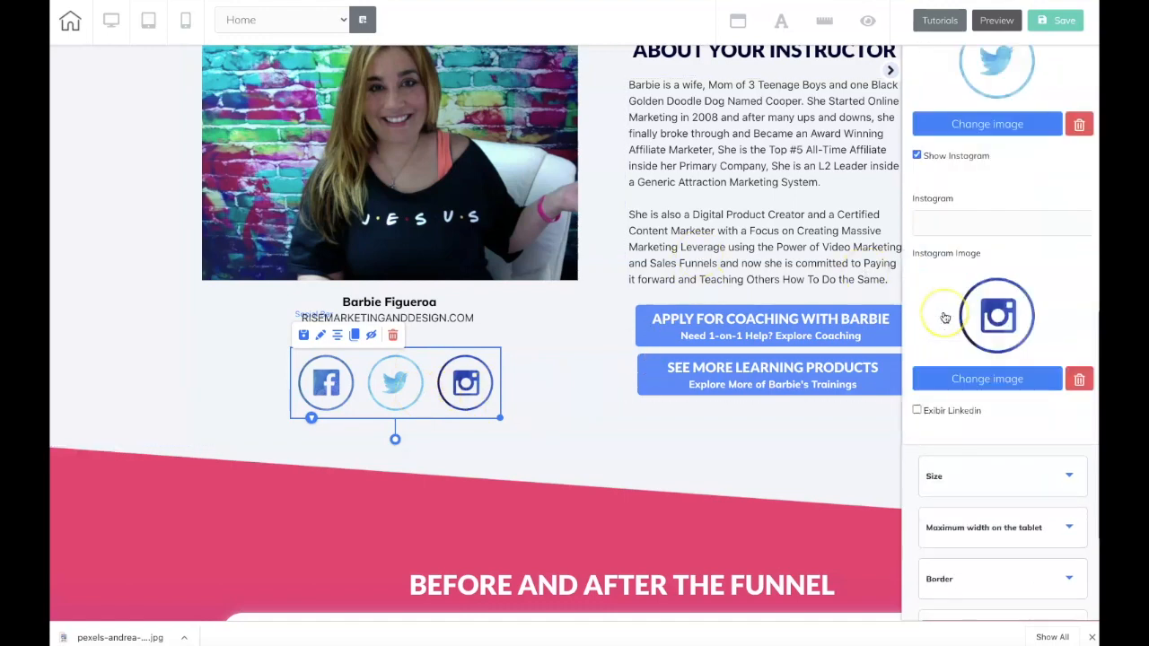
{"action": "left_click", "coordinate": [938, 446]}
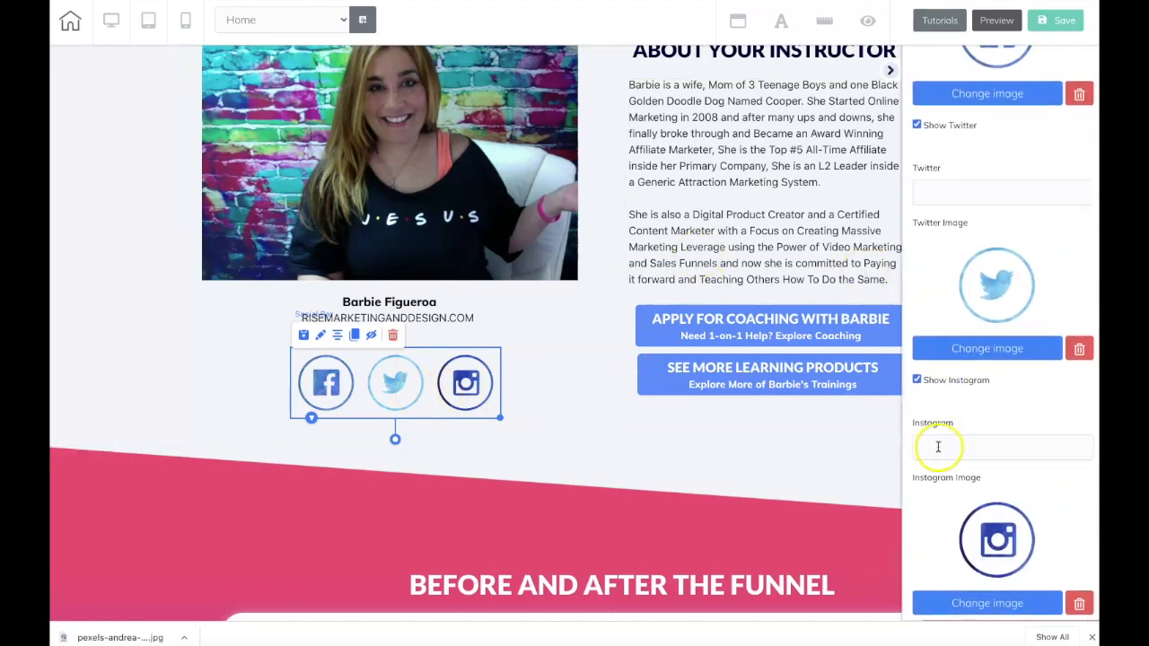
{"action": "scroll", "coordinate": [944, 258], "scroll_direction": "up", "scroll_amount": 3}
{"action": "left_click", "coordinate": [970, 219]}
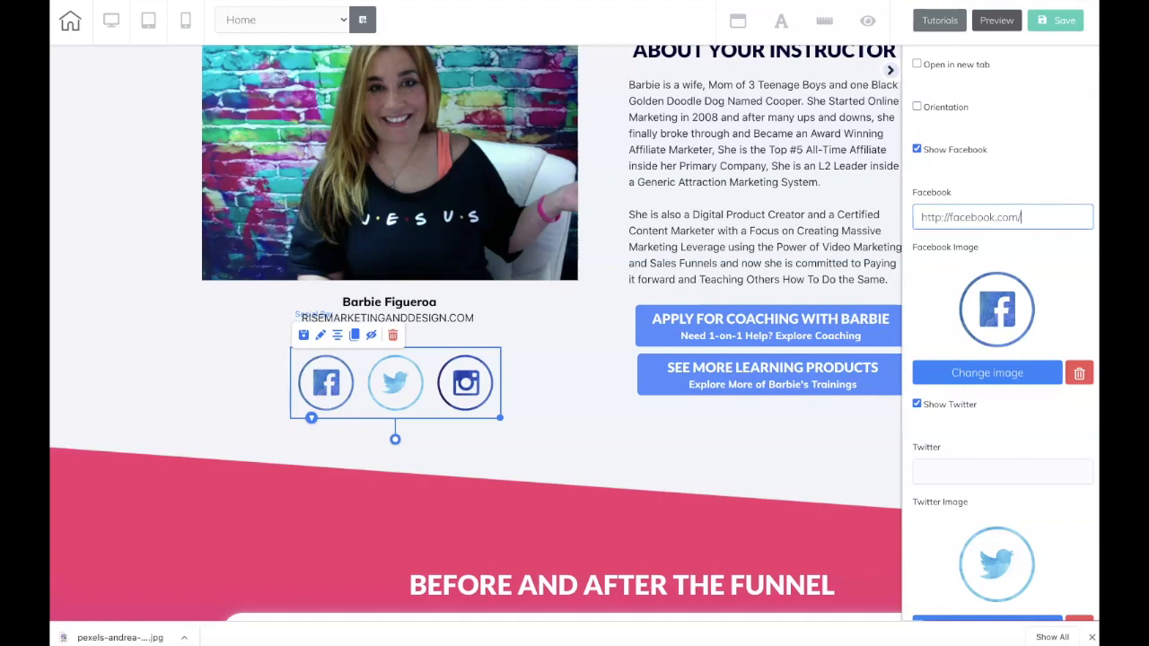
{"action": "type", "text": "roaonline"}
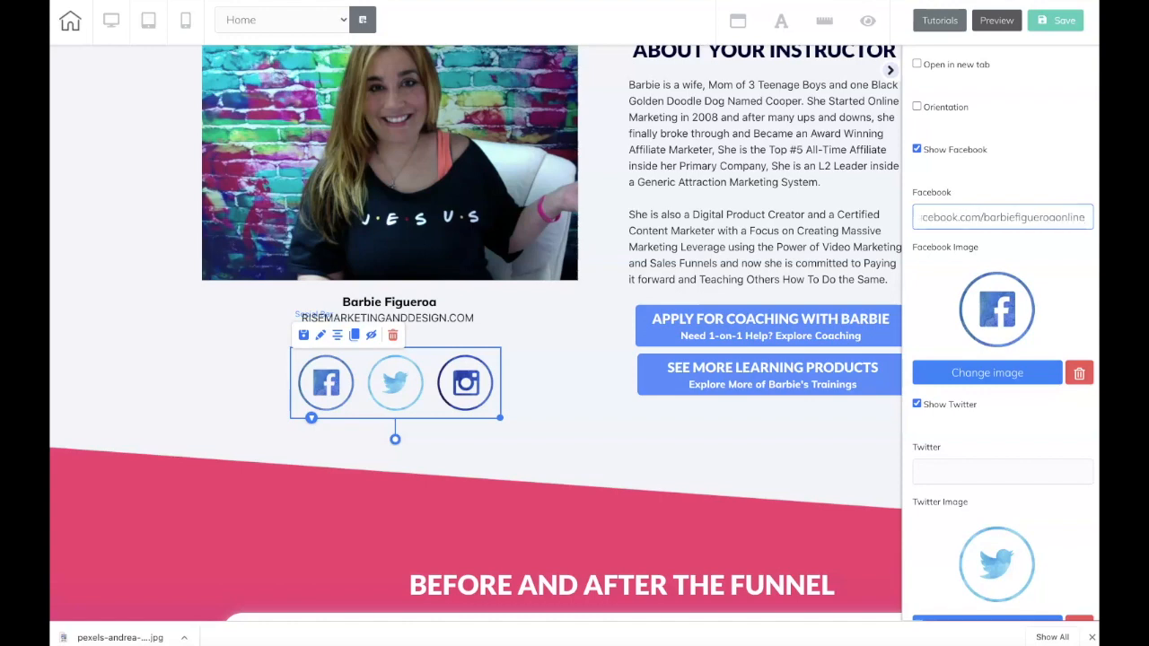
Save and publish the site, close the publishing confirmation, and deselect the social bar.
{"action": "left_click", "coordinate": [1069, 21]}
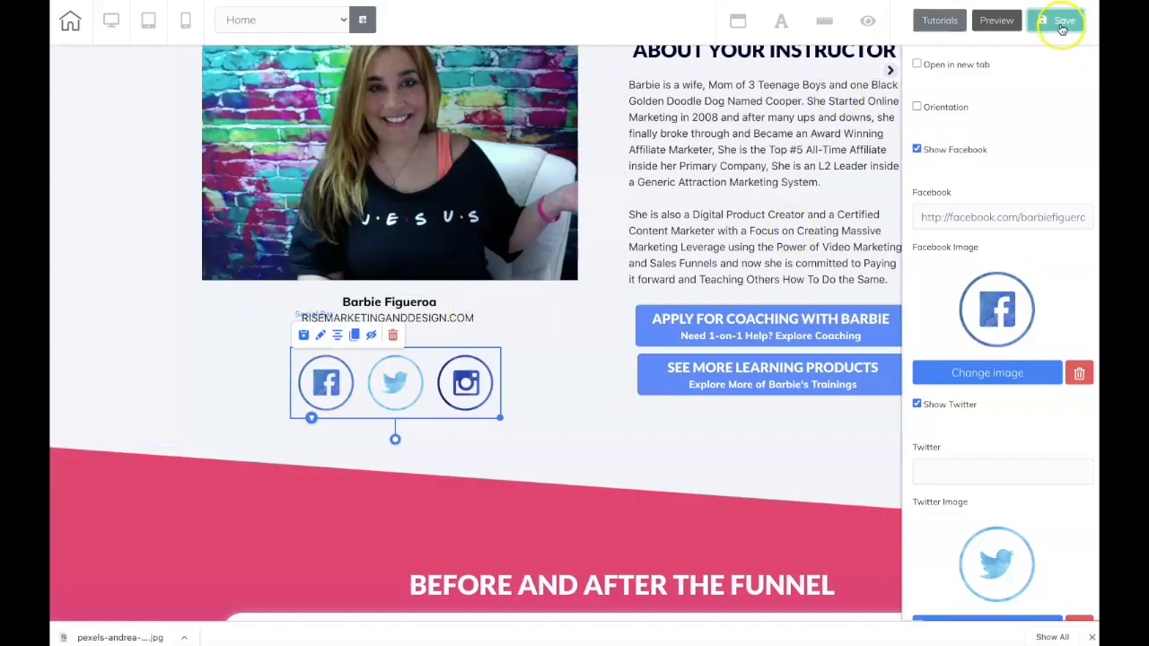
{"action": "left_click", "coordinate": [1062, 28]}
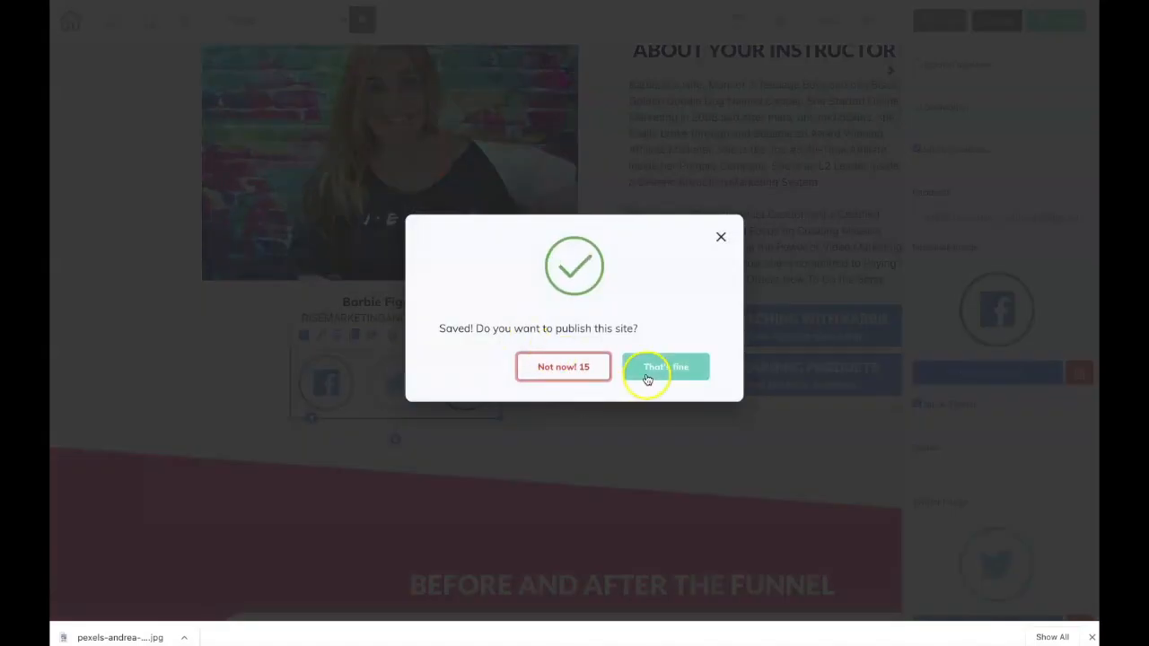
{"action": "left_click", "coordinate": [646, 372]}
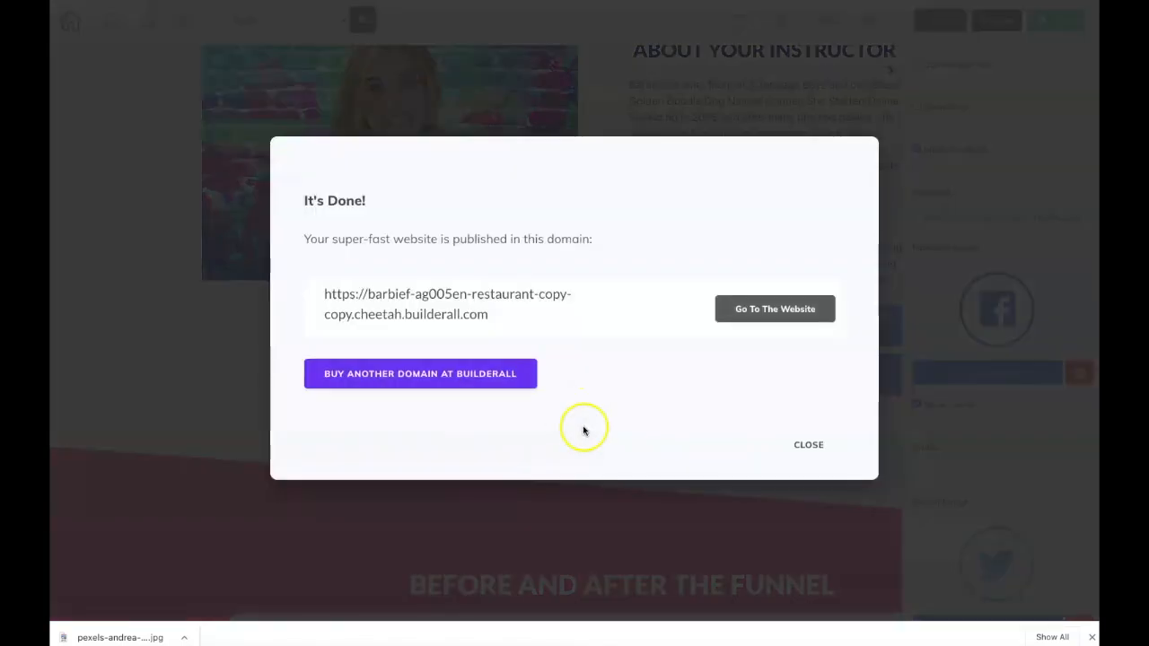
{"action": "left_click", "coordinate": [801, 445]}
{"action": "left_click", "coordinate": [584, 408]}
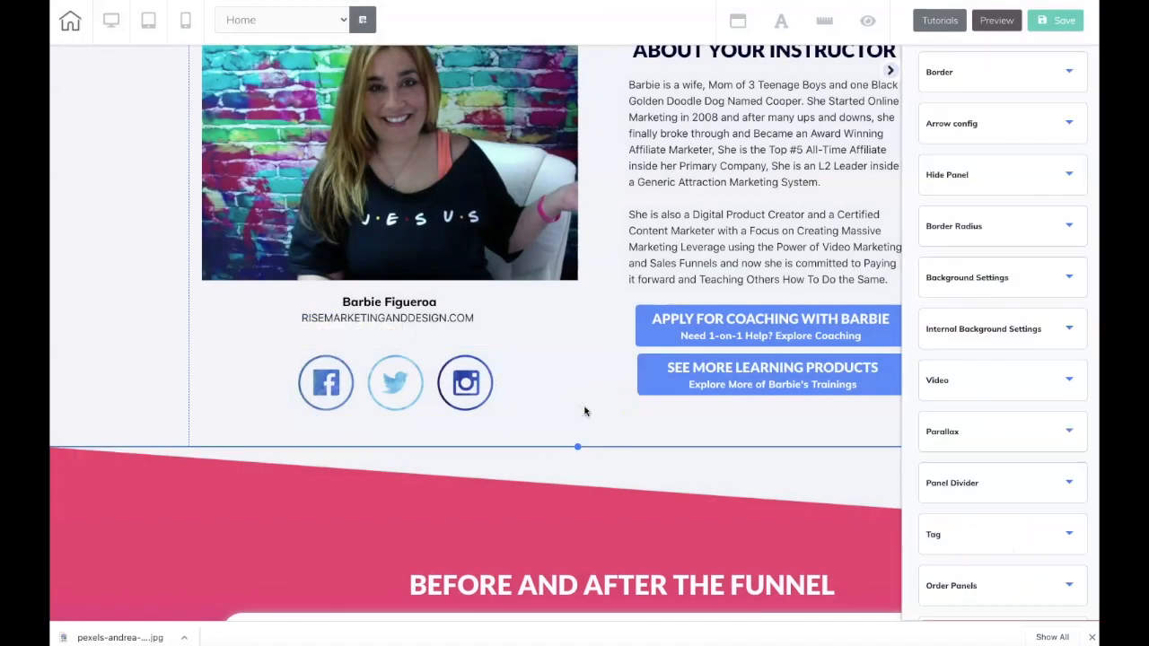
Replace the "BEFORE AND AFTER THE FUNNEL" heading with "SEE WHAT OTHERS SAY".
{"action": "scroll", "coordinate": [585, 407], "scroll_direction": "down", "scroll_amount": 4}
{"action": "scroll", "coordinate": [584, 411], "scroll_direction": "down", "scroll_amount": 1}
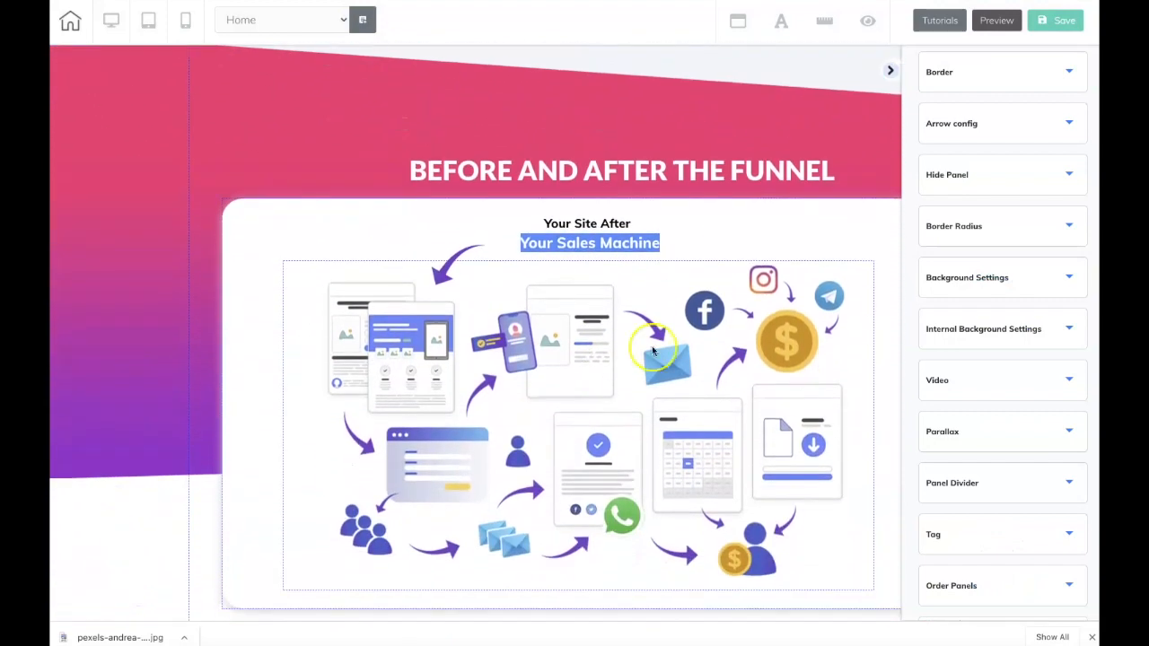
{"action": "triple_click", "coordinate": [453, 174]}
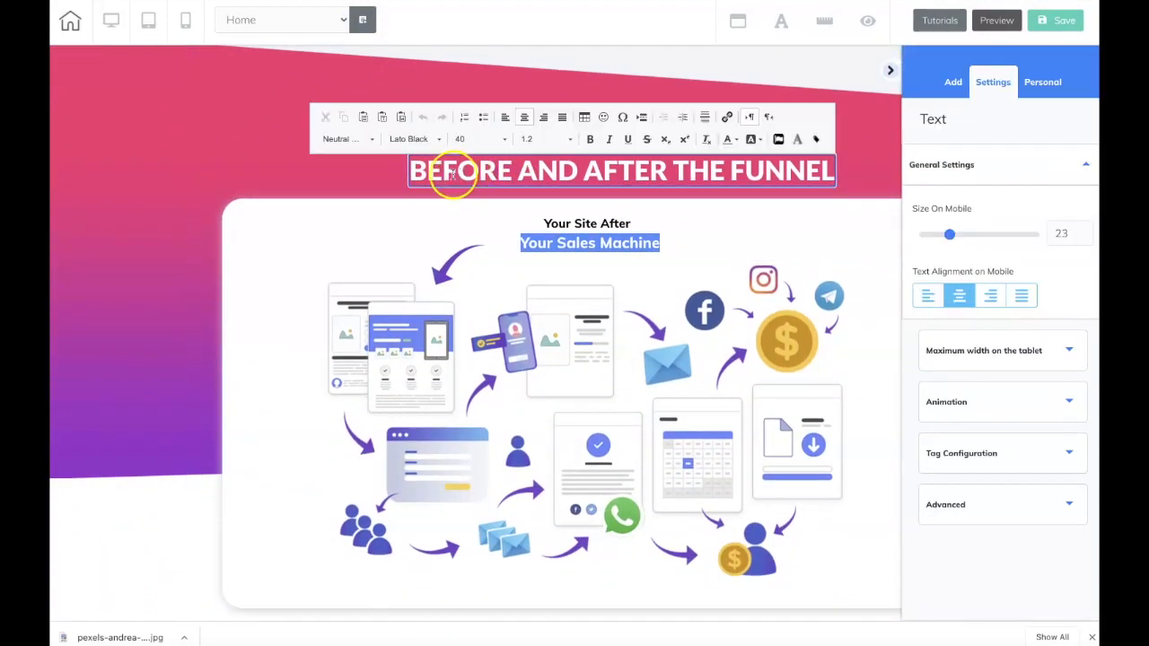
{"action": "type", "text": "SEE WHAT"}
{"action": "type", "text": "SAY"}
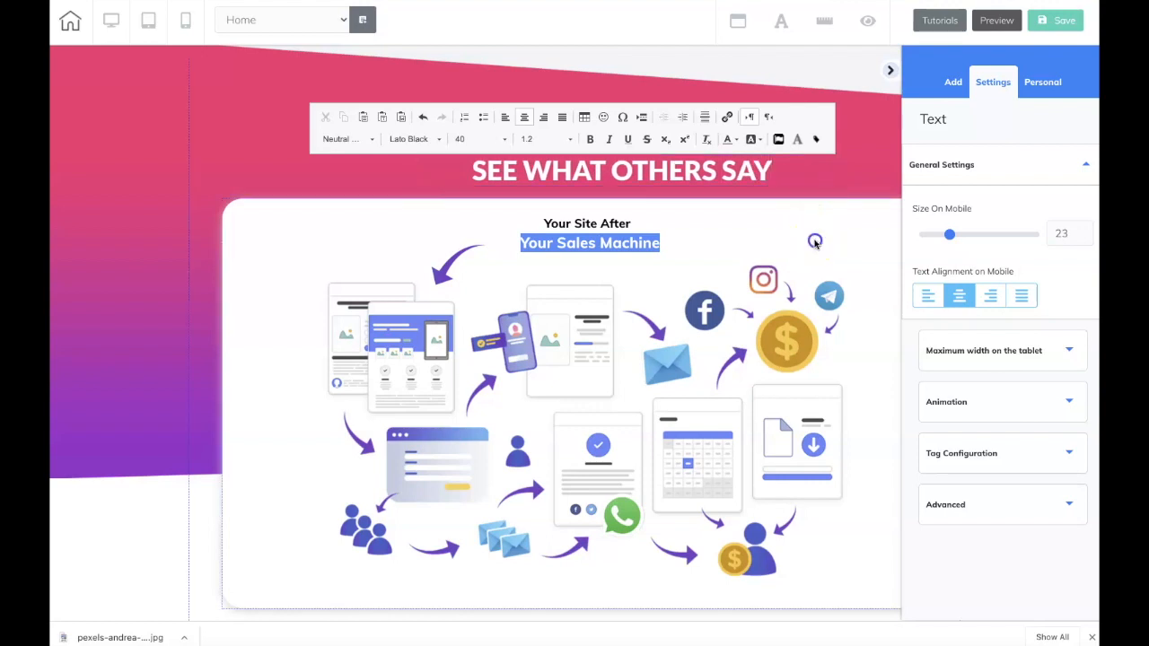
Replace the funnel diagram image with the "screen shot 2019-04-04 at 2.53..." image from the instructor's testimonials folder.
{"action": "left_click", "coordinate": [573, 325]}
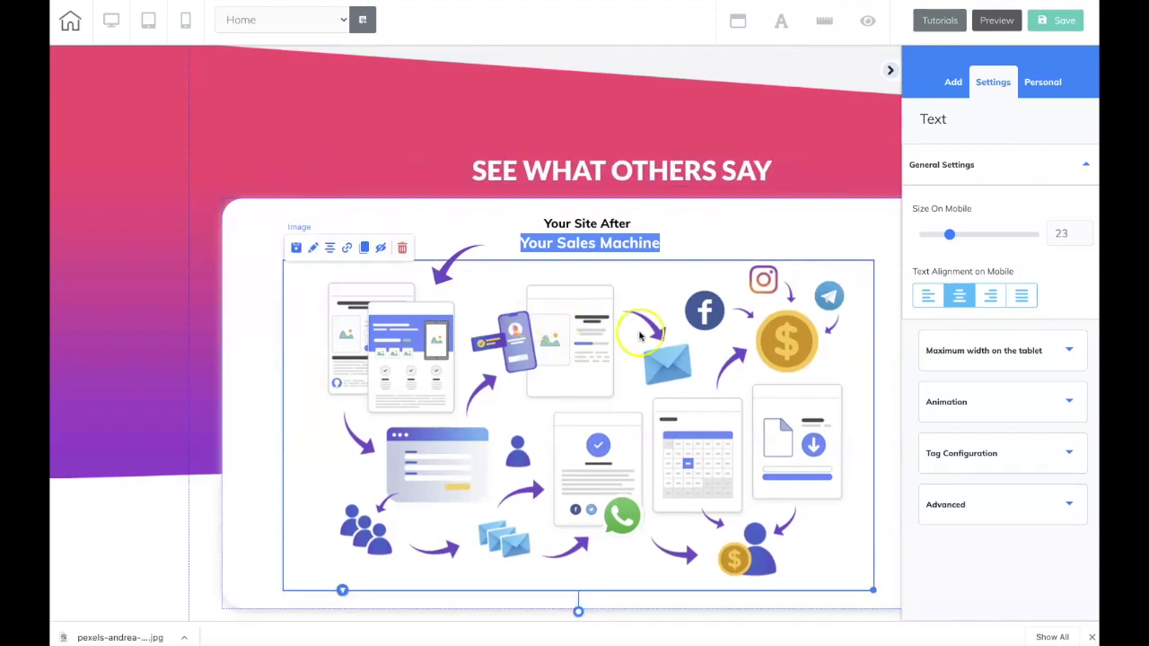
{"action": "left_click", "coordinate": [623, 423]}
{"action": "left_click", "coordinate": [1018, 168]}
{"action": "left_click", "coordinate": [988, 450]}
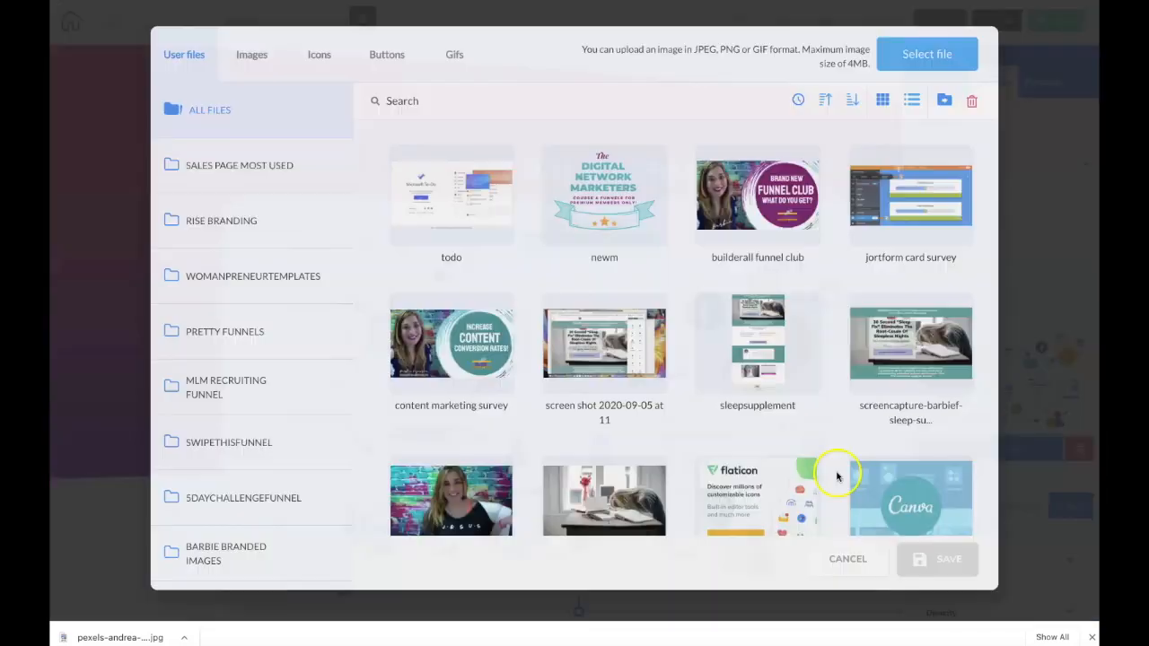
{"action": "scroll", "coordinate": [274, 355], "scroll_direction": "down", "scroll_amount": 4}
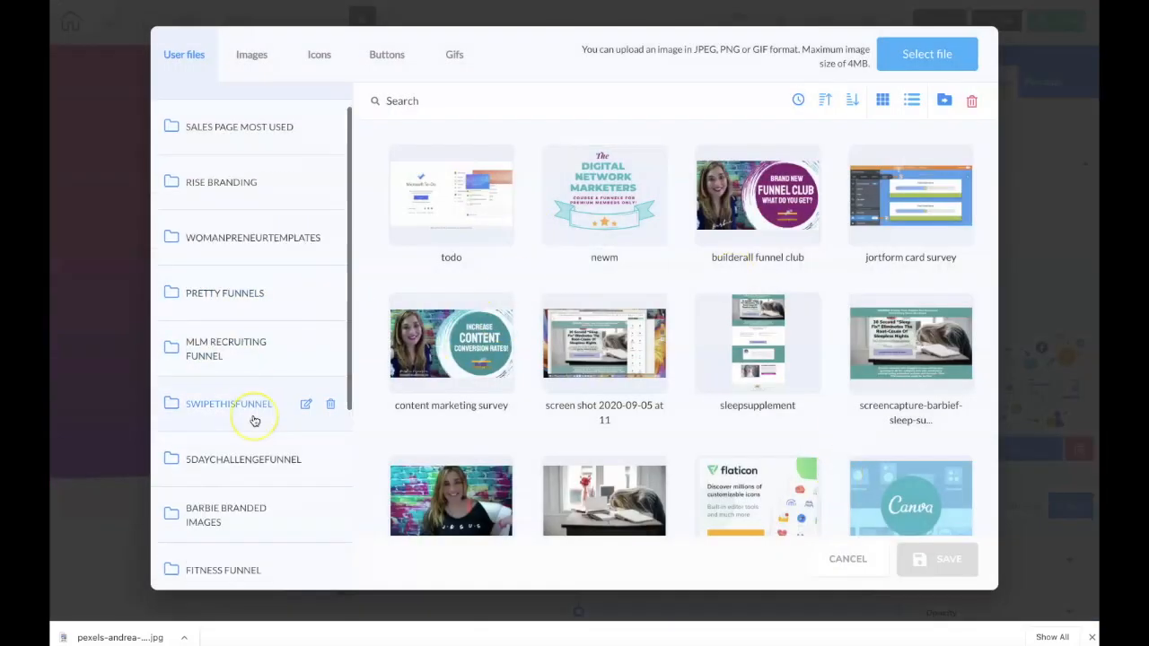
{"action": "left_click", "coordinate": [262, 359]}
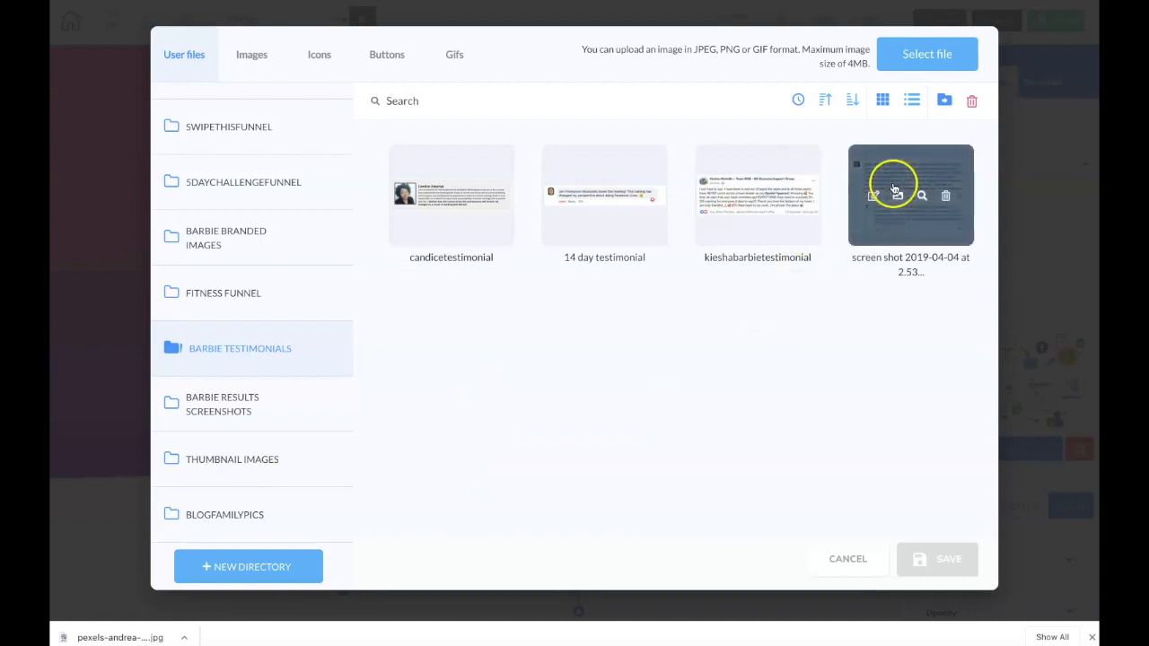
{"action": "left_click", "coordinate": [911, 193]}
{"action": "left_click", "coordinate": [948, 566]}
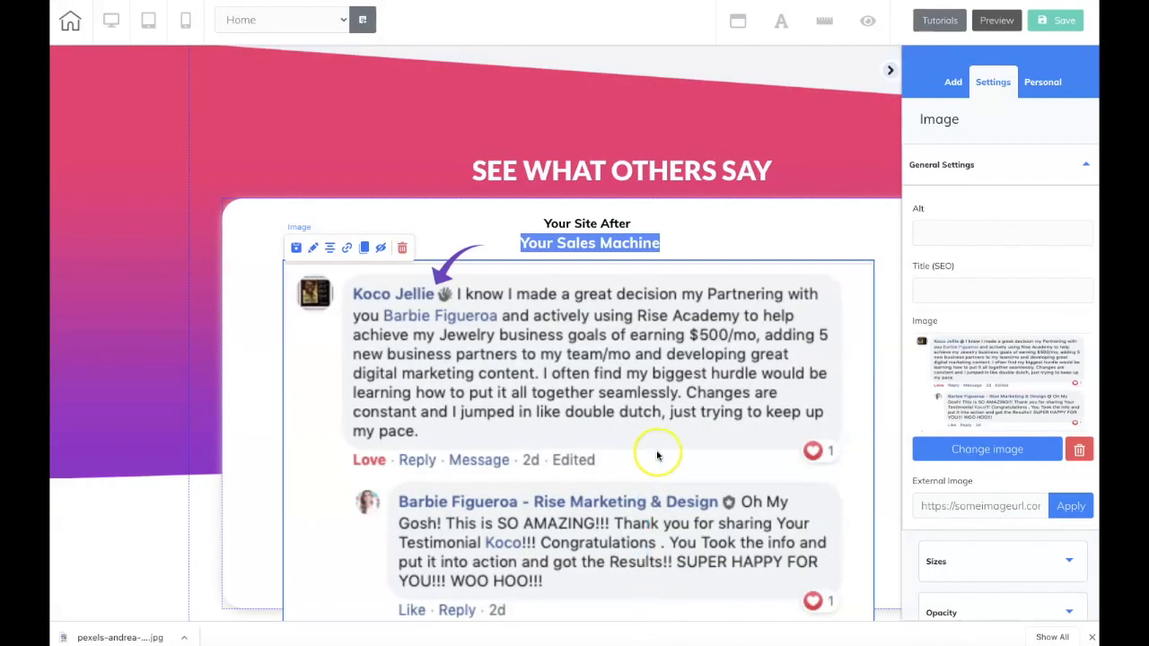
Shrink the testimonial screenshot by about a quarter and center it inside the white box under the "SEE WHAT OTHERS SAY" heading.
{"action": "scroll", "coordinate": [754, 492], "scroll_direction": "down", "scroll_amount": 3}
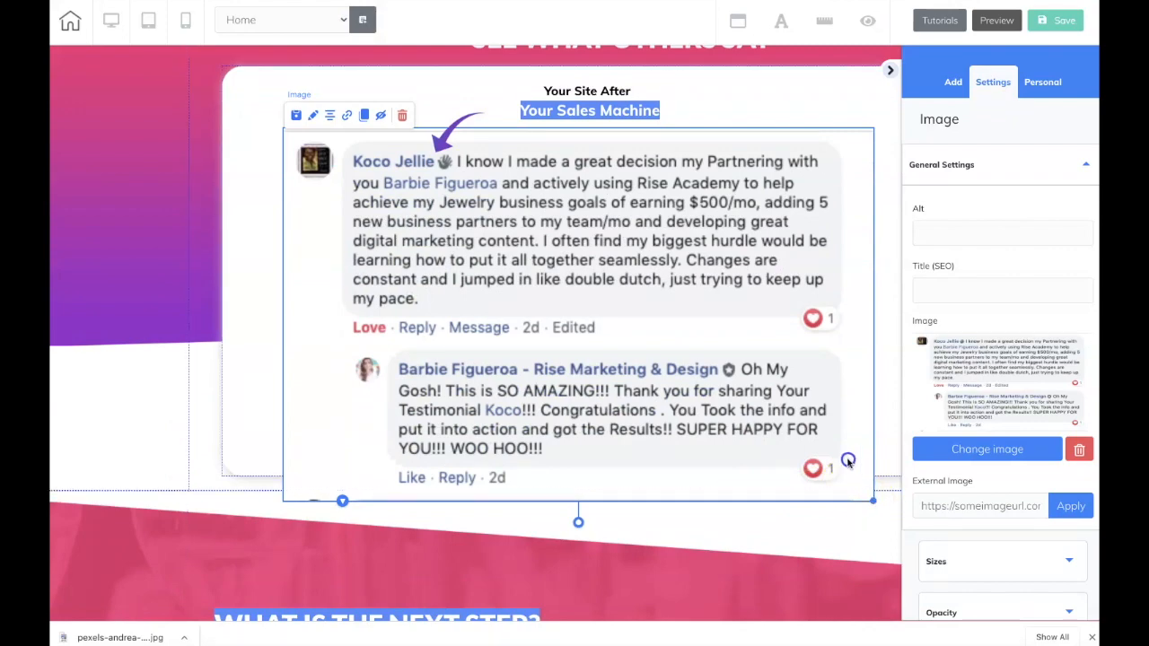
{"action": "left_click_drag", "start_coordinate": [823, 444], "coordinate": [813, 409]}
{"action": "left_click", "coordinate": [872, 466]}
{"action": "left_click", "coordinate": [840, 453]}
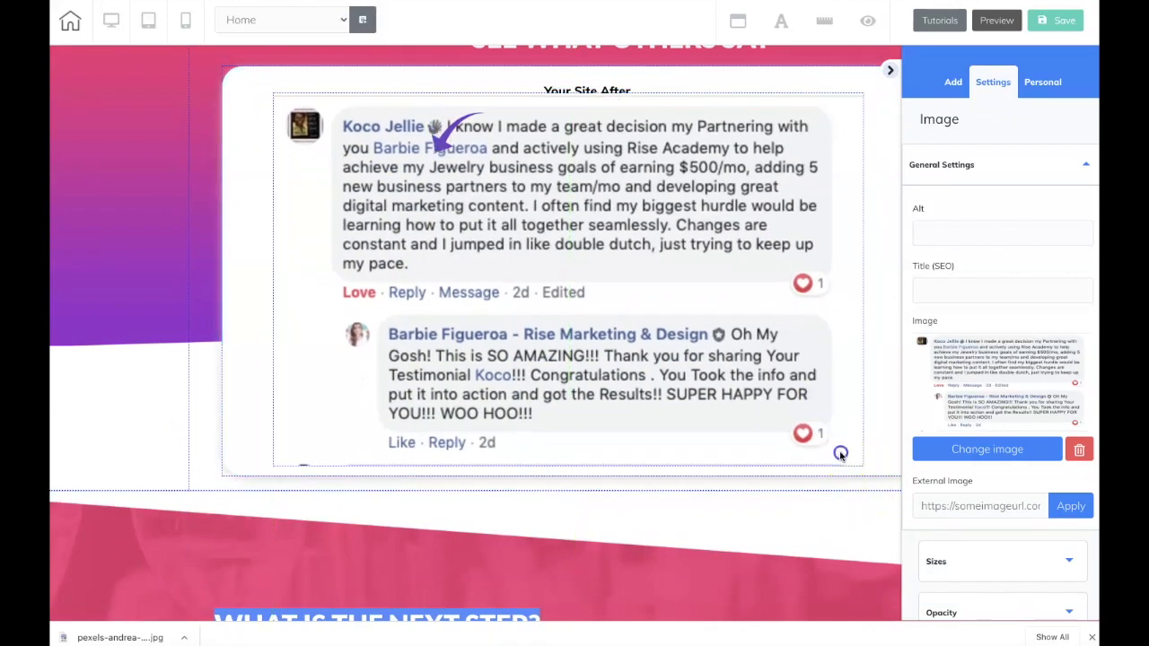
{"action": "left_click_drag", "start_coordinate": [863, 465], "coordinate": [717, 373]}
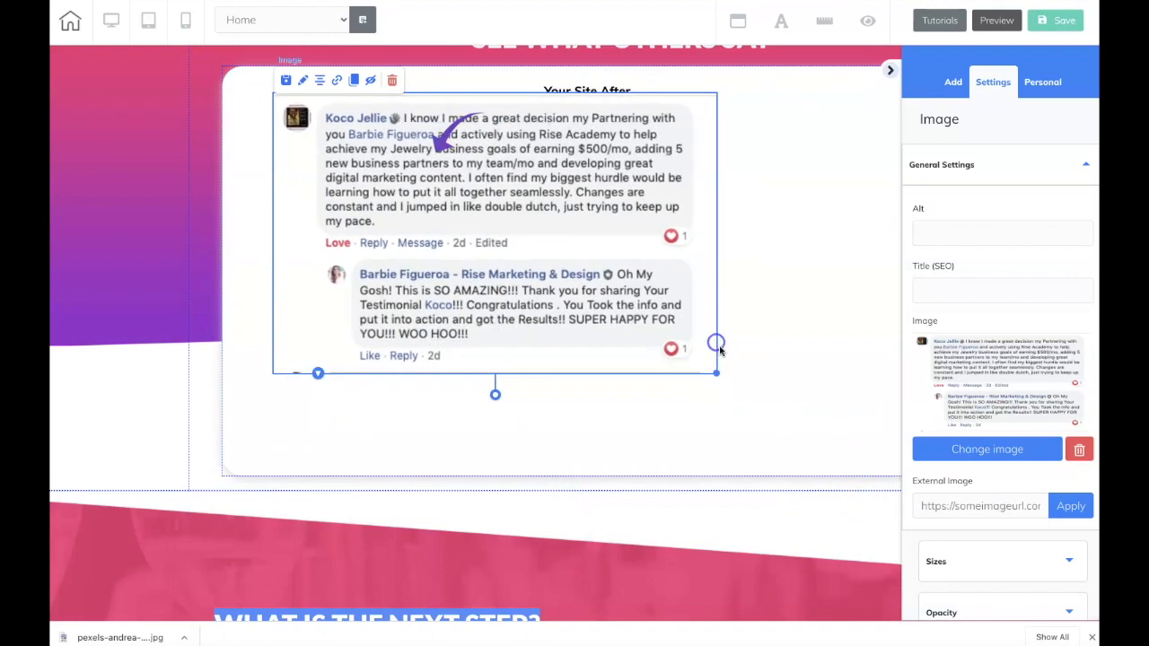
{"action": "left_click_drag", "start_coordinate": [618, 247], "coordinate": [706, 283]}
{"action": "left_click_drag", "start_coordinate": [606, 188], "coordinate": [626, 187]}
Hide the "Your Site After" and "Your Sales Machine" texts above the testimonial image.
{"action": "left_click", "coordinate": [596, 91]}
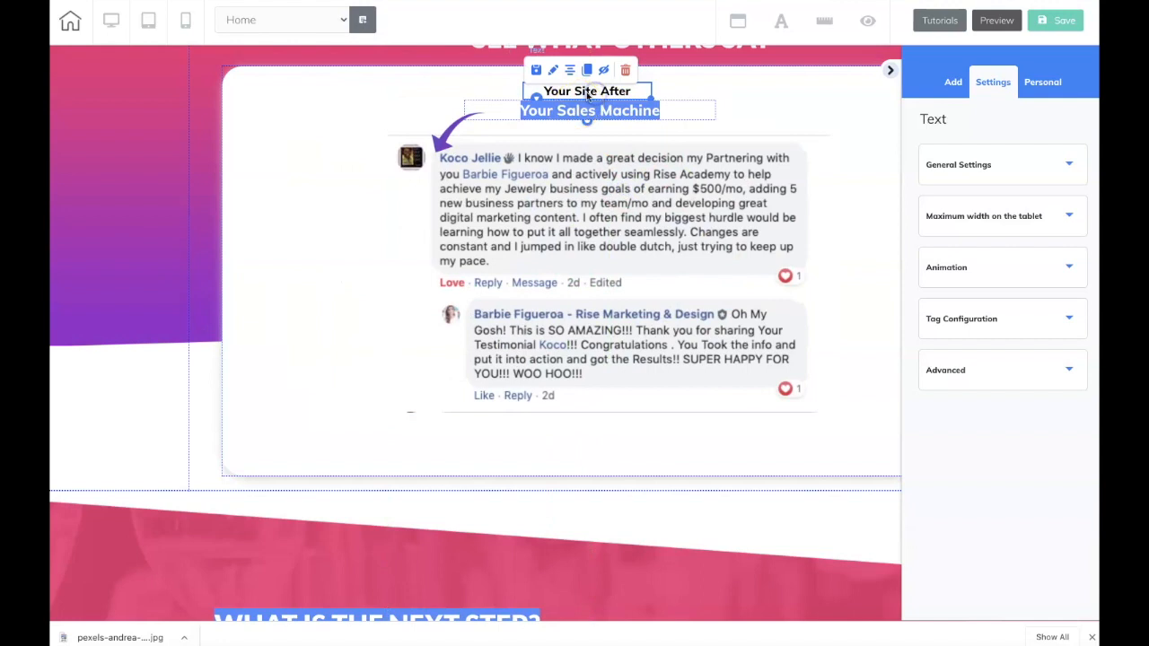
{"action": "left_click", "coordinate": [602, 70]}
{"action": "left_click", "coordinate": [595, 108]}
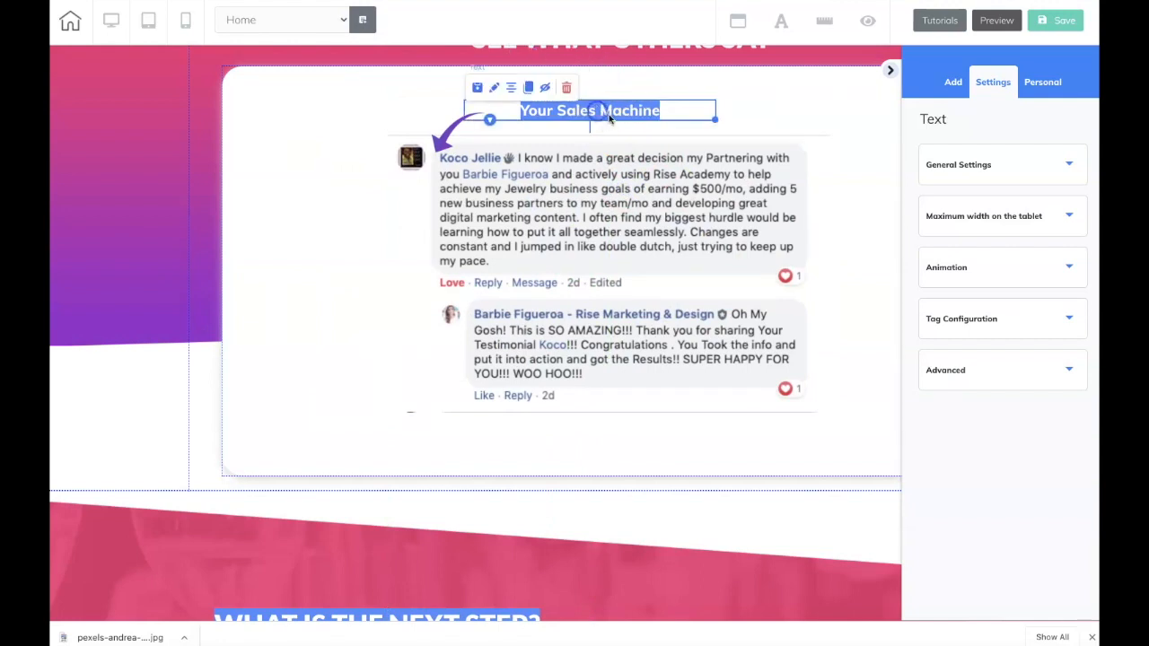
{"action": "left_click", "coordinate": [545, 89]}
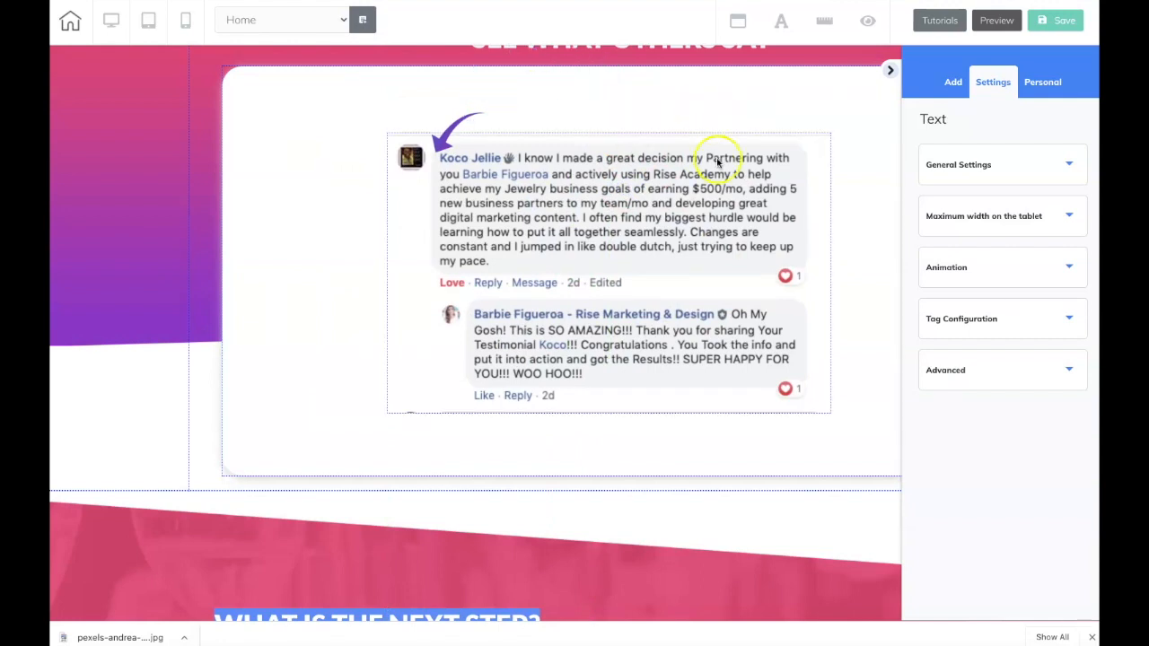
Move the purple arrow up beside the "SEE WHAT OTHERS SAY" heading, at the upper edge of the white box.
{"action": "scroll", "coordinate": [718, 162], "scroll_direction": "up", "scroll_amount": 1}
{"action": "scroll", "coordinate": [717, 163], "scroll_direction": "up", "scroll_amount": 2}
{"action": "left_click_drag", "start_coordinate": [442, 314], "coordinate": [420, 244]}
{"action": "left_click", "coordinate": [341, 300]}
Replace the "WHAT IS THE NEXT STEP?" heading with "NEED CUSTOMER SUPPORT??".
{"action": "scroll", "coordinate": [331, 320], "scroll_direction": "down", "scroll_amount": 3}
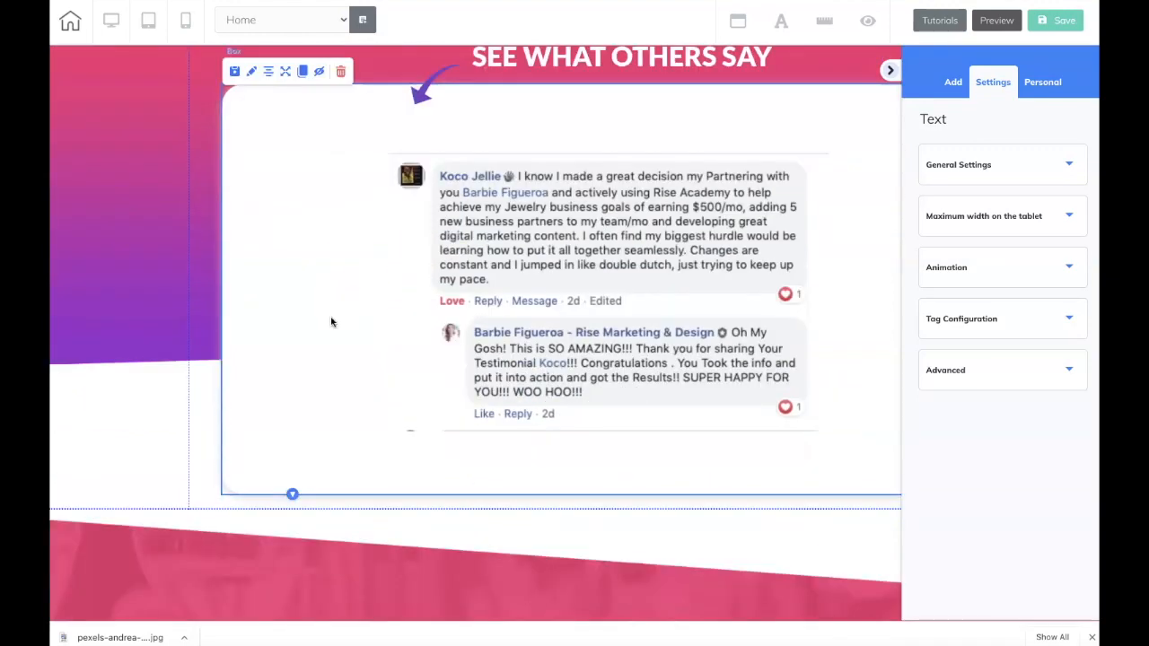
{"action": "scroll", "coordinate": [331, 320], "scroll_direction": "down", "scroll_amount": 3}
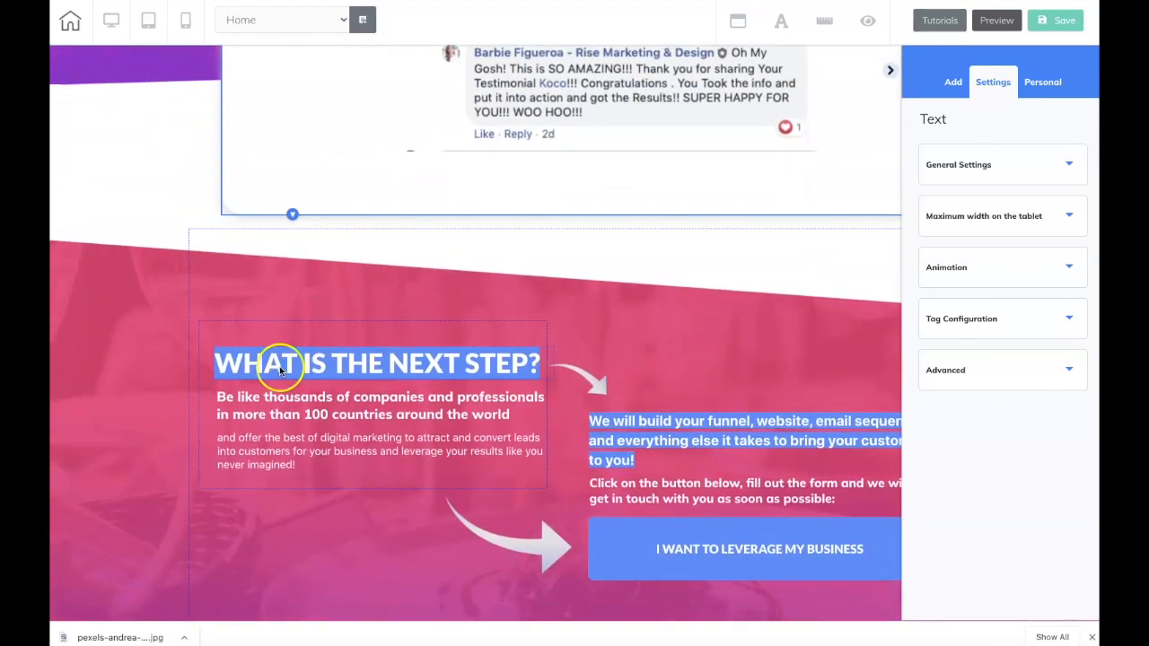
{"action": "left_click", "coordinate": [273, 372]}
{"action": "left_click_drag", "start_coordinate": [215, 362], "coordinate": [531, 365]}
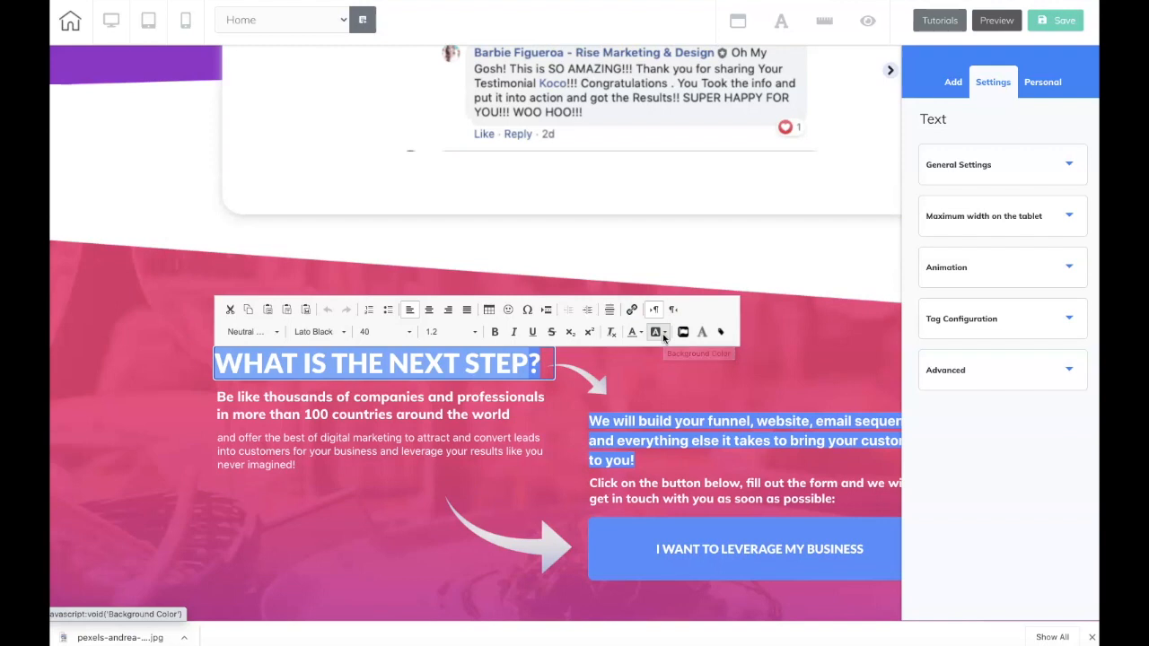
{"action": "type", "text": "n"}
{"action": "key", "text": "BackSpace"}
{"action": "type", "text": "NEED"}
{"action": "type", "text": " CUSTOMER"}
{"action": "type", "text": " SUPPORT"}
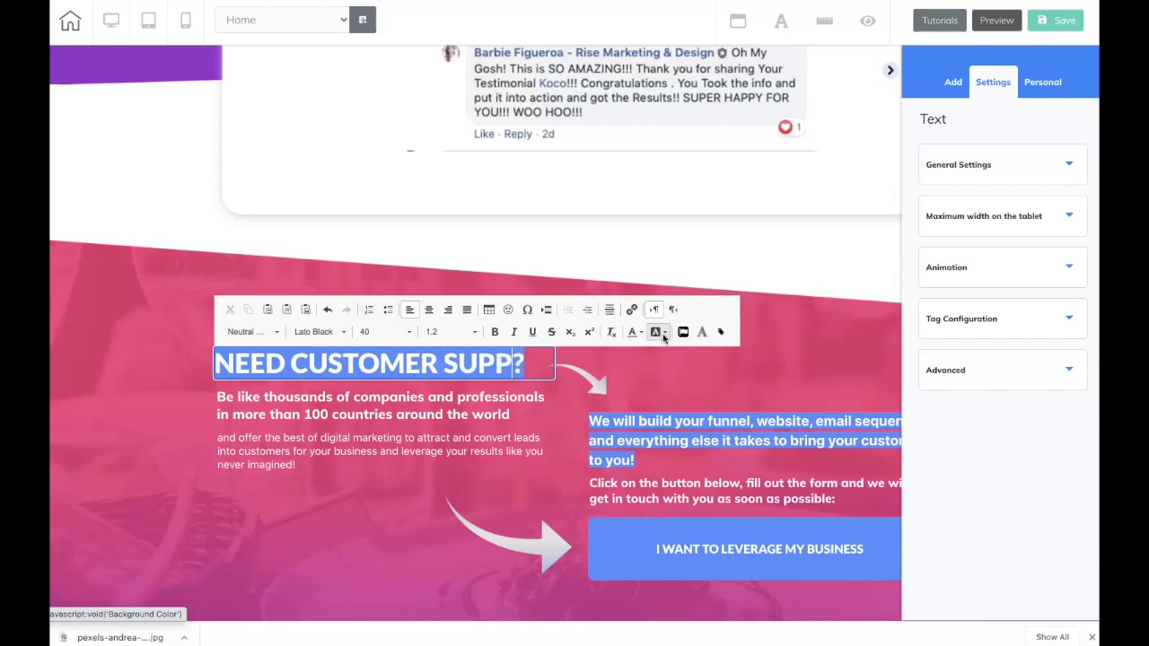
{"action": "left_click", "coordinate": [544, 385]}
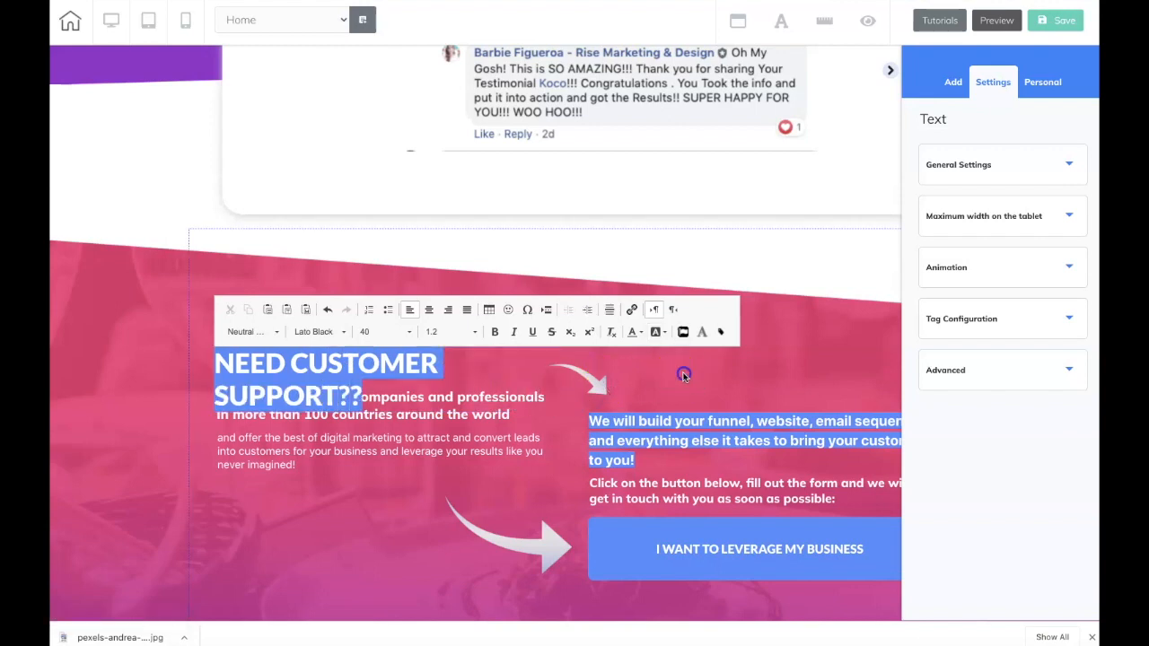
Widen the "NEED CUSTOMER SUPPORT??" text box and its surrounding panel, and shift the heading slightly up and left.
{"action": "left_click", "coordinate": [521, 367]}
{"action": "left_click_drag", "start_coordinate": [553, 413], "coordinate": [614, 405]}
{"action": "left_click", "coordinate": [451, 333]}
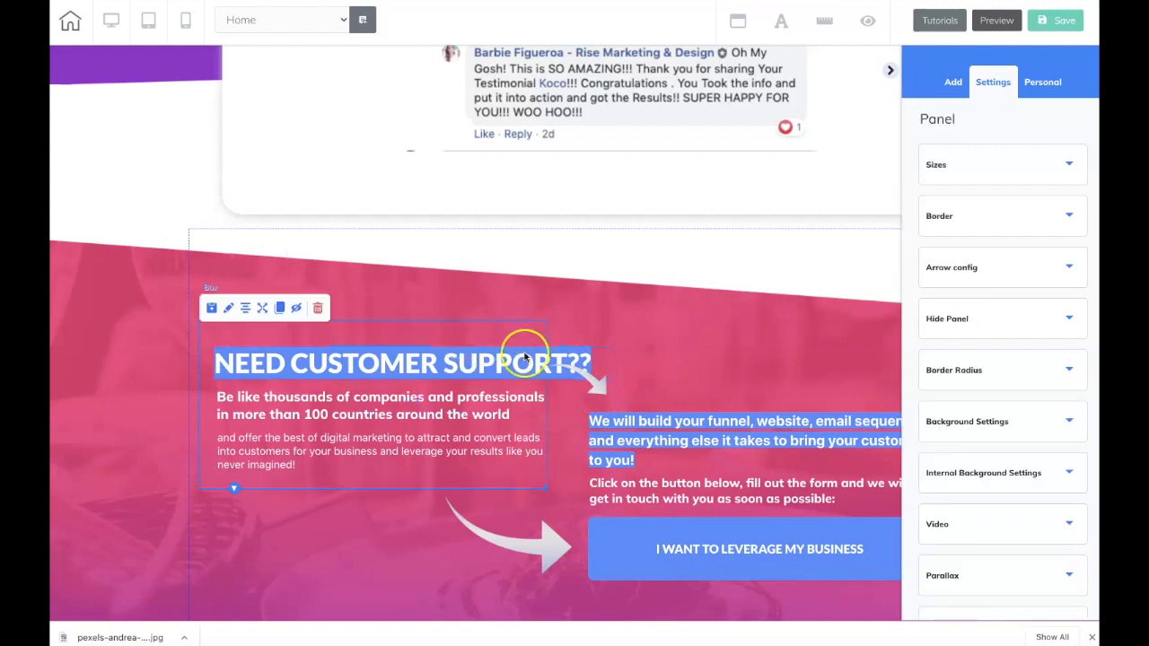
{"action": "left_click_drag", "start_coordinate": [546, 489], "coordinate": [576, 490]}
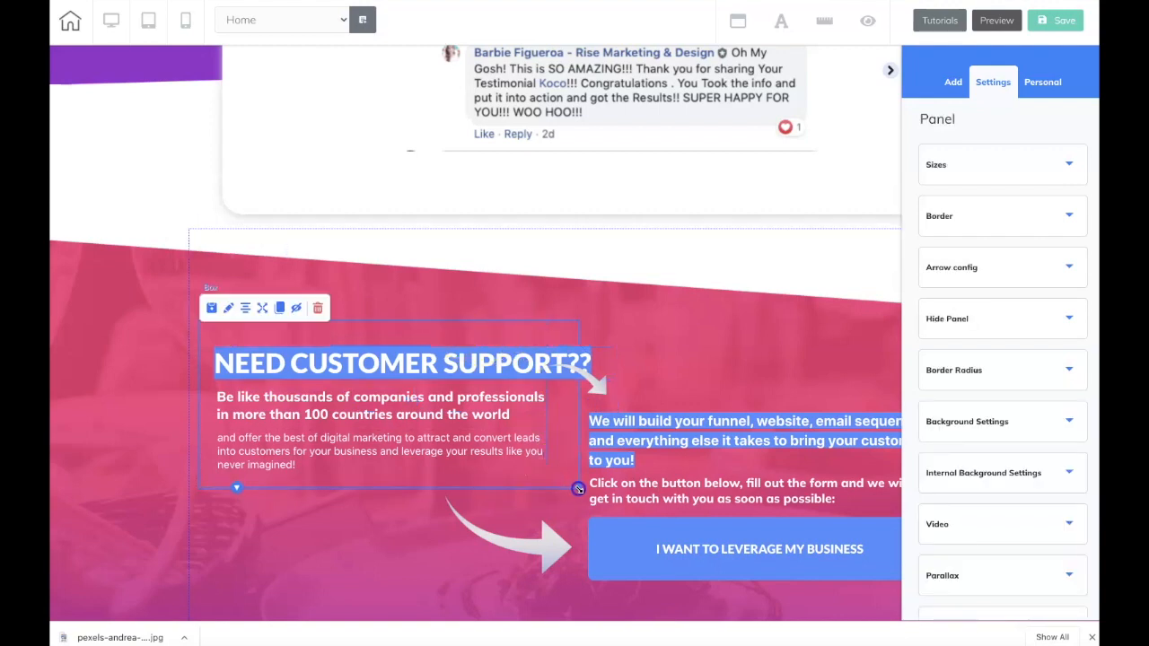
{"action": "left_click_drag", "start_coordinate": [367, 358], "coordinate": [356, 350]}
Set the font size of the "NEED CUSTOMER SUPPORT??" heading to 30.
{"action": "left_click", "coordinate": [357, 351]}
{"action": "left_click", "coordinate": [209, 351]}
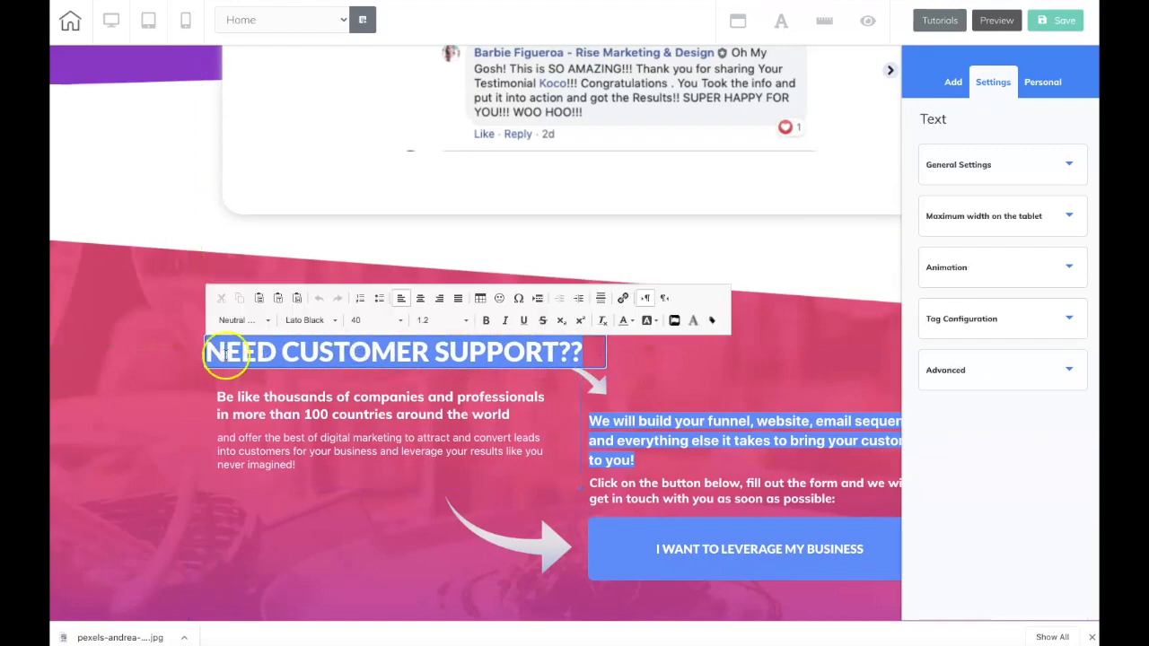
{"action": "left_click_drag", "start_coordinate": [208, 351], "coordinate": [571, 350]}
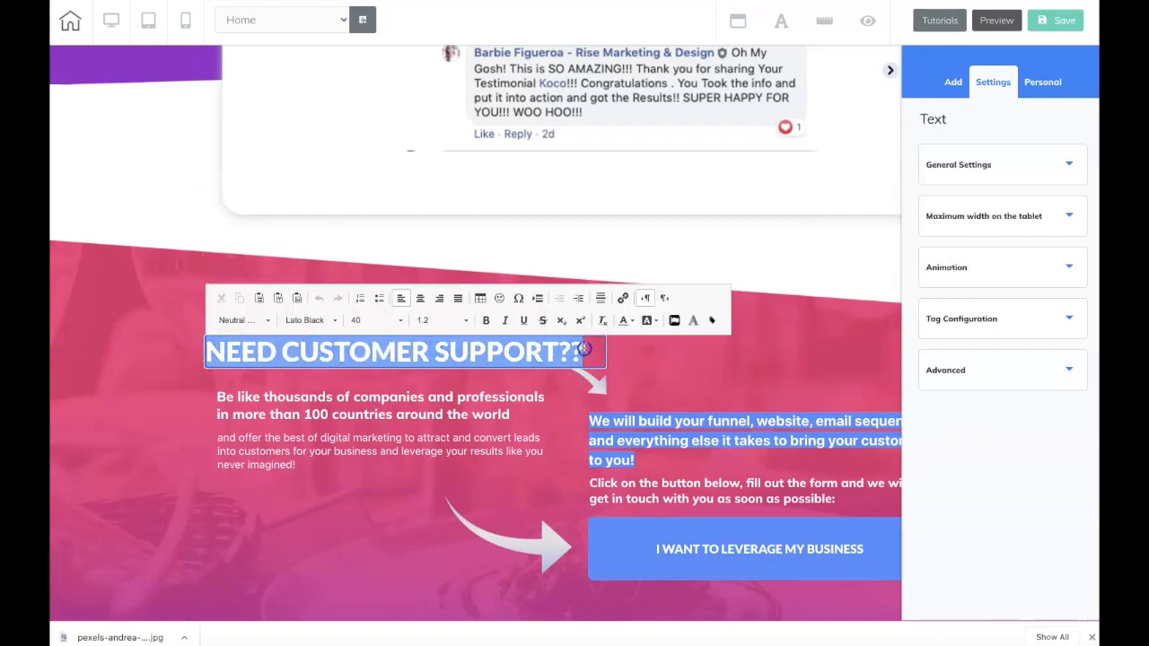
{"action": "left_click", "coordinate": [384, 321]}
{"action": "scroll", "coordinate": [378, 369], "scroll_direction": "up", "scroll_amount": 2}
{"action": "scroll", "coordinate": [378, 369], "scroll_direction": "up", "scroll_amount": 3}
{"action": "left_click", "coordinate": [378, 366]}
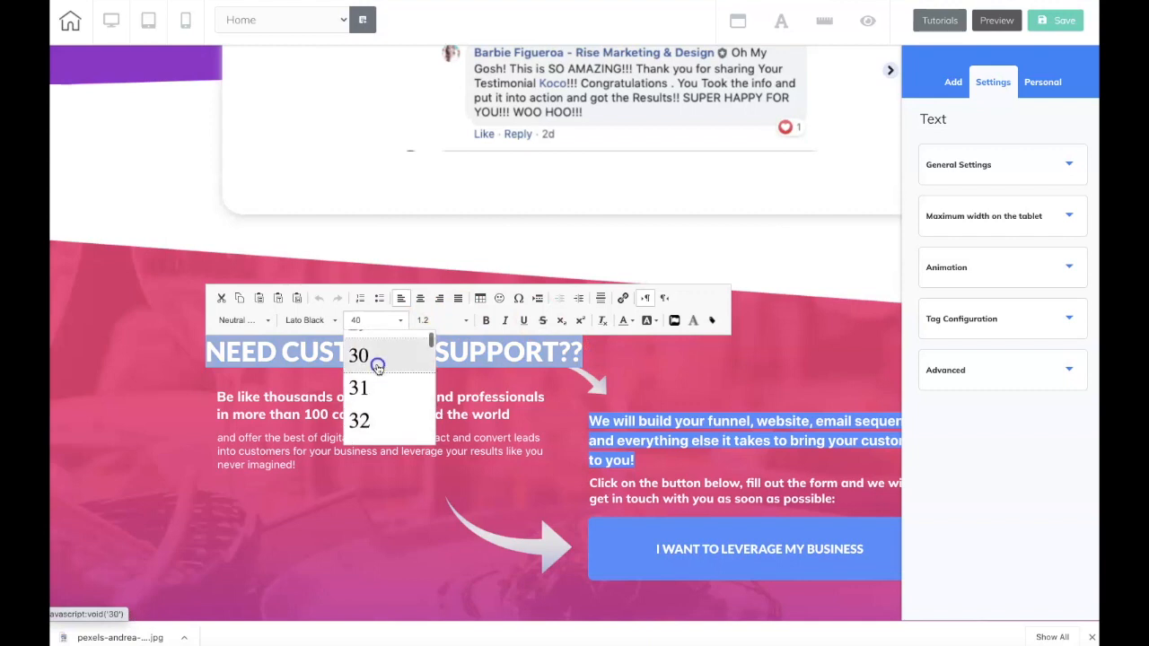
{"action": "left_click", "coordinate": [710, 358]}
Move the subheading up under the heading and rewrite it as "If You have any questions about your product, please contact" the instructor "or her Team Below.".
{"action": "left_click_drag", "start_coordinate": [271, 426], "coordinate": [495, 395]}
{"action": "left_click", "coordinate": [218, 384]}
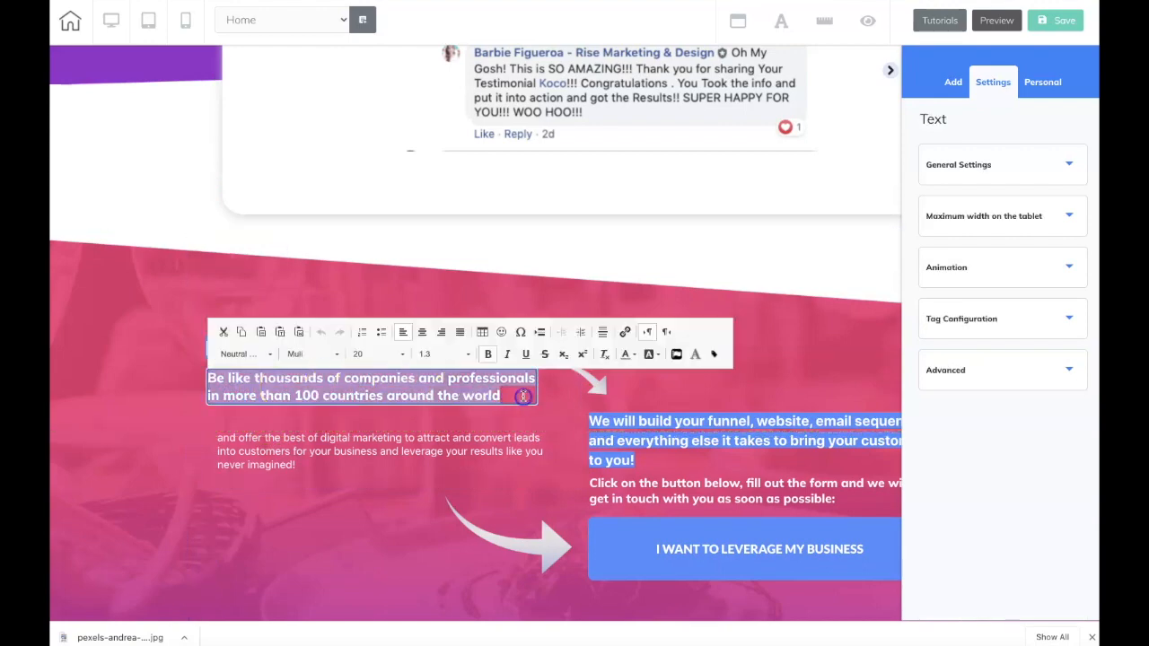
{"action": "type", "text": "If"}
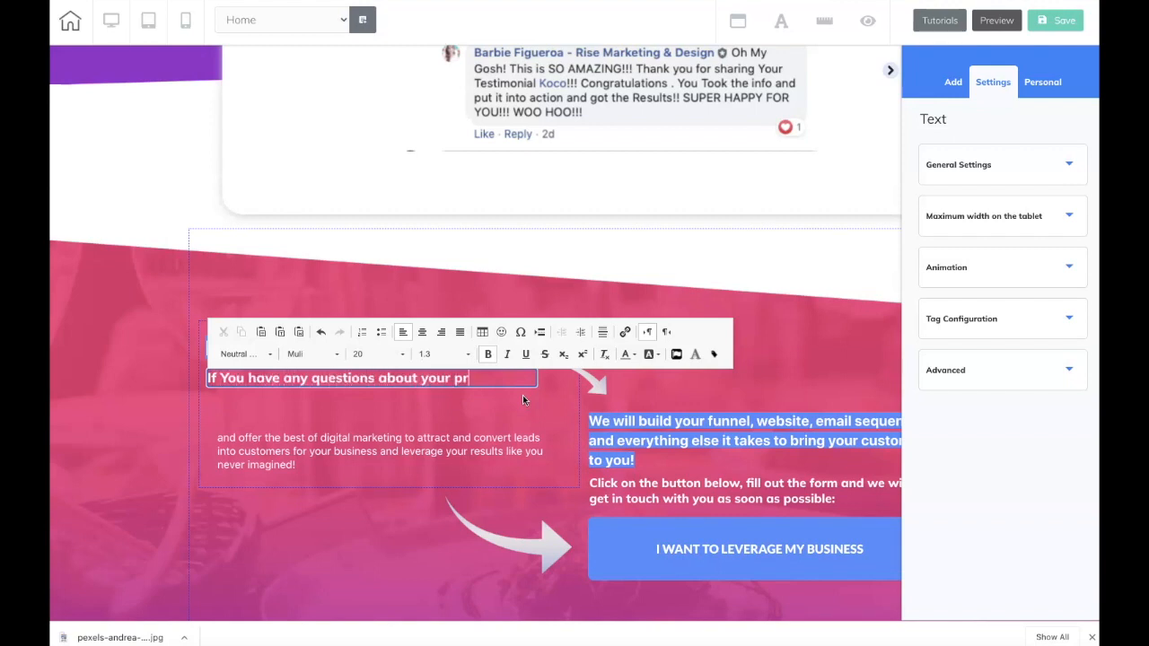
{"action": "type", "text": "lea"}
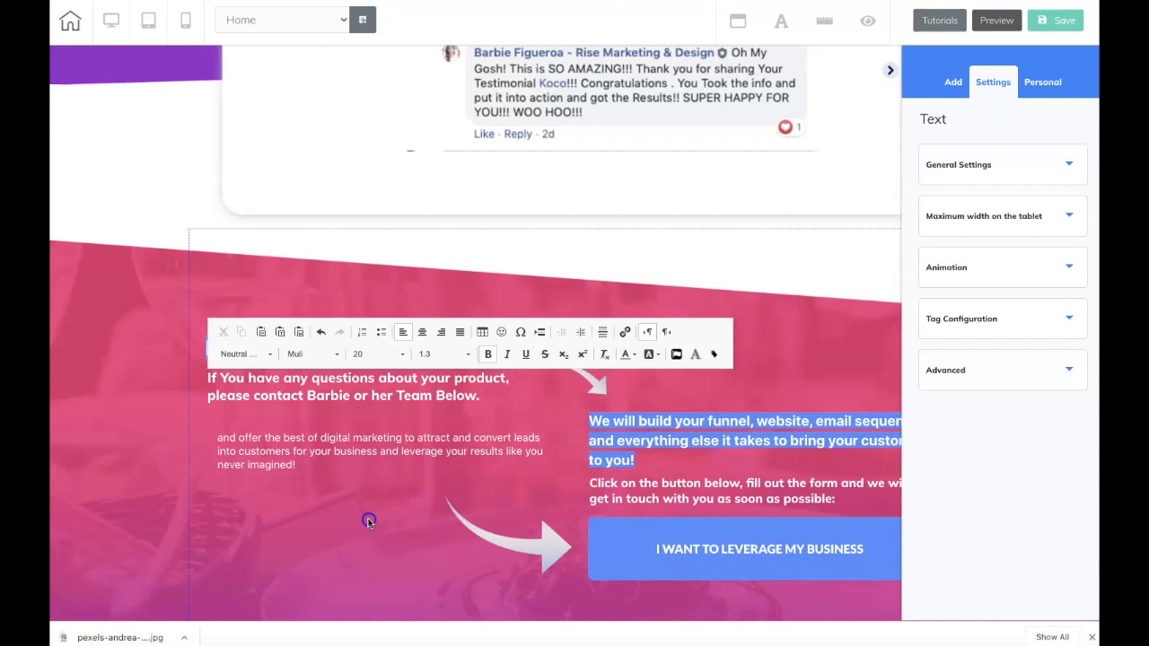
{"action": "left_click", "coordinate": [733, 409]}
Replace the "We will build your funnel..." paragraph with the two lines "EMAIL:" and "WEBSITE".
{"action": "left_click_drag", "start_coordinate": [618, 419], "coordinate": [654, 446]}
{"action": "double_click", "coordinate": [593, 415]}
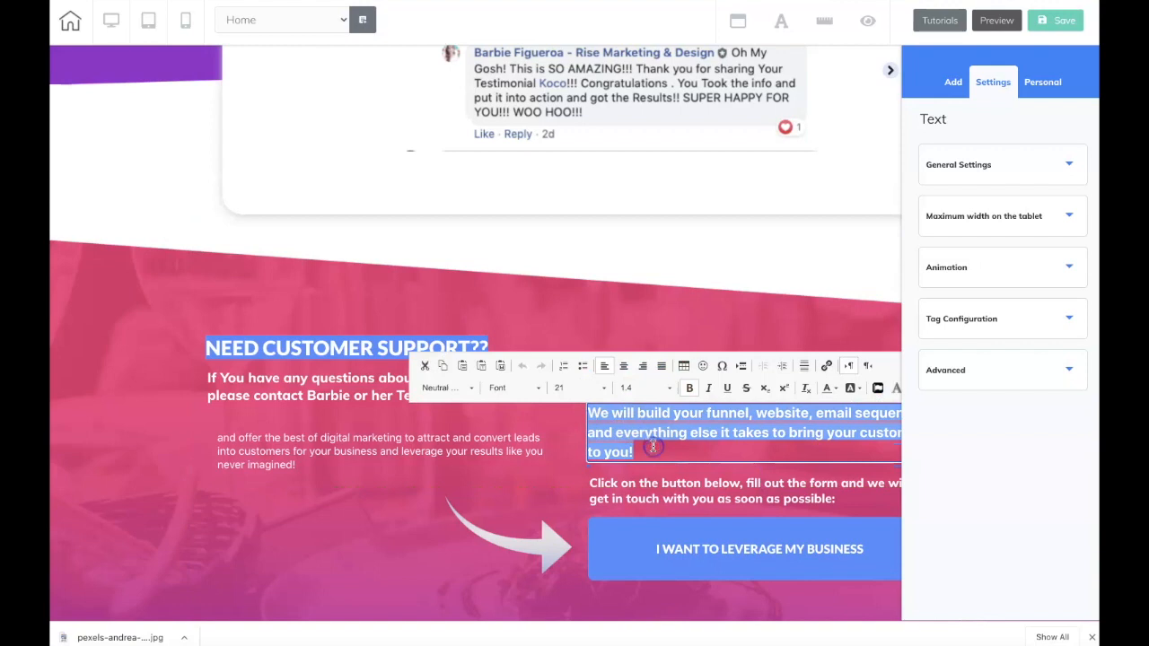
{"action": "key", "text": "BackSpace"}
{"action": "type", "text": "EMAIL:"}
{"action": "left_click", "coordinate": [649, 412]}
{"action": "key", "text": "Return"}
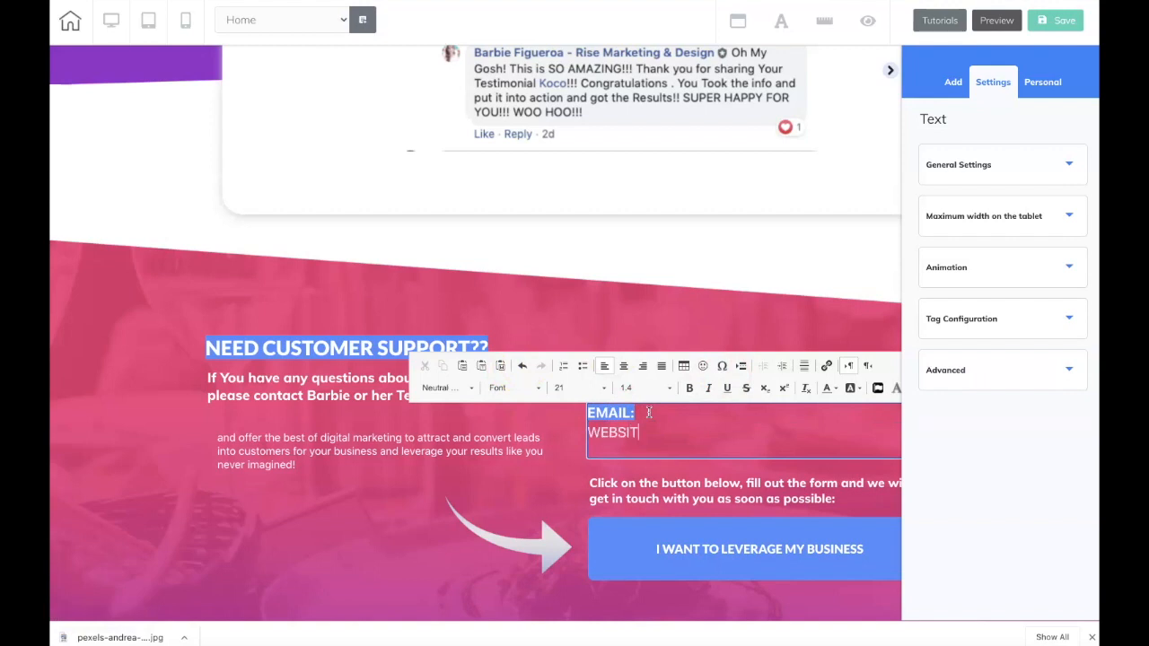
Give the "WEBSITE" line the darker blue background color #2980b9.
{"action": "left_click_drag", "start_coordinate": [646, 432], "coordinate": [616, 435]}
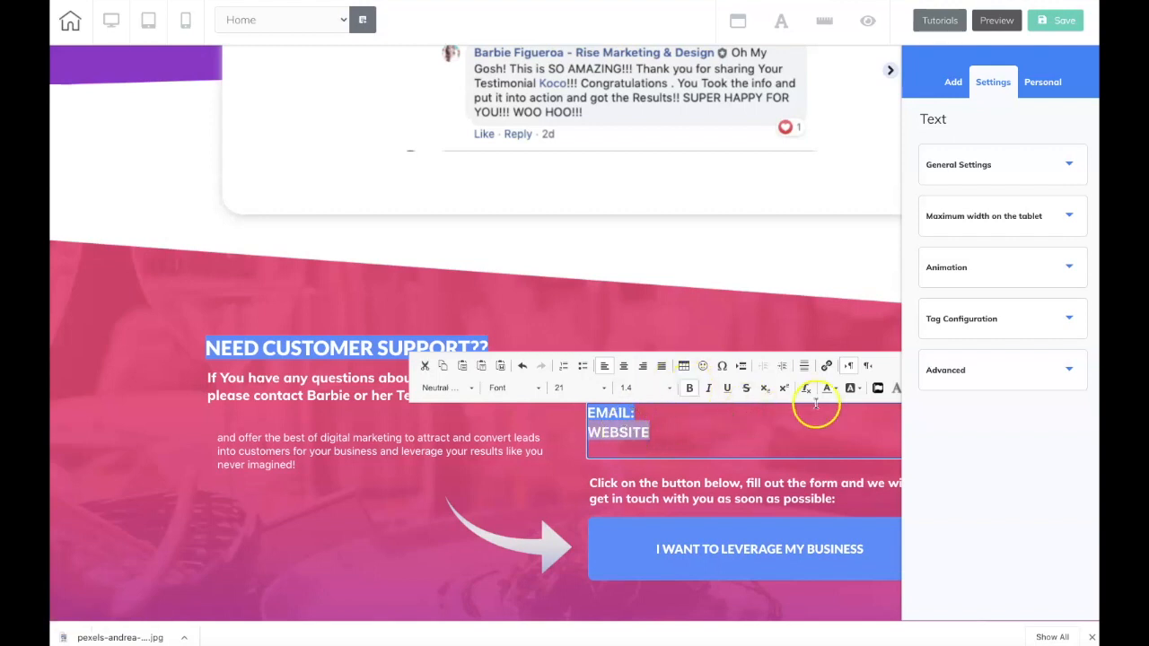
{"action": "left_click", "coordinate": [854, 389]}
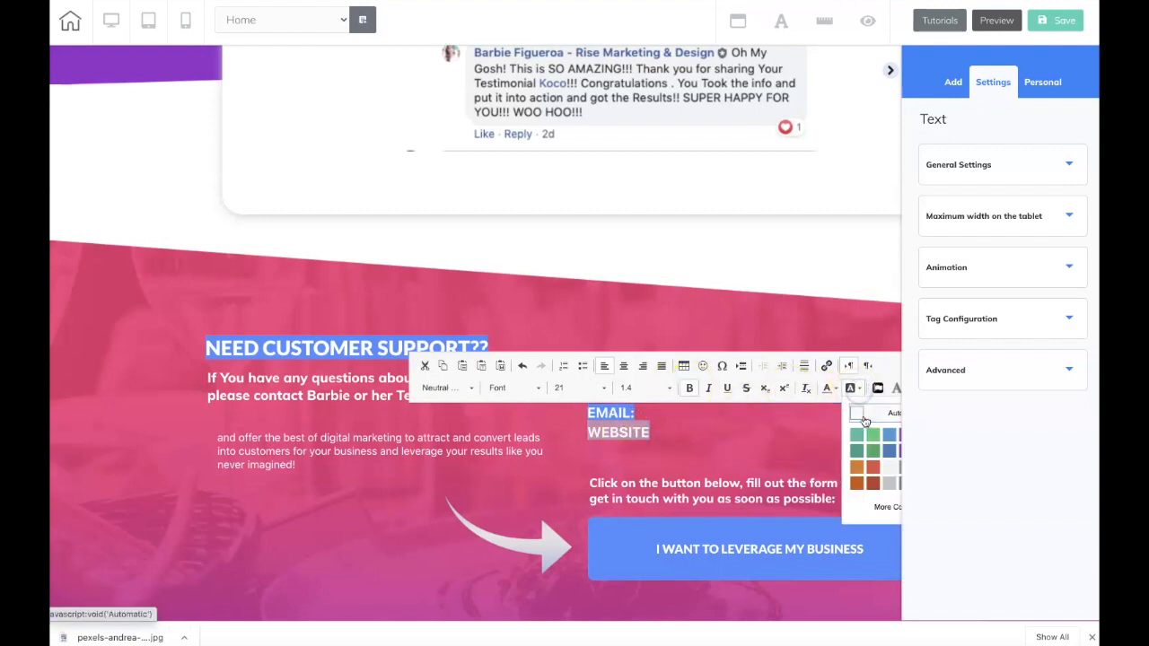
{"action": "left_click", "coordinate": [887, 437]}
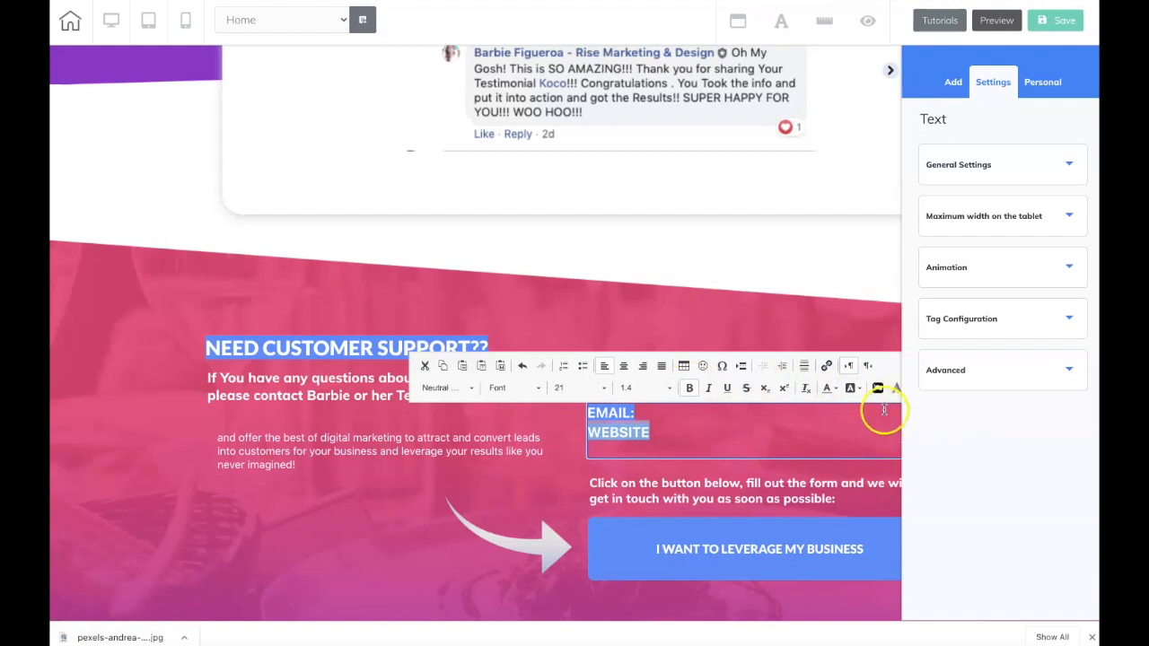
{"action": "left_click", "coordinate": [862, 392]}
{"action": "left_click", "coordinate": [886, 450]}
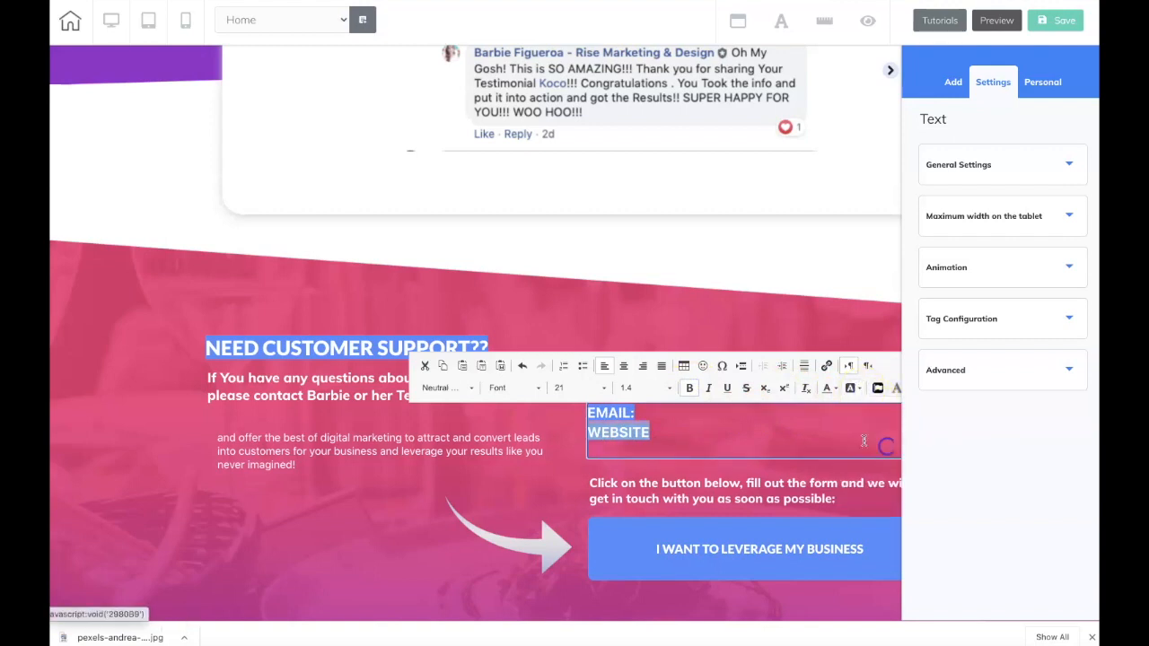
{"action": "left_click", "coordinate": [751, 427]}
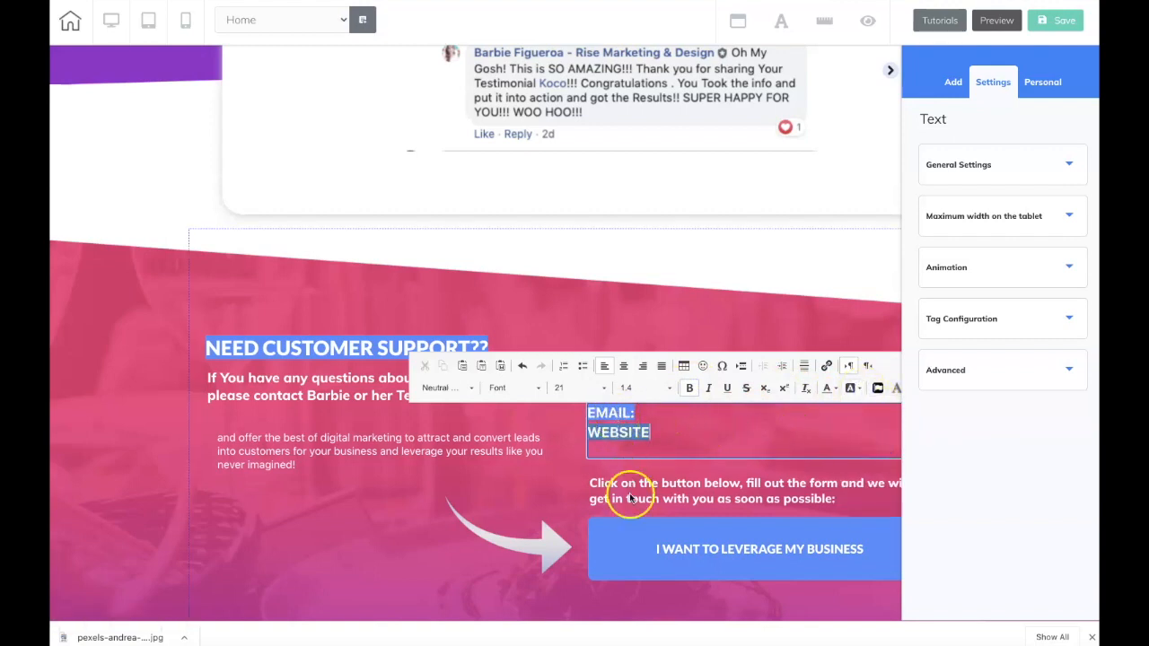
Sample the blue of the "I WANT TO LEVERAGE MY BUSINESS" button with the ColorPick Eyedropper to get its hex code, then close the eyedropper.
{"action": "left_click", "coordinate": [626, 530]}
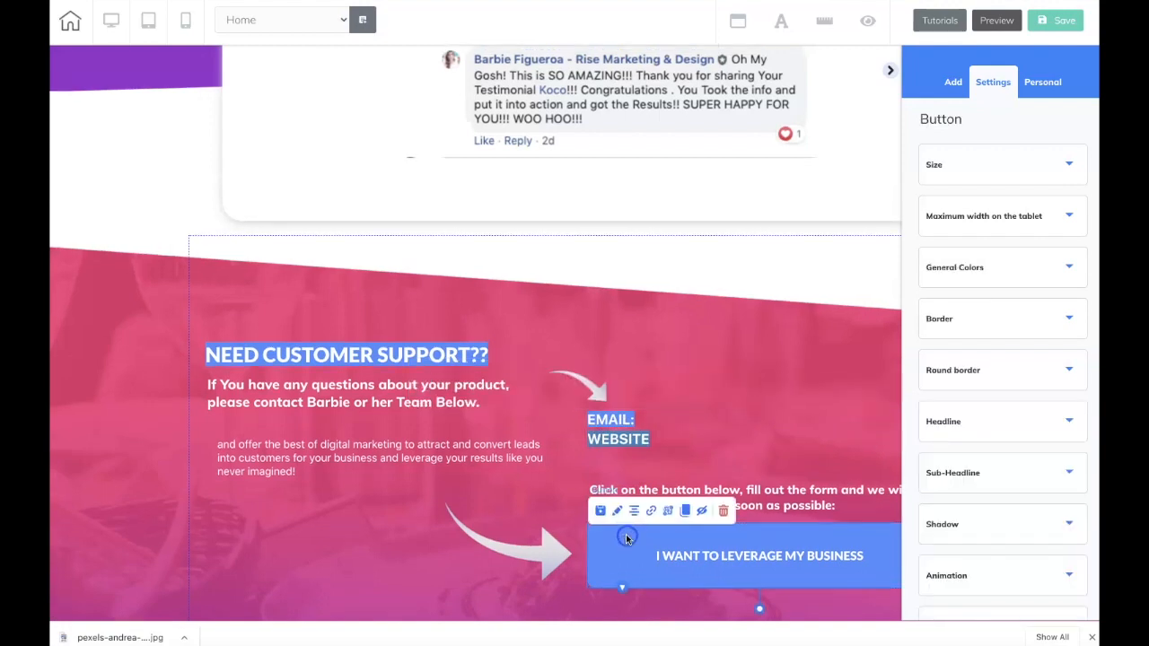
{"action": "left_click", "coordinate": [934, 18]}
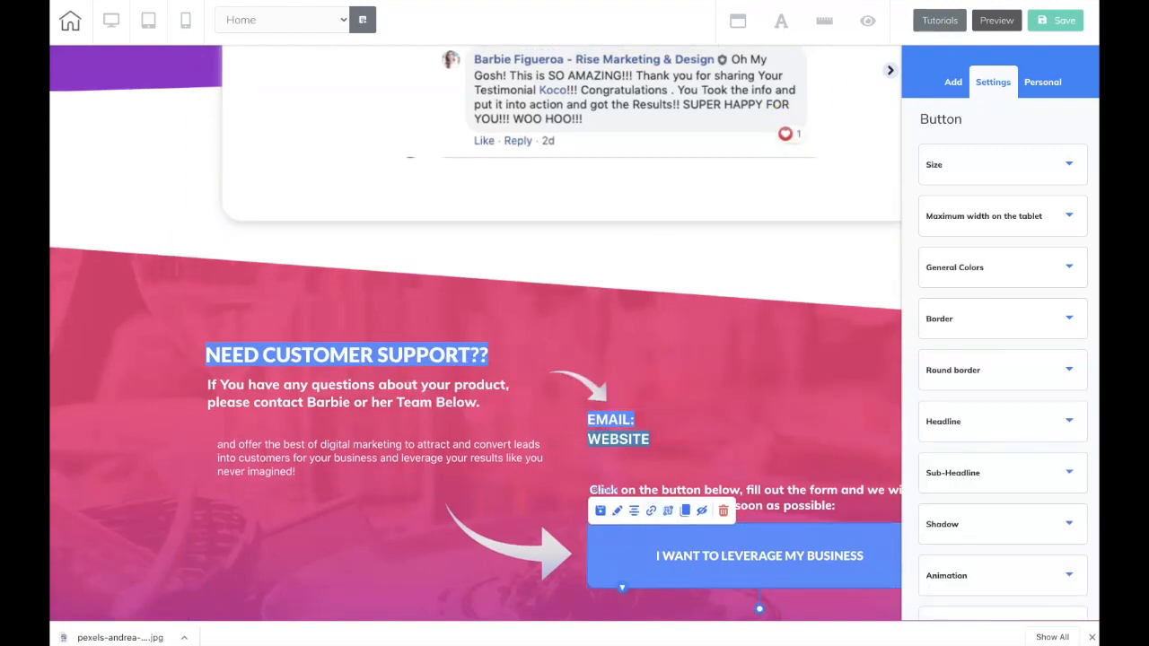
{"action": "left_click", "coordinate": [893, 0]}
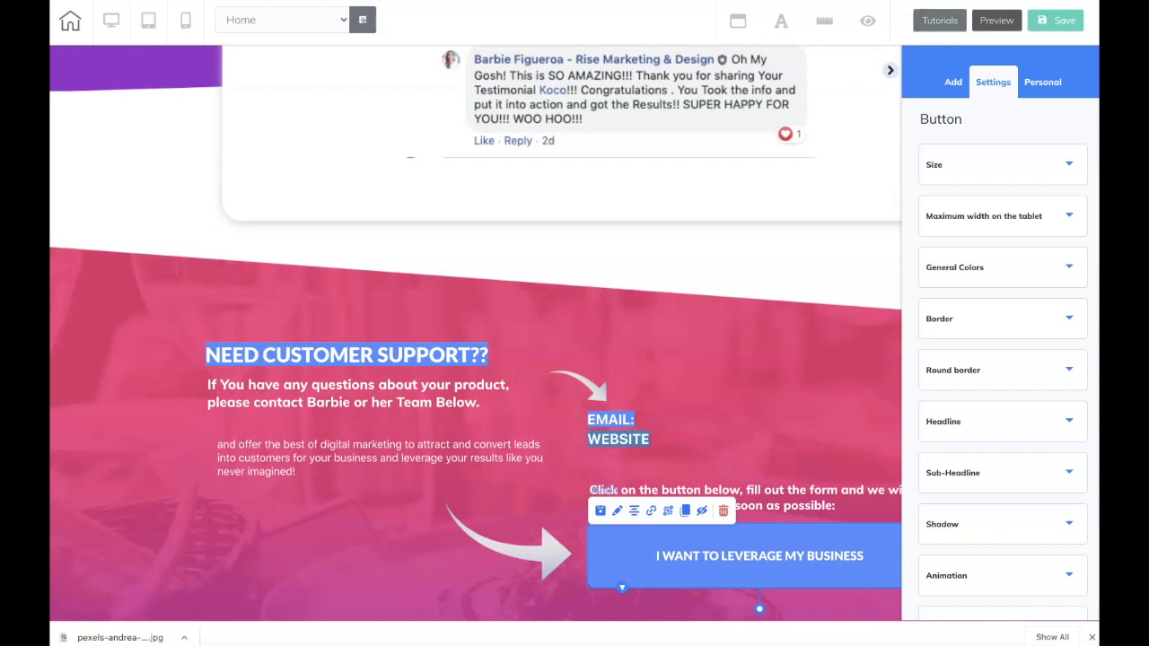
{"action": "left_click", "coordinate": [749, 544]}
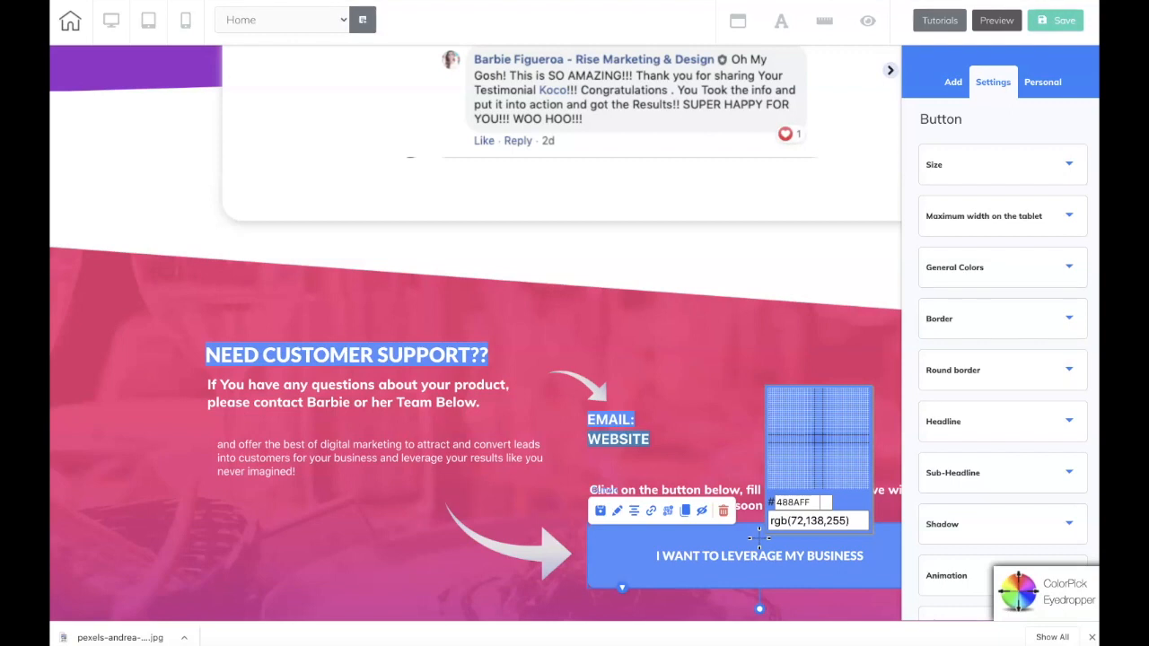
{"action": "left_click", "coordinate": [760, 538]}
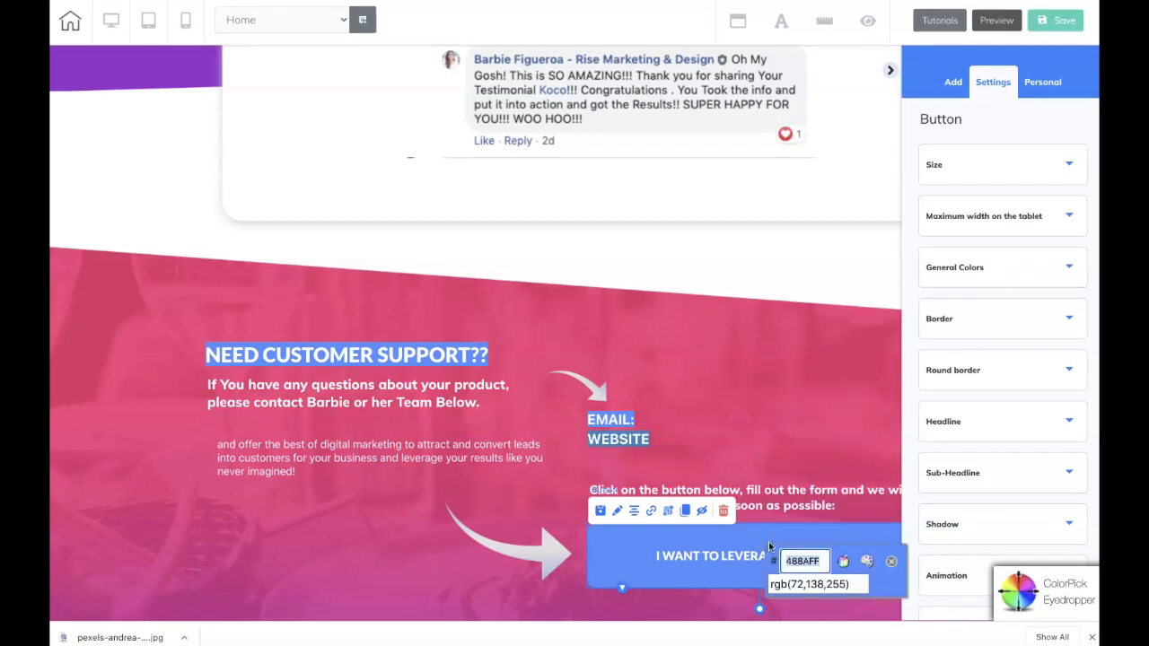
{"action": "key", "text": "Escape"}
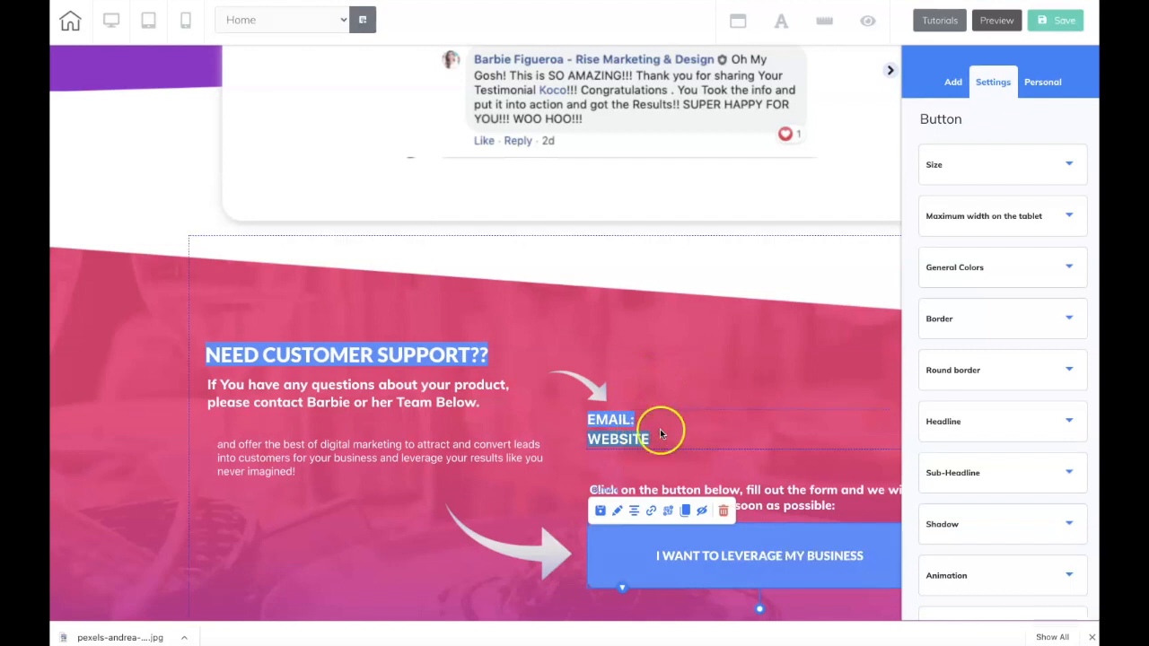
Change the background color of the "WEBSITE" line to the blue sampled from the button.
{"action": "left_click", "coordinate": [641, 440]}
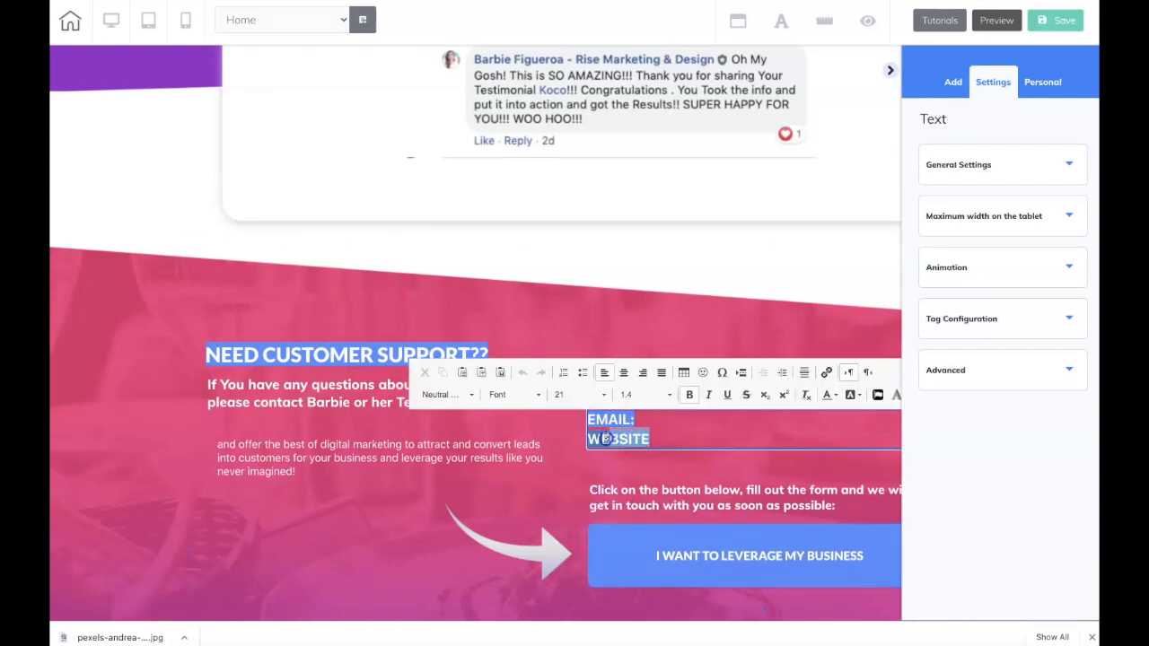
{"action": "left_click", "coordinate": [856, 395]}
{"action": "left_click", "coordinate": [887, 514]}
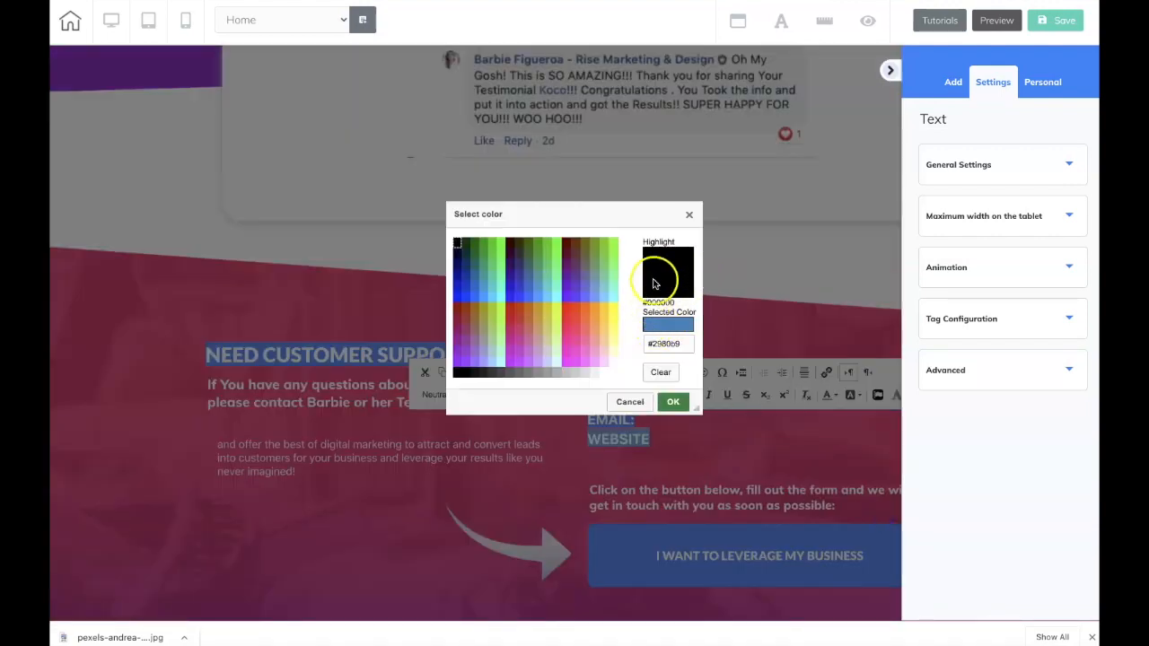
{"action": "left_click", "coordinate": [652, 343]}
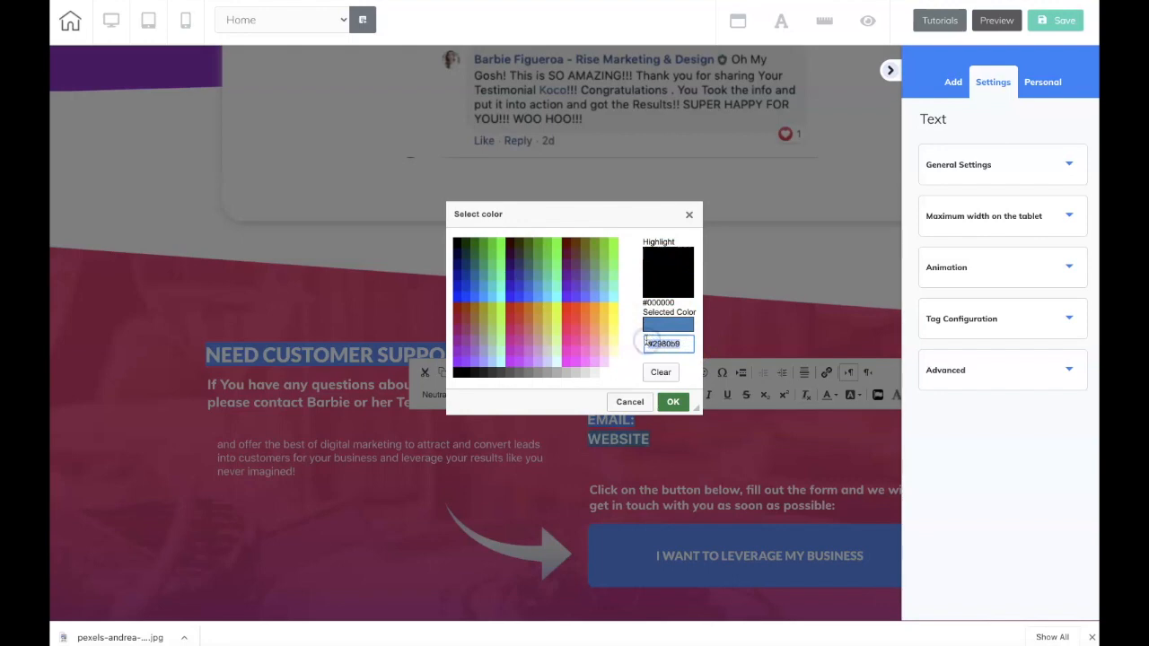
{"action": "left_click", "coordinate": [674, 402]}
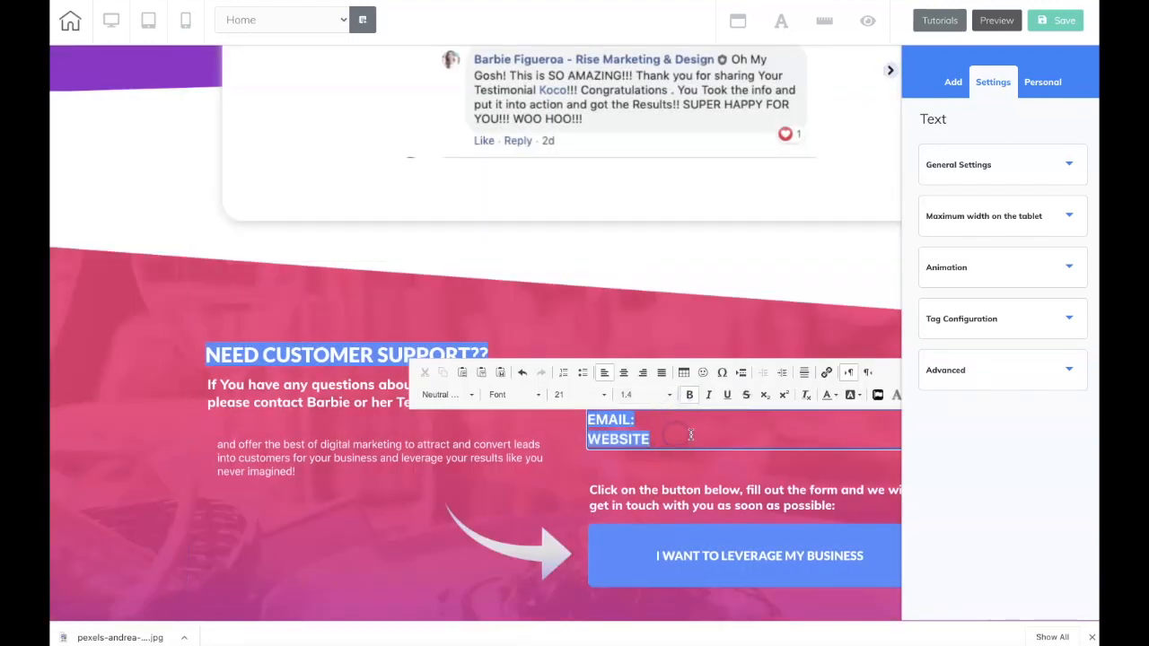
Add a colon after "WEBSITE" and a "FACEBOOK:" line below it with the background color 488AFF.
{"action": "type", "text": ":"}
{"action": "left_click", "coordinate": [695, 441]}
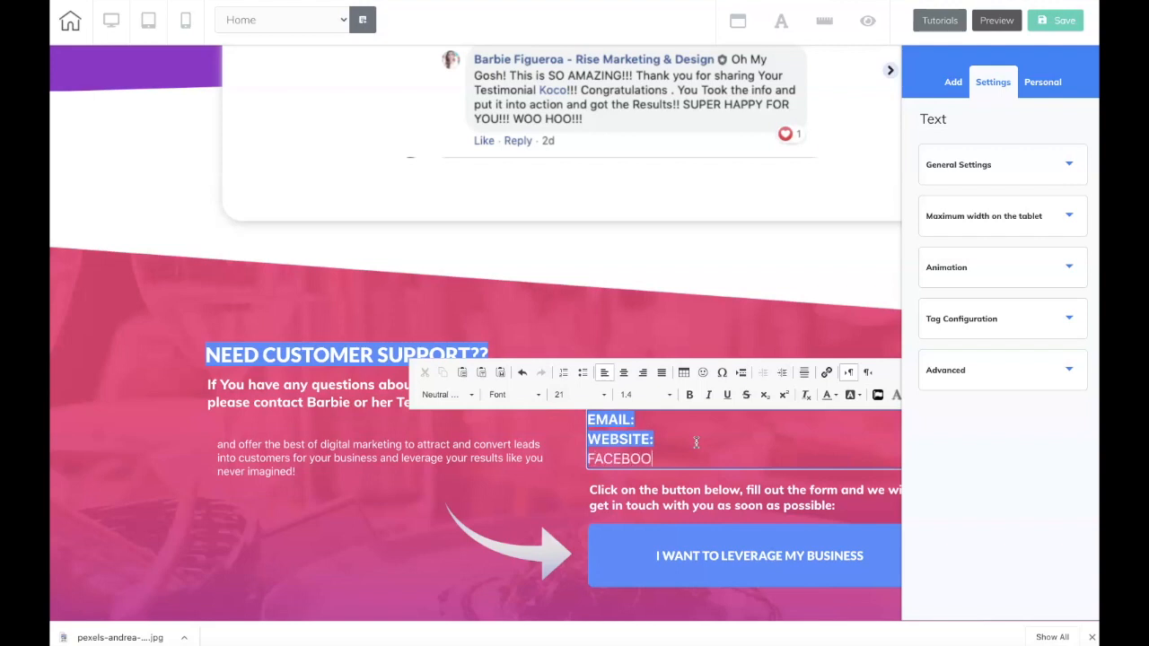
{"action": "left_click_drag", "start_coordinate": [679, 460], "coordinate": [584, 458]}
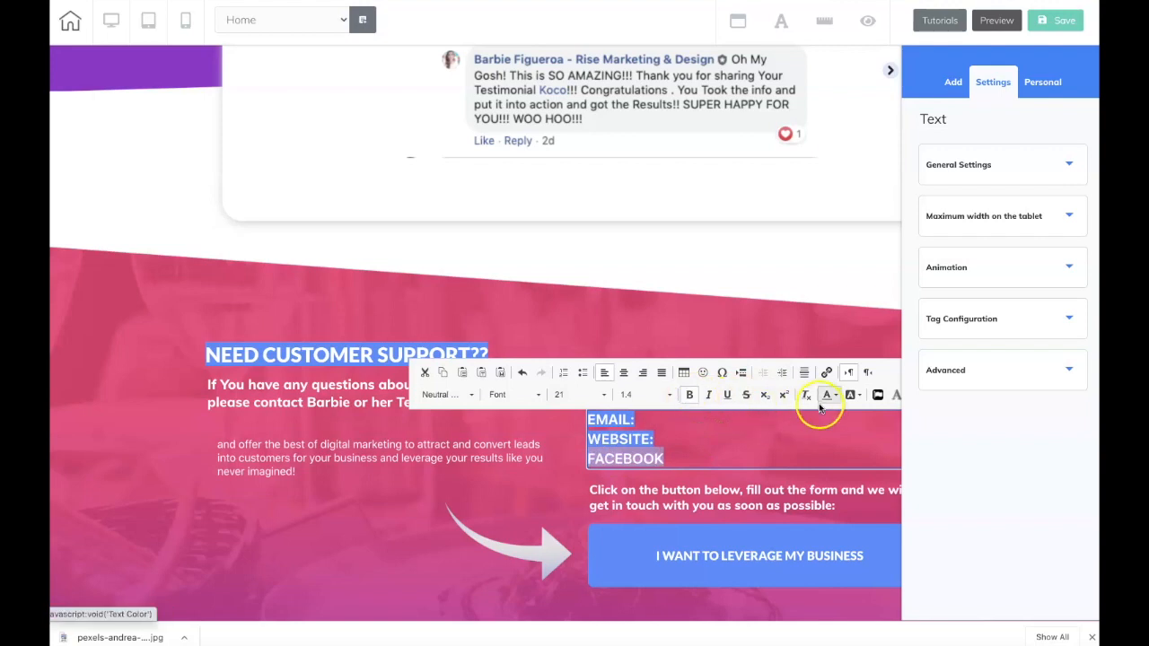
{"action": "left_click", "coordinate": [853, 395]}
{"action": "left_click", "coordinate": [871, 511]}
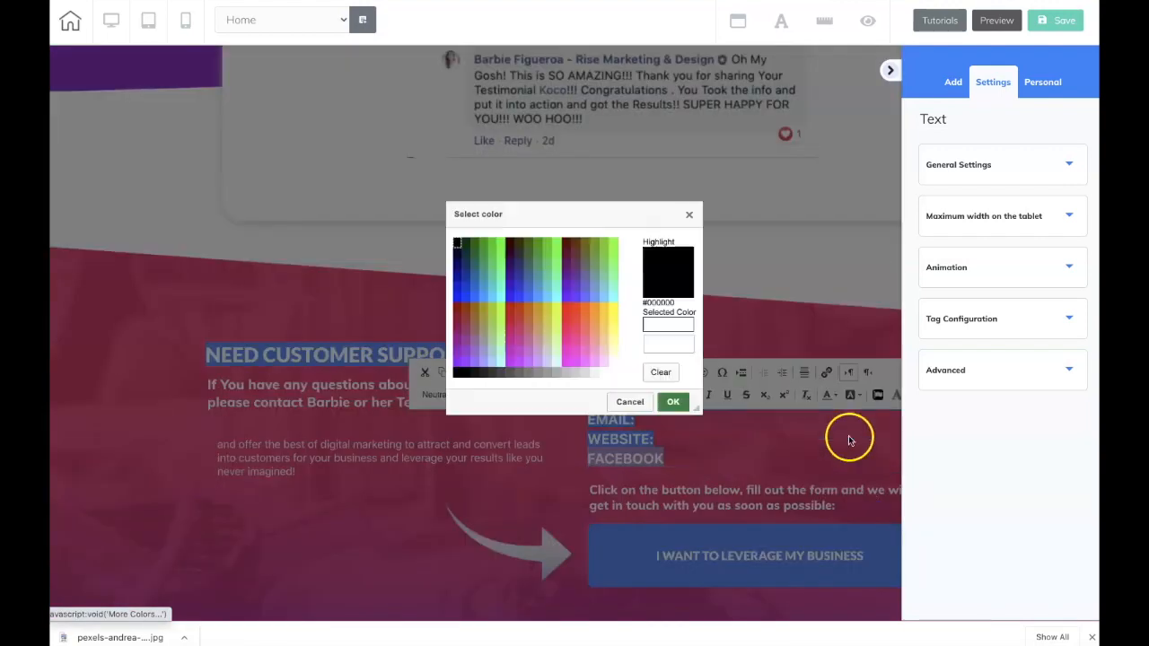
{"action": "left_click", "coordinate": [669, 343]}
{"action": "type", "text": "488AFF"}
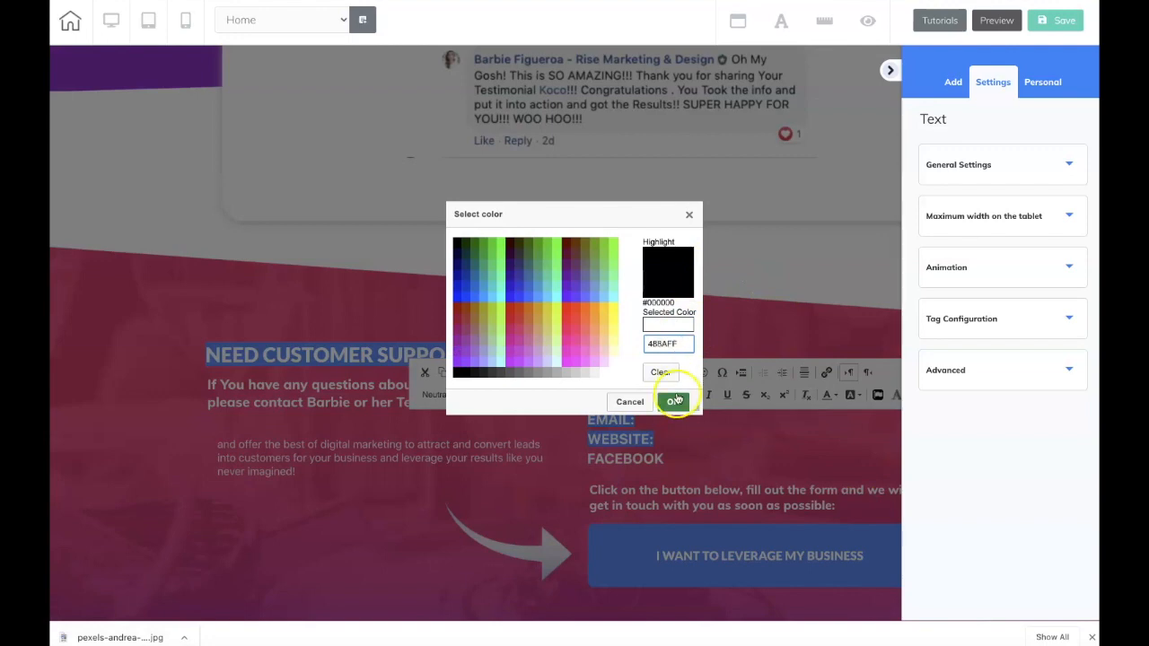
{"action": "left_click", "coordinate": [673, 402]}
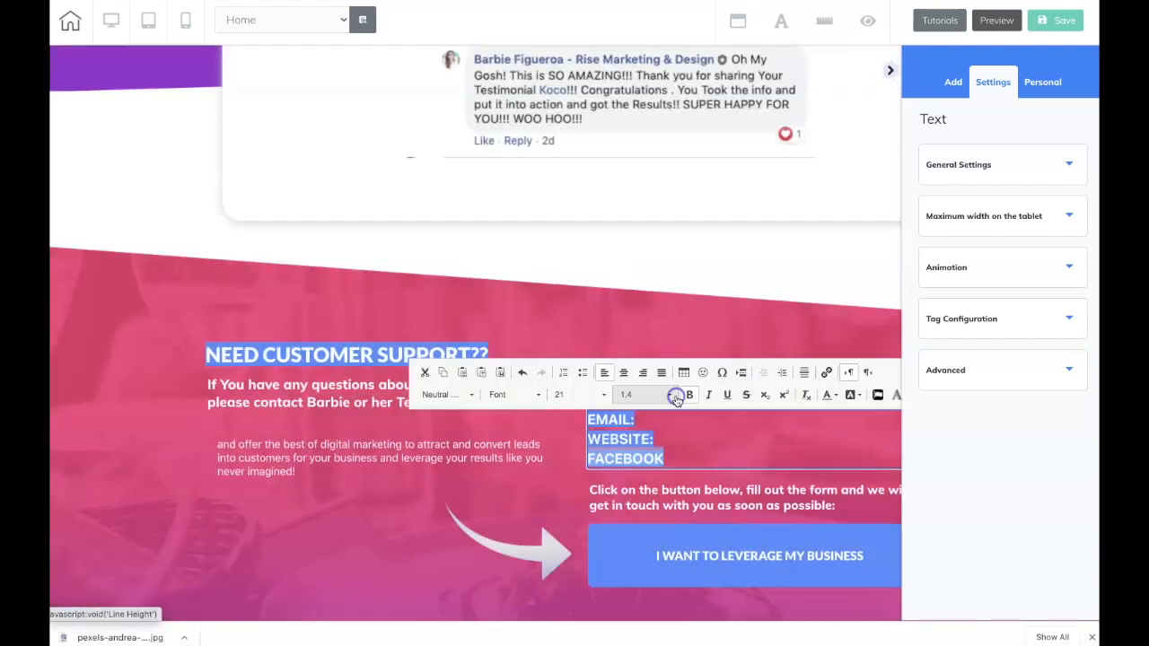
{"action": "left_click", "coordinate": [566, 517]}
{"action": "left_click", "coordinate": [663, 557]}
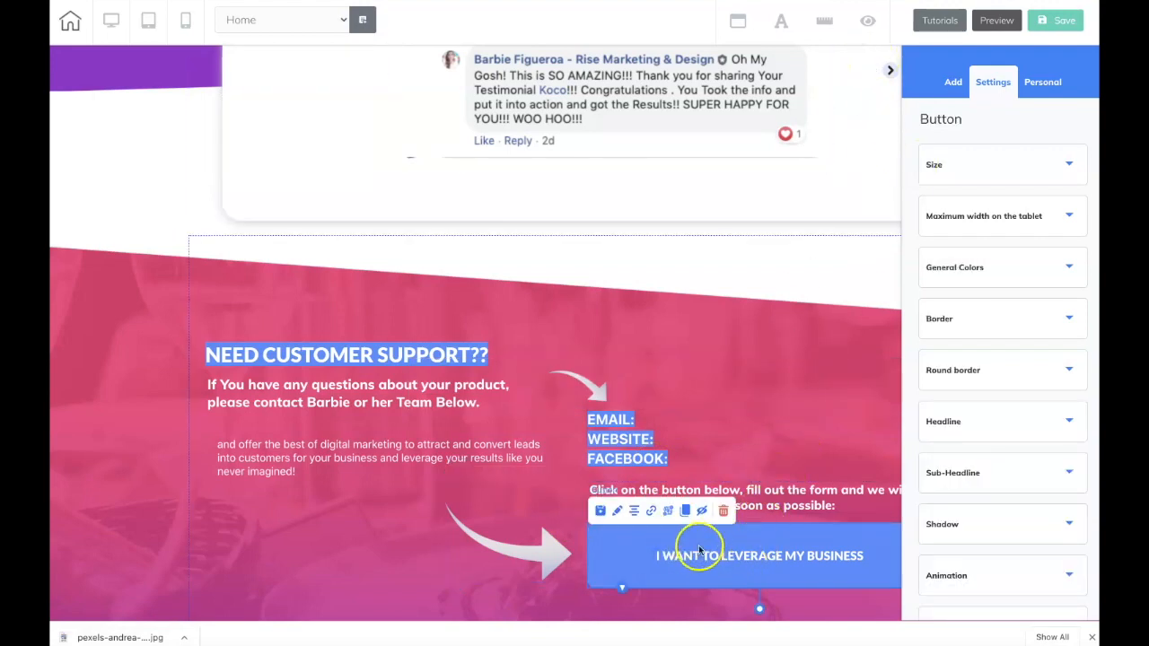
{"action": "left_click", "coordinate": [615, 543]}
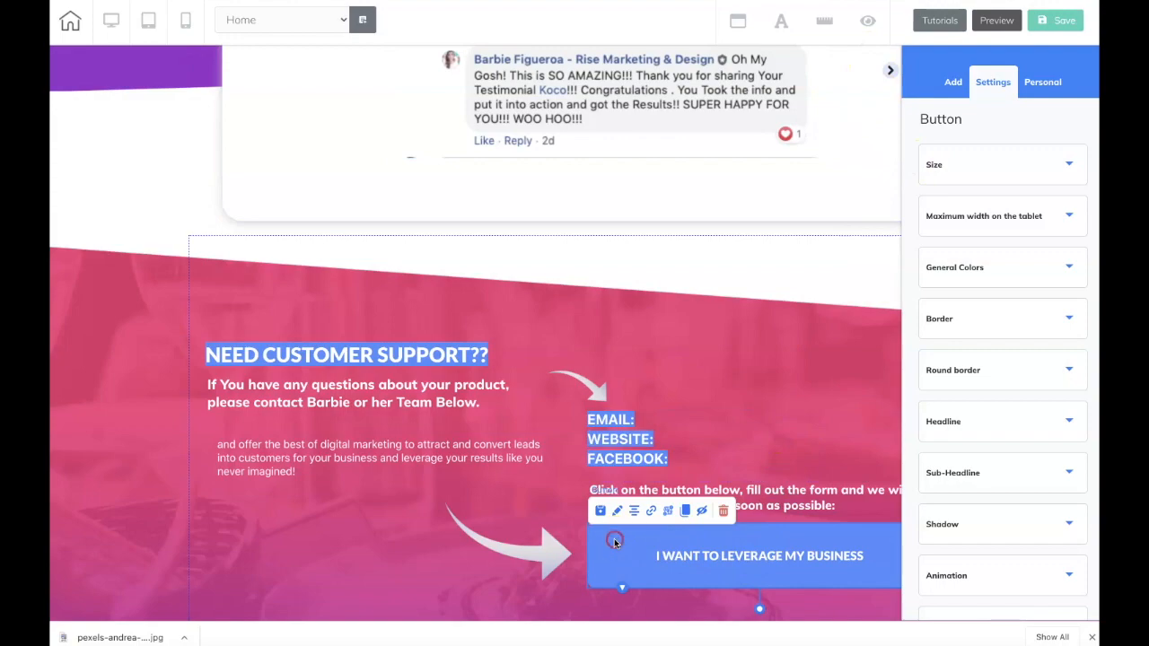
{"action": "left_click", "coordinate": [653, 512]}
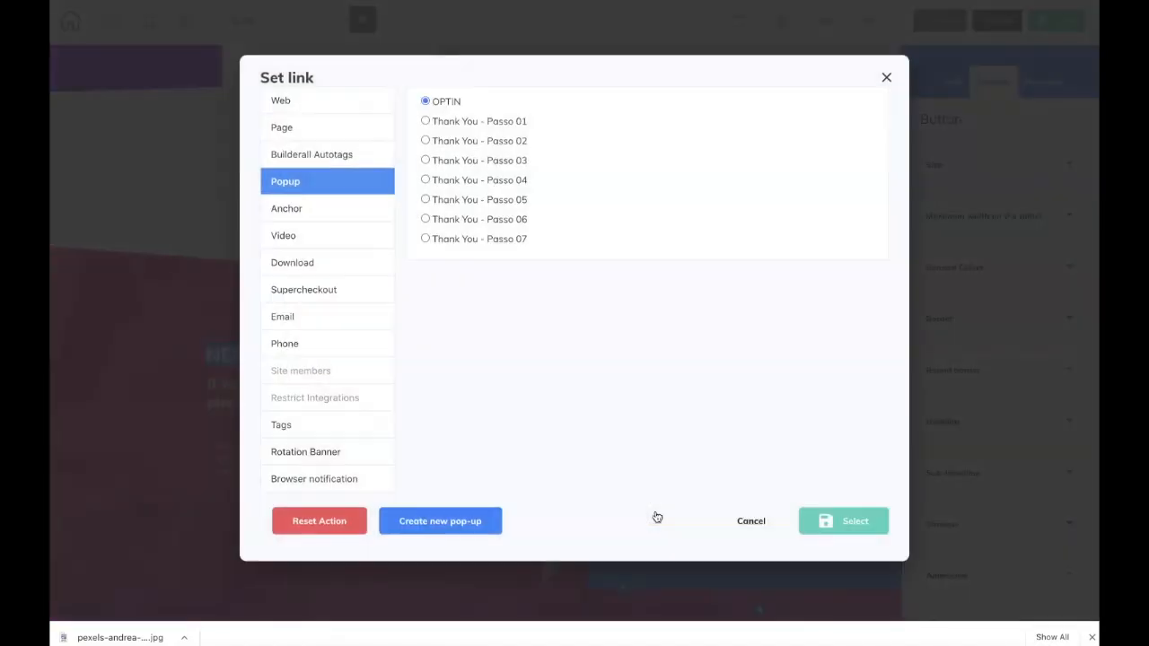
{"action": "left_click", "coordinate": [887, 77]}
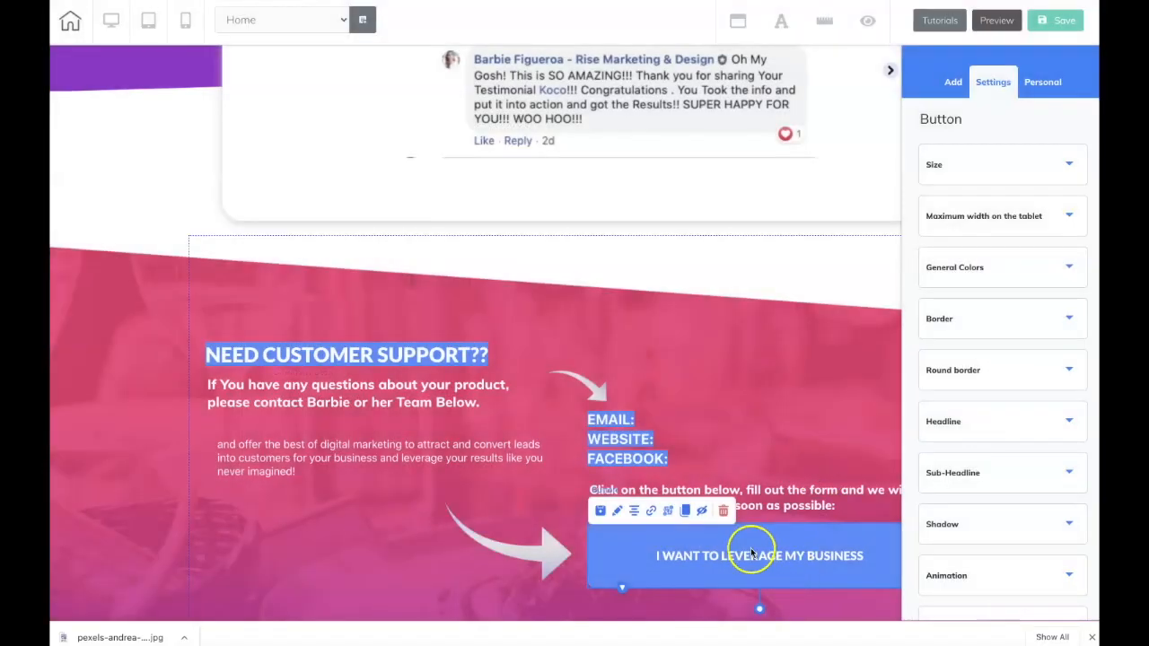
Change the headline of the "I WANT TO LEVERAGE MY BUSINESS" button to "Go Back To" the instructor's (first name, possessive) "Website".
{"action": "left_click", "coordinate": [944, 421]}
{"action": "left_click_drag", "start_coordinate": [919, 489], "coordinate": [1089, 489]}
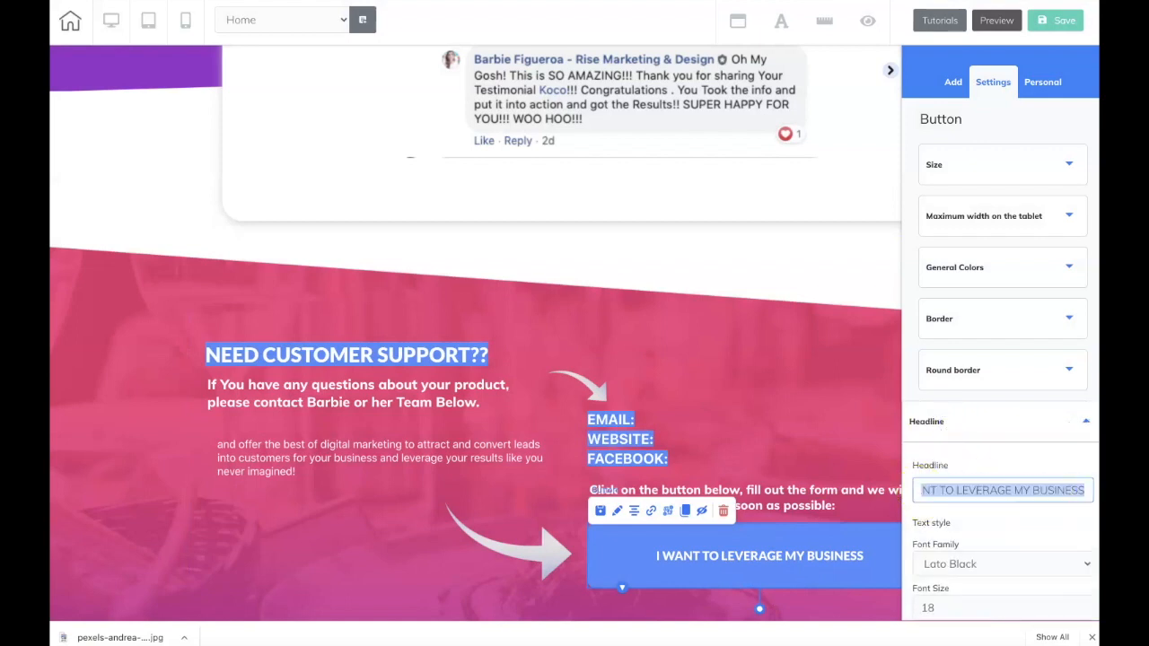
{"action": "type", "text": "Go"}
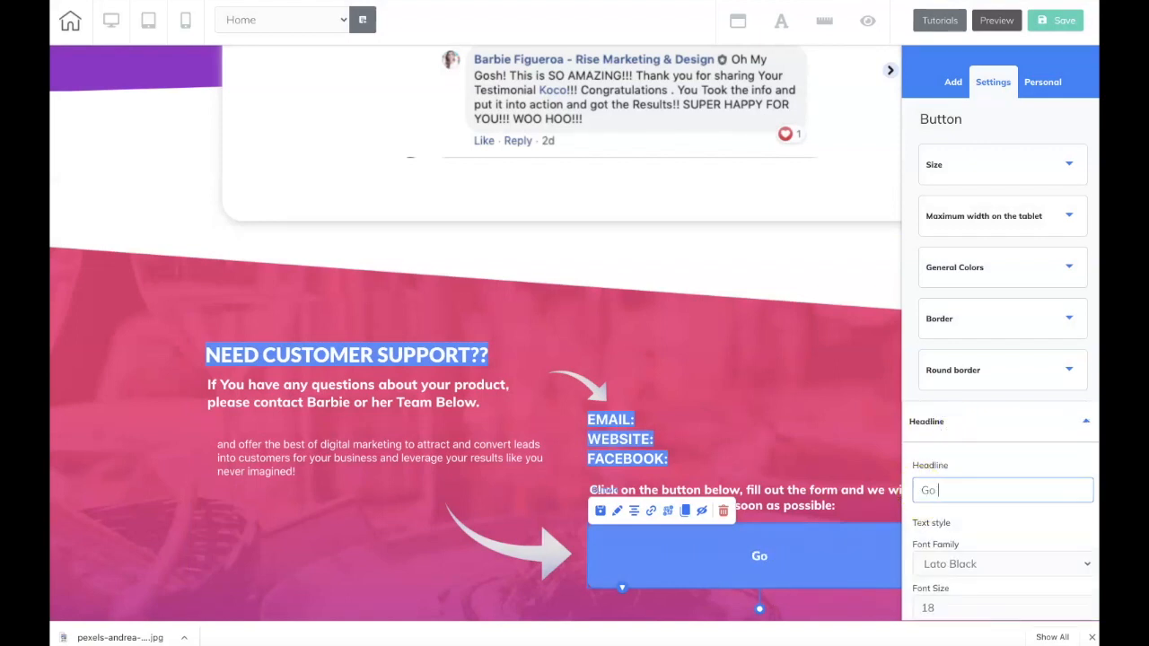
{"action": "type", "text": " Back To Barbie"}
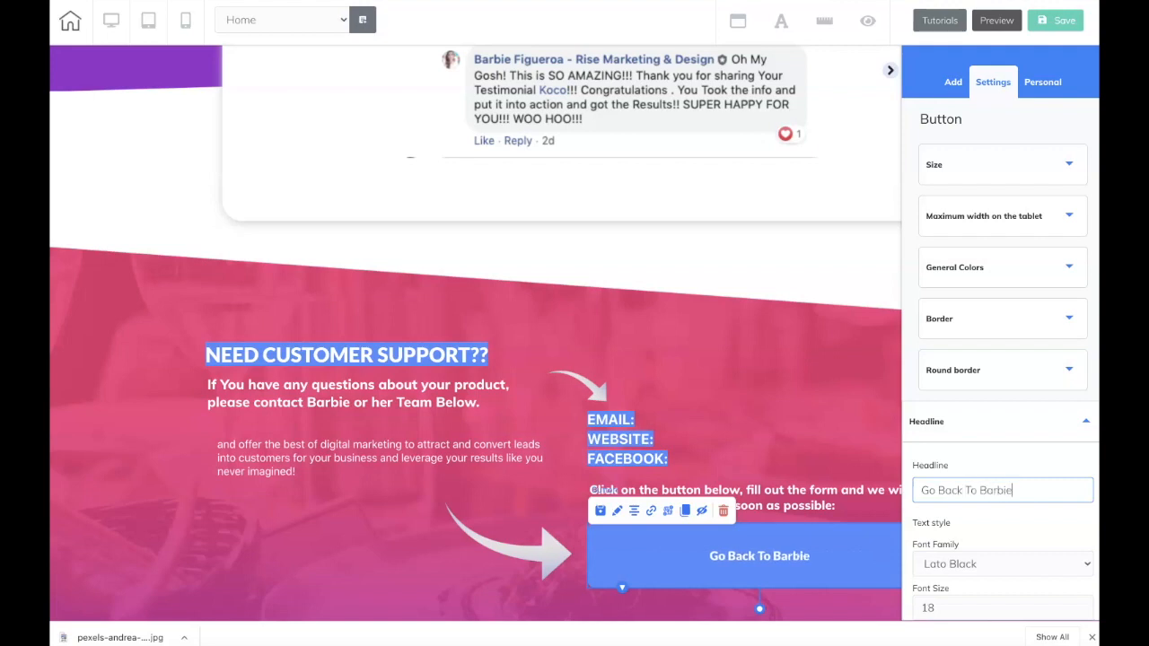
{"action": "type", "text": "'s Website"}
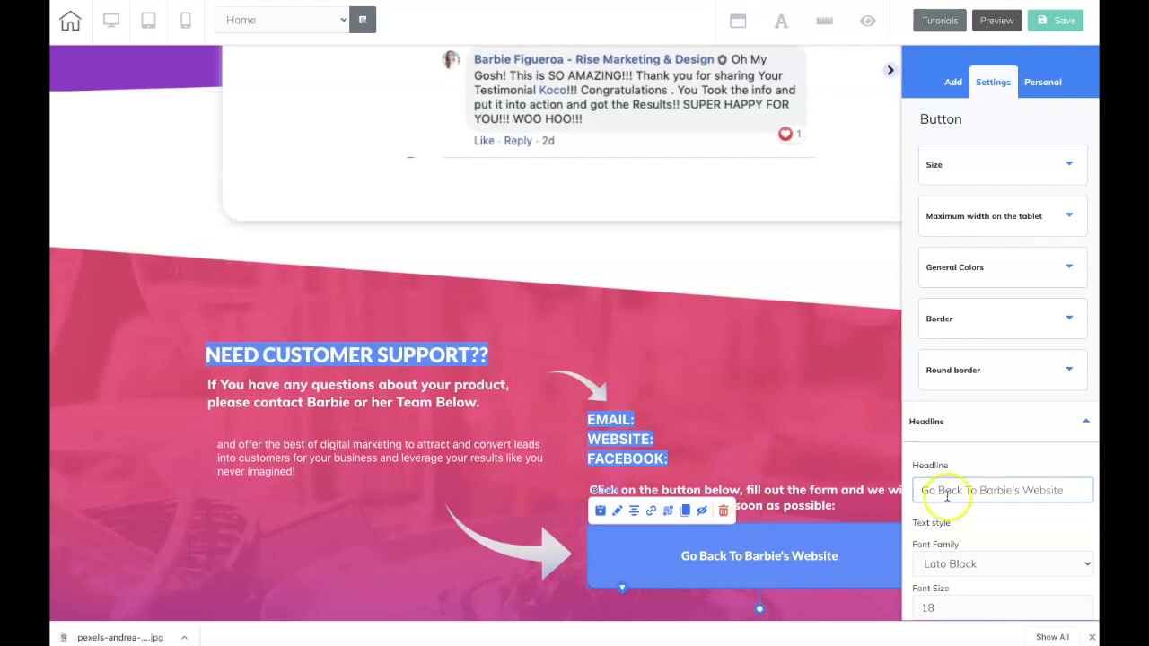
{"action": "left_click", "coordinate": [651, 512]}
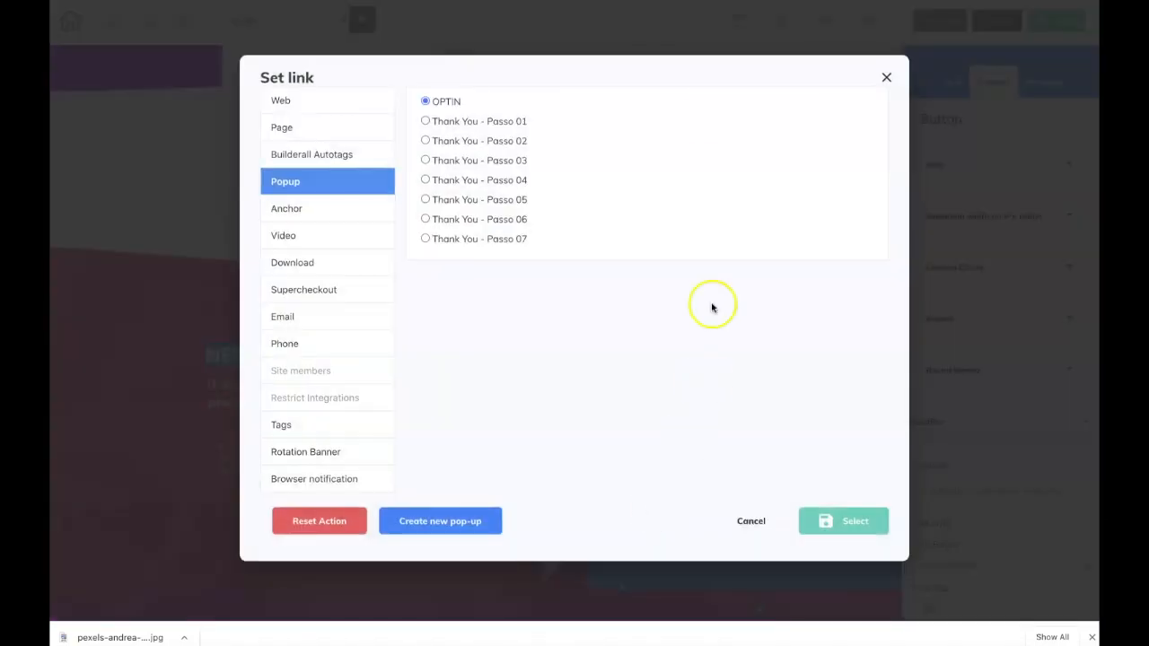
{"action": "left_click", "coordinate": [300, 103]}
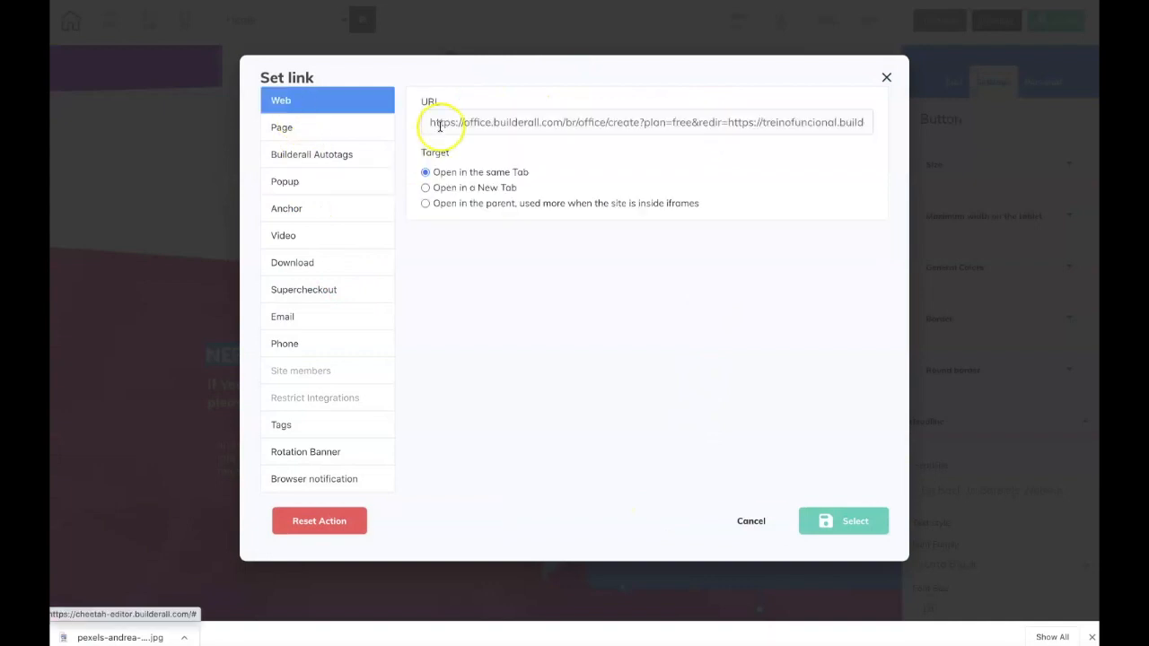
{"action": "left_click_drag", "start_coordinate": [431, 122], "coordinate": [866, 135]}
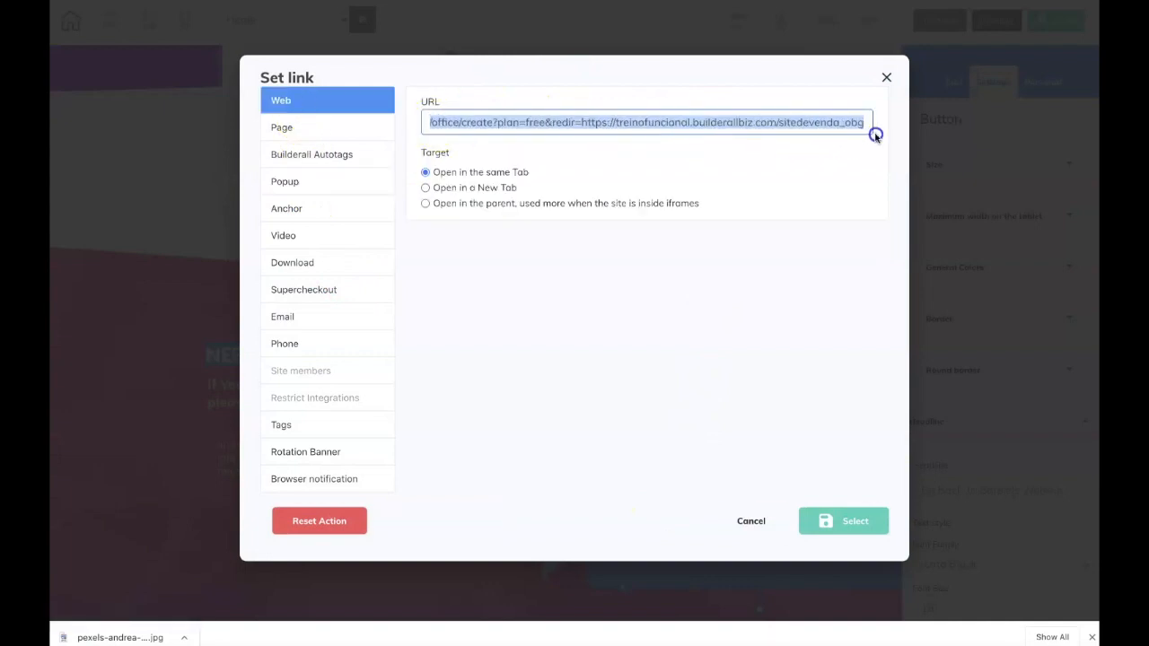
{"action": "type", "text": "ht"}
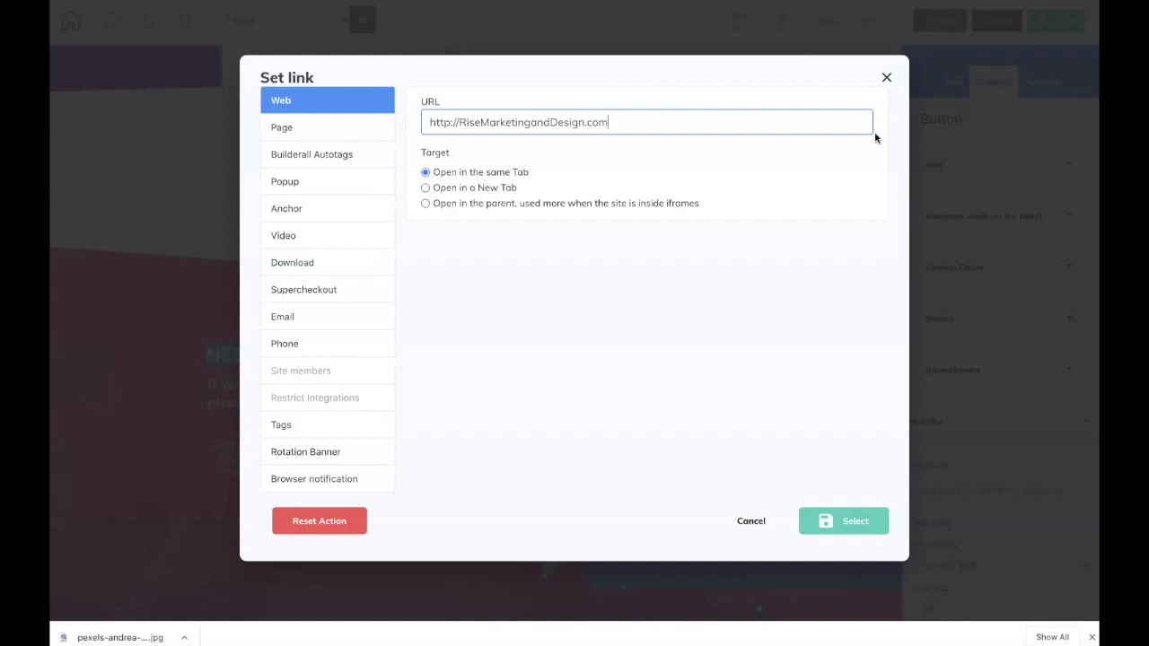
{"action": "left_click", "coordinate": [851, 521]}
{"action": "left_click", "coordinate": [842, 426]}
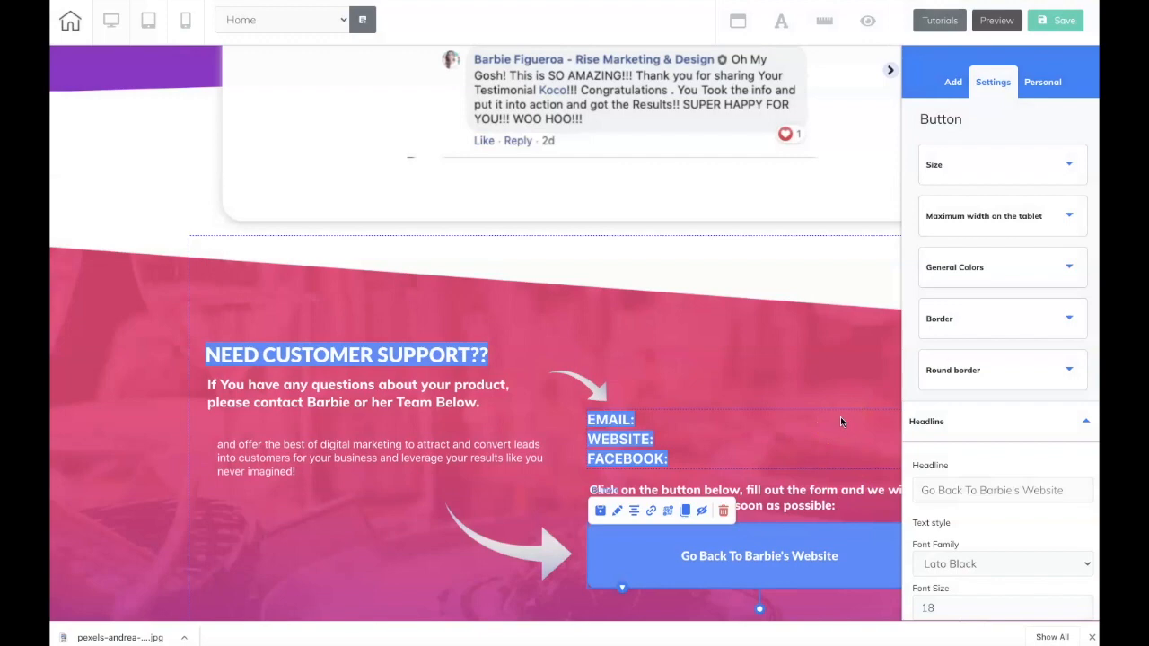
Save the page and publish the site, closing the publishing confirmation.
{"action": "left_click", "coordinate": [1062, 22]}
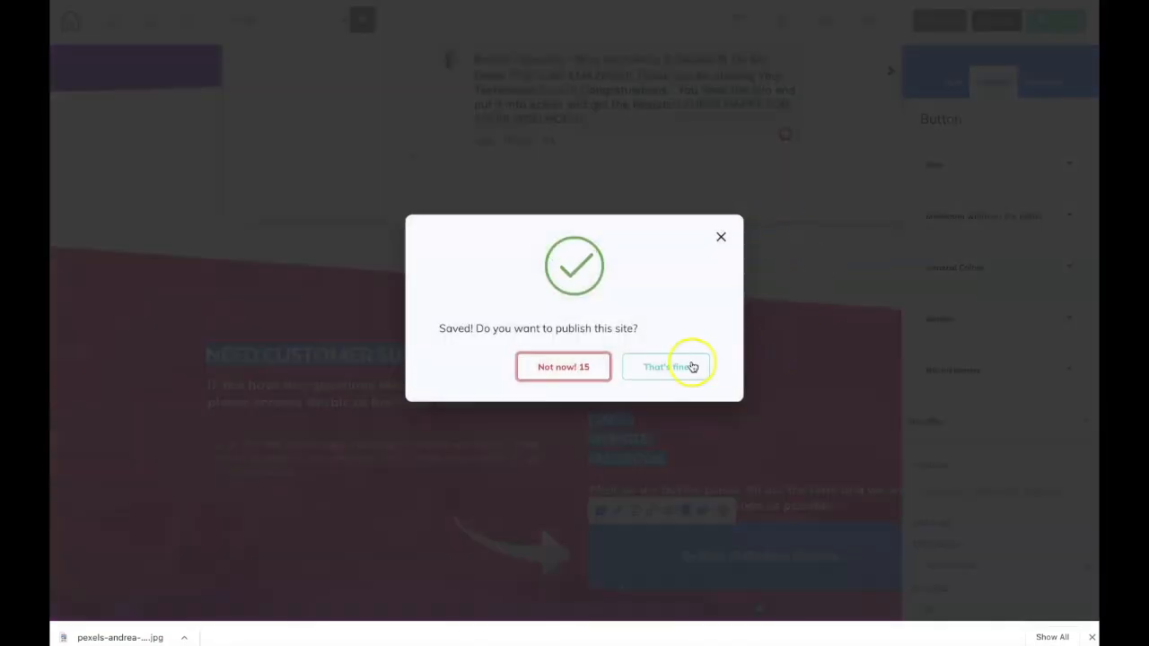
{"action": "left_click", "coordinate": [692, 367]}
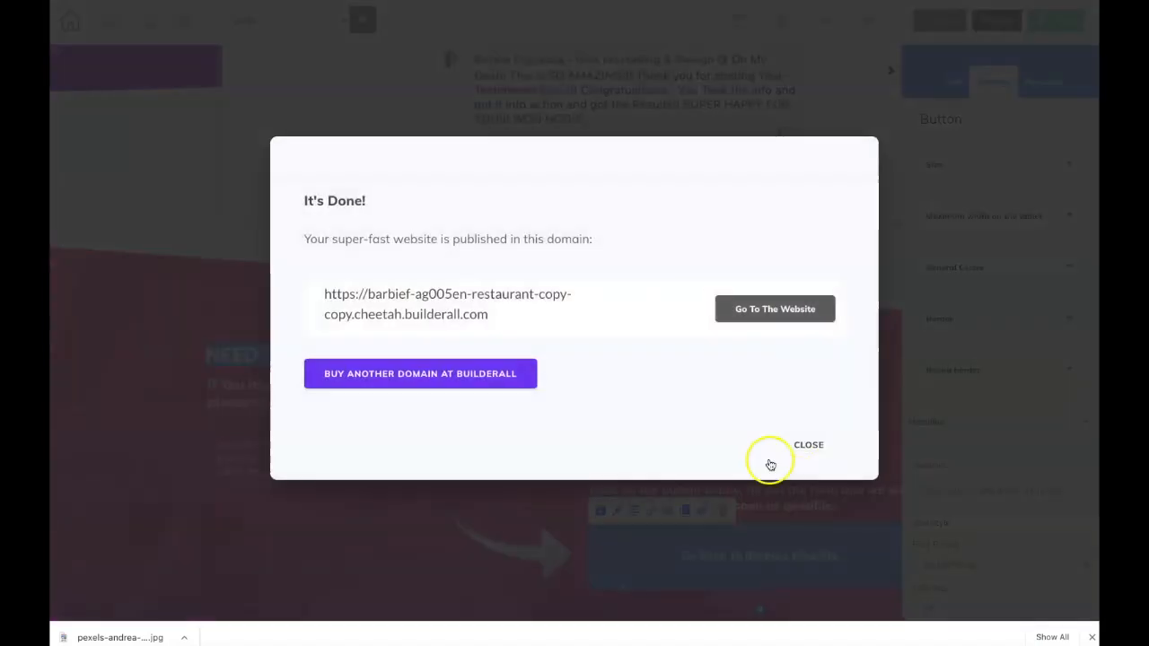
{"action": "left_click", "coordinate": [808, 445]}
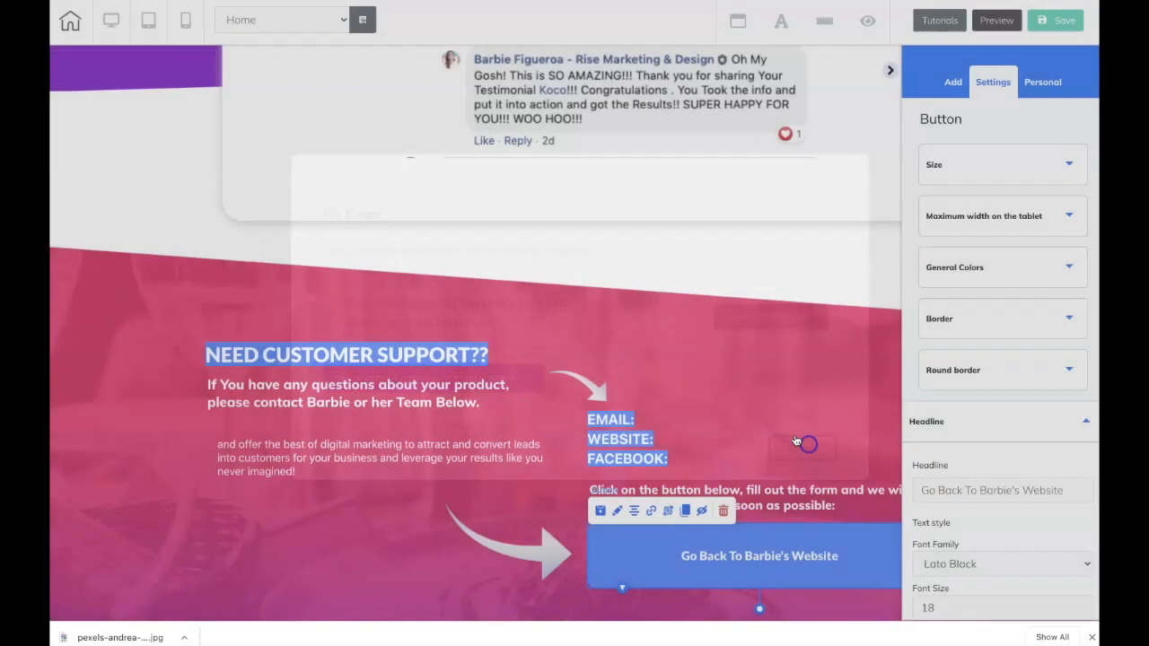
Hide the "and offer the best of digital marketing..." paragraph below the customer support subheading.
{"action": "left_click", "coordinate": [439, 467]}
{"action": "left_click_drag", "start_coordinate": [278, 468], "coordinate": [265, 452]}
{"action": "left_click", "coordinate": [285, 453]}
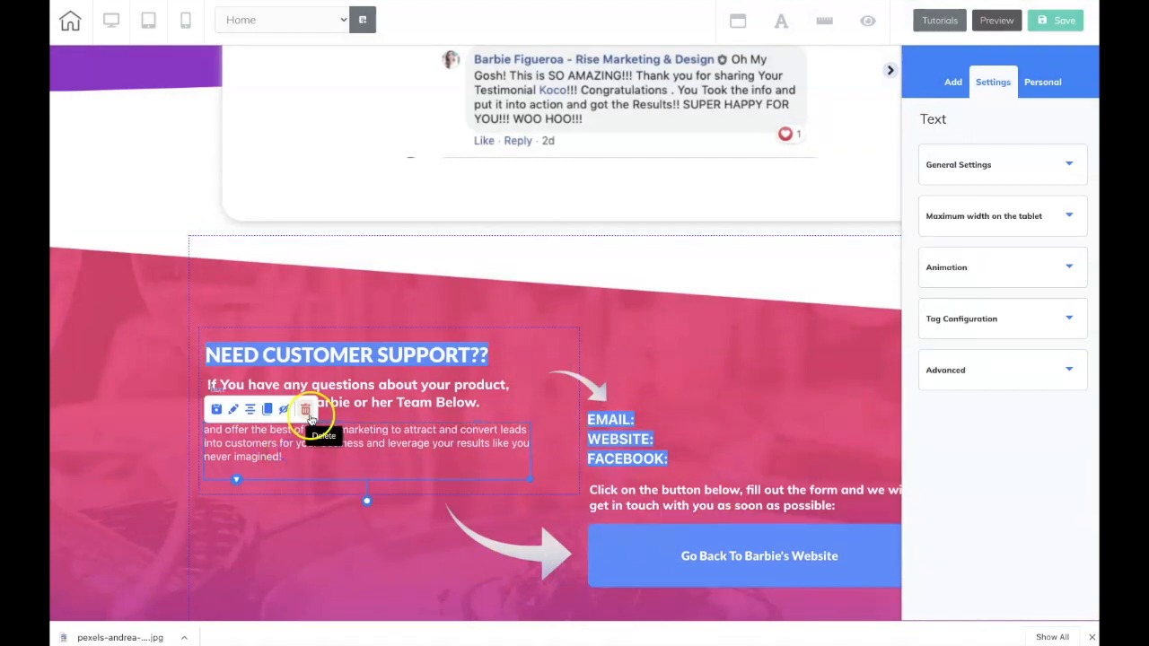
{"action": "left_click", "coordinate": [297, 525]}
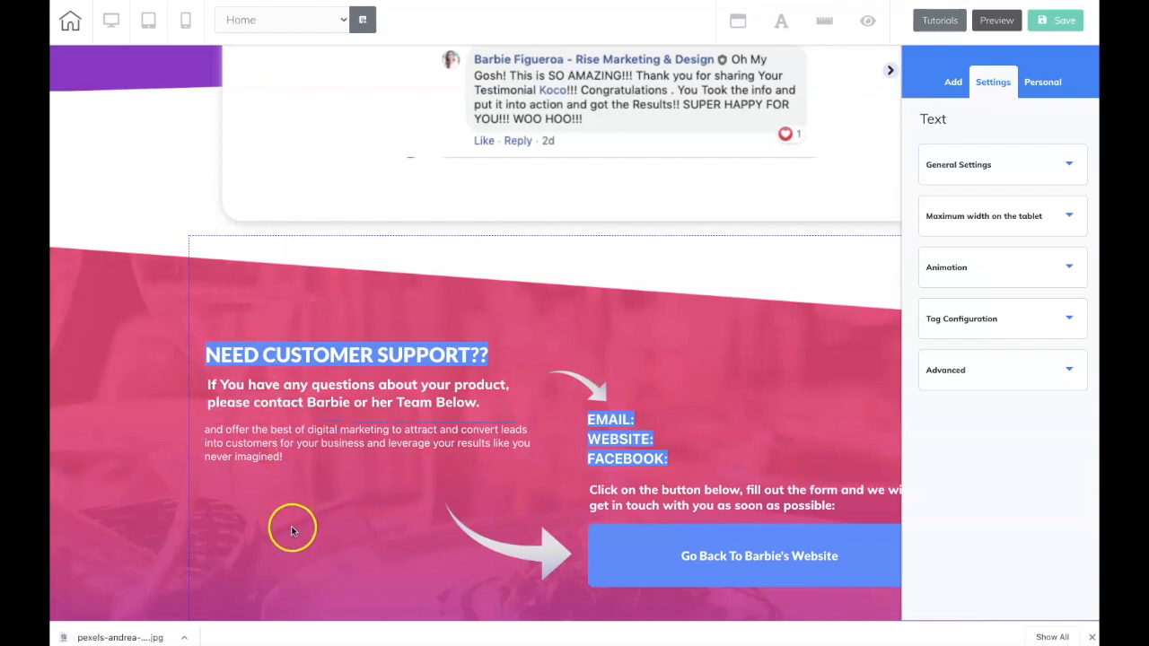
{"action": "left_click", "coordinate": [289, 442]}
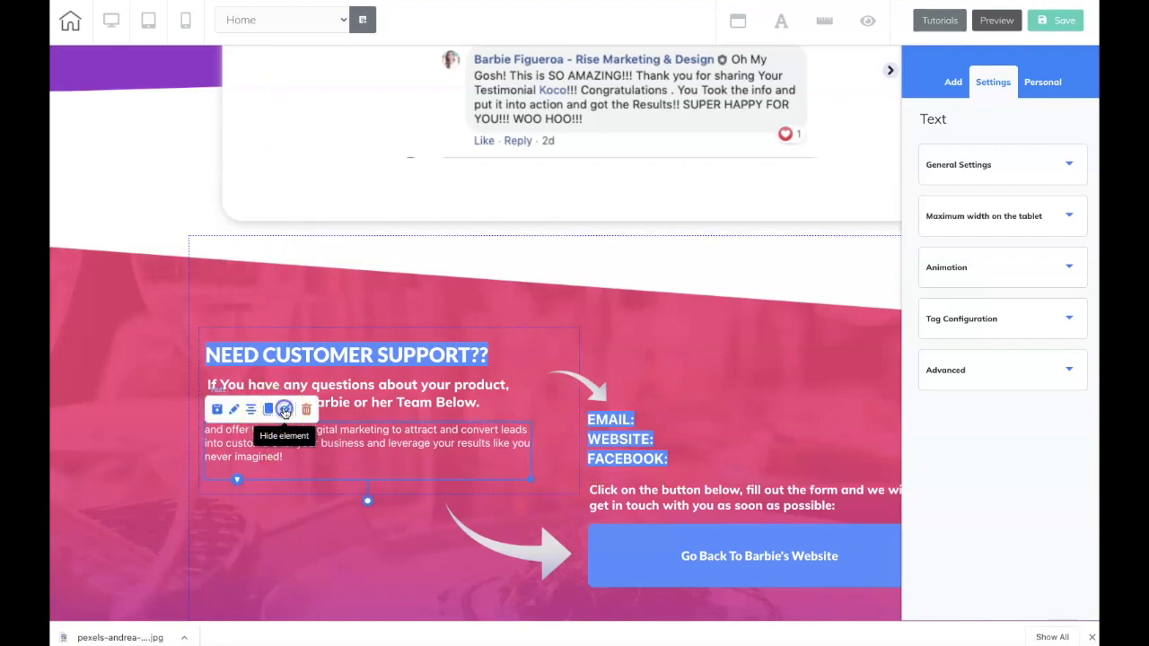
{"action": "left_click", "coordinate": [284, 410]}
{"action": "left_click", "coordinate": [312, 571]}
Delete the Builderall logo from the dark footer and confirm the deletion.
{"action": "scroll", "coordinate": [313, 568], "scroll_direction": "down", "scroll_amount": 2}
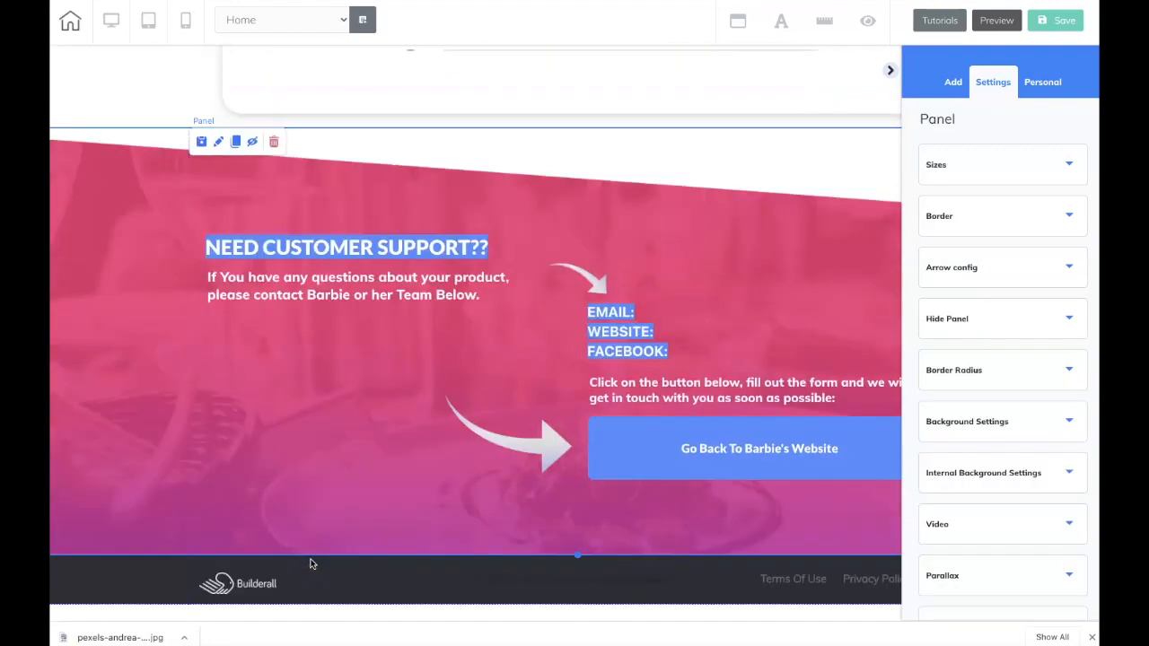
{"action": "scroll", "coordinate": [313, 564], "scroll_direction": "up", "scroll_amount": 1}
{"action": "scroll", "coordinate": [313, 564], "scroll_direction": "down", "scroll_amount": 1}
{"action": "left_click", "coordinate": [257, 588]}
{"action": "left_click", "coordinate": [310, 559]}
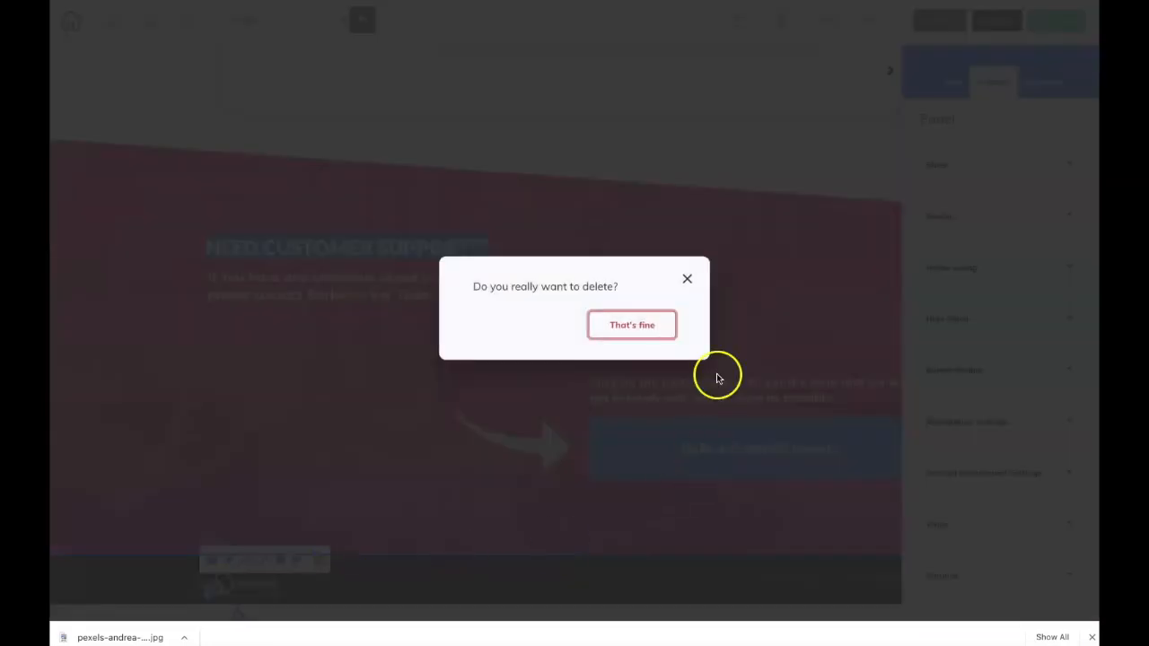
{"action": "left_click", "coordinate": [656, 329]}
Return to the page's welcome section, save the latest changes and republish the site.
{"action": "scroll", "coordinate": [405, 446], "scroll_direction": "up", "scroll_amount": 1}
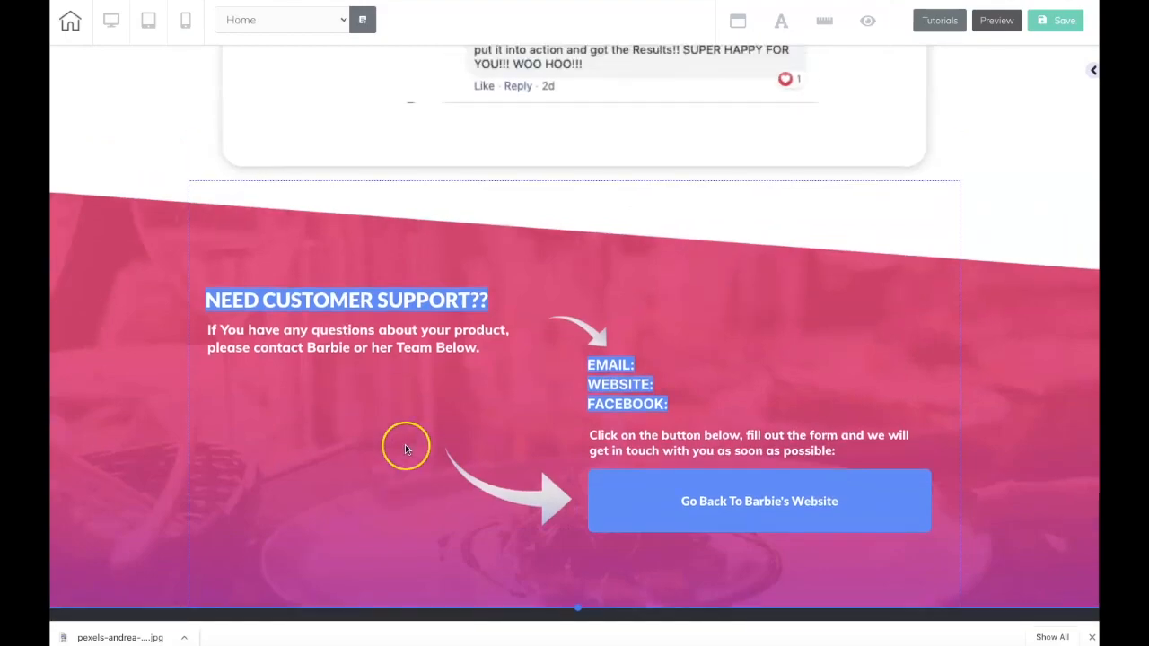
{"action": "scroll", "coordinate": [405, 444], "scroll_direction": "up", "scroll_amount": 20}
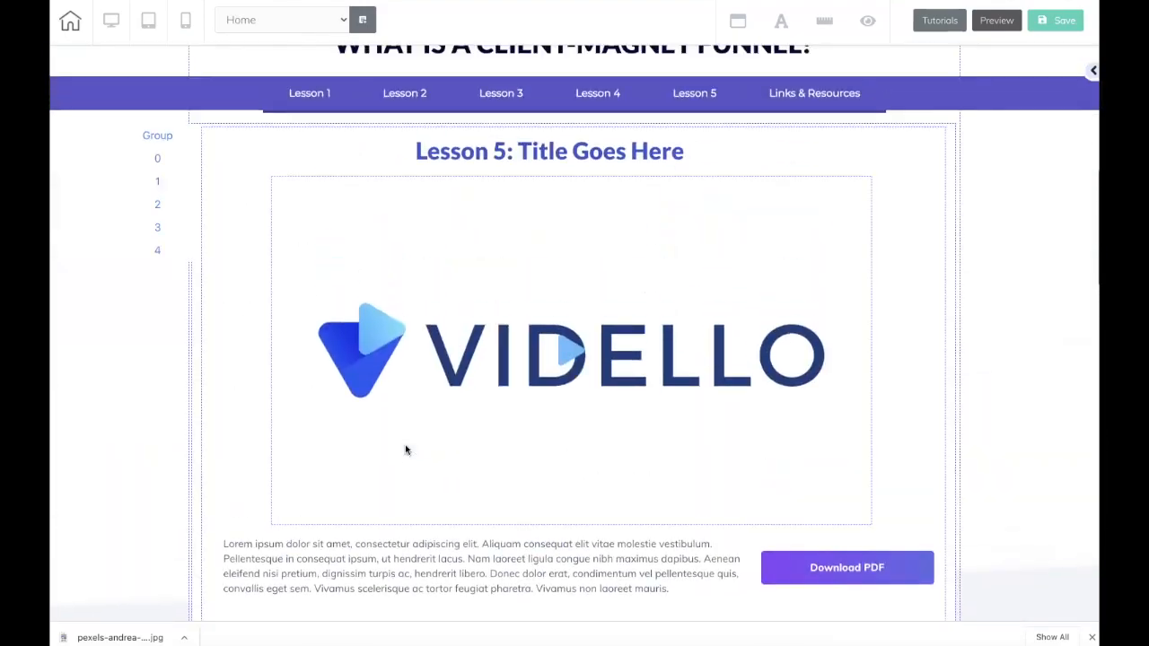
{"action": "scroll", "coordinate": [405, 444], "scroll_direction": "up", "scroll_amount": 10}
{"action": "left_click", "coordinate": [1037, 25]}
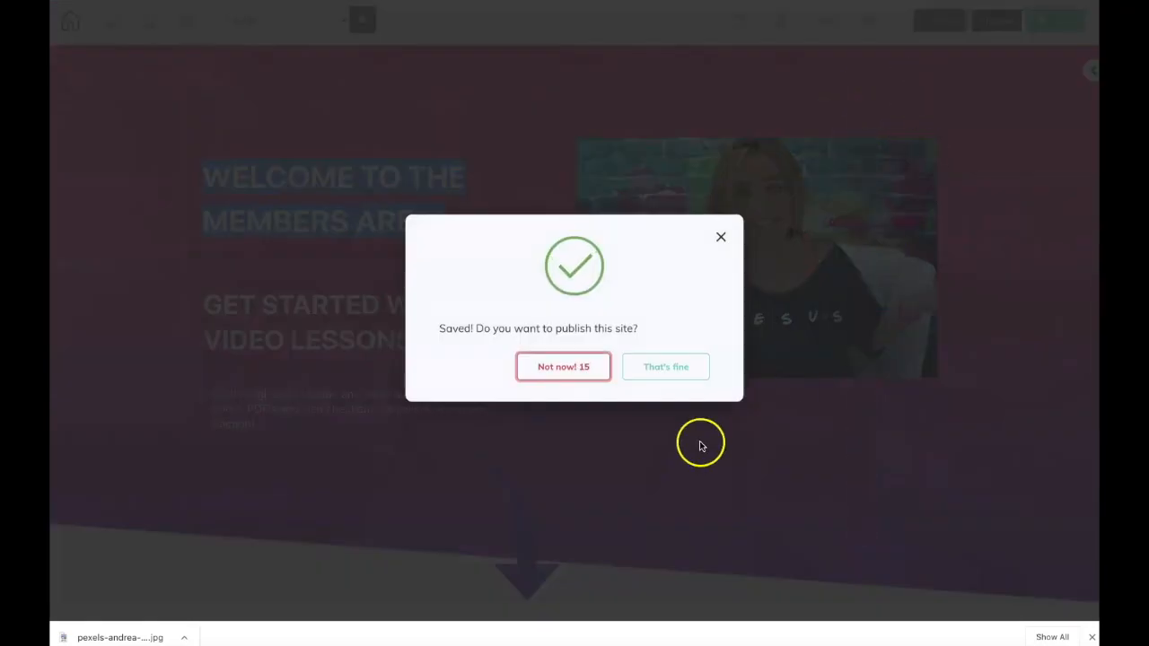
{"action": "left_click", "coordinate": [680, 370]}
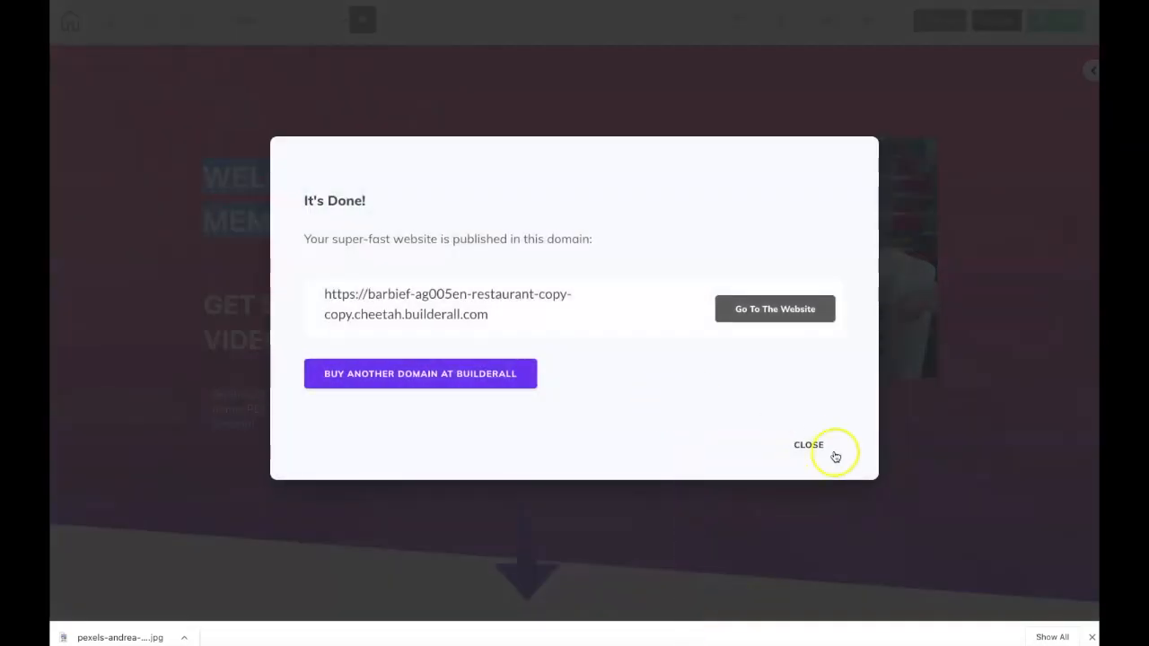
{"action": "left_click", "coordinate": [812, 453]}
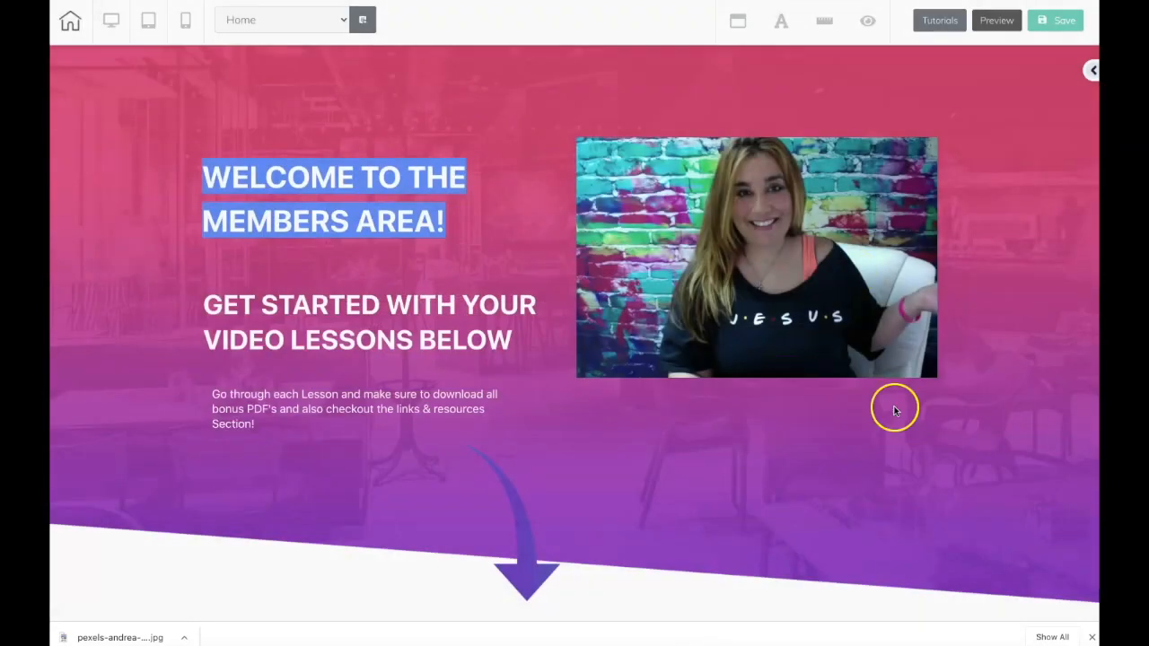
Save the page, leave the editor and republish the site from its page overview.
{"action": "left_click", "coordinate": [71, 26]}
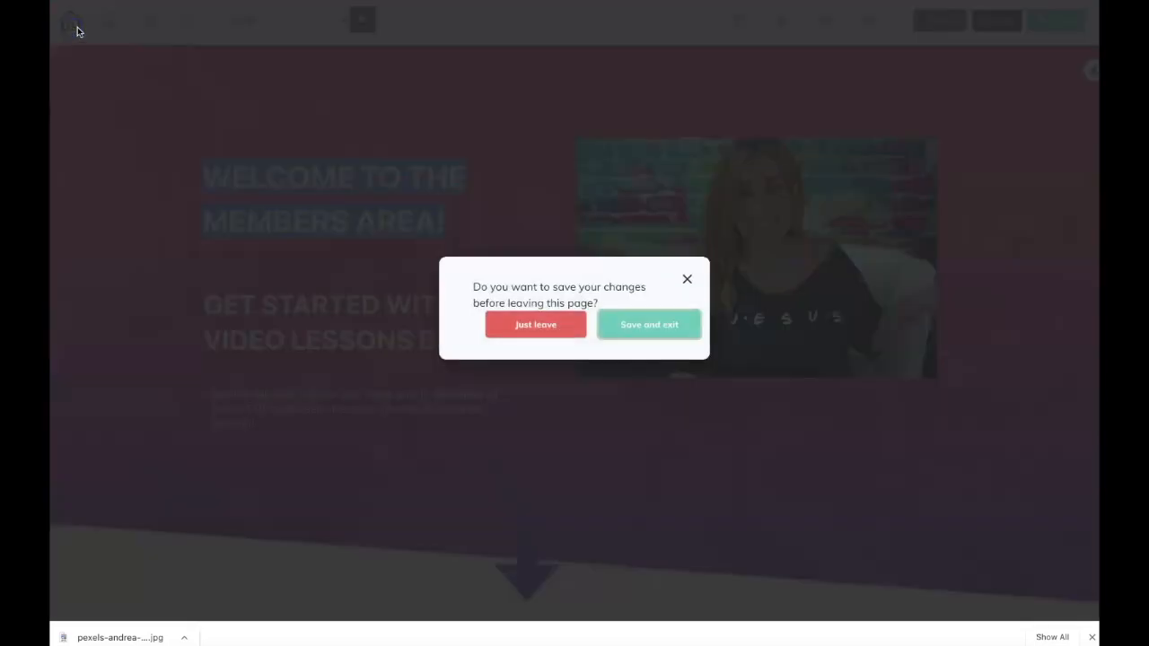
{"action": "left_click", "coordinate": [655, 328]}
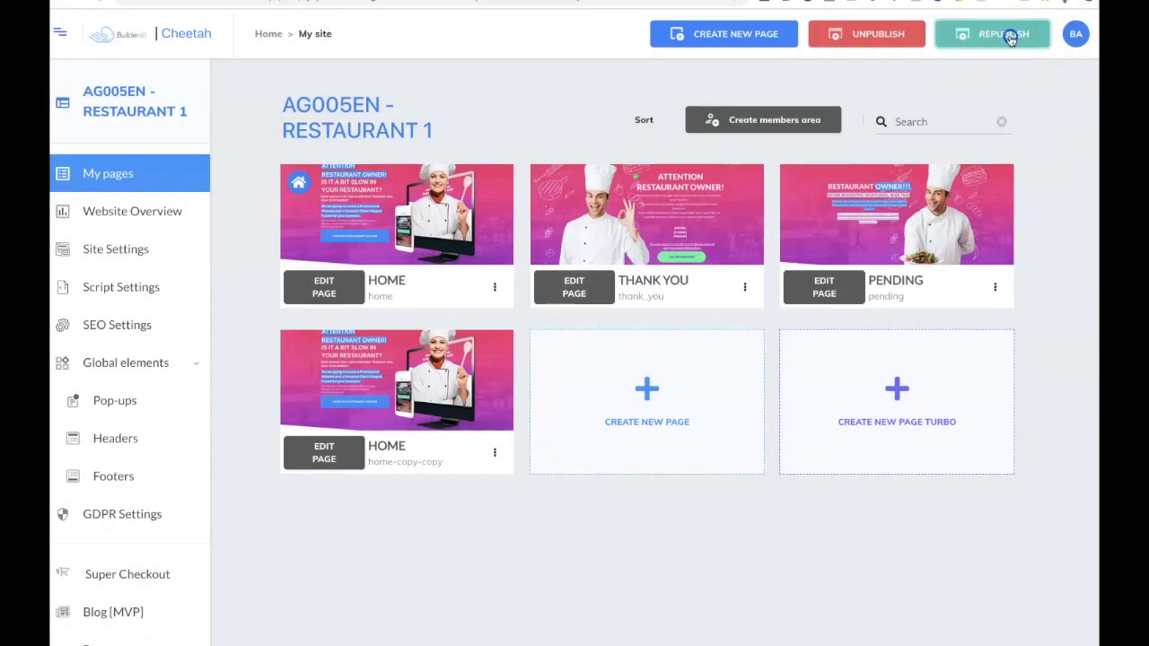
{"action": "left_click", "coordinate": [1004, 34]}
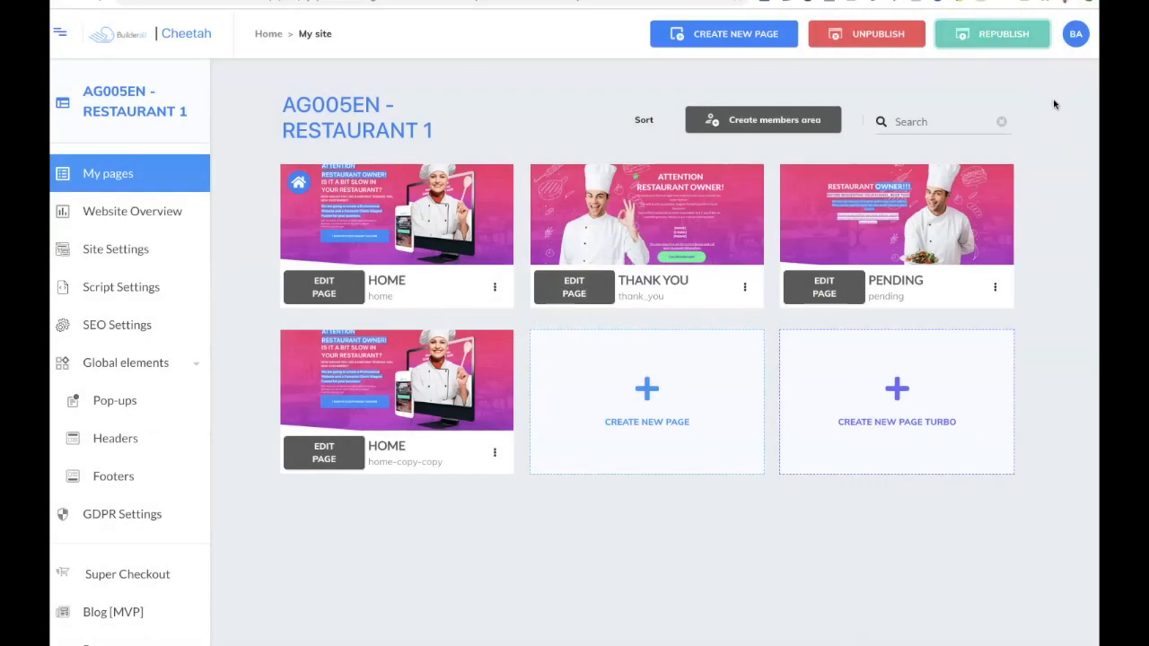
Open the live Home page and review it from the welcome section down to the customer support section.
{"action": "left_click", "coordinate": [494, 286]}
{"action": "left_click", "coordinate": [455, 349]}
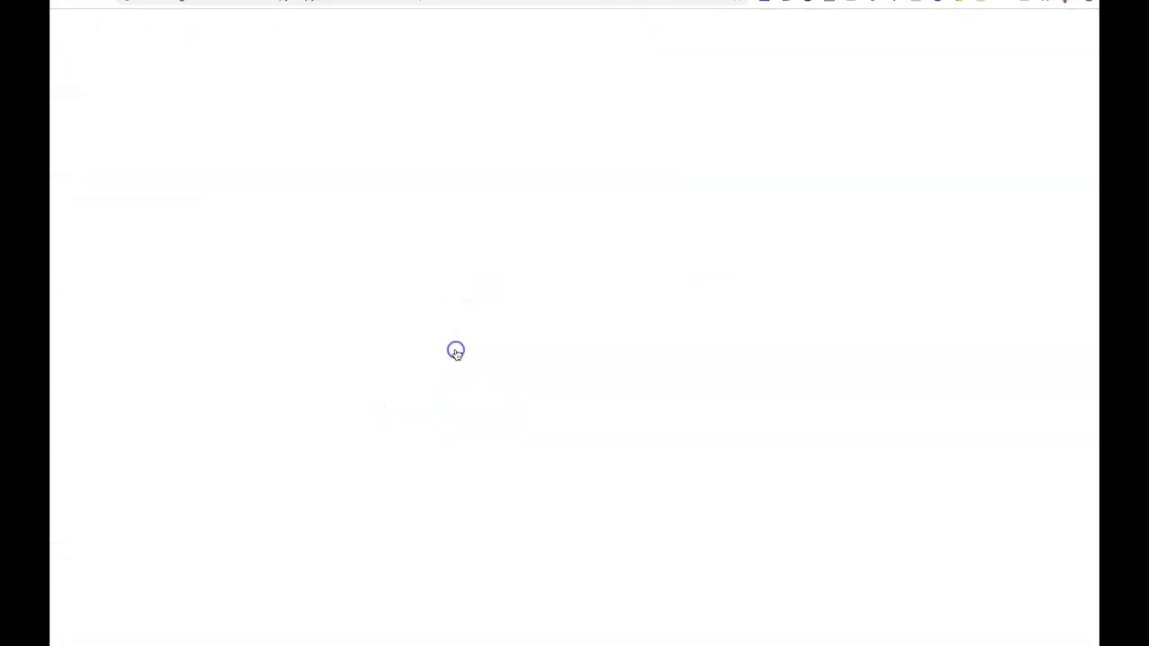
{"action": "scroll", "coordinate": [1017, 357], "scroll_direction": "down", "scroll_amount": 5}
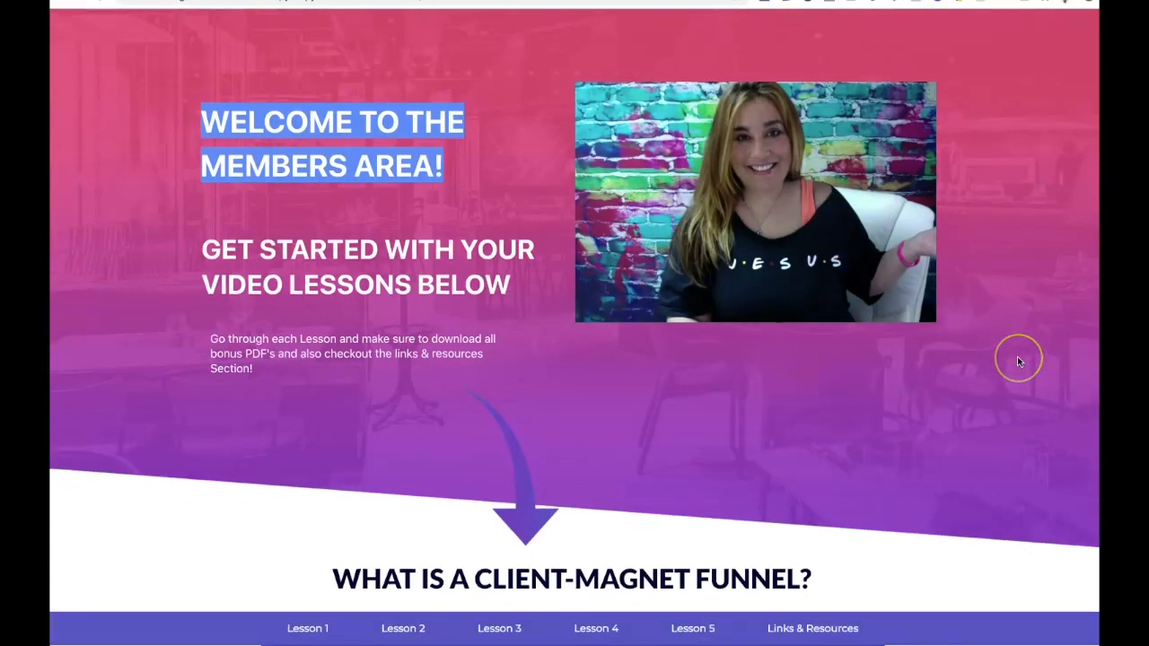
{"action": "scroll", "coordinate": [1018, 362], "scroll_direction": "down", "scroll_amount": 8}
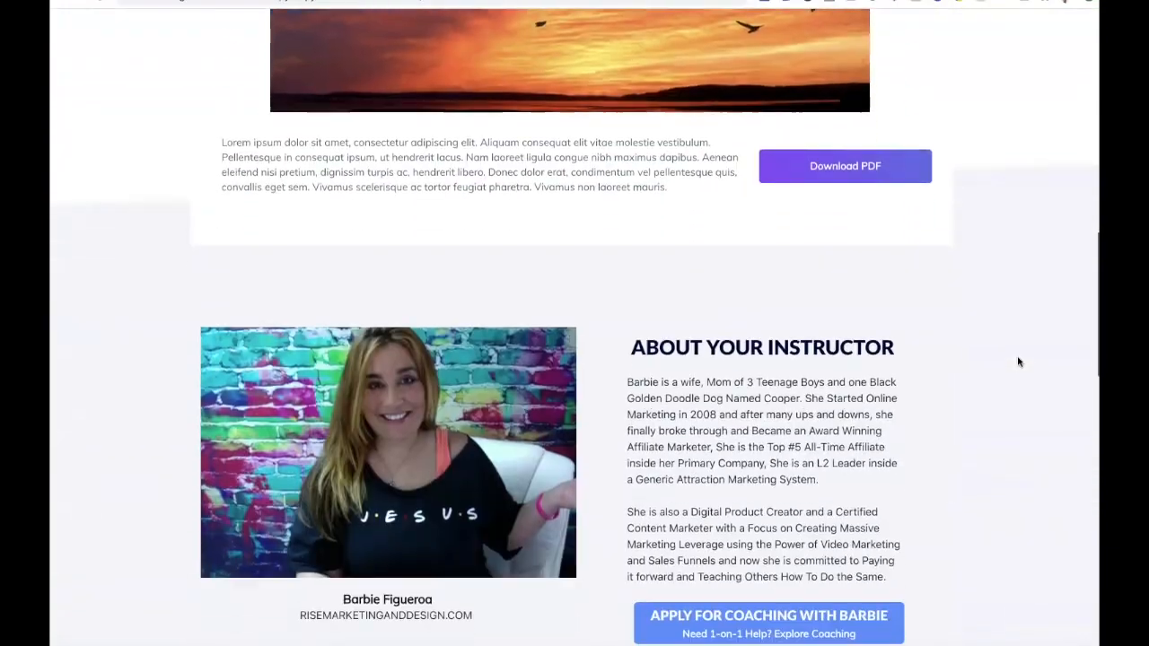
{"action": "scroll", "coordinate": [1018, 362], "scroll_direction": "down", "scroll_amount": 6}
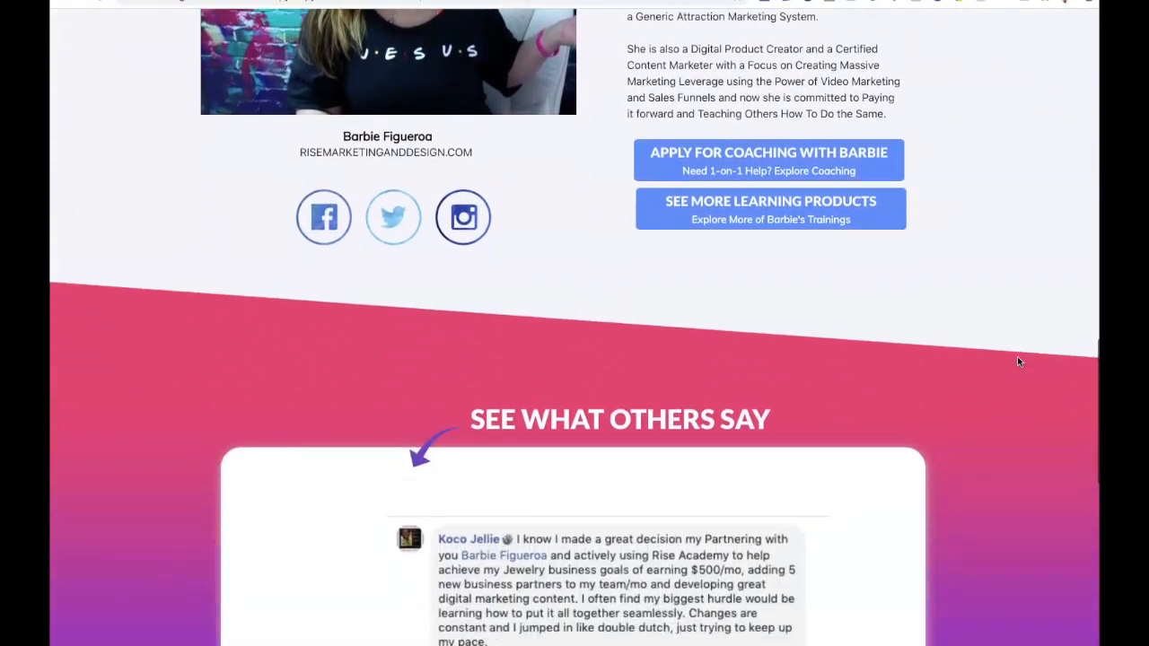
{"action": "scroll", "coordinate": [1018, 361], "scroll_direction": "down", "scroll_amount": 5}
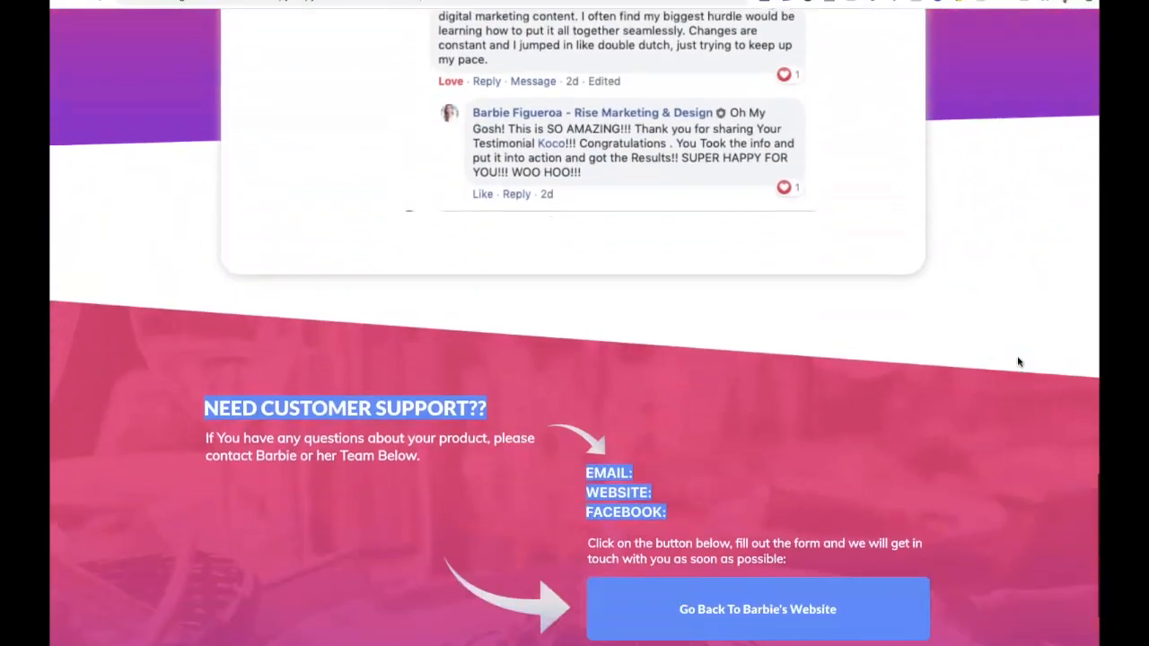
{"action": "scroll", "coordinate": [1018, 361], "scroll_direction": "up", "scroll_amount": 20}
{"action": "scroll", "coordinate": [1018, 361], "scroll_direction": "up", "scroll_amount": 4}
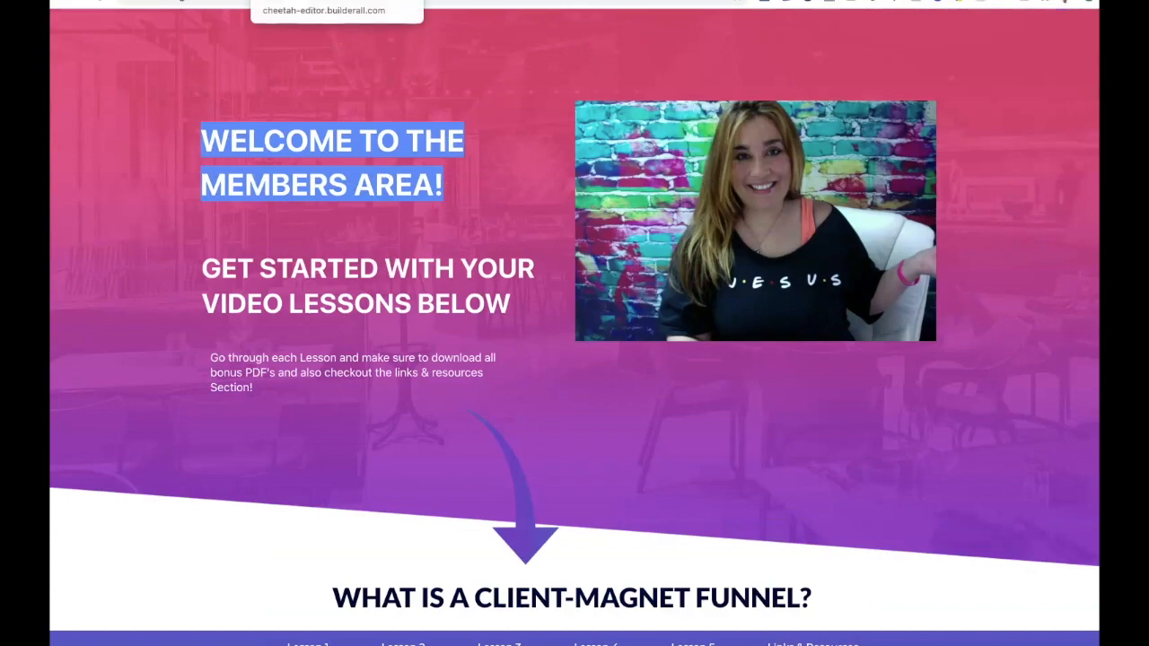
Return to the site's page overview and delete the THANK YOU page, confirming the deletion.
{"action": "left_click", "coordinate": [314, 1]}
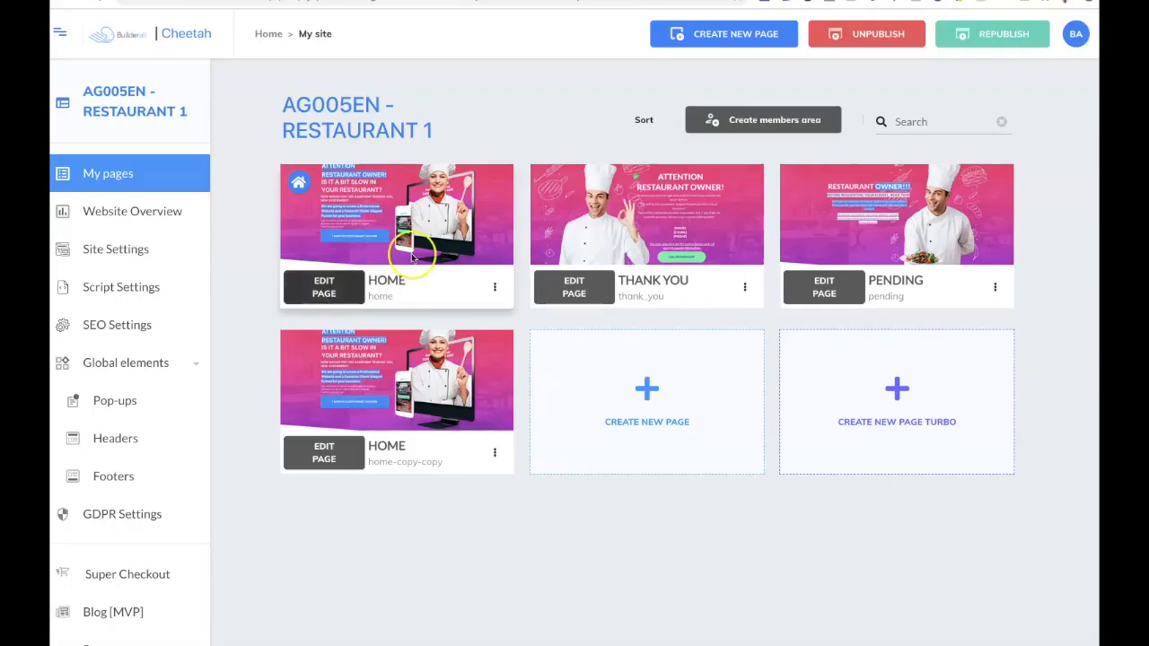
{"action": "left_click", "coordinate": [745, 288]}
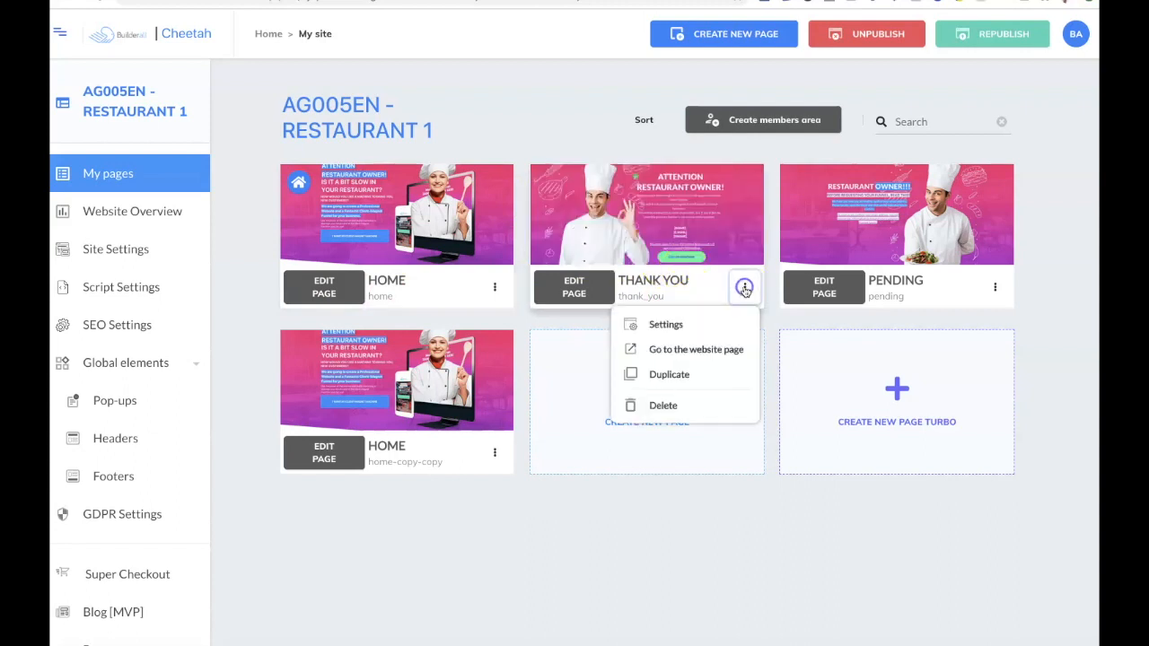
{"action": "left_click", "coordinate": [669, 402]}
{"action": "left_click", "coordinate": [674, 369]}
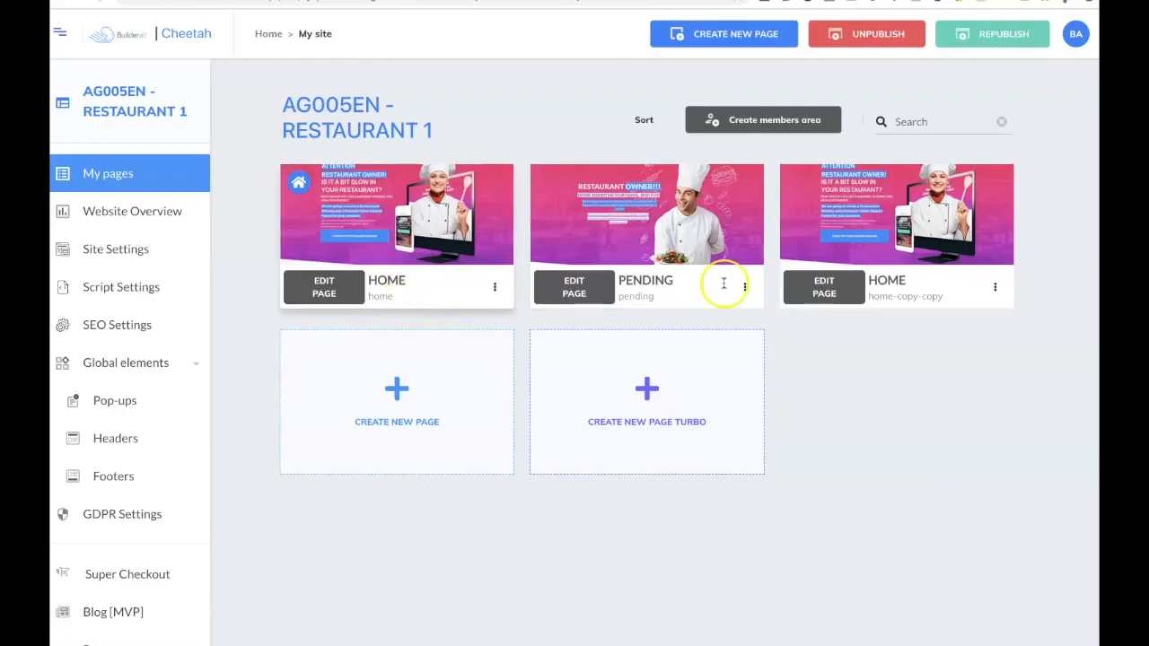
Delete the duplicate home-copy-copy page and the PENDING page, confirming each deletion.
{"action": "left_click", "coordinate": [995, 287]}
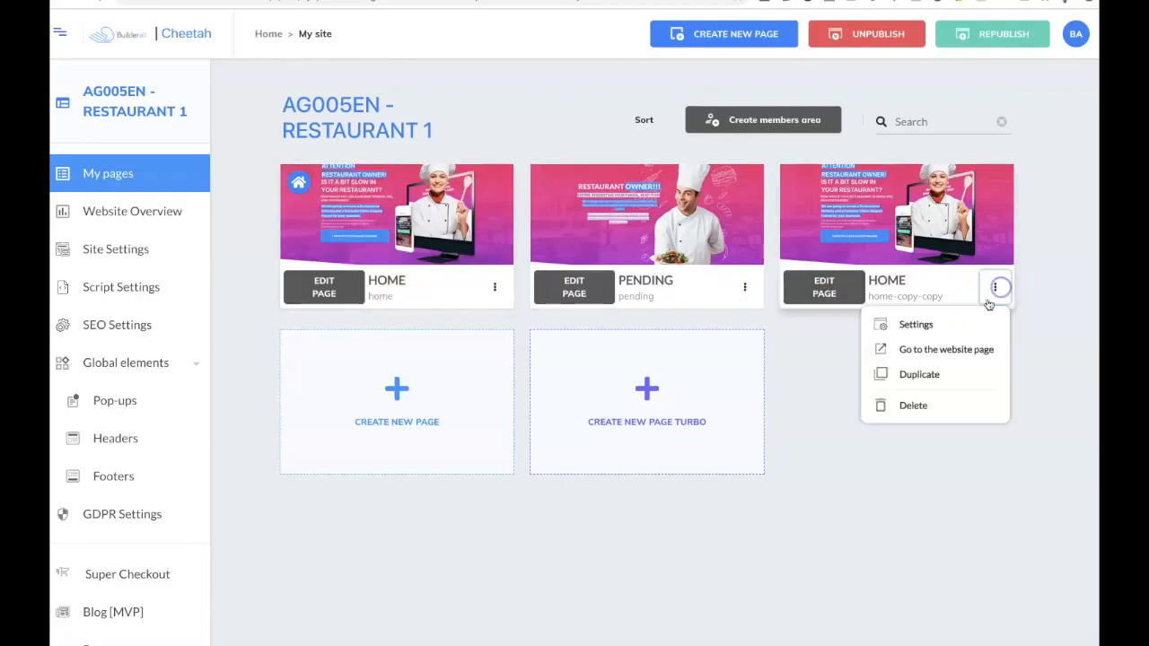
{"action": "left_click", "coordinate": [931, 403]}
{"action": "left_click", "coordinate": [673, 368]}
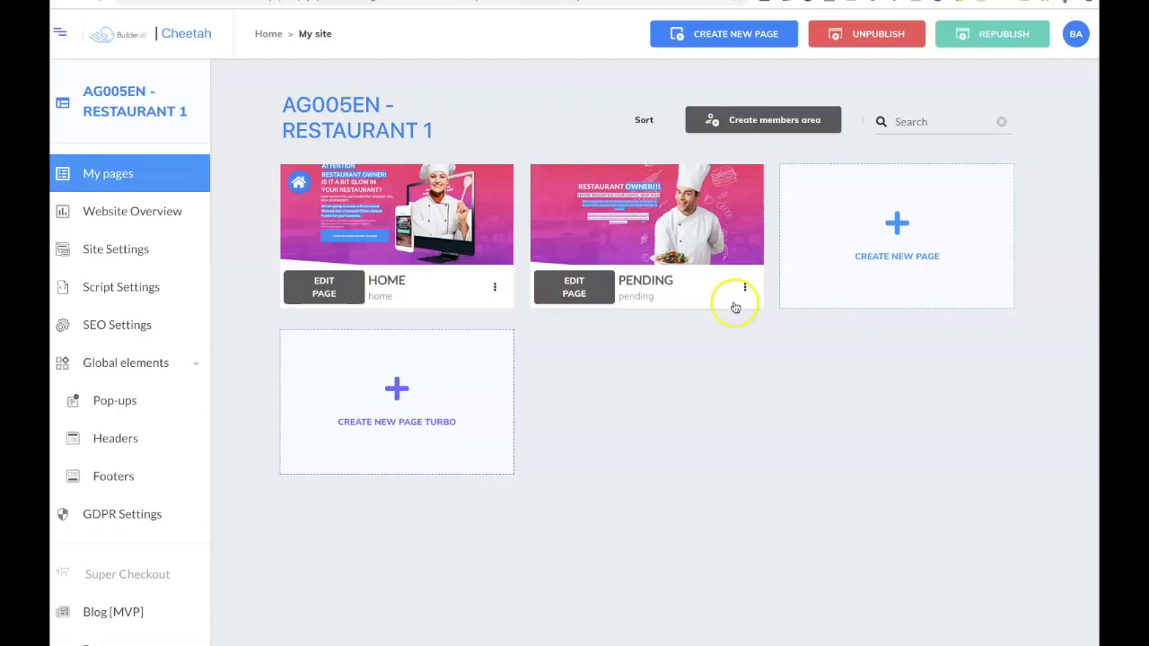
{"action": "left_click", "coordinate": [744, 288]}
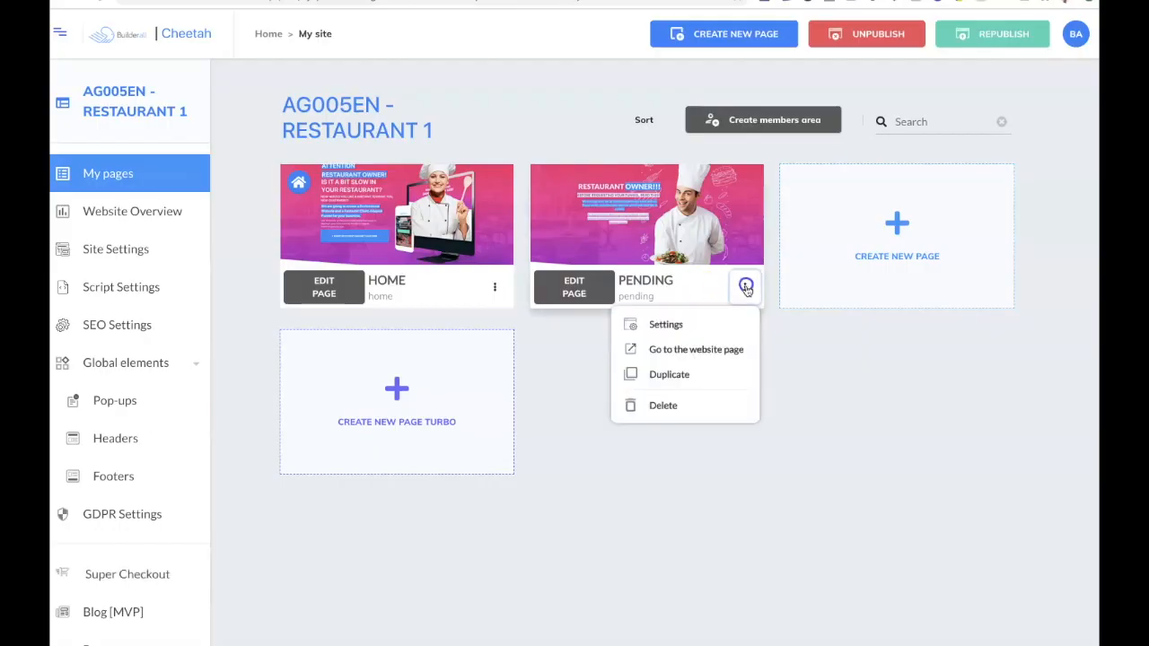
{"action": "left_click", "coordinate": [665, 406]}
{"action": "left_click", "coordinate": [695, 371]}
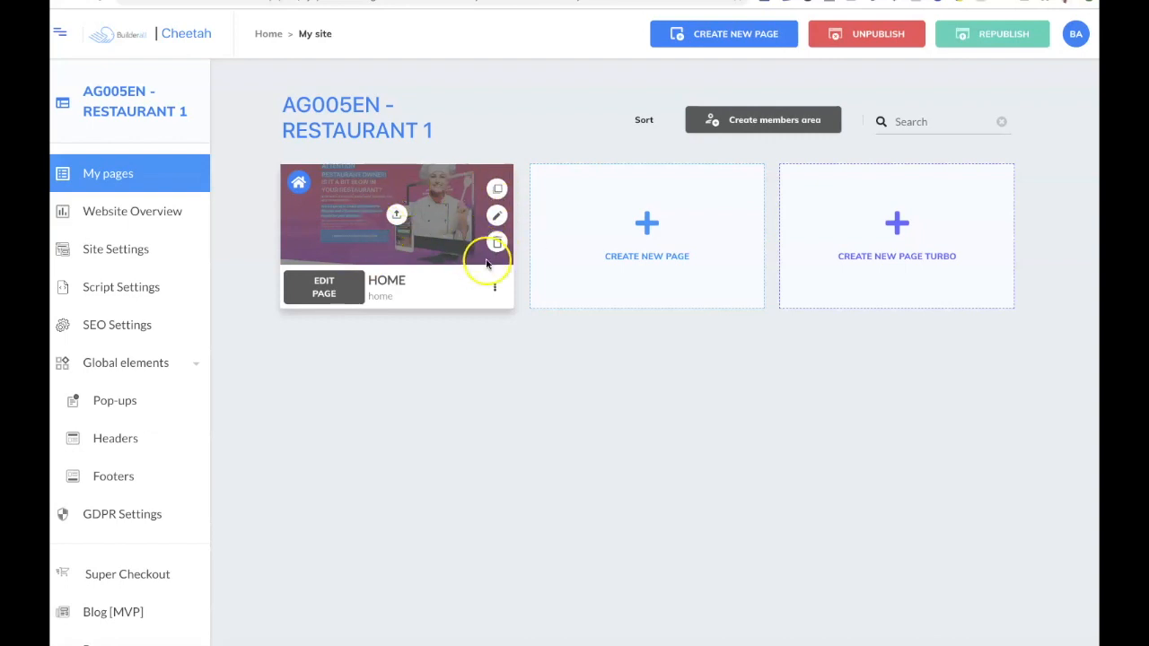
Open the live Home page and take a full-page screenshot of it with the GoFullPage extension.
{"action": "left_click", "coordinate": [495, 287]}
{"action": "left_click", "coordinate": [461, 349]}
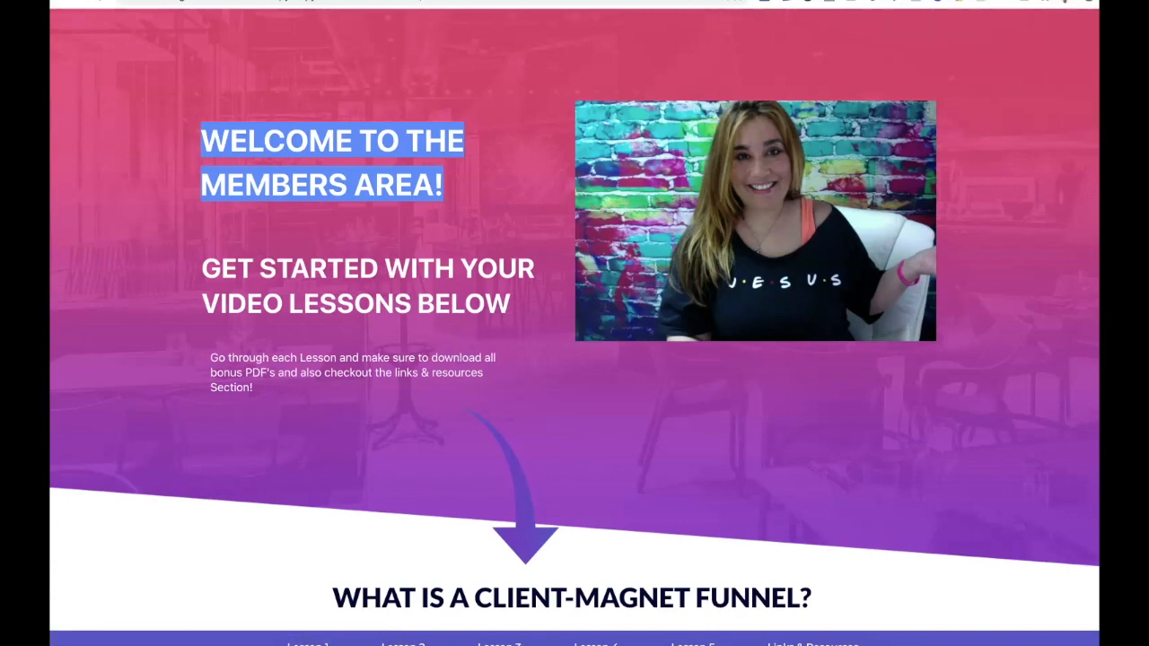
{"action": "left_click_drag", "start_coordinate": [51, 11], "coordinate": [1094, 567]}
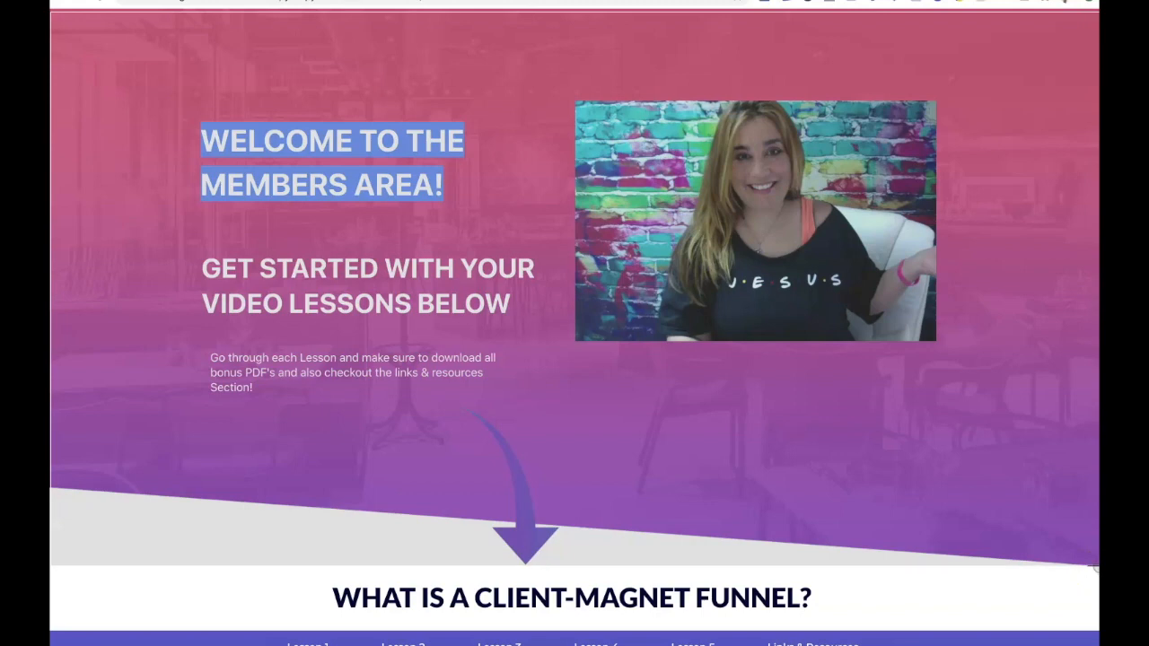
{"action": "left_click_drag", "start_coordinate": [1095, 567], "coordinate": [1095, 568]}
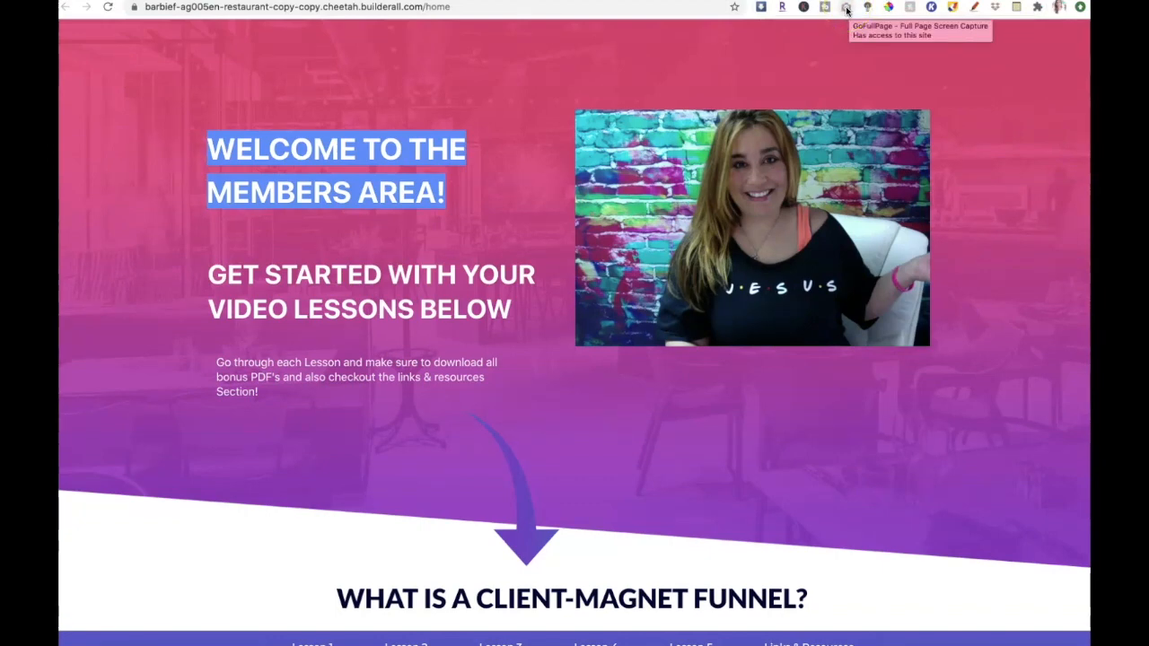
{"action": "left_click", "coordinate": [846, 8]}
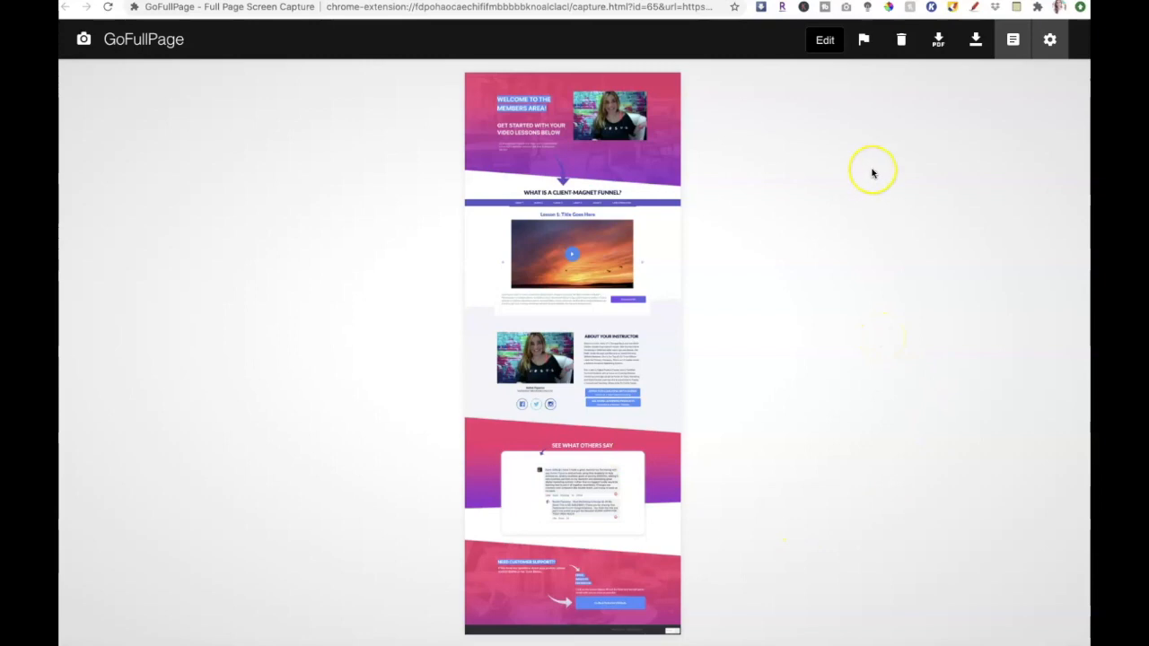
Crop the screenshot in the GoFullPage editor to the welcome section, 1571 px wide and about 759 px high.
{"action": "left_click", "coordinate": [826, 42]}
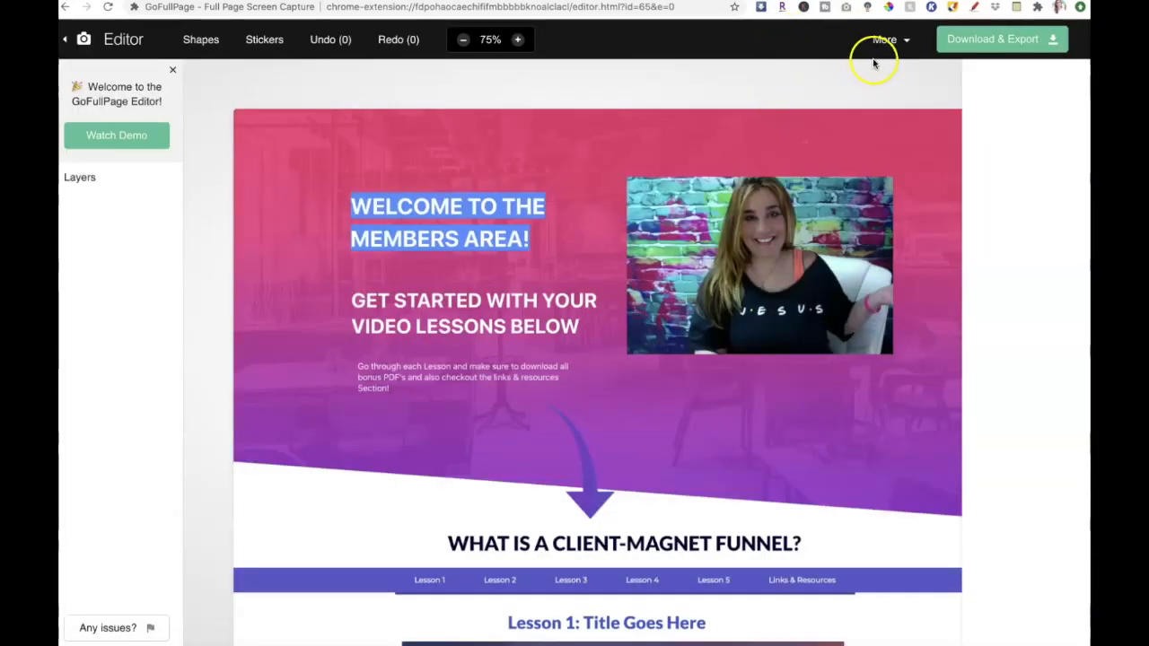
{"action": "mouse_move", "coordinate": [907, 38]}
{"action": "left_click", "coordinate": [837, 72]}
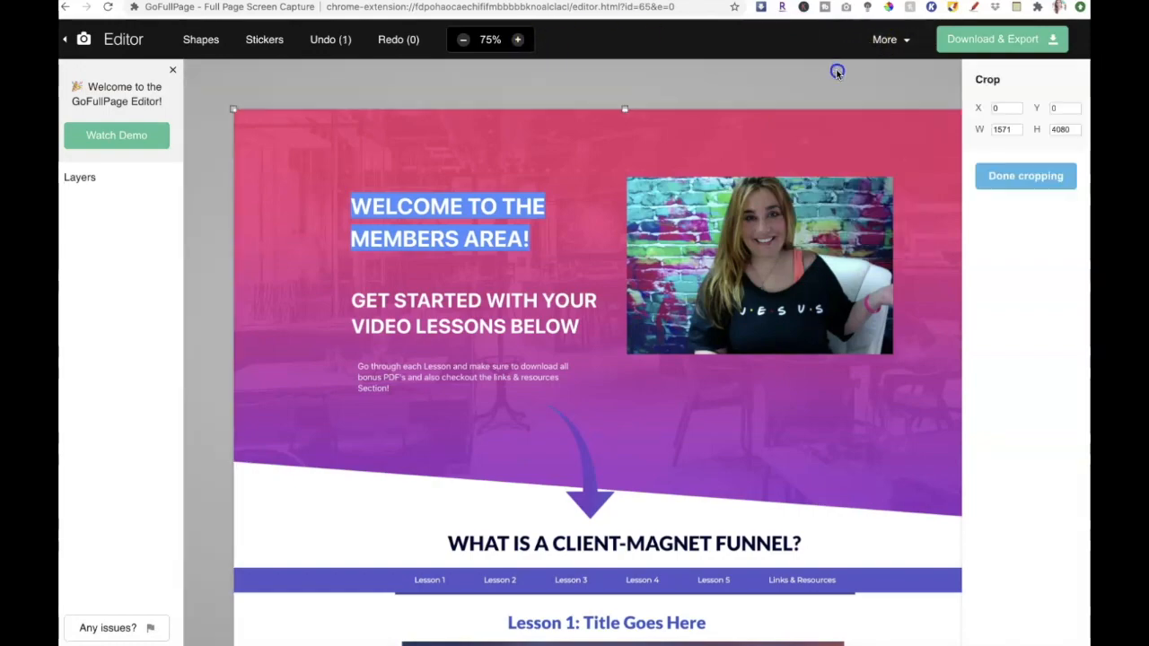
{"action": "scroll", "coordinate": [733, 333], "scroll_direction": "down", "scroll_amount": 20}
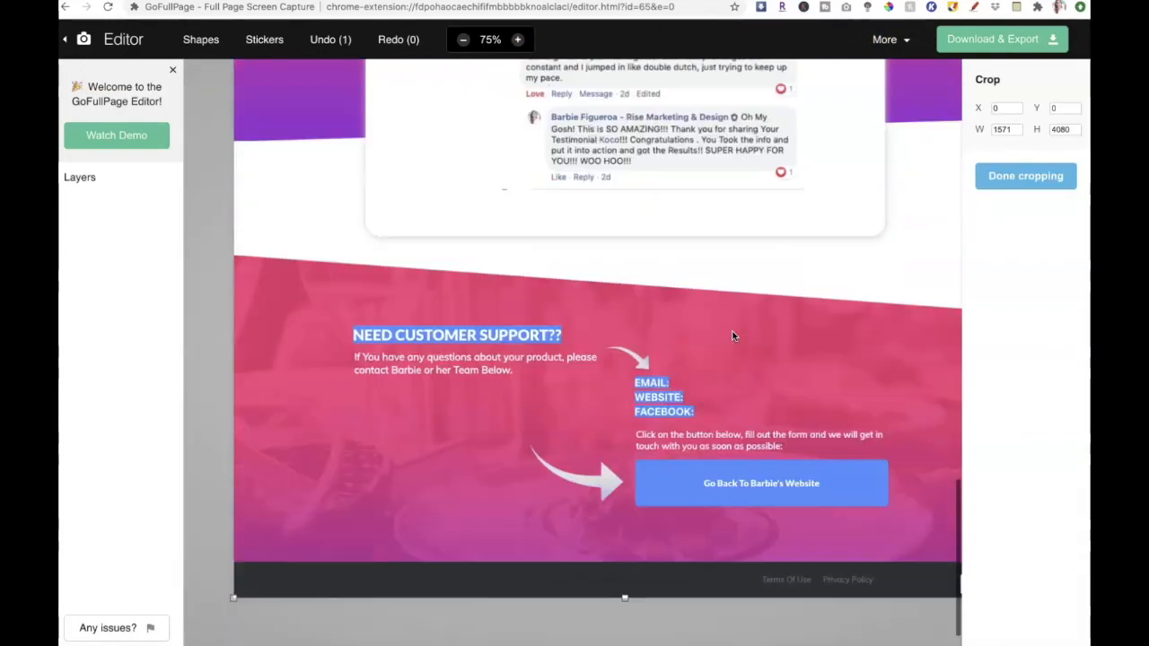
{"action": "left_click_drag", "start_coordinate": [625, 598], "coordinate": [624, 155]}
{"action": "scroll", "coordinate": [619, 270], "scroll_direction": "up", "scroll_amount": 3}
{"action": "left_click_drag", "start_coordinate": [616, 397], "coordinate": [624, 139]}
{"action": "scroll", "coordinate": [624, 269], "scroll_direction": "up", "scroll_amount": 4}
{"action": "left_click_drag", "start_coordinate": [625, 472], "coordinate": [638, 154]}
{"action": "scroll", "coordinate": [638, 269], "scroll_direction": "up", "scroll_amount": 5}
{"action": "left_click_drag", "start_coordinate": [631, 610], "coordinate": [617, 208]}
{"action": "scroll", "coordinate": [628, 269], "scroll_direction": "up", "scroll_amount": 5}
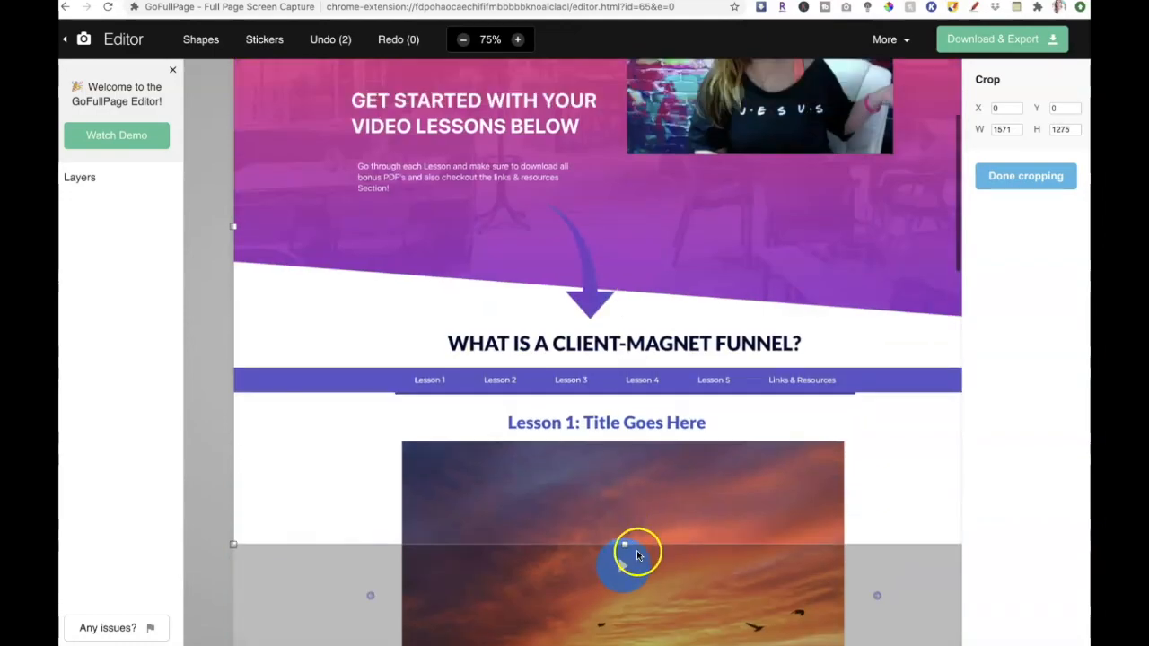
{"action": "left_click_drag", "start_coordinate": [627, 545], "coordinate": [620, 435]}
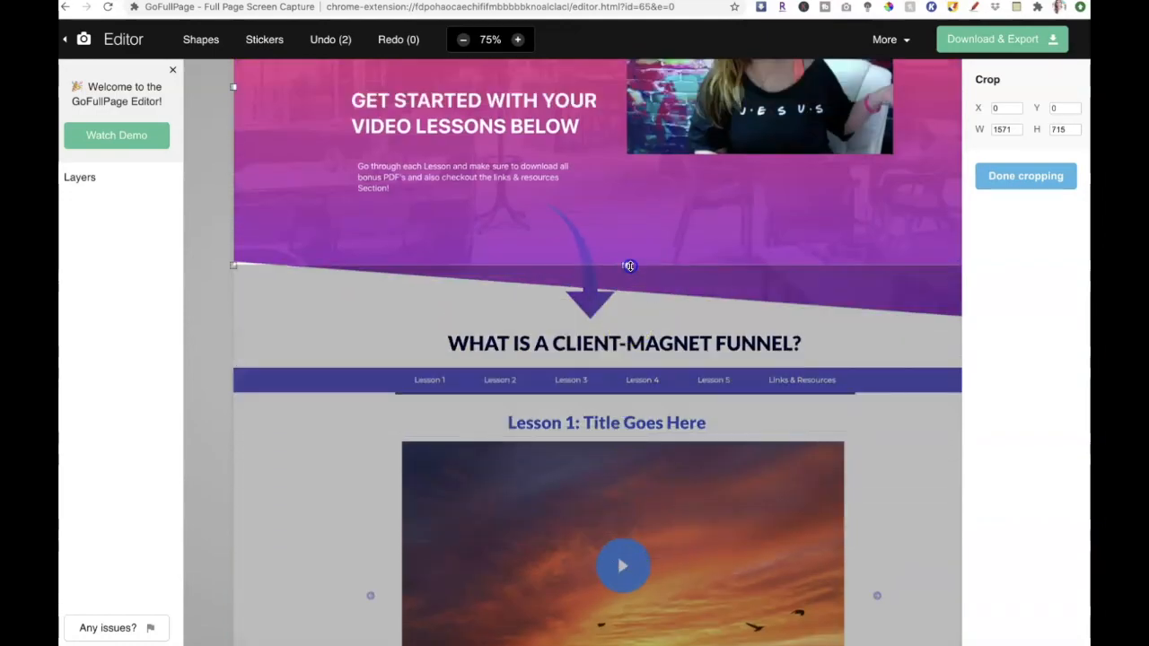
{"action": "mouse_move", "coordinate": [630, 266]}
{"action": "left_mouse_down"}
{"action": "mouse_move", "coordinate": [630, 323]}
{"action": "mouse_move", "coordinate": [631, 287]}
{"action": "left_mouse_up"}
{"action": "scroll", "coordinate": [631, 288], "scroll_direction": "up", "scroll_amount": 3}
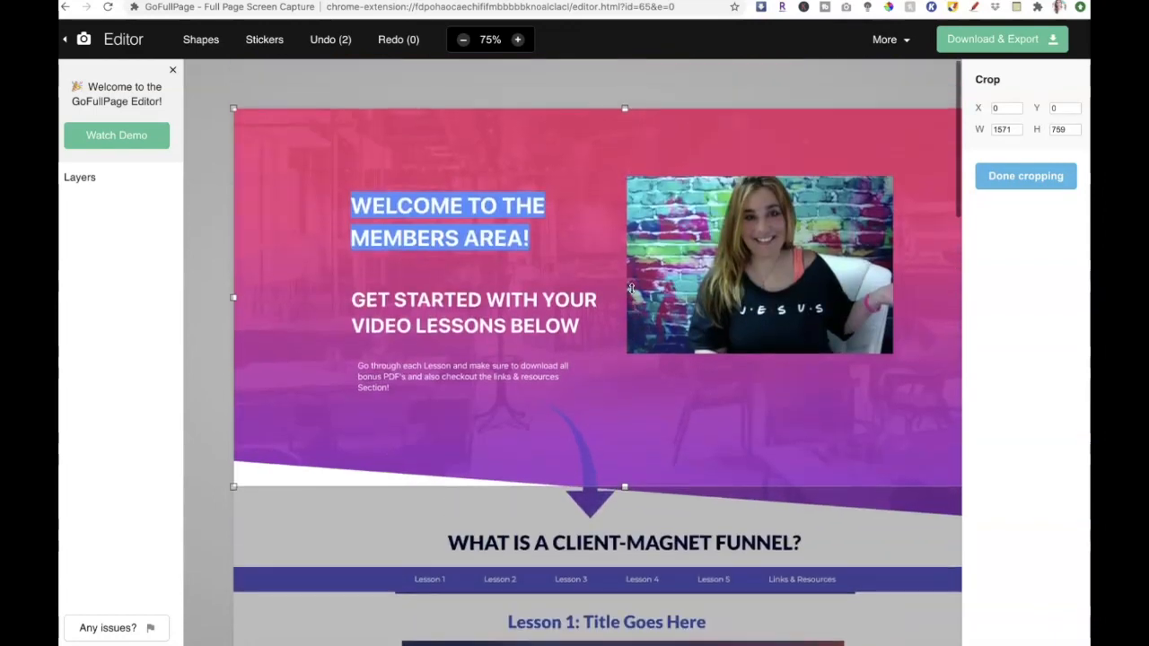
{"action": "left_click", "coordinate": [1009, 179]}
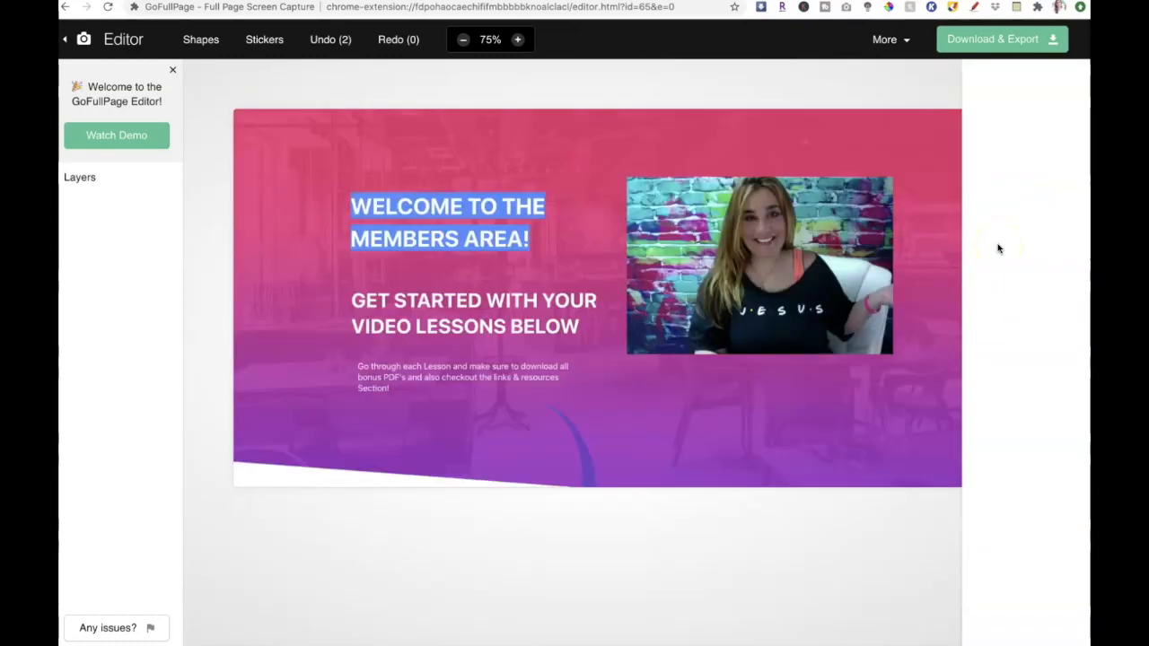
Download the cropped screenshot as a PNG image named Thumbnail-course1 in the Downloads folder.
{"action": "left_click", "coordinate": [954, 39]}
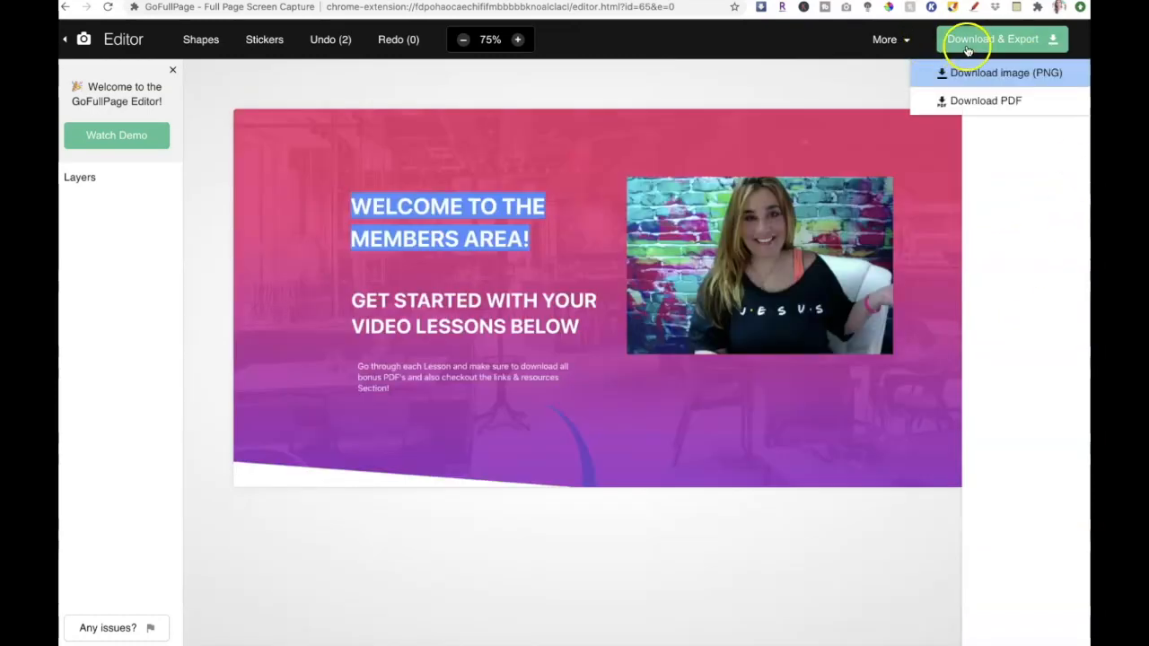
{"action": "left_click", "coordinate": [975, 75]}
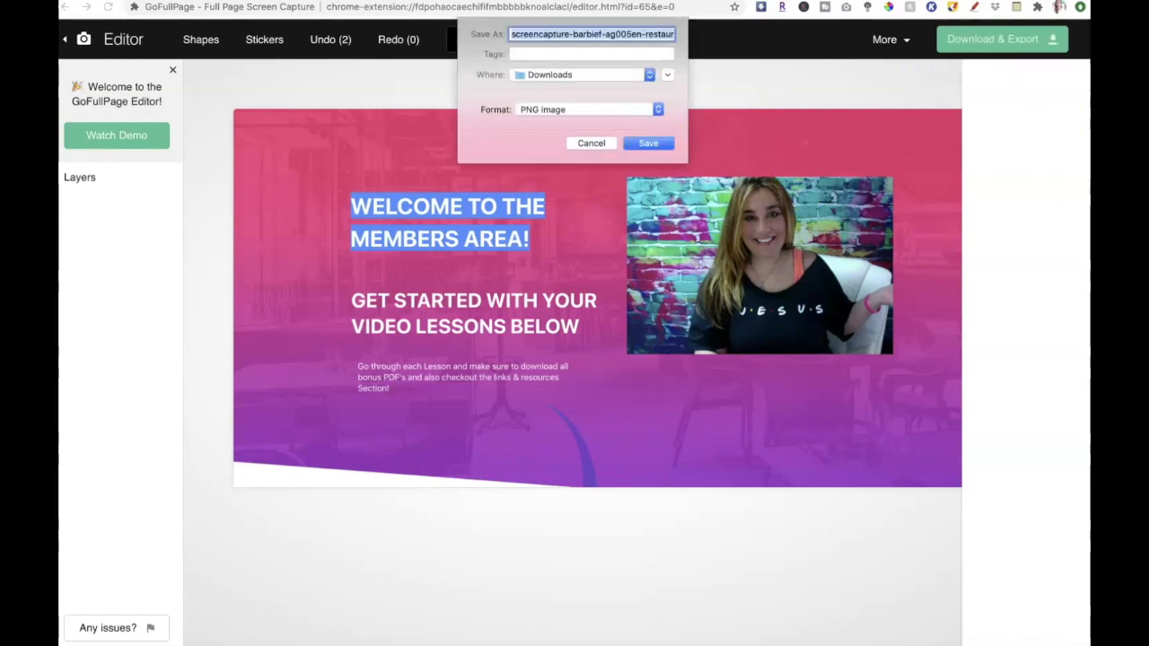
{"action": "type", "text": "Thumbnail-course"}
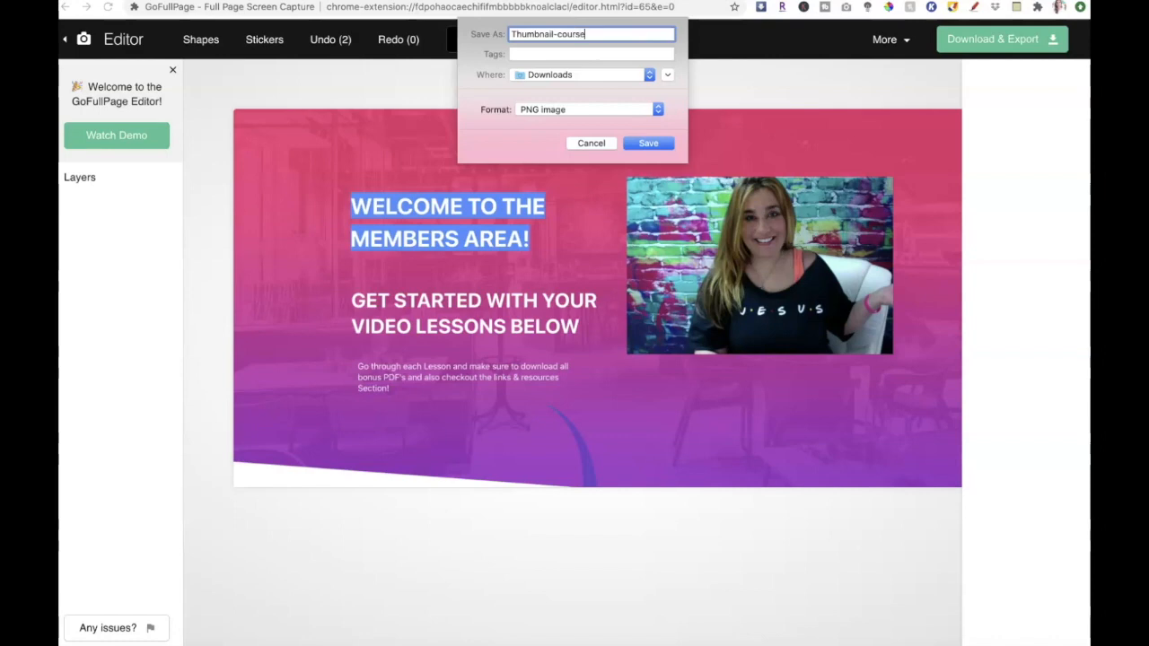
{"action": "key", "text": "Return"}
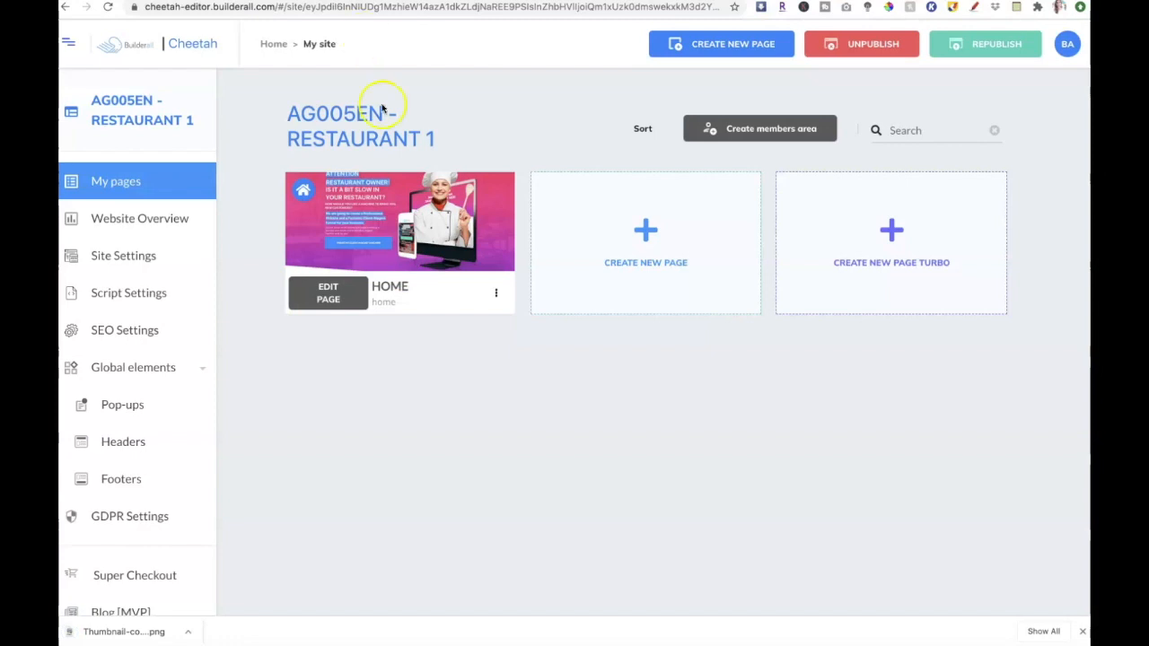
Switch back to the site's page overview and upload Thumbnail-course1.png as an image for the Home page's thumbnail.
{"action": "mouse_move", "coordinate": [403, 218]}
{"action": "left_click", "coordinate": [401, 220]}
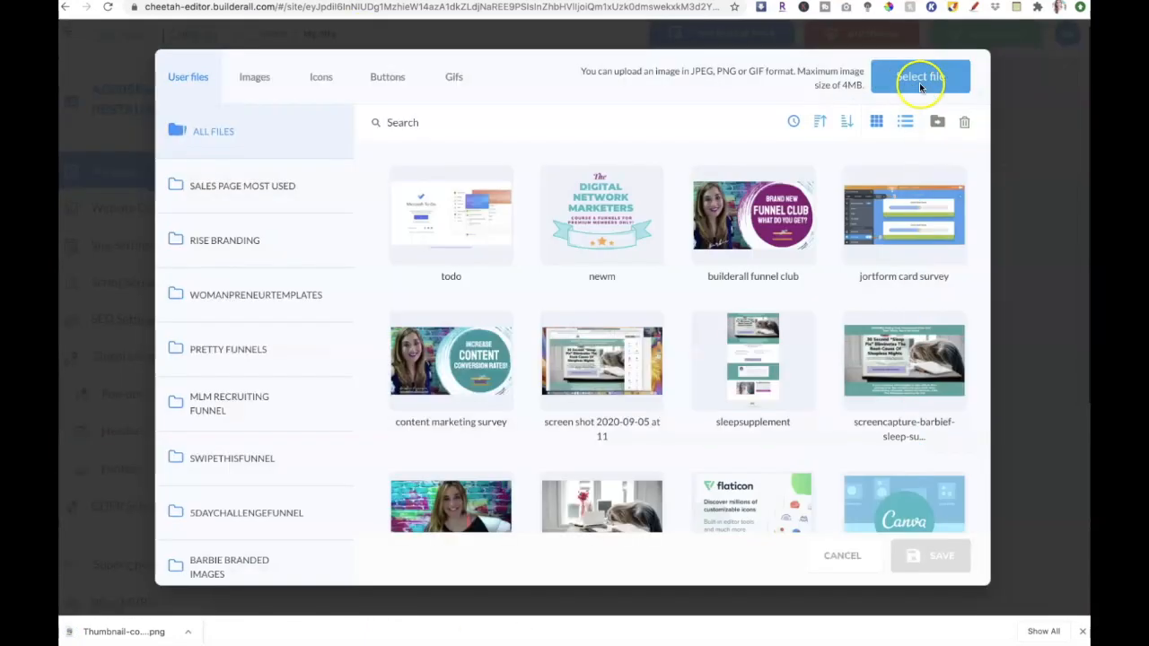
{"action": "left_click", "coordinate": [925, 75]}
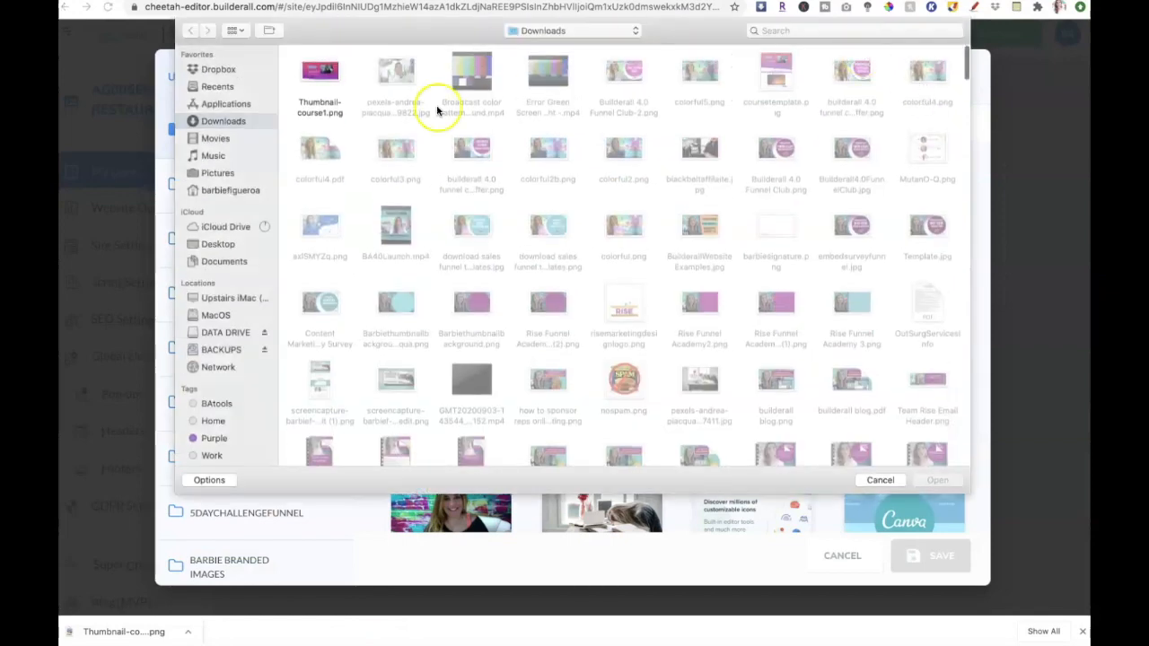
{"action": "left_click", "coordinate": [310, 78]}
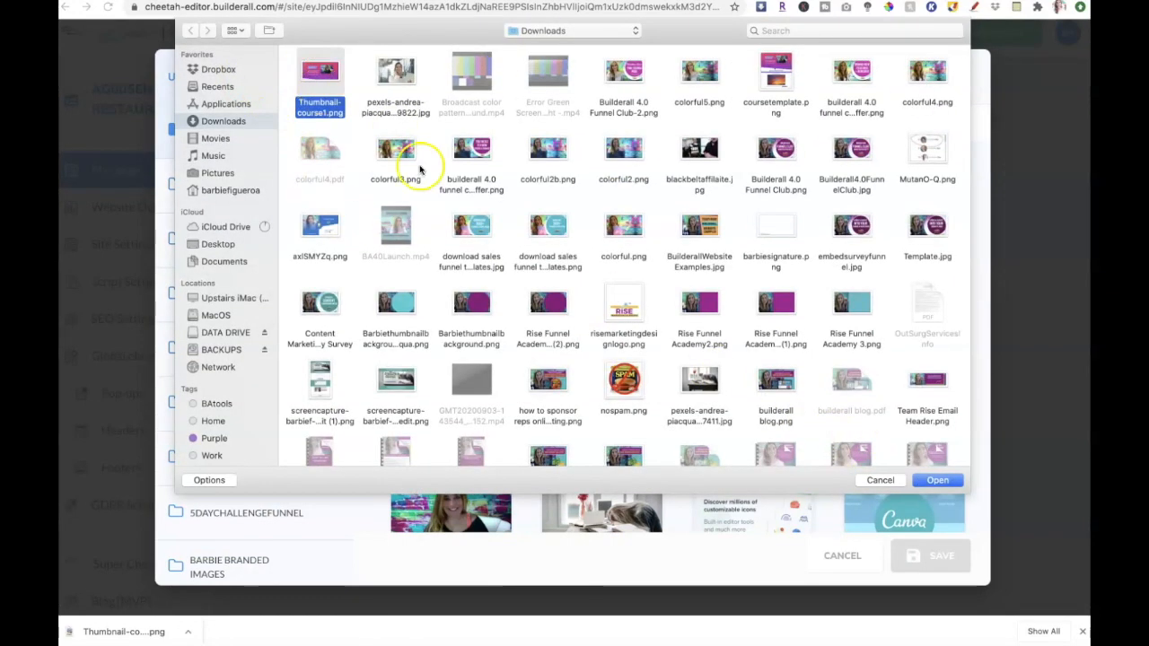
{"action": "left_click", "coordinate": [937, 481]}
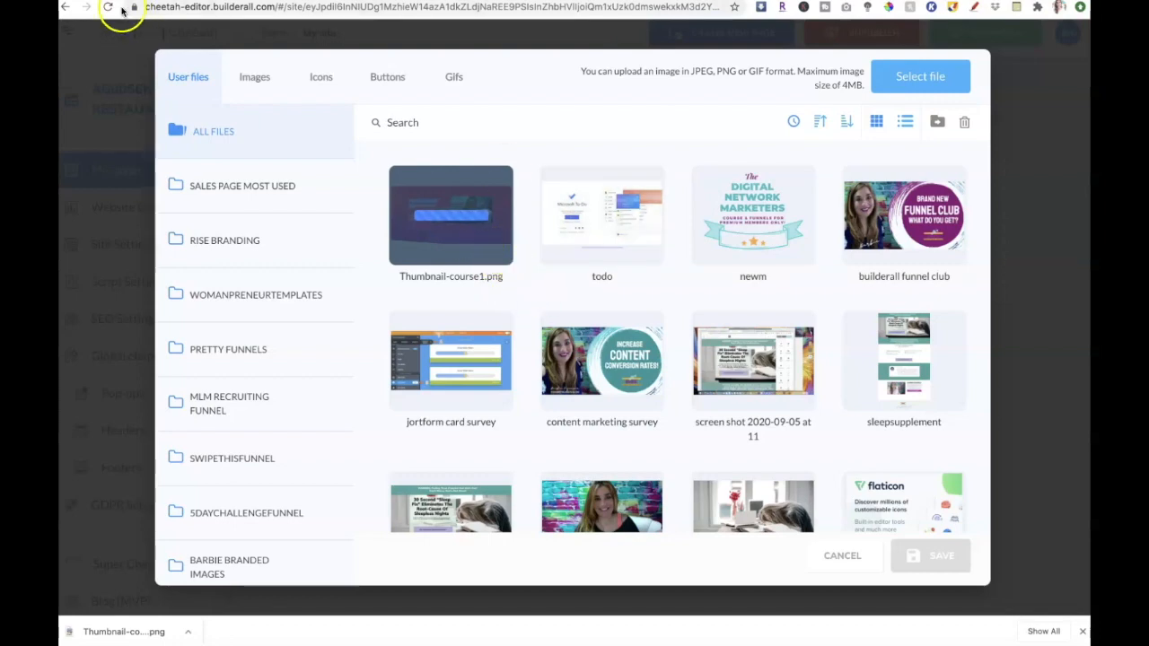
Choose the uploaded Thumbnail-course1.png and save it as the Home page's thumbnail.
{"action": "left_click", "coordinate": [494, 257]}
{"action": "left_click", "coordinate": [936, 558]}
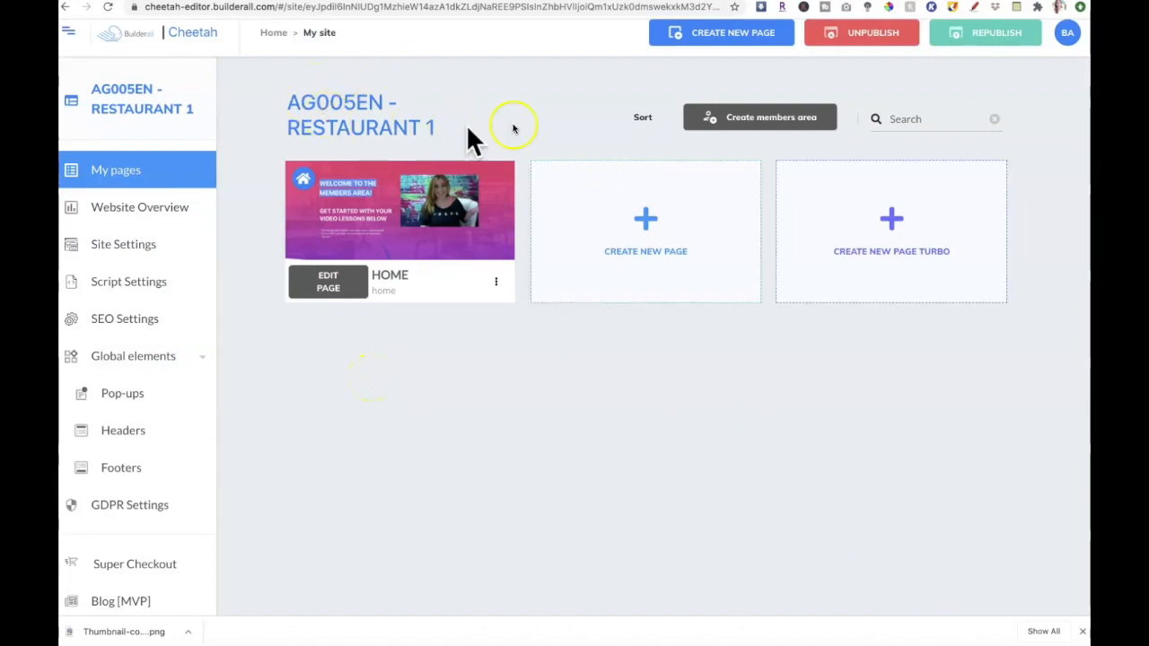
Open the Home page's settings and rename the page as Mini-Course Members Area.
{"action": "left_click", "coordinate": [495, 282]}
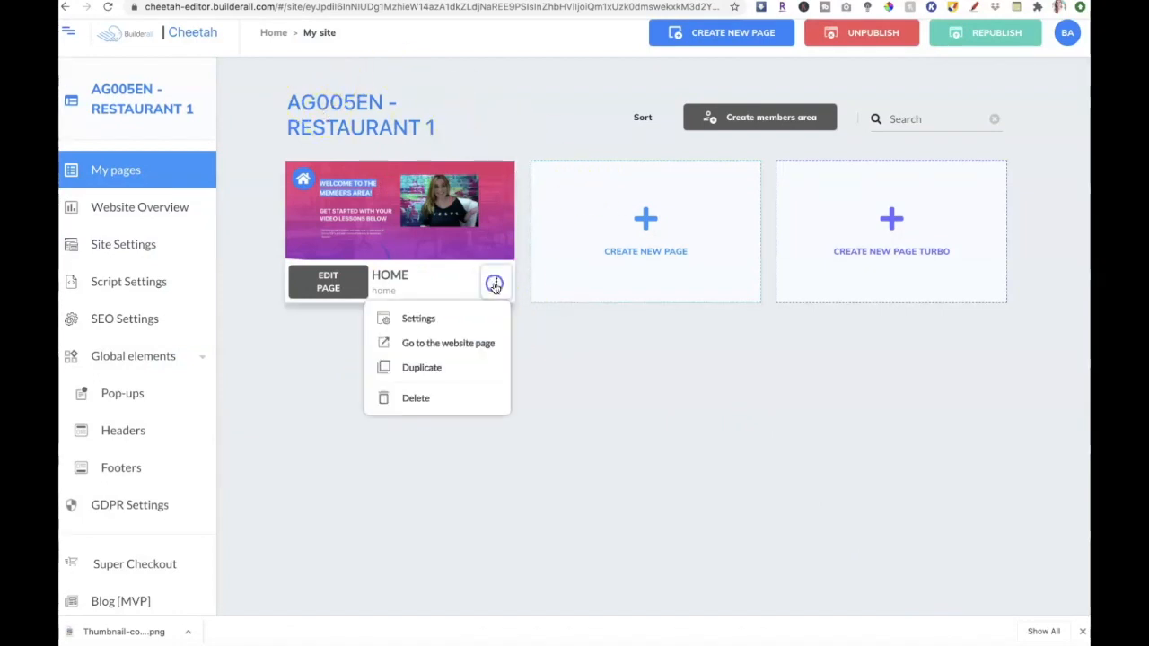
{"action": "left_click", "coordinate": [443, 321]}
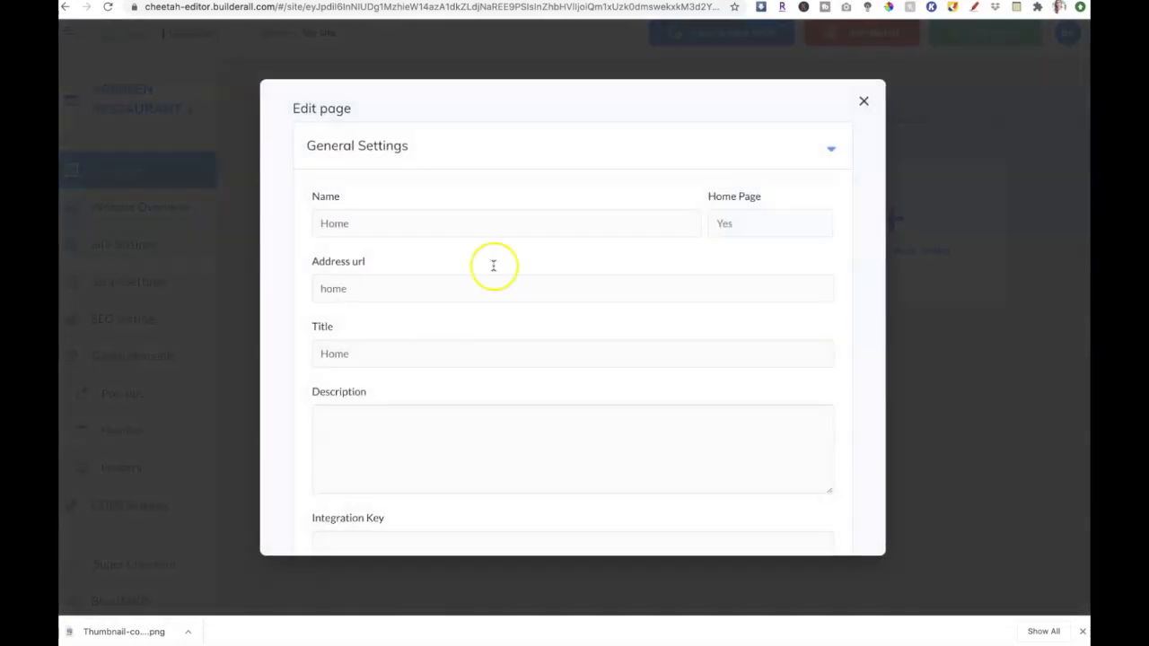
{"action": "left_click_drag", "start_coordinate": [362, 223], "coordinate": [295, 226]}
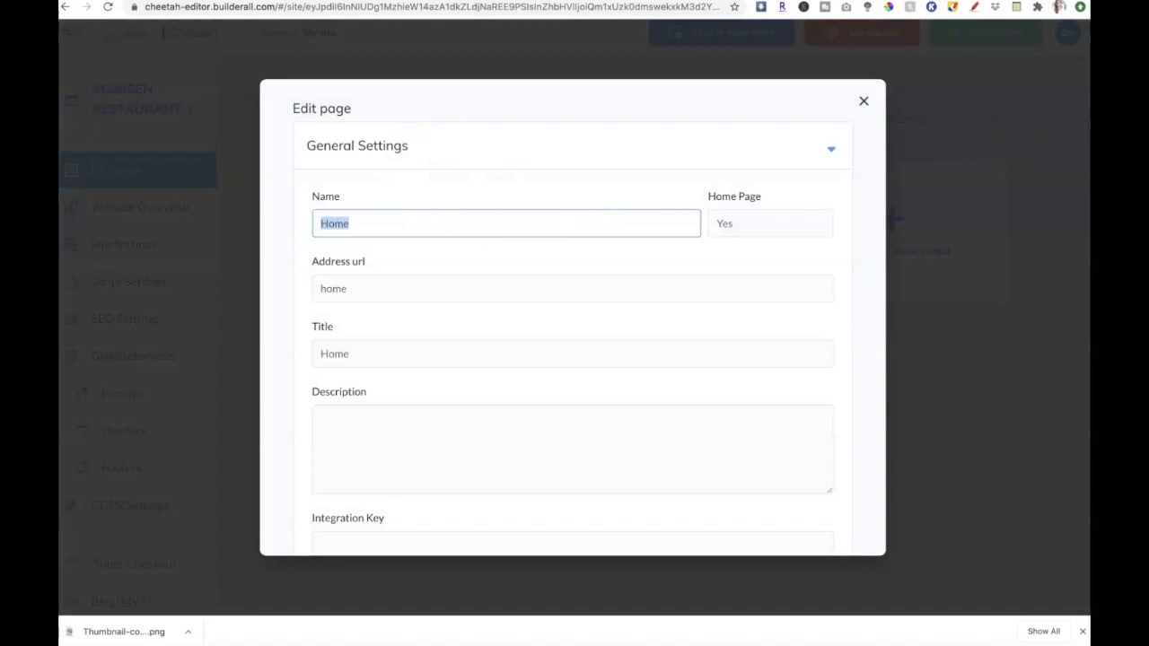
{"action": "type", "text": "Mini-Course Members Area"}
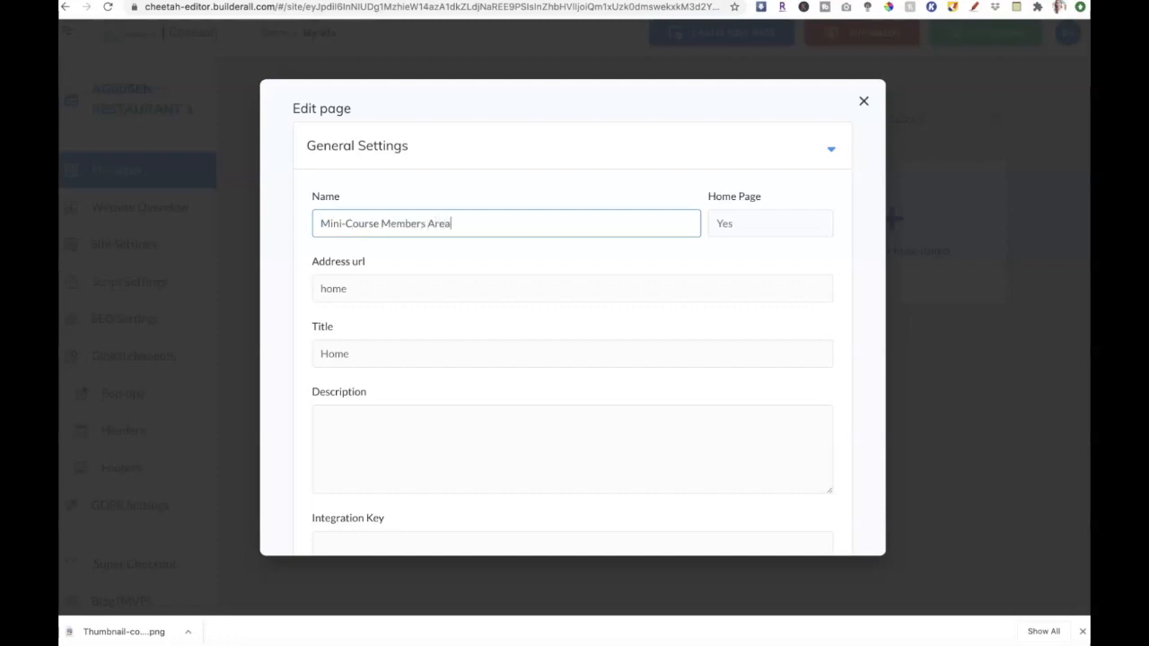
{"action": "key", "text": "Tab"}
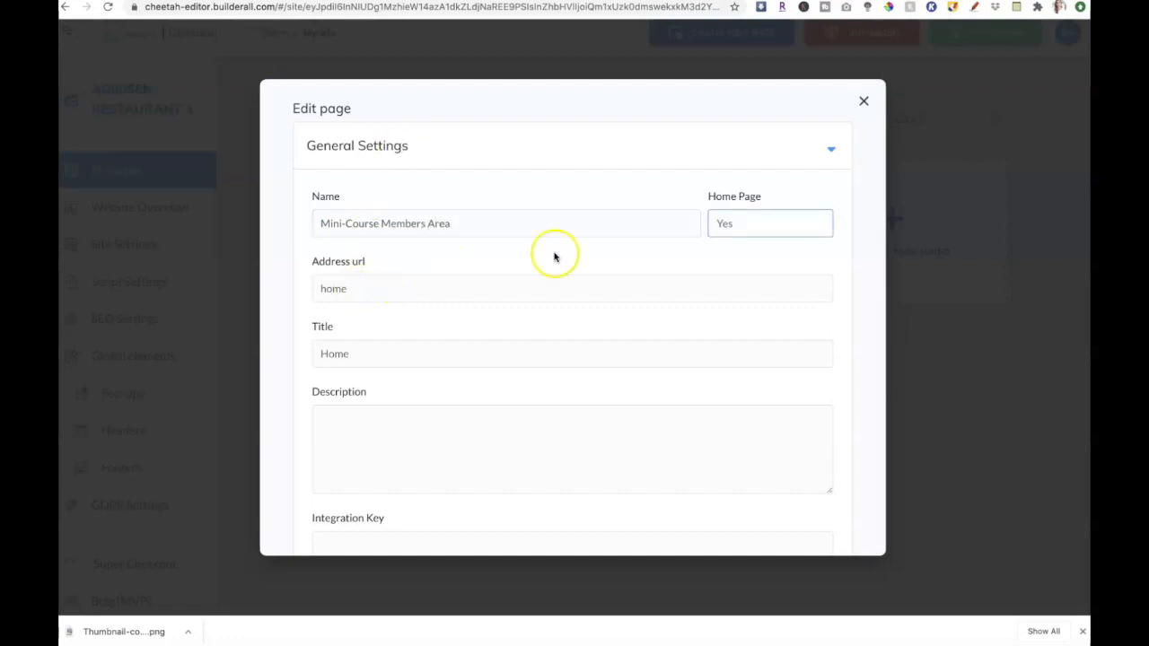
Set the page's address URL to members-area and its title to Mini-Course Members Area, and save the page settings.
{"action": "left_click", "coordinate": [360, 289]}
{"action": "left_click_drag", "start_coordinate": [360, 289], "coordinate": [318, 288]}
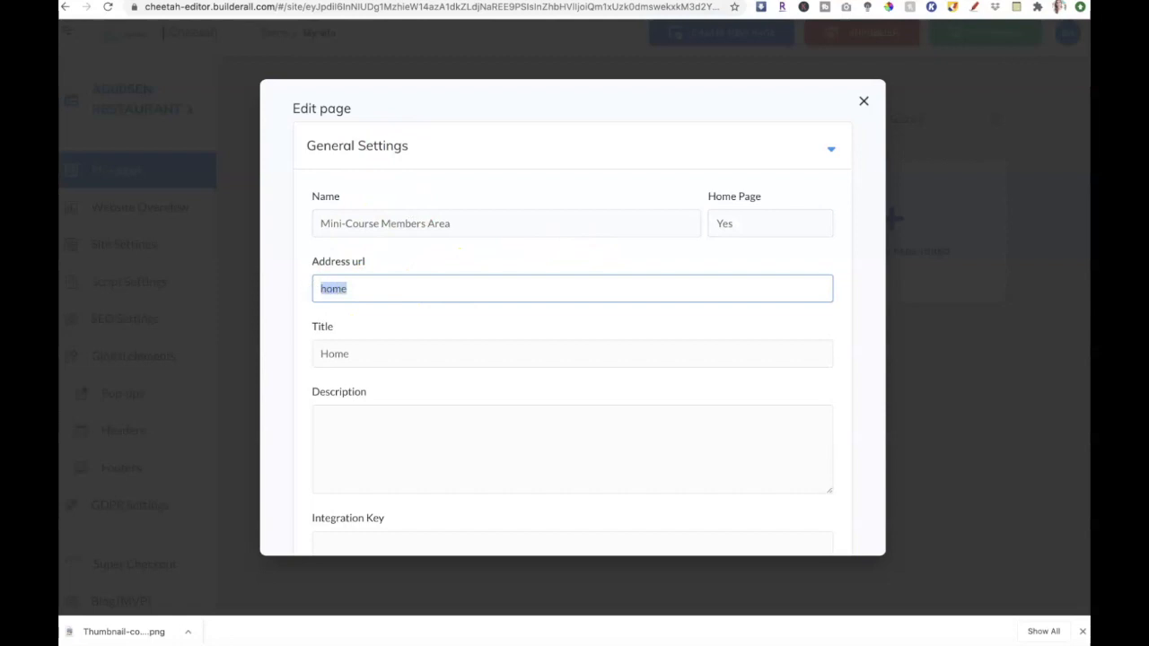
{"action": "type", "text": "members-area"}
{"action": "double_click", "coordinate": [323, 353]}
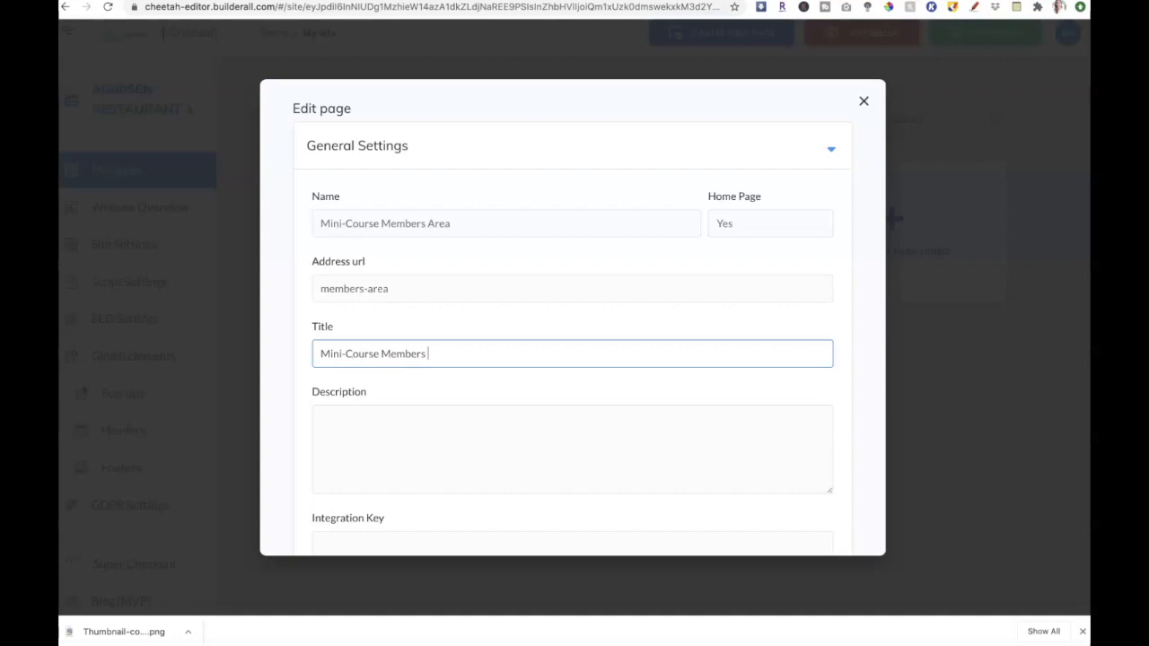
{"action": "scroll", "coordinate": [769, 270], "scroll_direction": "down", "scroll_amount": 10}
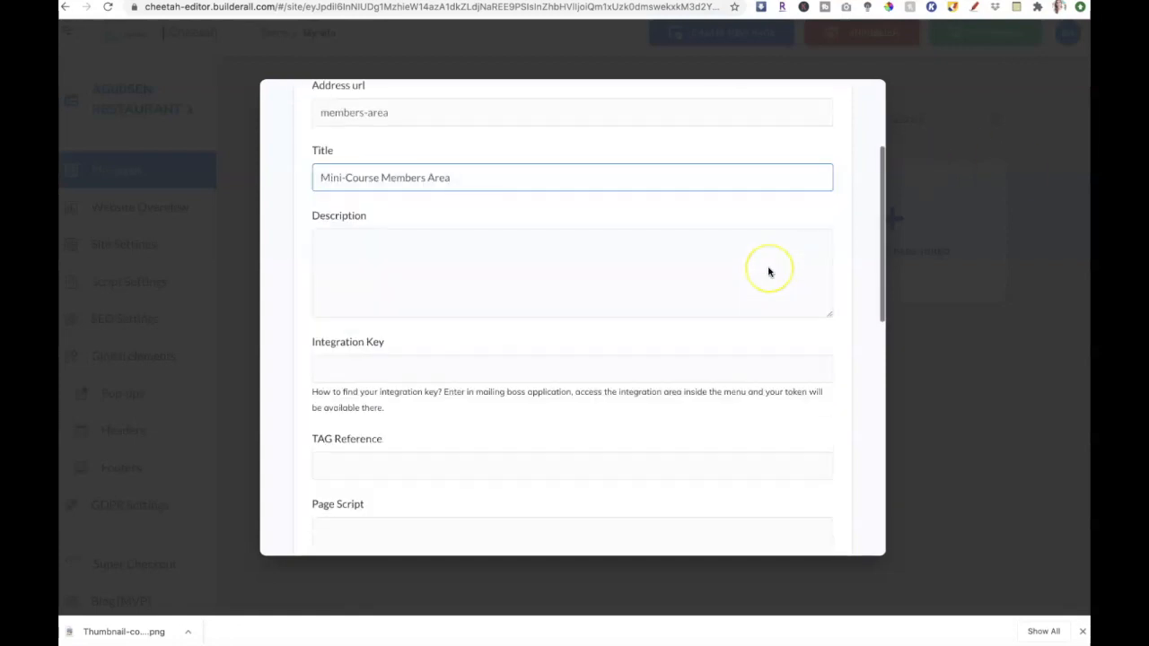
{"action": "left_click", "coordinate": [813, 520]}
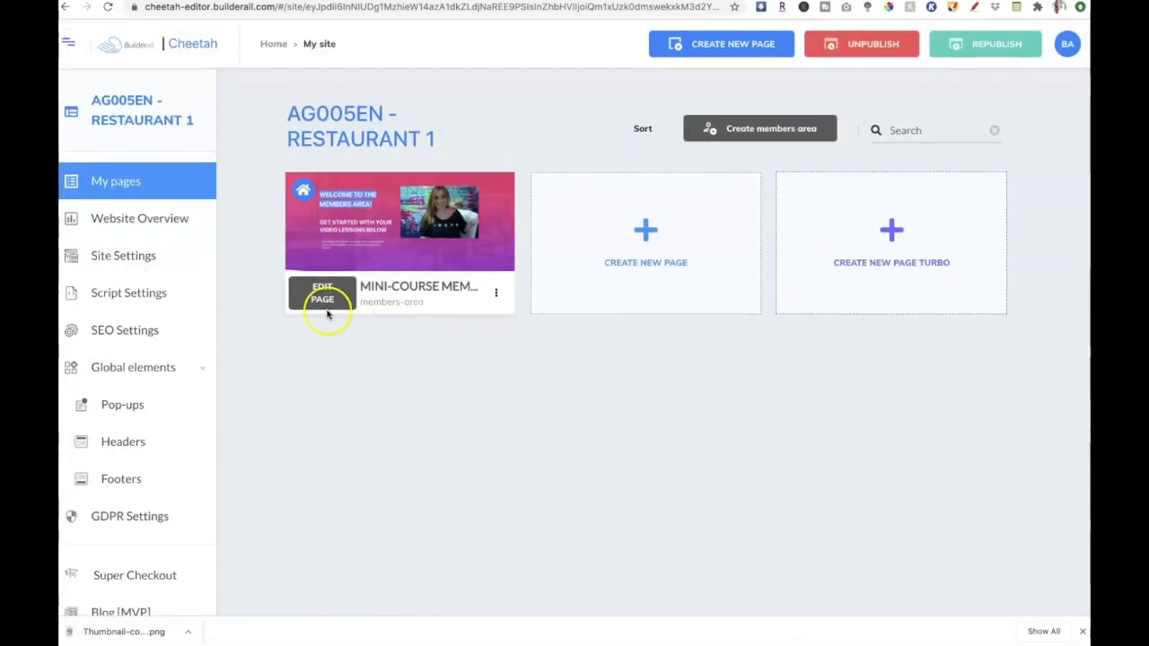
Open the live version of the renamed members area page and look through its sections.
{"action": "left_click_drag", "start_coordinate": [360, 287], "coordinate": [473, 287]}
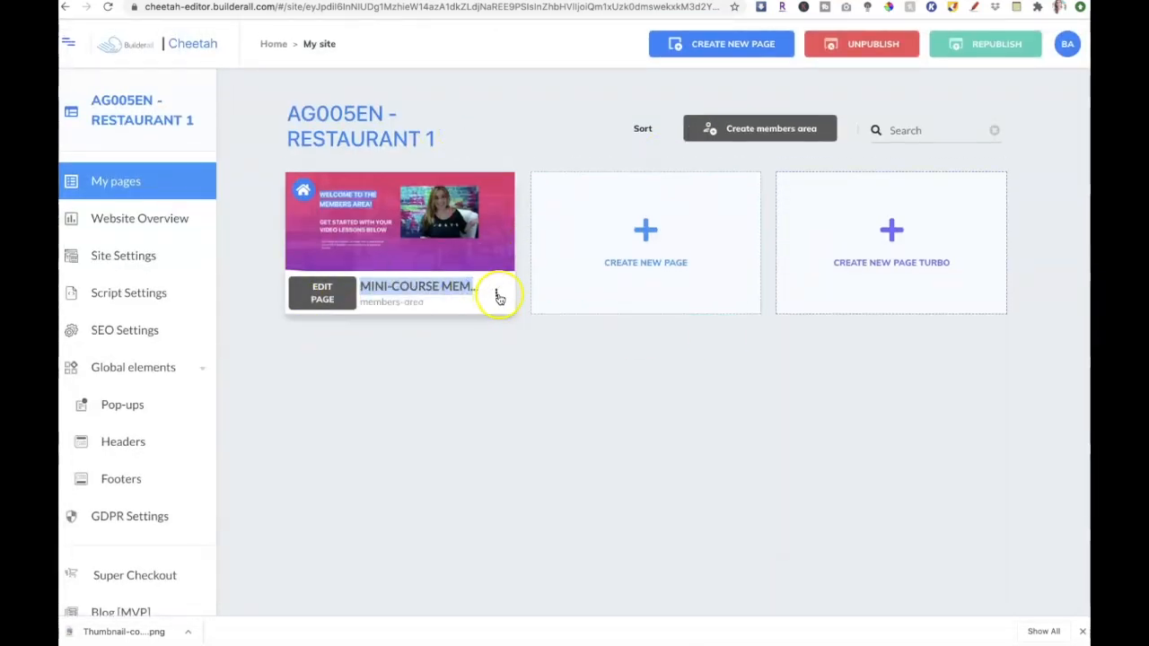
{"action": "left_click", "coordinate": [497, 294]}
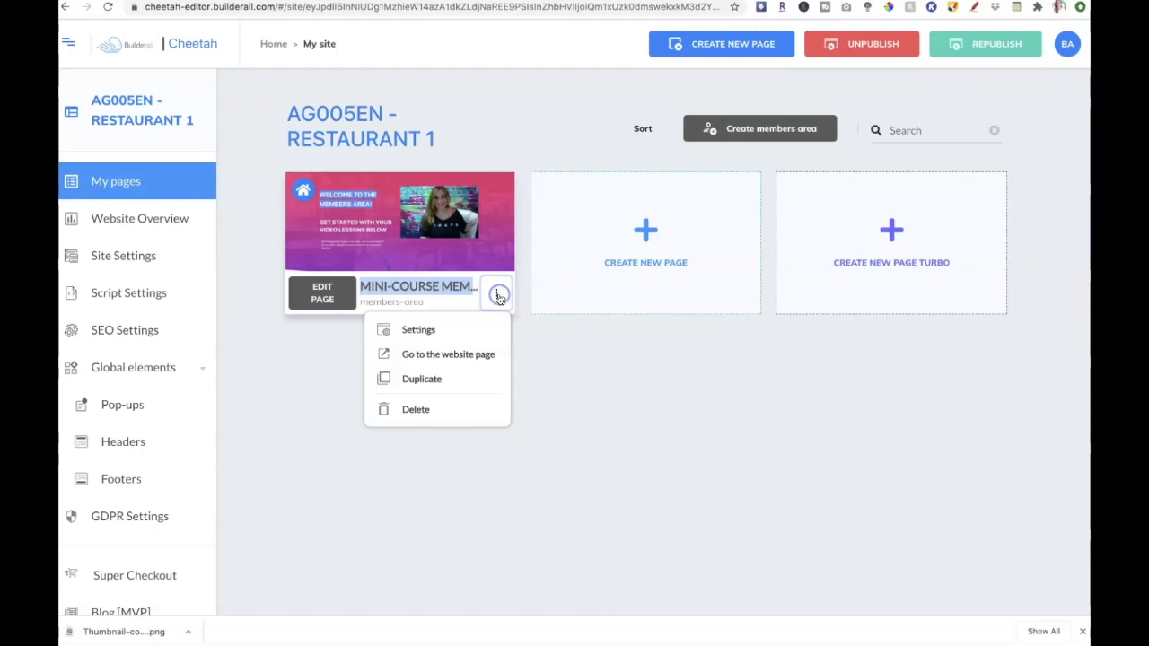
{"action": "left_click", "coordinate": [444, 357]}
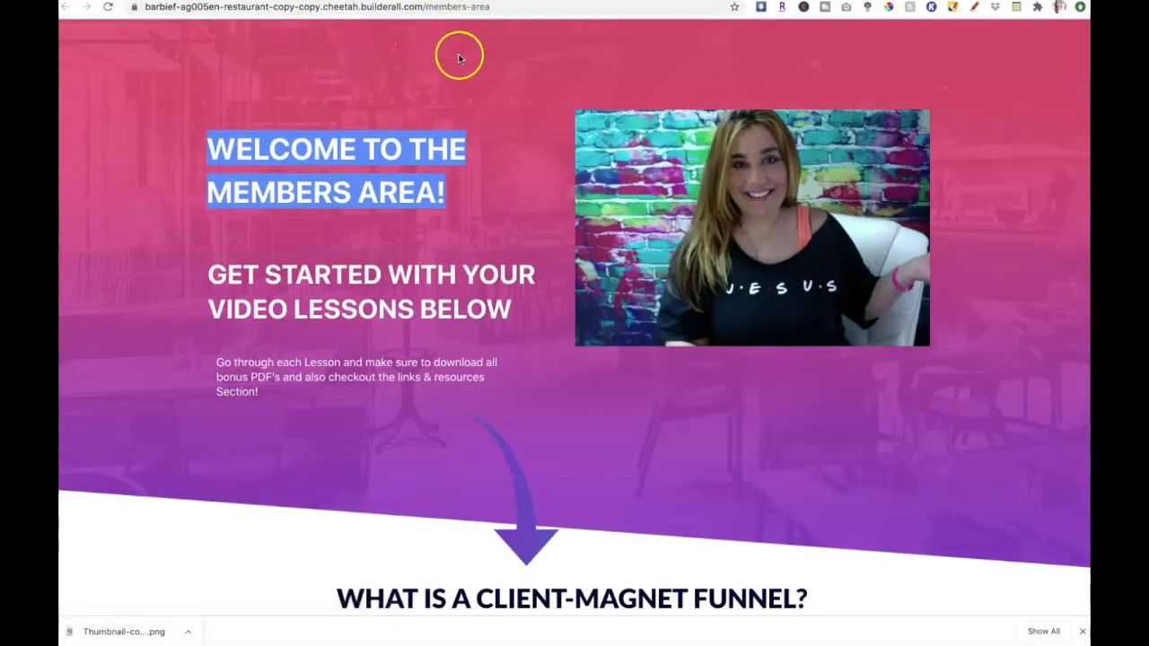
{"action": "scroll", "coordinate": [492, 127], "scroll_direction": "down", "scroll_amount": 6}
{"action": "scroll", "coordinate": [492, 132], "scroll_direction": "down", "scroll_amount": 15}
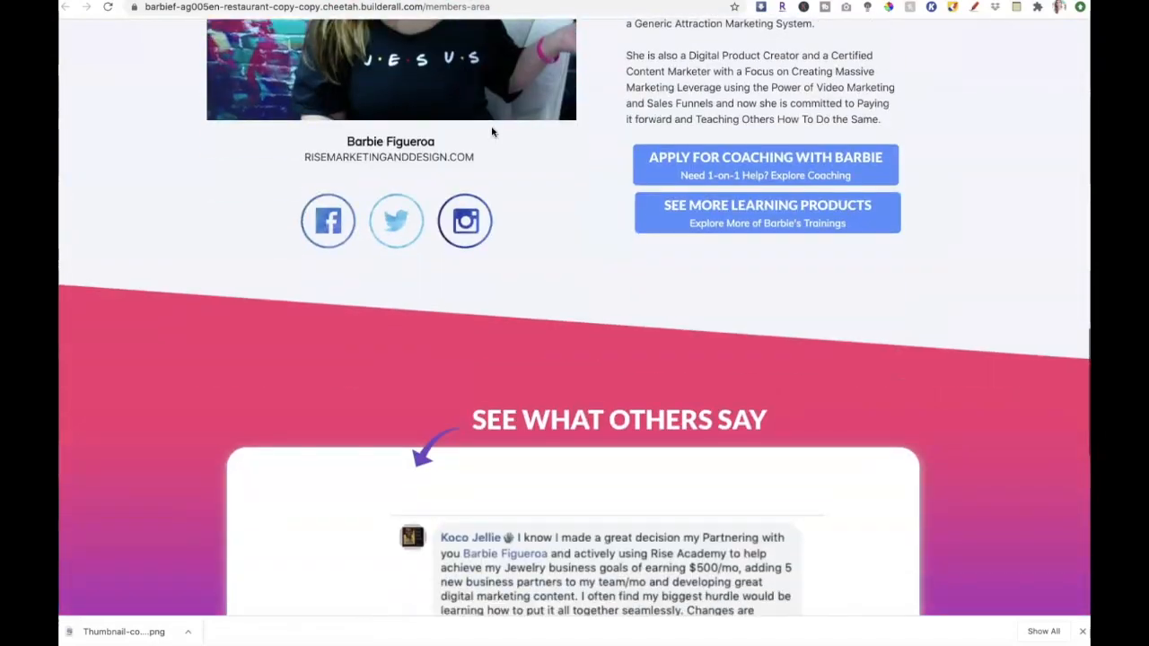
{"action": "scroll", "coordinate": [491, 132], "scroll_direction": "up", "scroll_amount": 20}
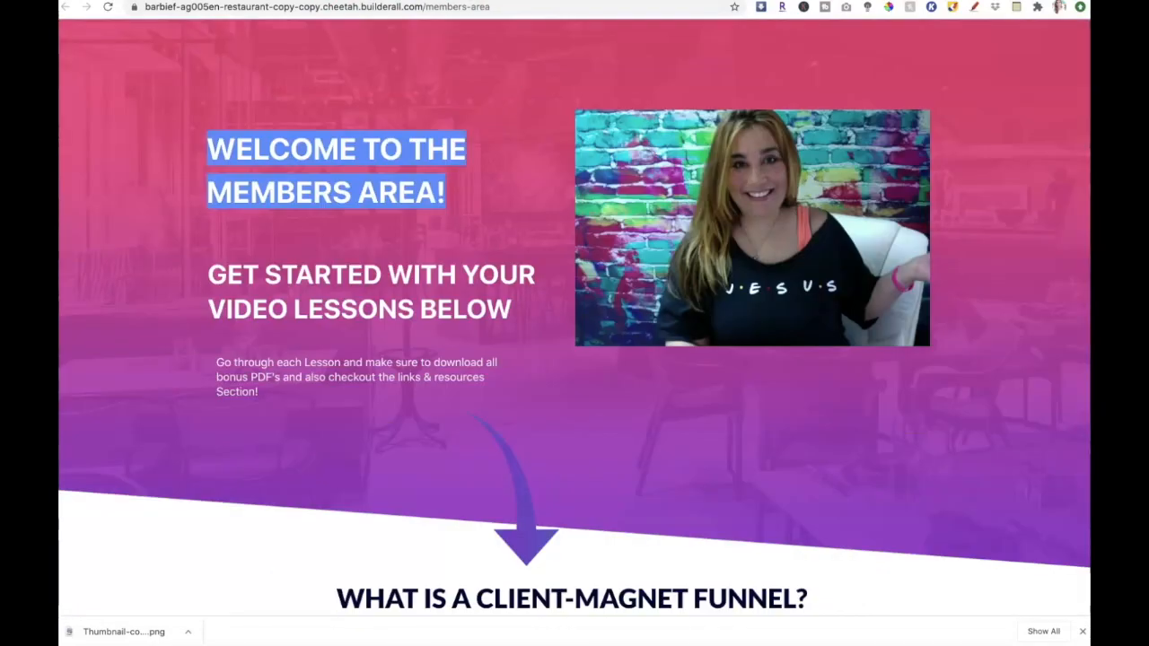
Return to the editor's website list and open the settings of the published AG005EN - RESTAURANT 1 site.
{"action": "left_click", "coordinate": [288, 1]}
{"action": "left_click_drag", "start_coordinate": [293, 115], "coordinate": [439, 134]}
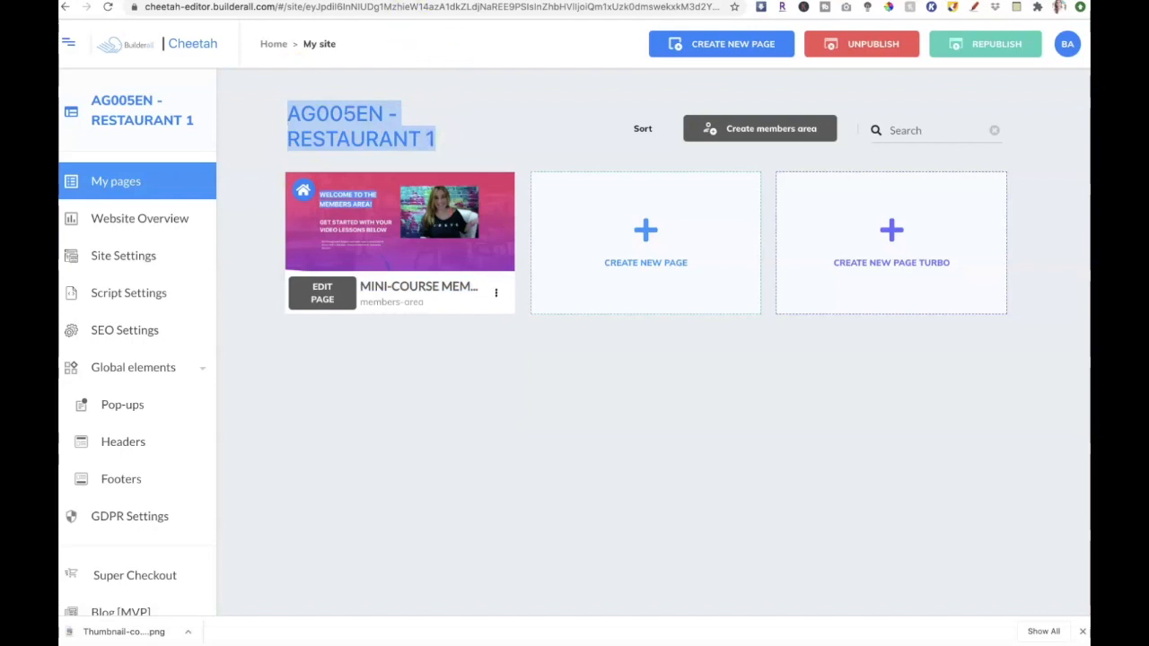
{"action": "left_click", "coordinate": [504, 131]}
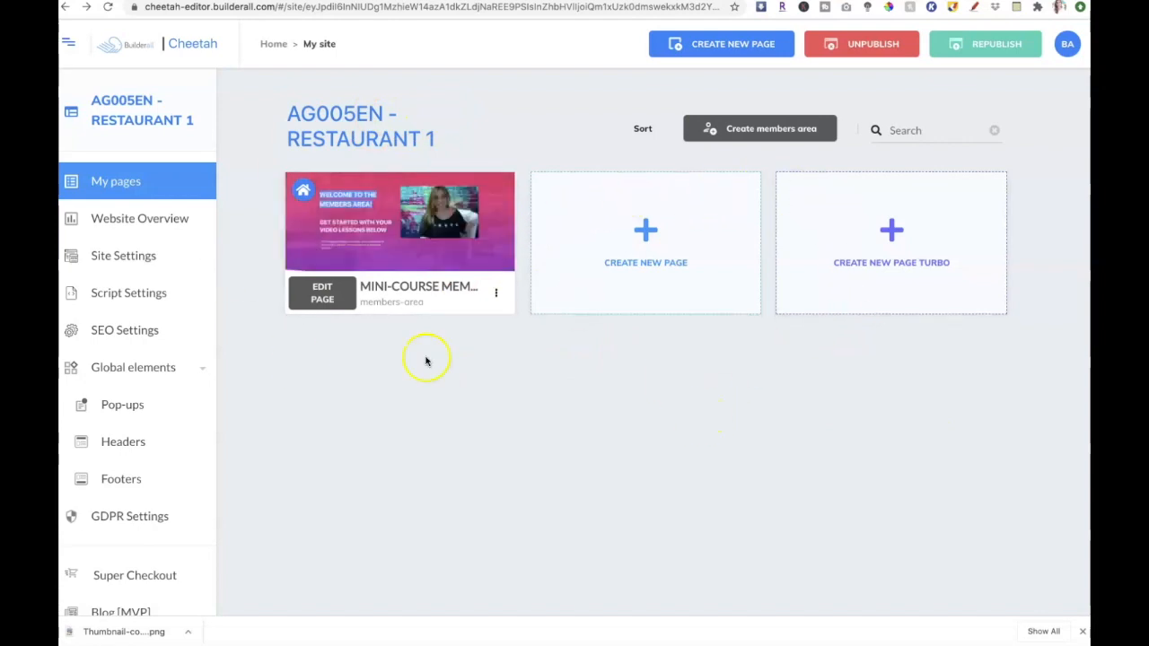
{"action": "left_click", "coordinate": [274, 44]}
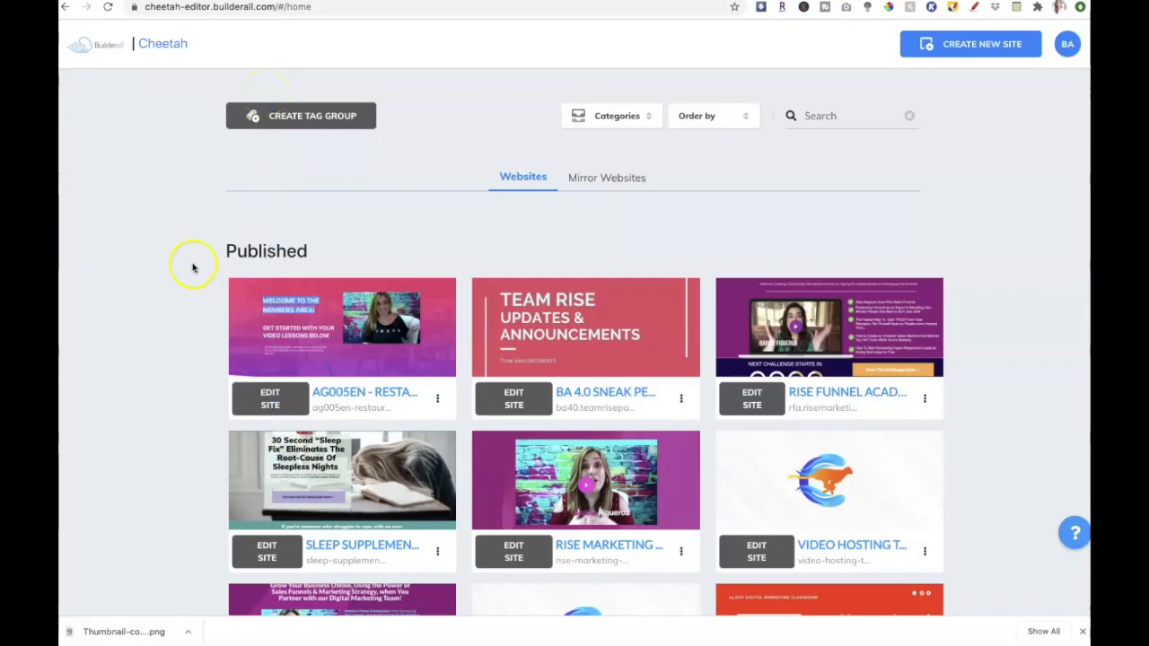
{"action": "scroll", "coordinate": [179, 251], "scroll_direction": "down", "scroll_amount": 3}
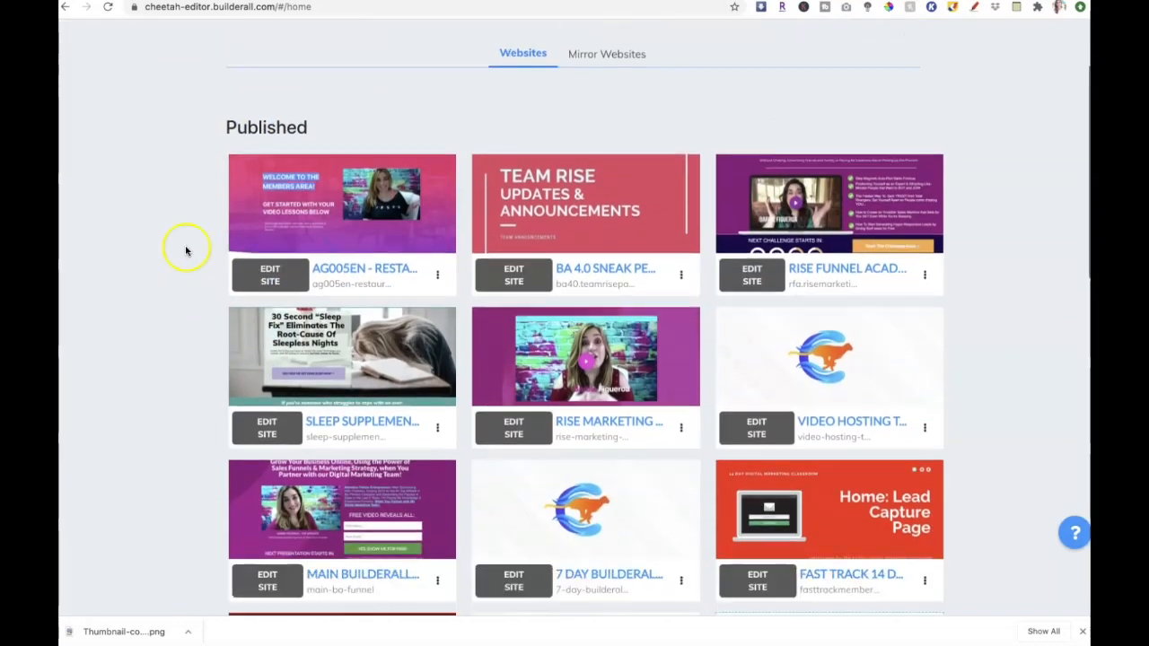
{"action": "left_click", "coordinate": [437, 275]}
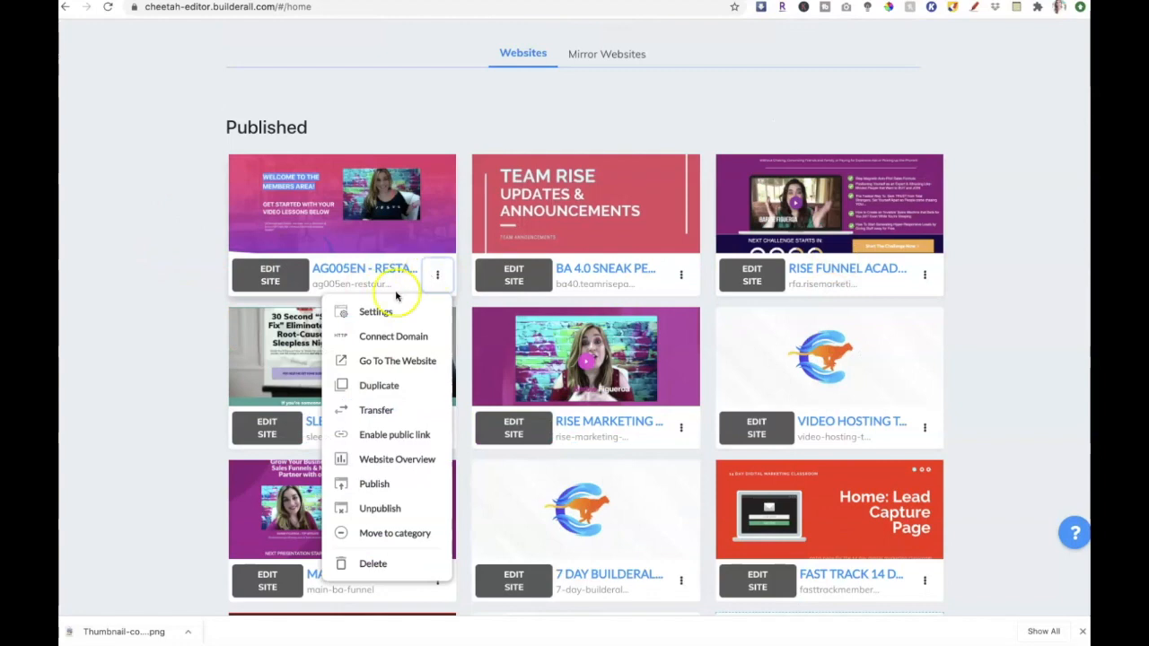
{"action": "left_click", "coordinate": [375, 311]}
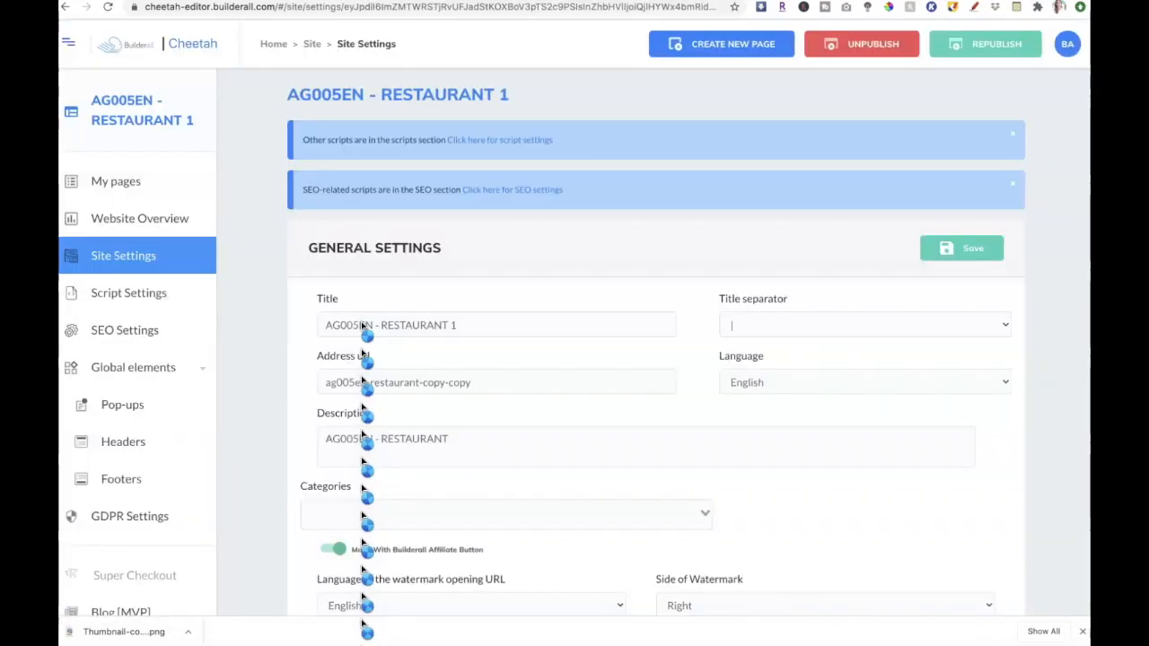
Replace the site's title with the owner's first name in possessive form followed by "Mini Course".
{"action": "left_click_drag", "start_coordinate": [456, 325], "coordinate": [302, 310]}
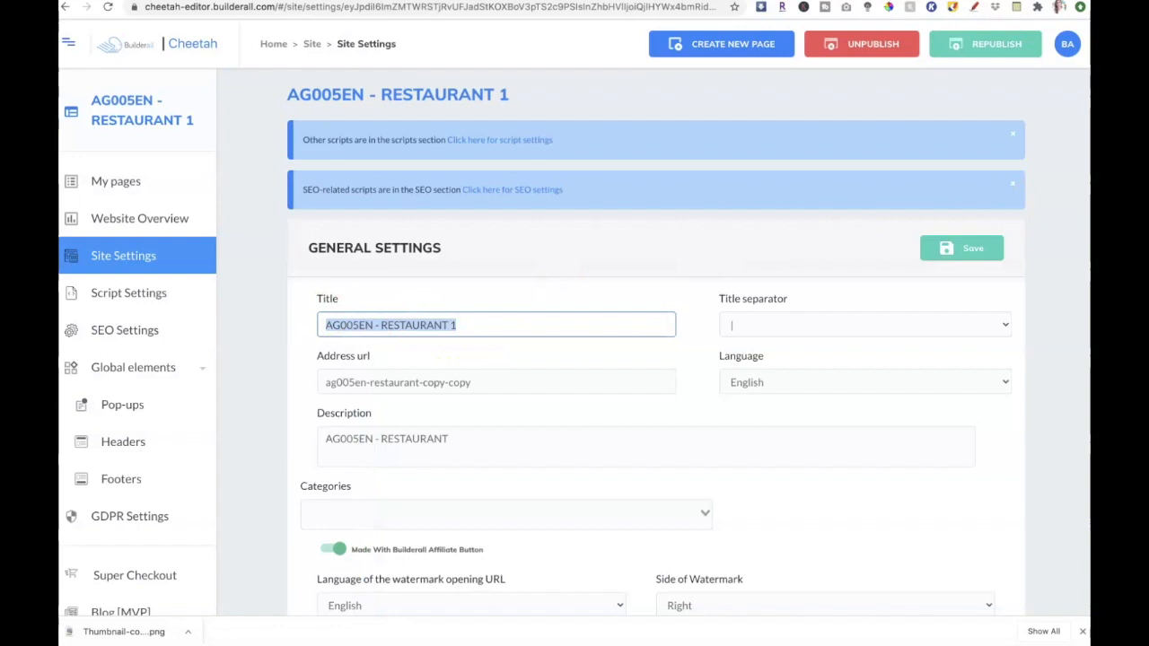
{"action": "type", "text": "Barbie's Mini Course"}
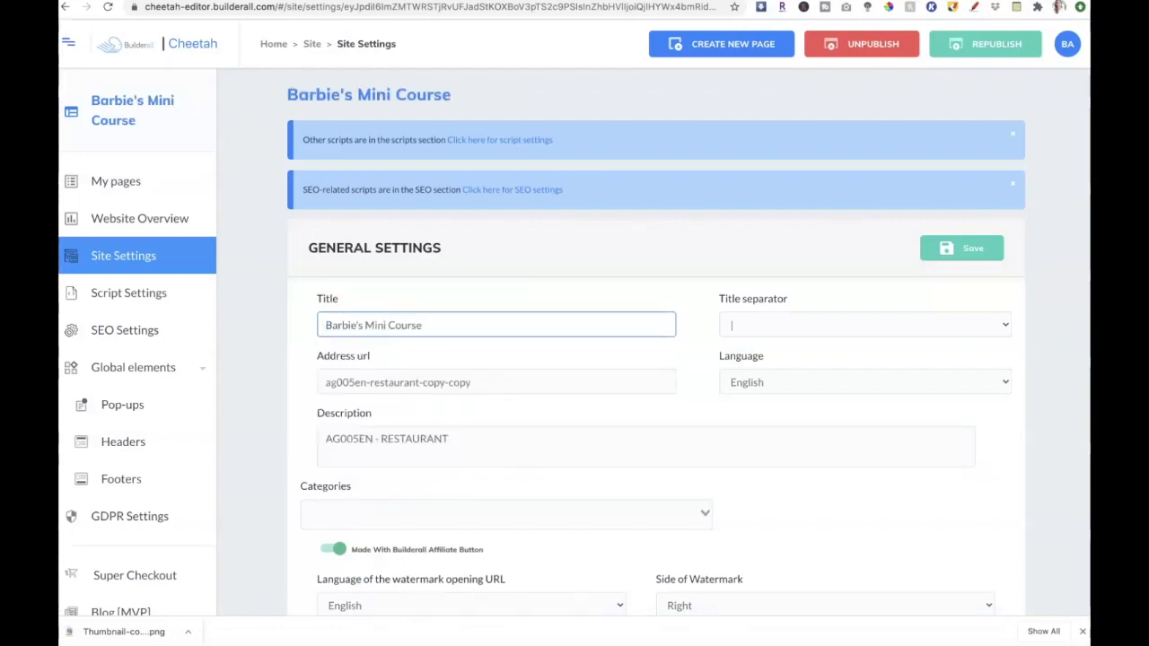
{"action": "key", "text": "Tab"}
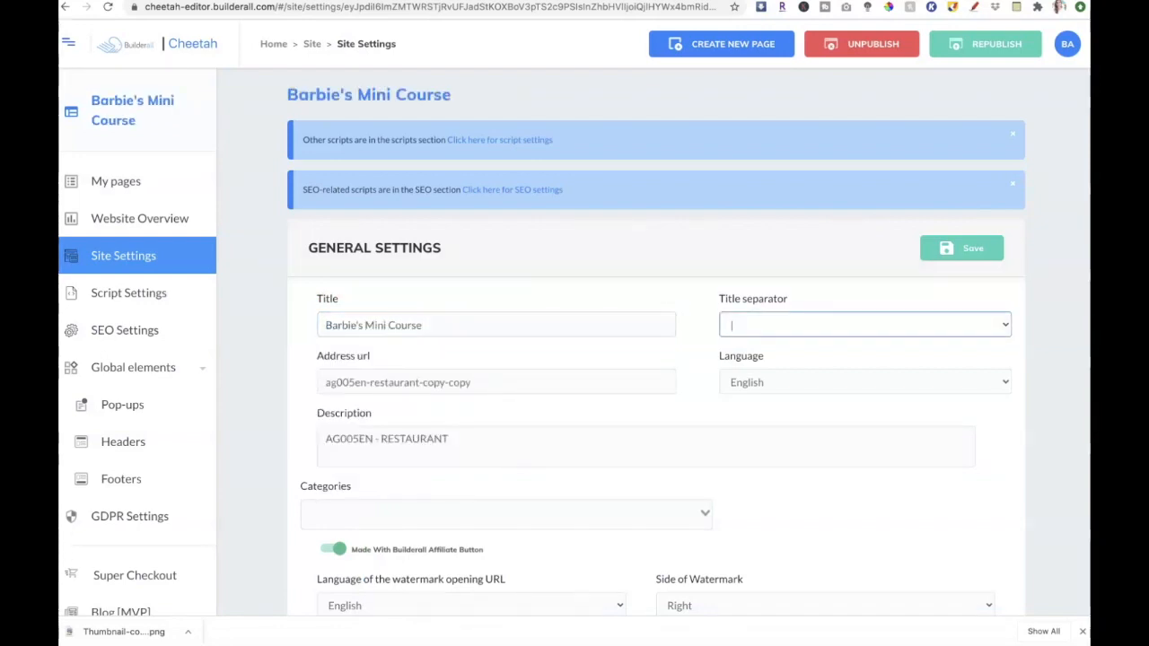
Set the site's address URL to the owner's first name plus "-minicourse" and its description to the possessive first name plus "Mini-Course".
{"action": "left_click_drag", "start_coordinate": [473, 385], "coordinate": [314, 378]}
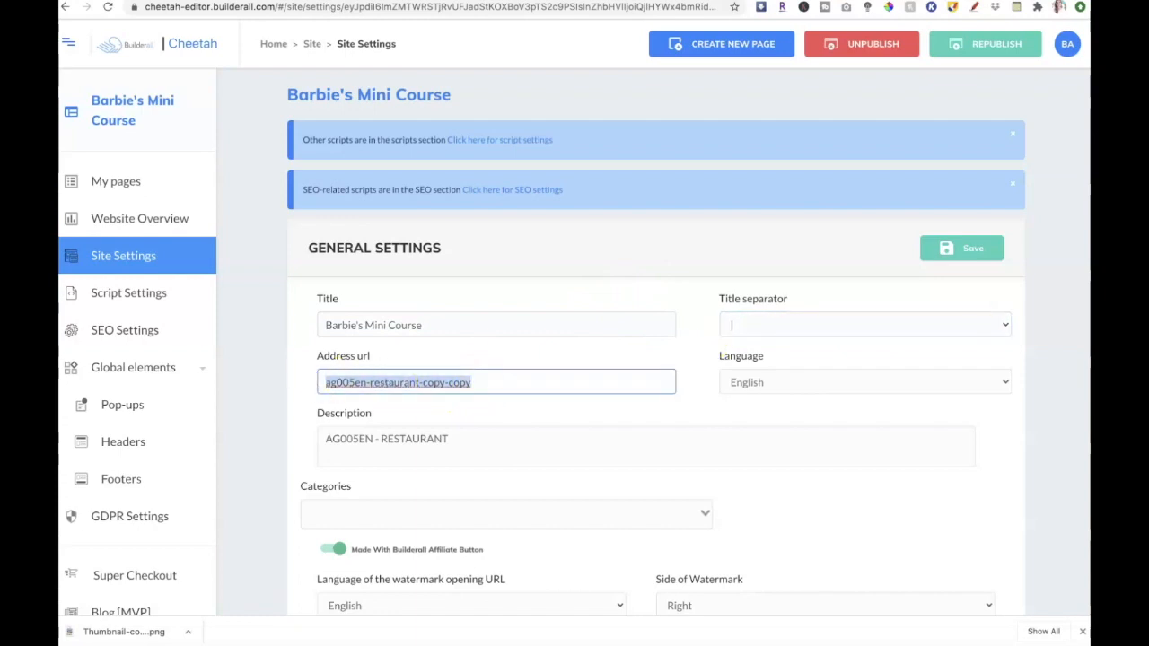
{"action": "type", "text": "barbie-minicourse"}
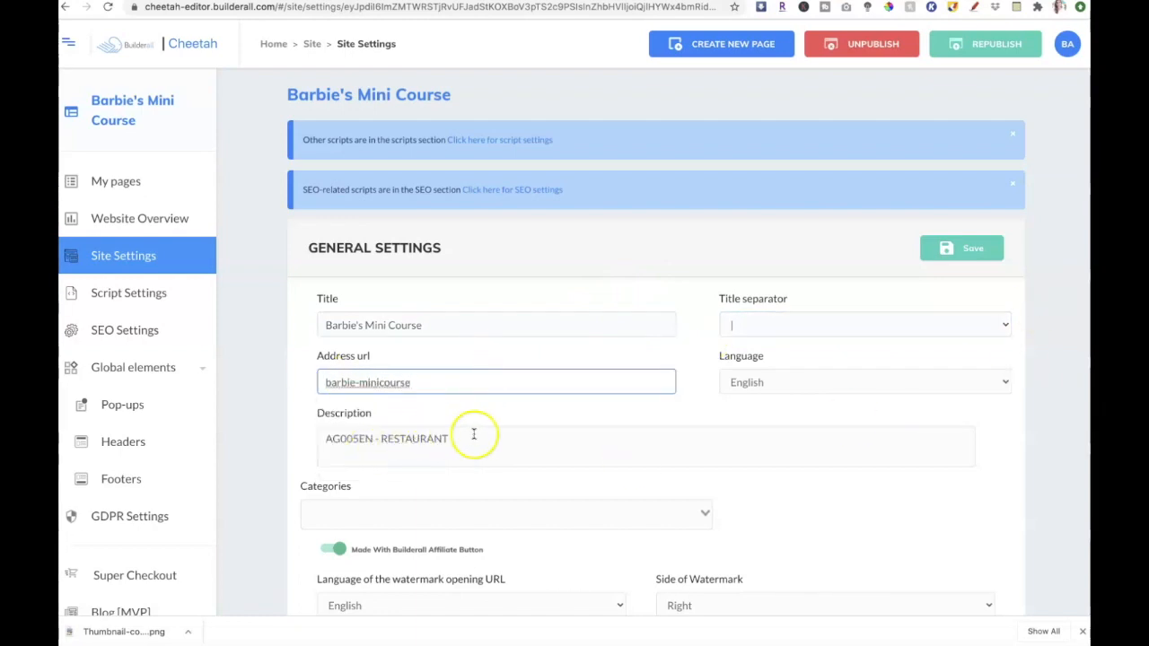
{"action": "left_click_drag", "start_coordinate": [467, 436], "coordinate": [306, 436]}
{"action": "type", "text": "Barbie's Mini-Course"}
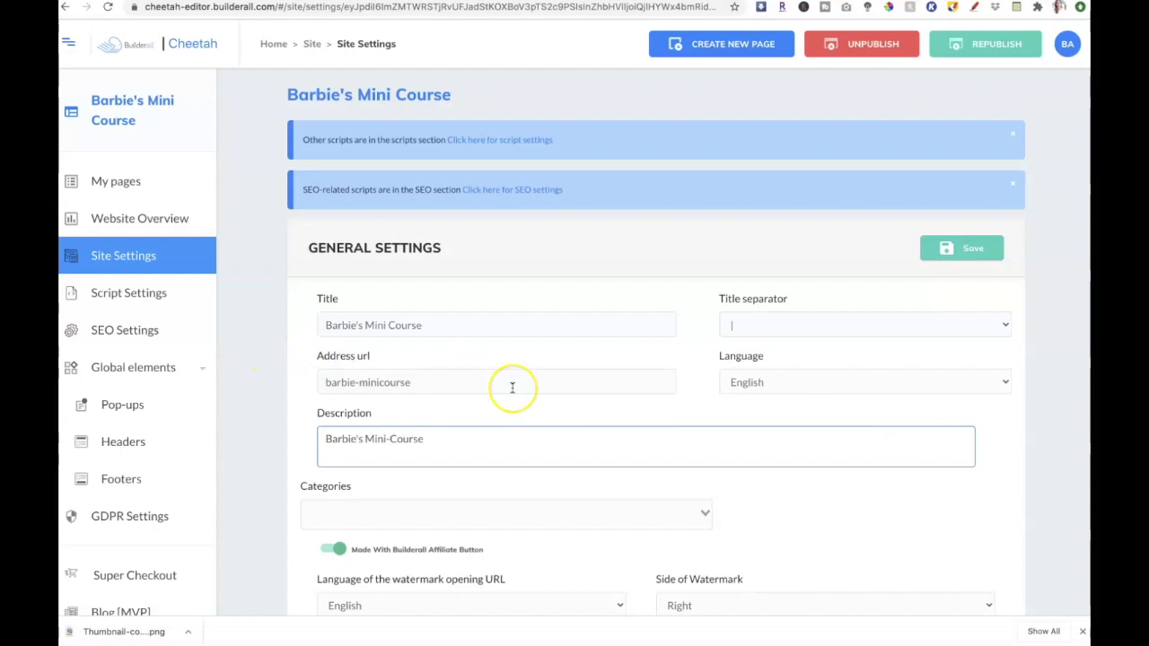
Enable CRM for the site and save the general settings.
{"action": "scroll", "coordinate": [513, 385], "scroll_direction": "down", "scroll_amount": 5}
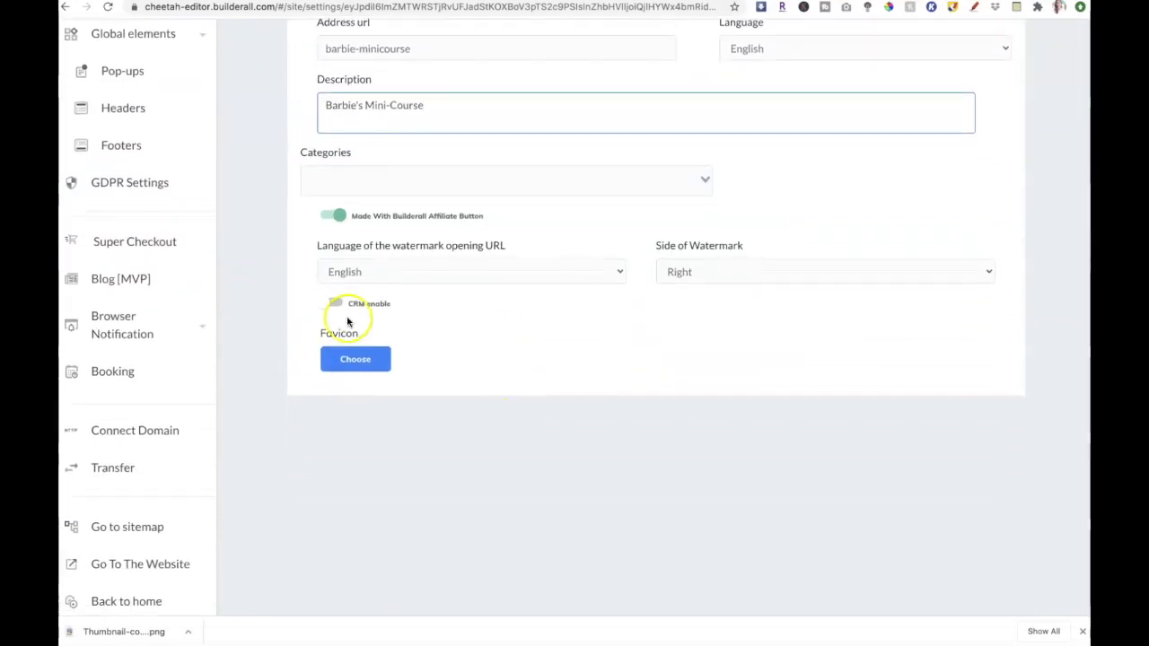
{"action": "left_click", "coordinate": [334, 303]}
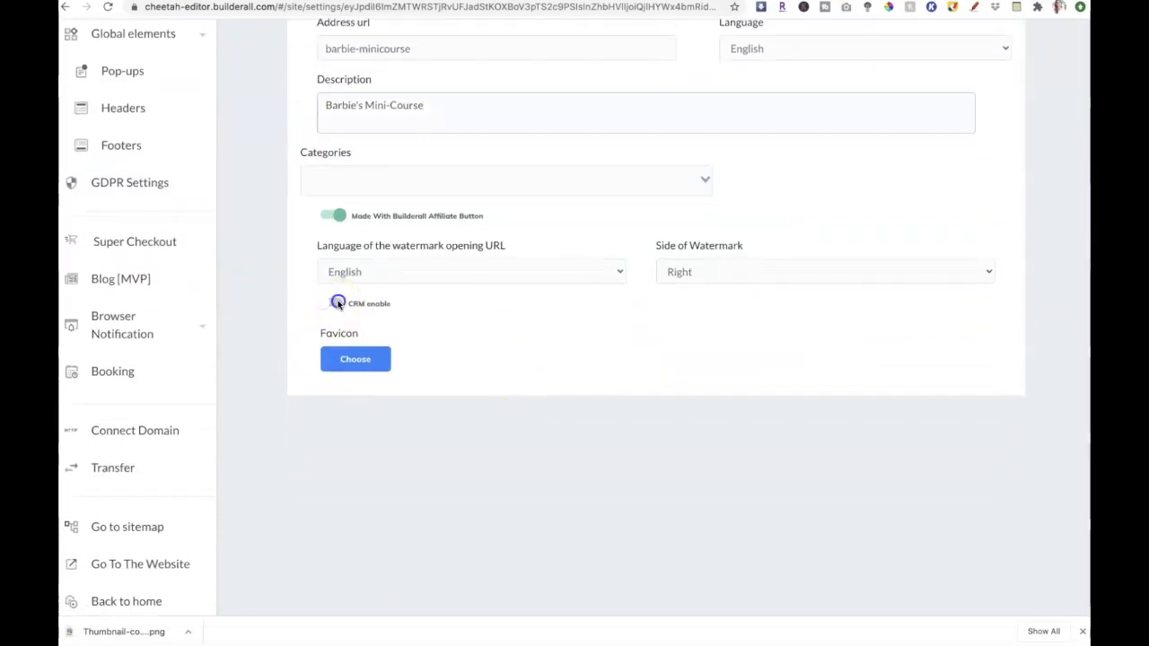
{"action": "scroll", "coordinate": [496, 347], "scroll_direction": "up", "scroll_amount": 2}
{"action": "scroll", "coordinate": [496, 346], "scroll_direction": "up", "scroll_amount": 1}
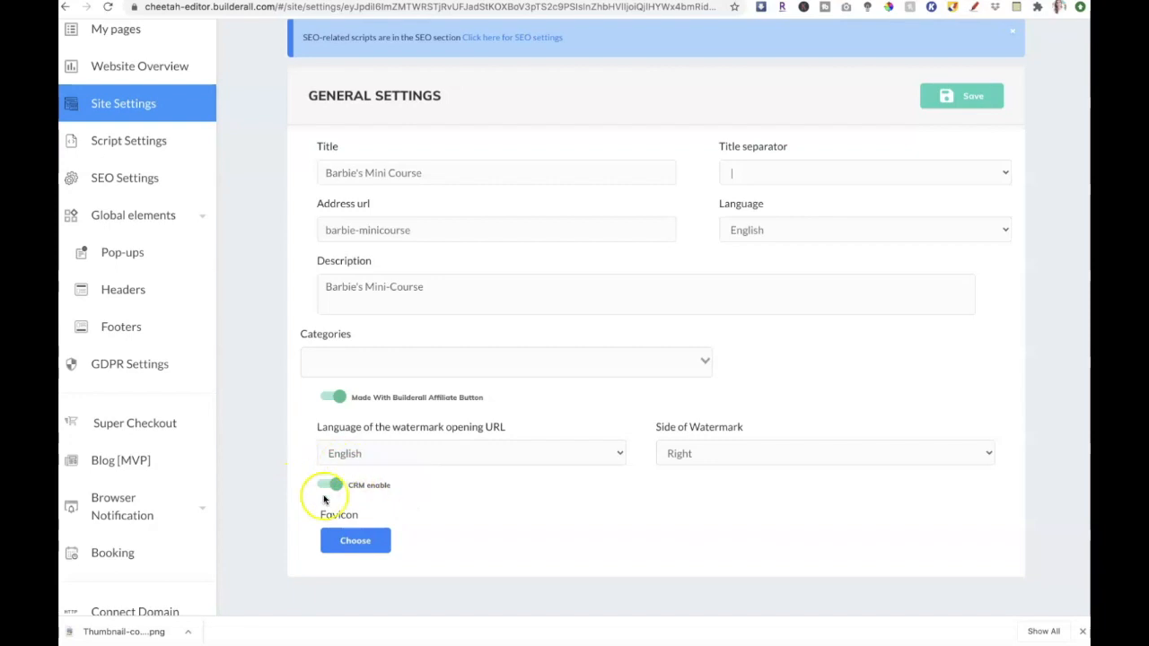
{"action": "scroll", "coordinate": [457, 501], "scroll_direction": "up", "scroll_amount": 3}
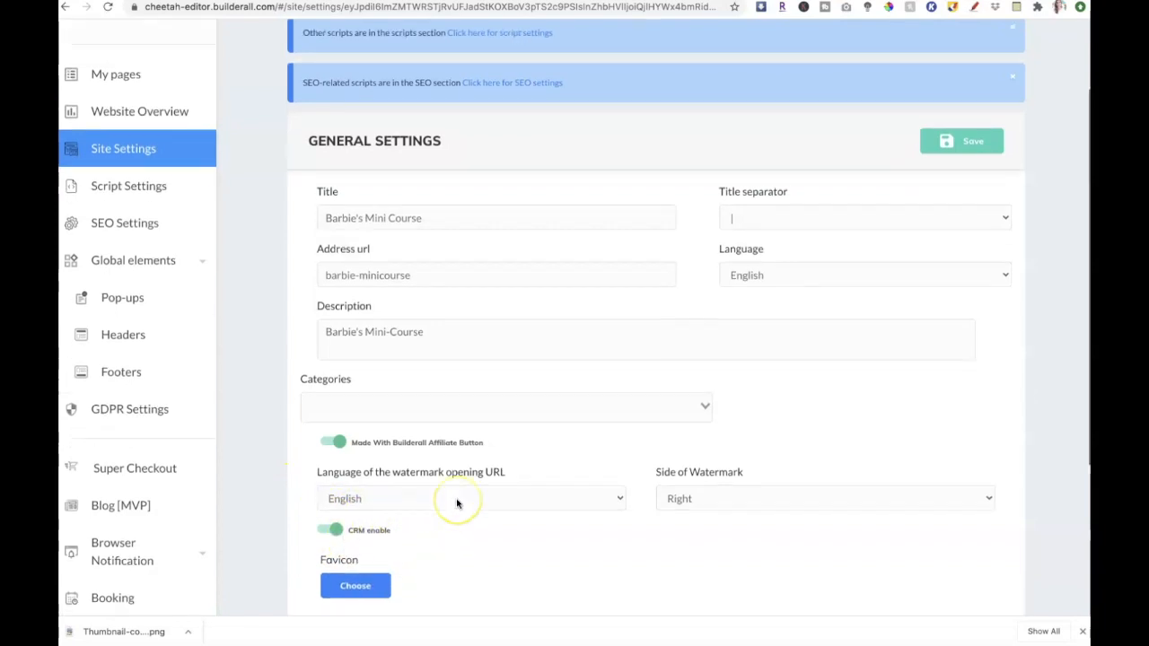
{"action": "left_click", "coordinate": [975, 243]}
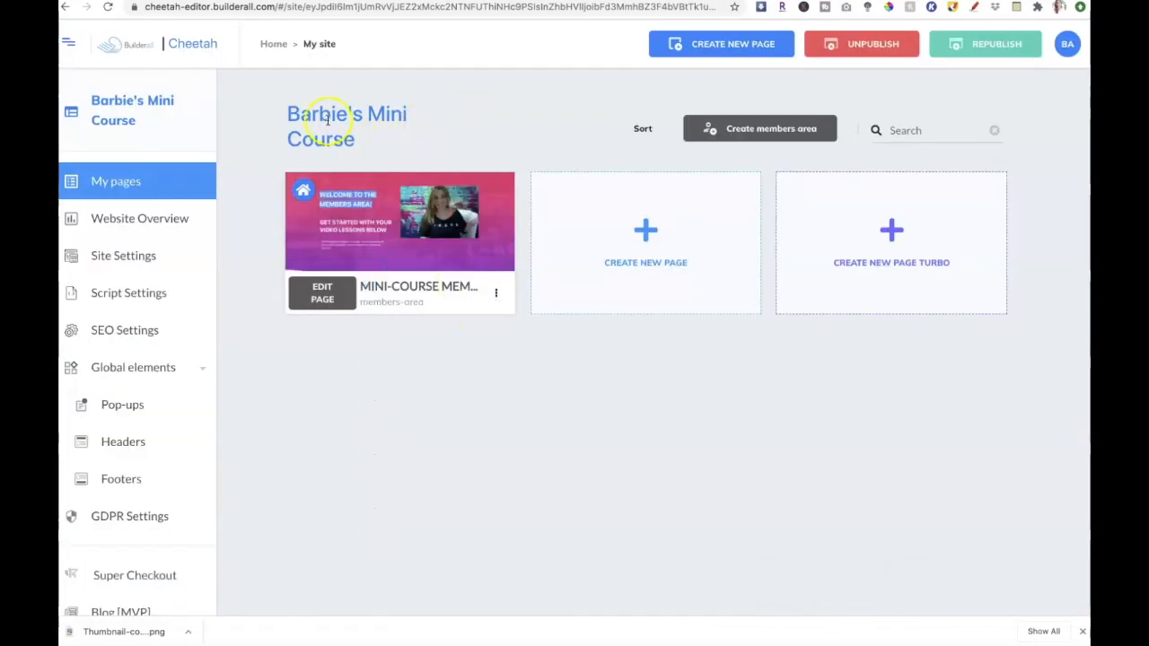
Open the live members area page from the retitled site's page overview to check its new web address.
{"action": "left_click_drag", "start_coordinate": [287, 114], "coordinate": [375, 139]}
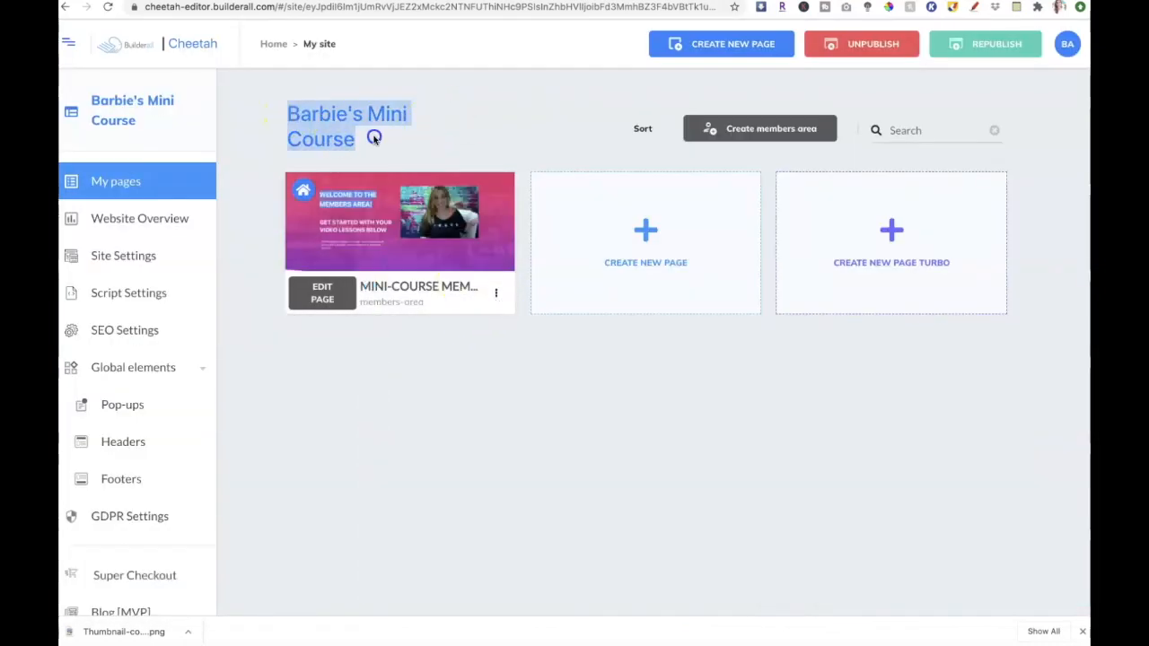
{"action": "left_click", "coordinate": [497, 296]}
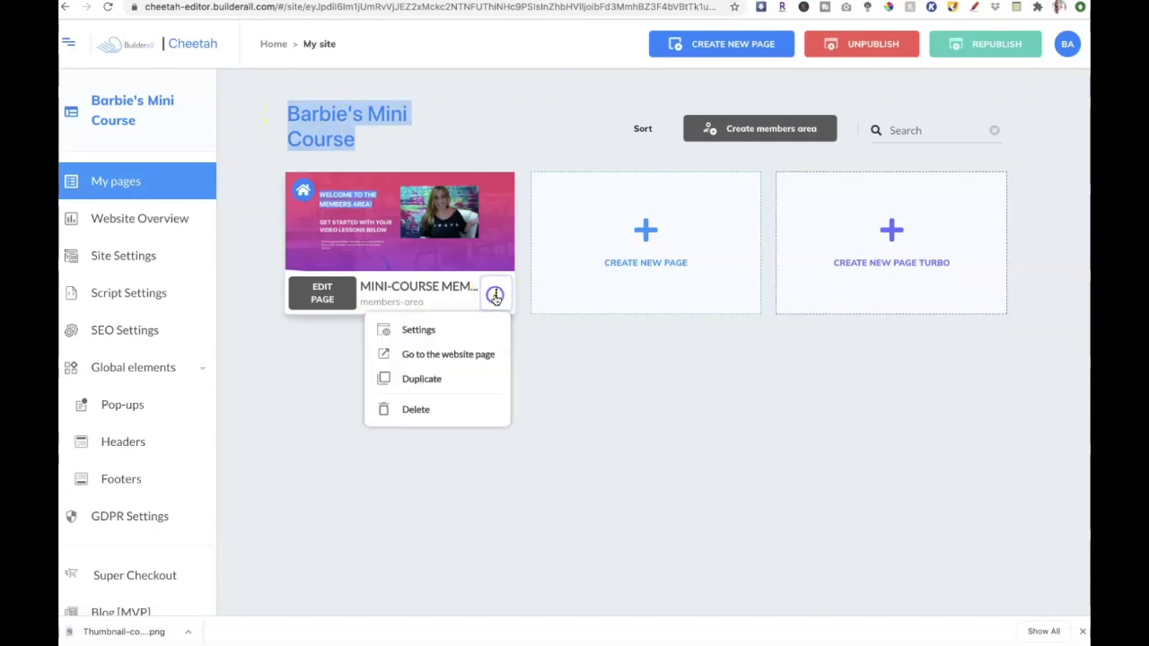
{"action": "left_click", "coordinate": [447, 353]}
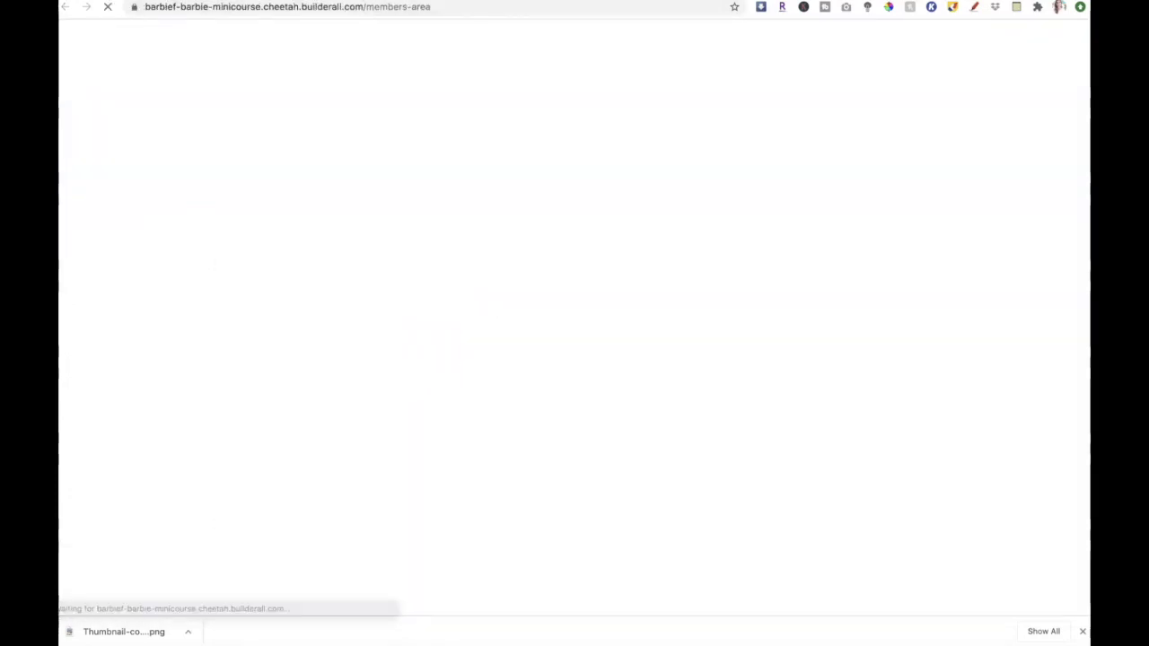
Look over the live members area page and return to the site's page overview.
{"action": "scroll", "coordinate": [1027, 347], "scroll_direction": "down", "scroll_amount": 20}
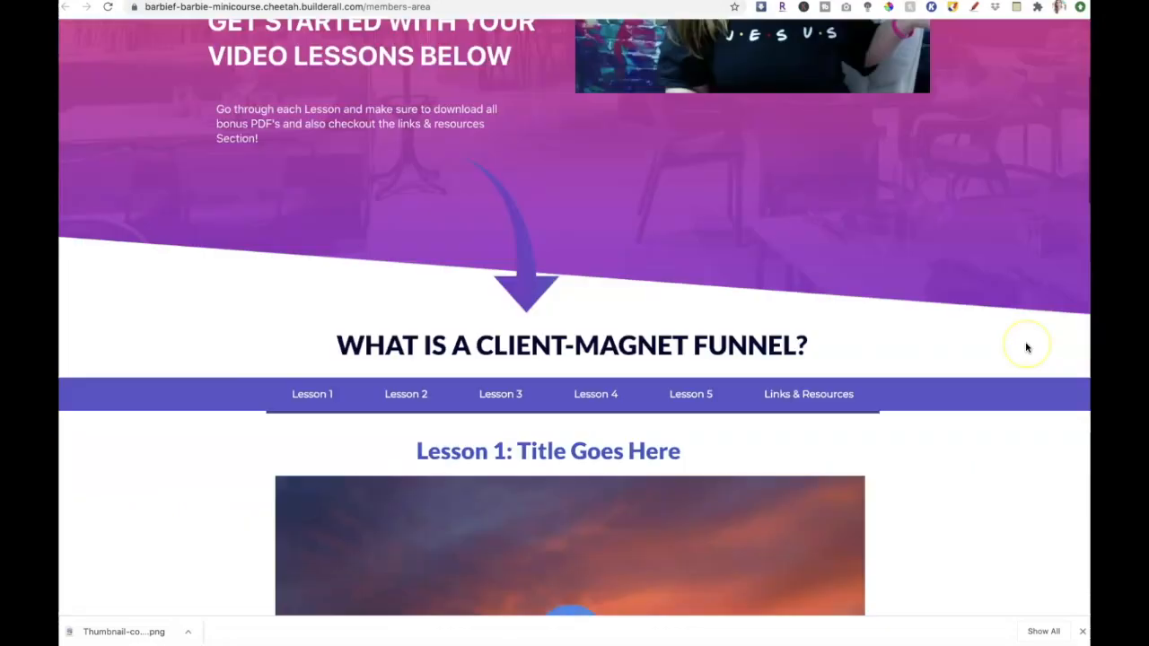
{"action": "scroll", "coordinate": [1028, 347], "scroll_direction": "up", "scroll_amount": 20}
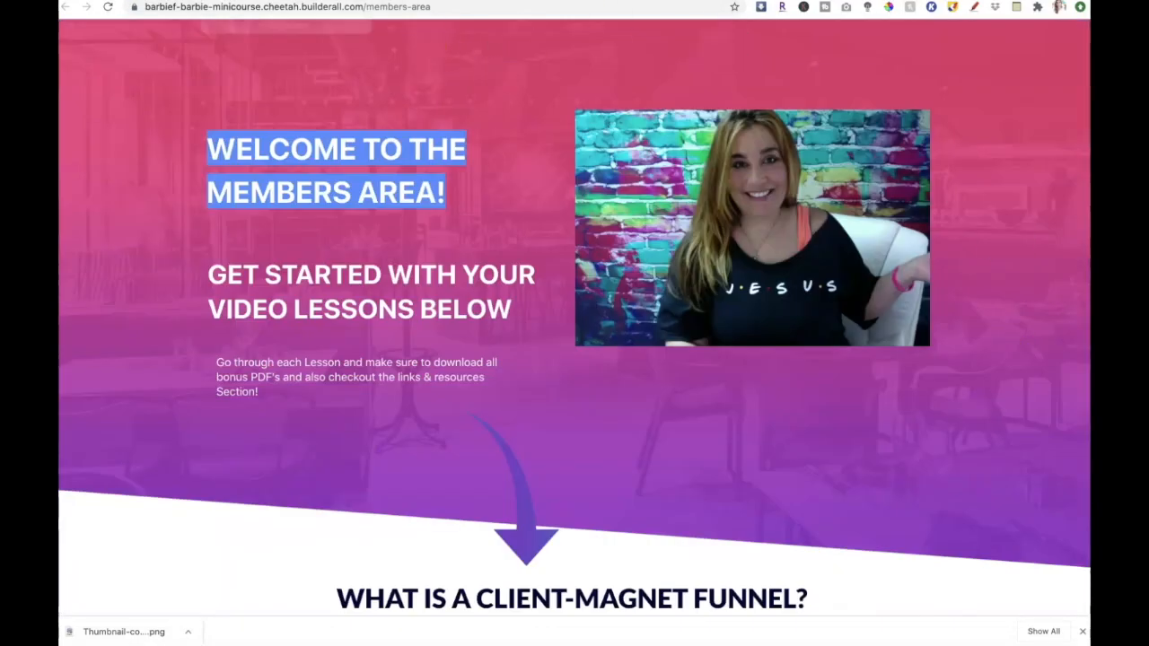
{"action": "left_click", "coordinate": [301, 1]}
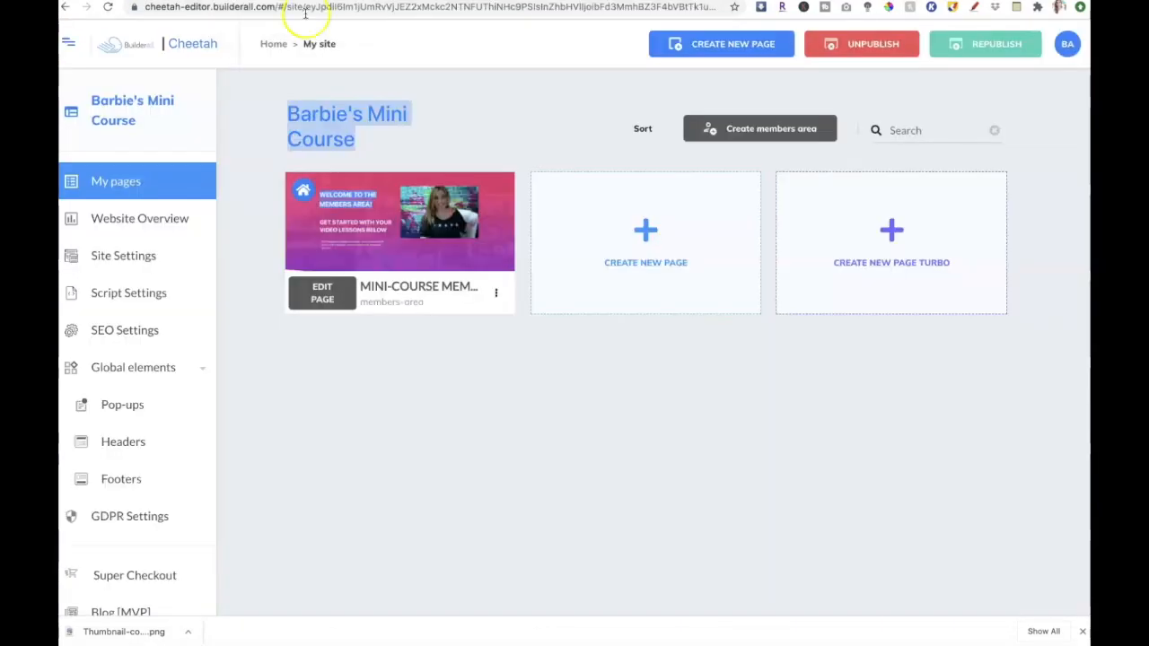
Duplicate the Mini-Course Members Area page and open the copy's page settings.
{"action": "left_click", "coordinate": [496, 294]}
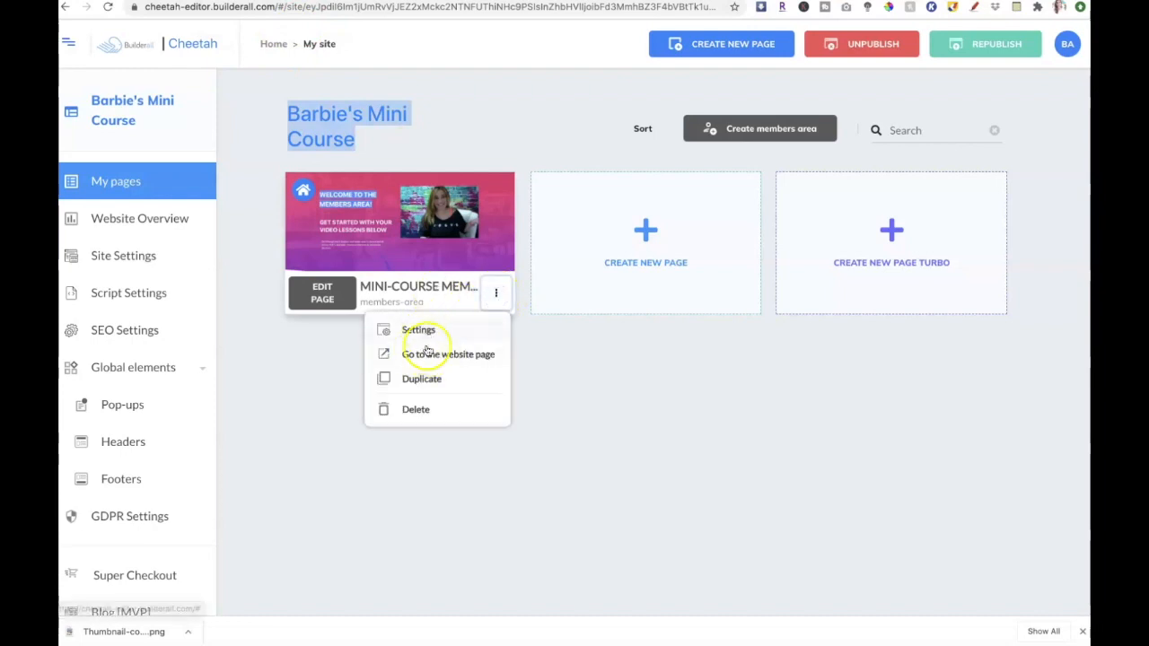
{"action": "left_click", "coordinate": [429, 377]}
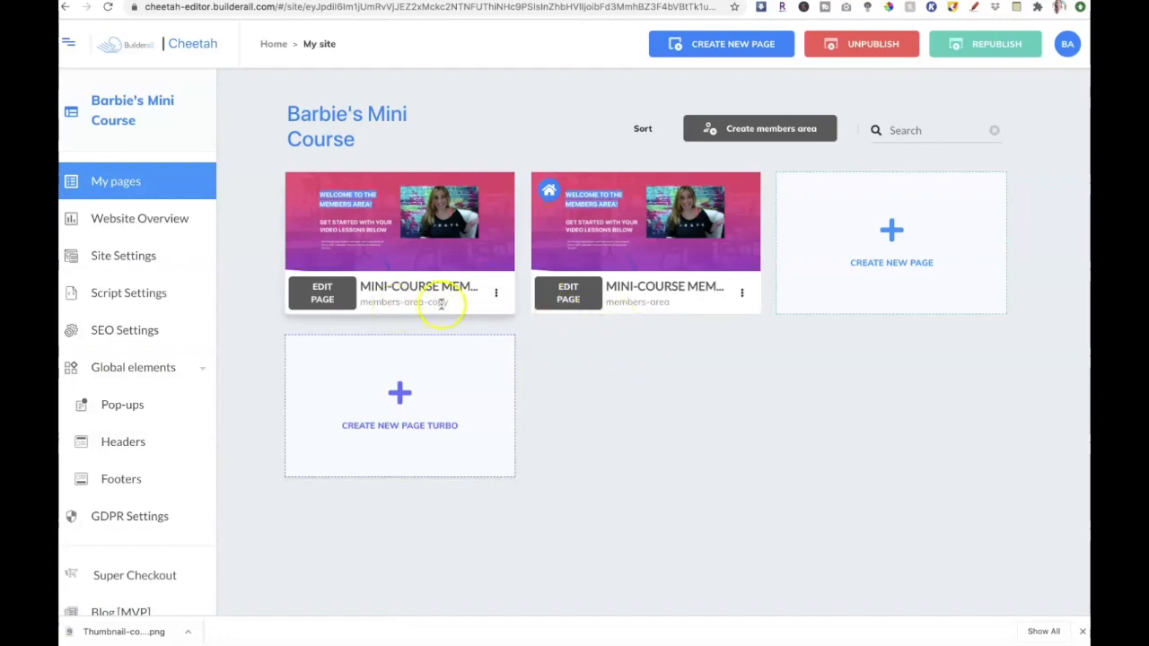
{"action": "left_click", "coordinate": [497, 294]}
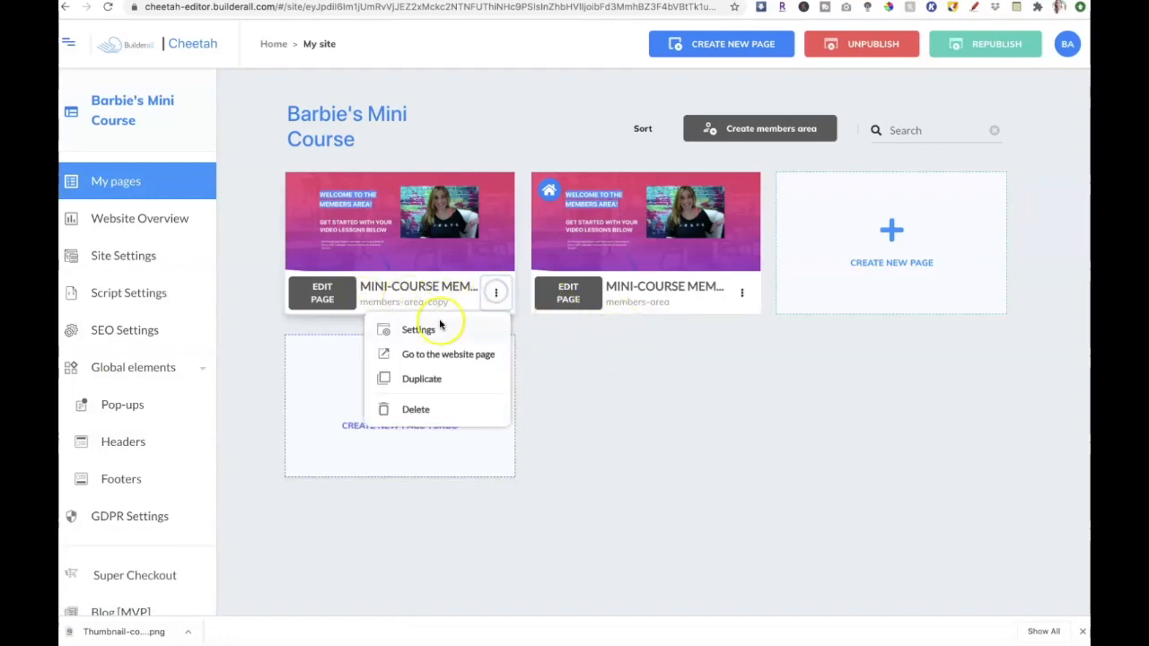
{"action": "left_click", "coordinate": [435, 331]}
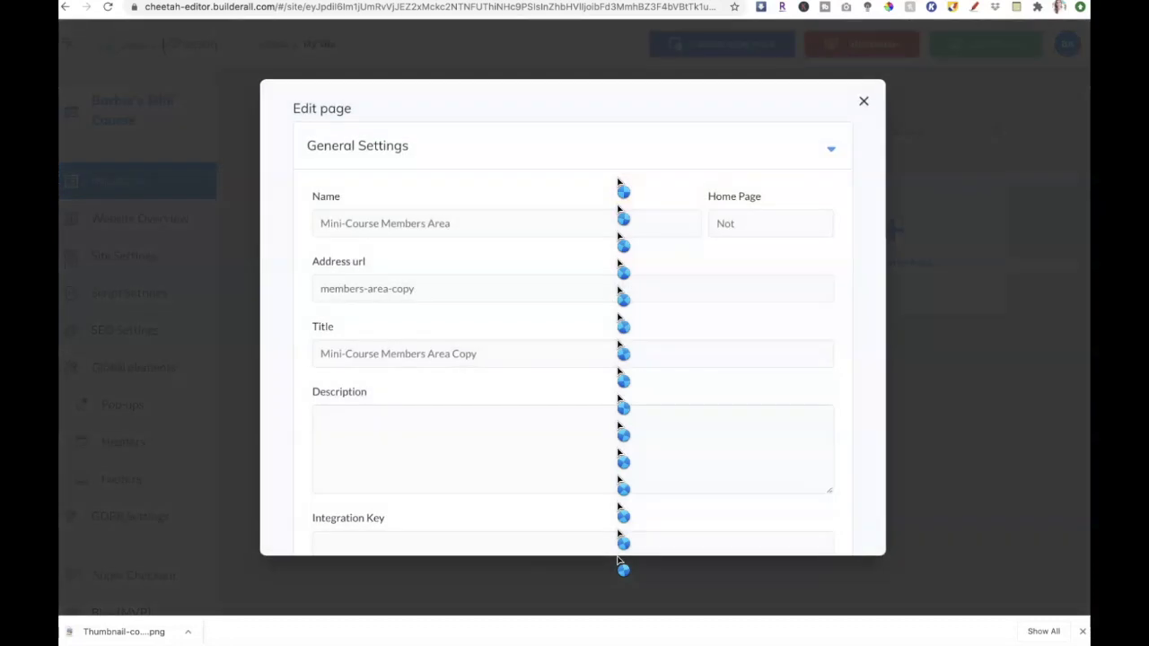
Set the copied page's name to "OTO-Page" and its address URL to "OTO".
{"action": "left_click_drag", "start_coordinate": [461, 226], "coordinate": [280, 215]}
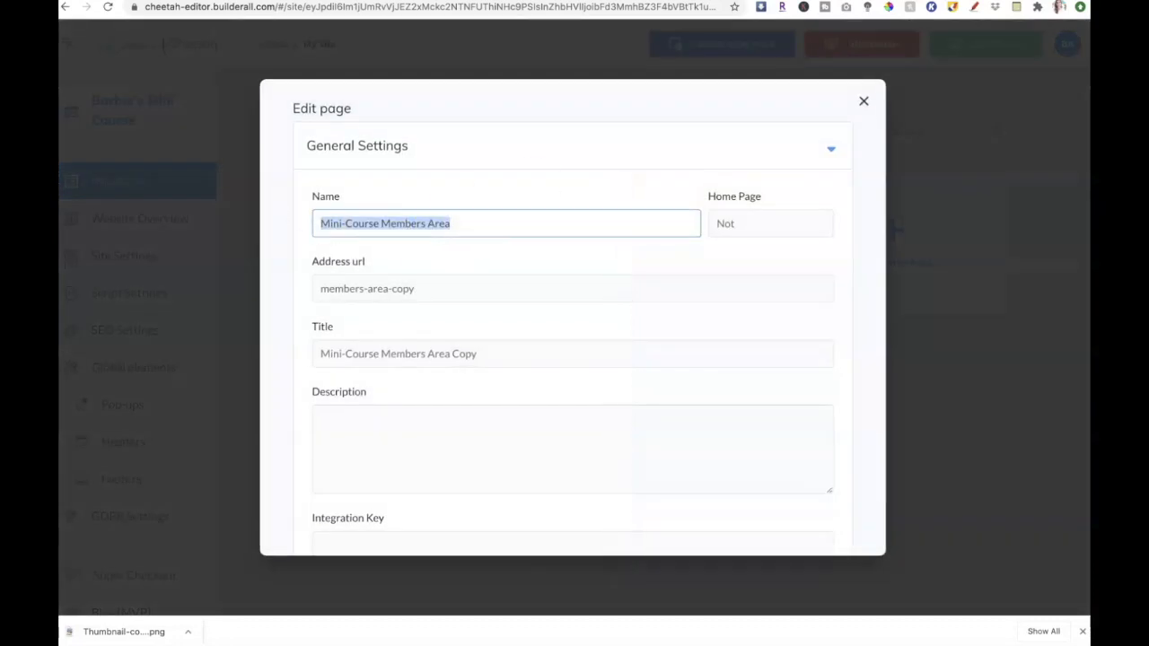
{"action": "type", "text": "OTO-Page"}
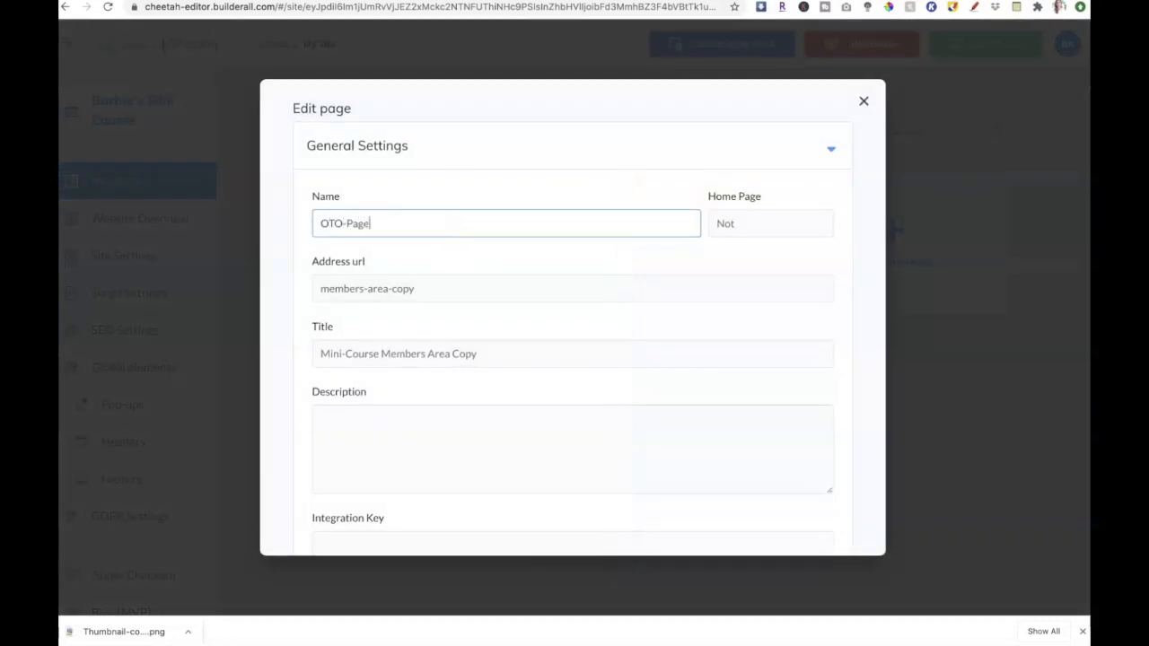
{"action": "left_click_drag", "start_coordinate": [464, 290], "coordinate": [267, 279]}
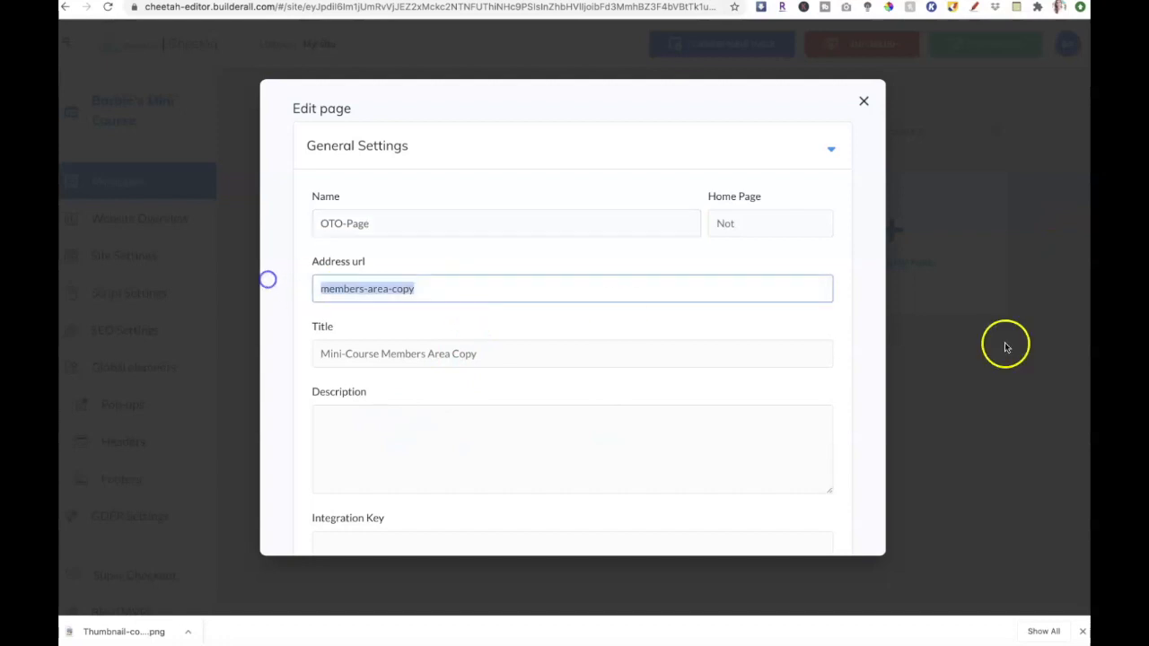
{"action": "type", "text": "OTO"}
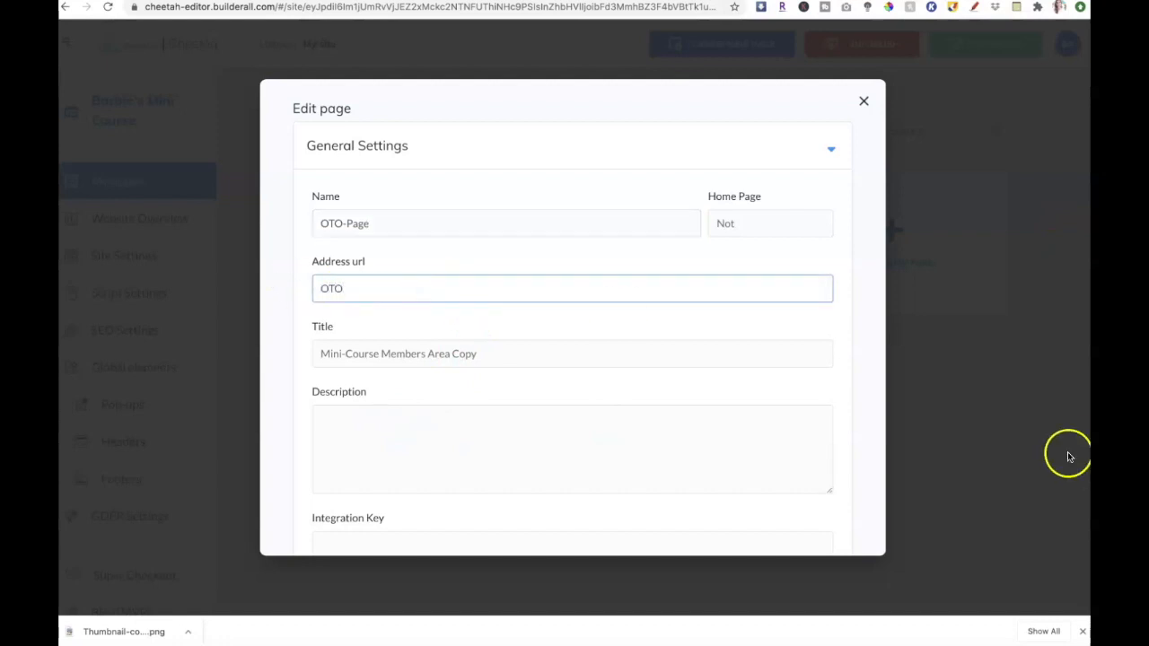
Replace the copied page's title with "One Time Offer" and save the page settings.
{"action": "scroll", "coordinate": [656, 374], "scroll_direction": "down", "scroll_amount": 1}
{"action": "left_click_drag", "start_coordinate": [293, 329], "coordinate": [811, 341]}
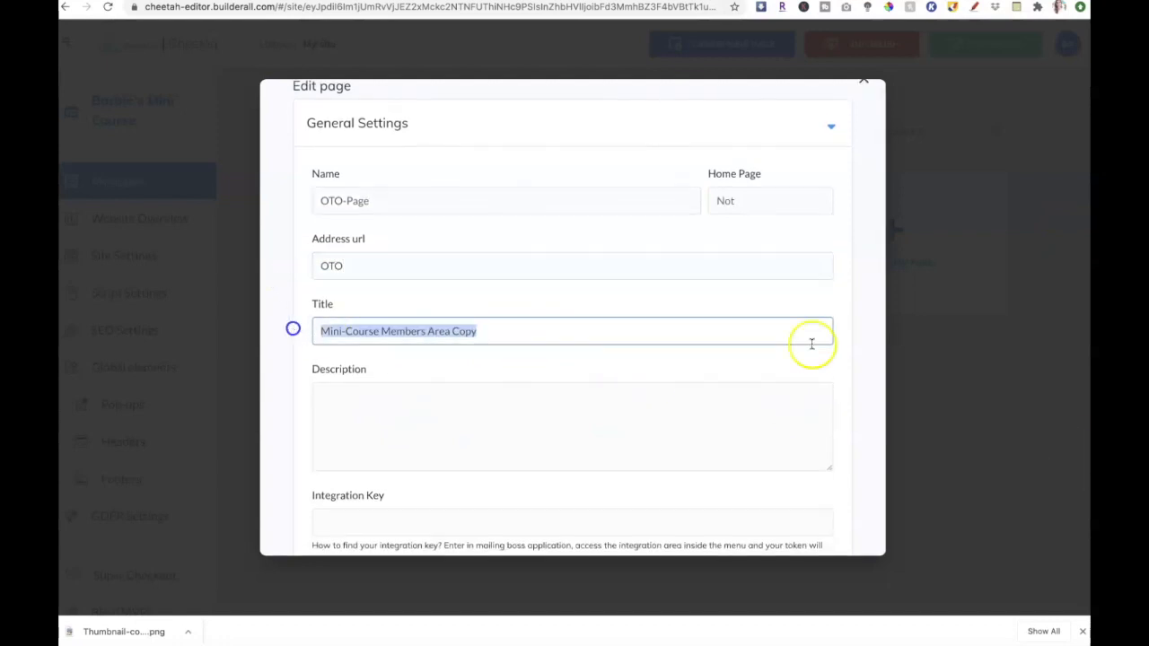
{"action": "type", "text": "Onte T"}
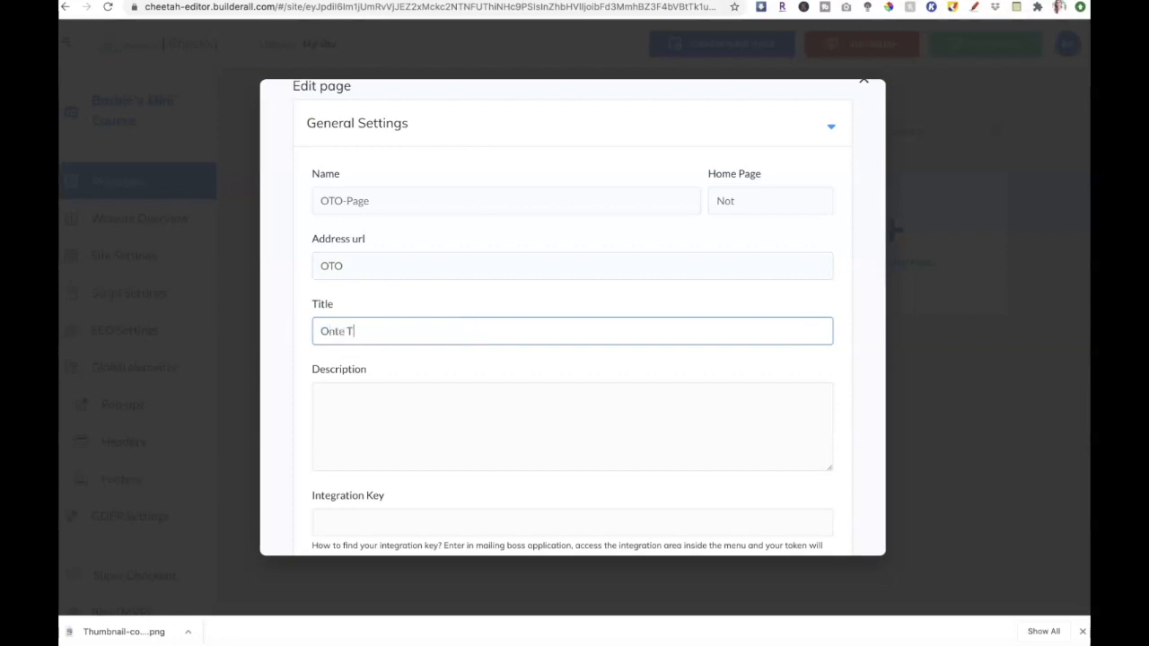
{"action": "type", "text": "e Tie Off"}
{"action": "key", "text": "BackSpace"}
{"action": "key", "text": "BackSpace"}
{"action": "key", "text": "BackSpace"}
{"action": "type", "text": "er"}
{"action": "key", "text": "BackSpace"}
{"action": "type", "text": "Offer"}
{"action": "scroll", "coordinate": [885, 513], "scroll_direction": "down", "scroll_amount": 15}
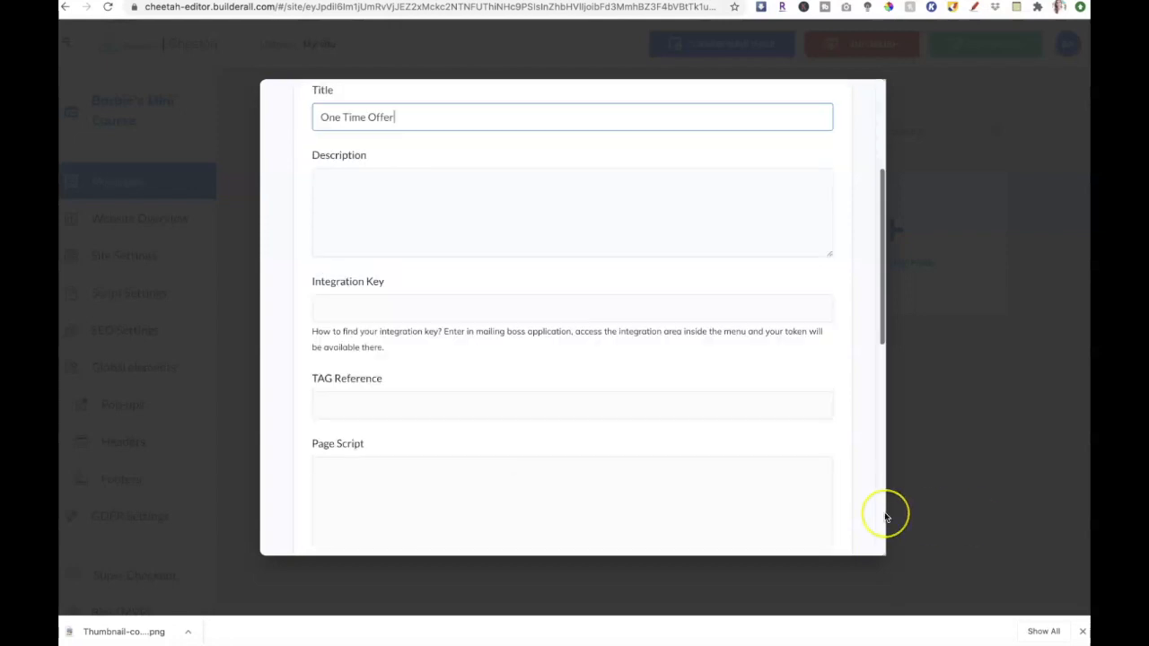
{"action": "left_click", "coordinate": [836, 519]}
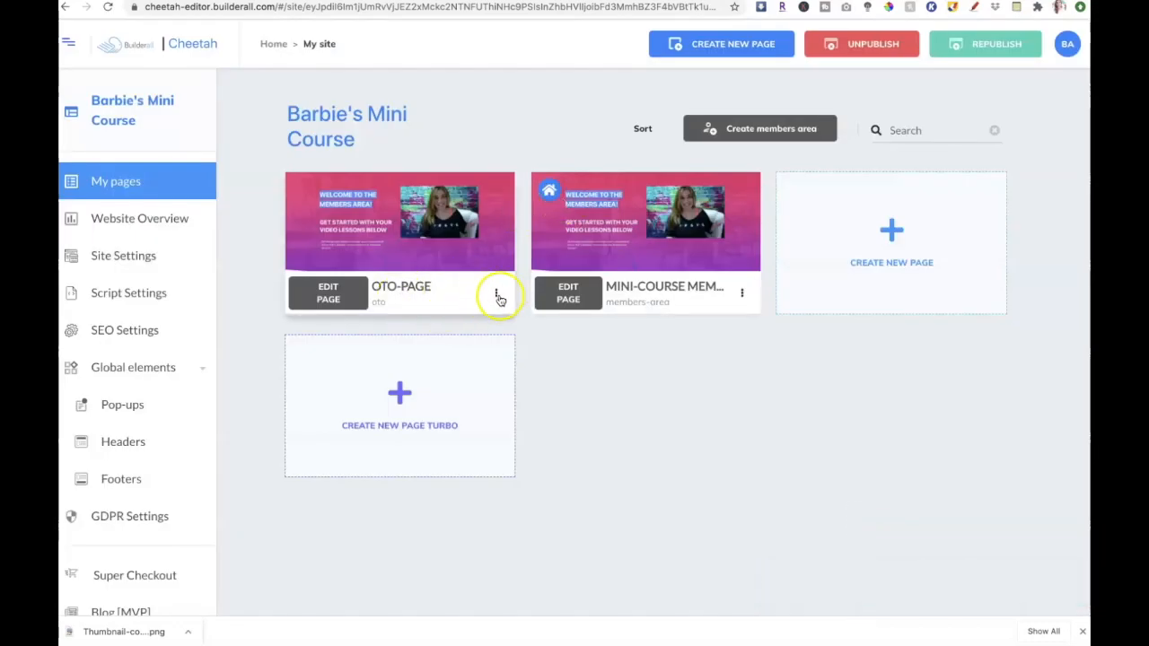
Open the OTO-Page in the page editor.
{"action": "left_click", "coordinate": [496, 295]}
{"action": "left_click", "coordinate": [461, 274]}
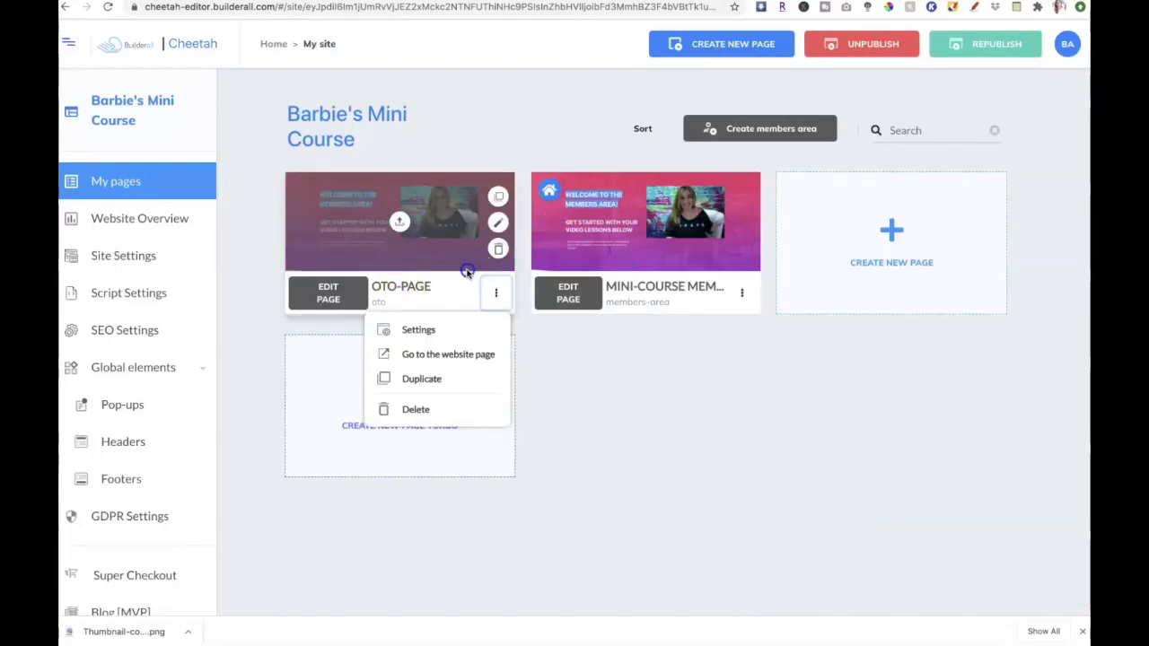
{"action": "left_click", "coordinate": [328, 293]}
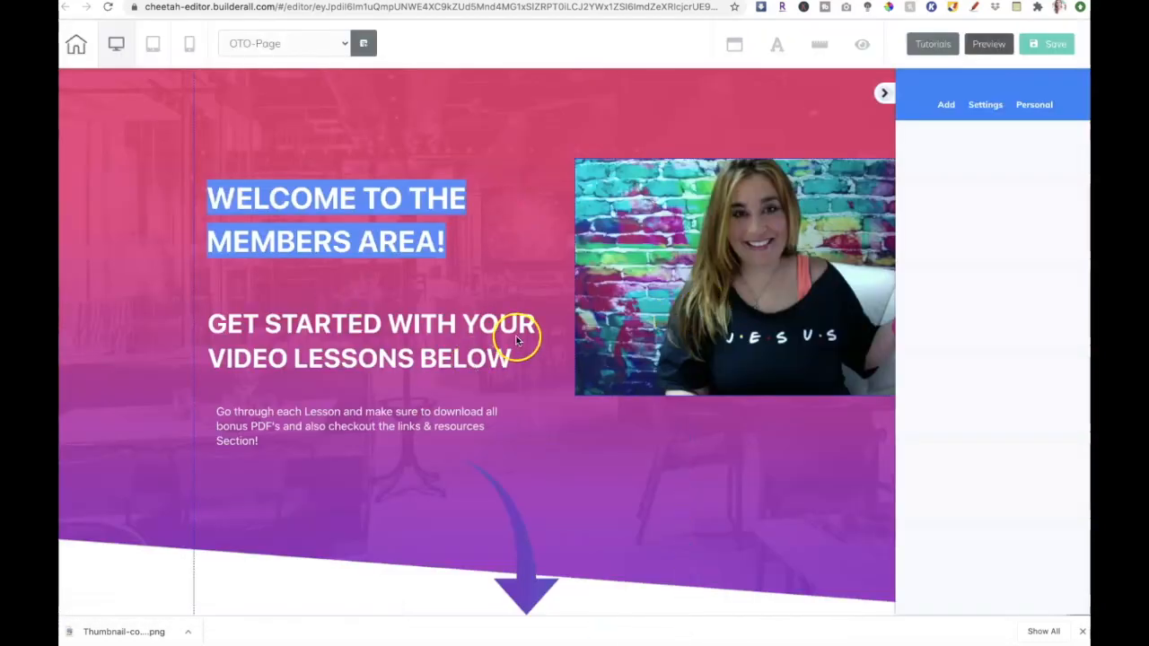
Examine the duplicated page's sections from the welcome banner to the customer support area, and return to the site's page overview.
{"action": "scroll", "coordinate": [513, 333], "scroll_direction": "down", "scroll_amount": 5}
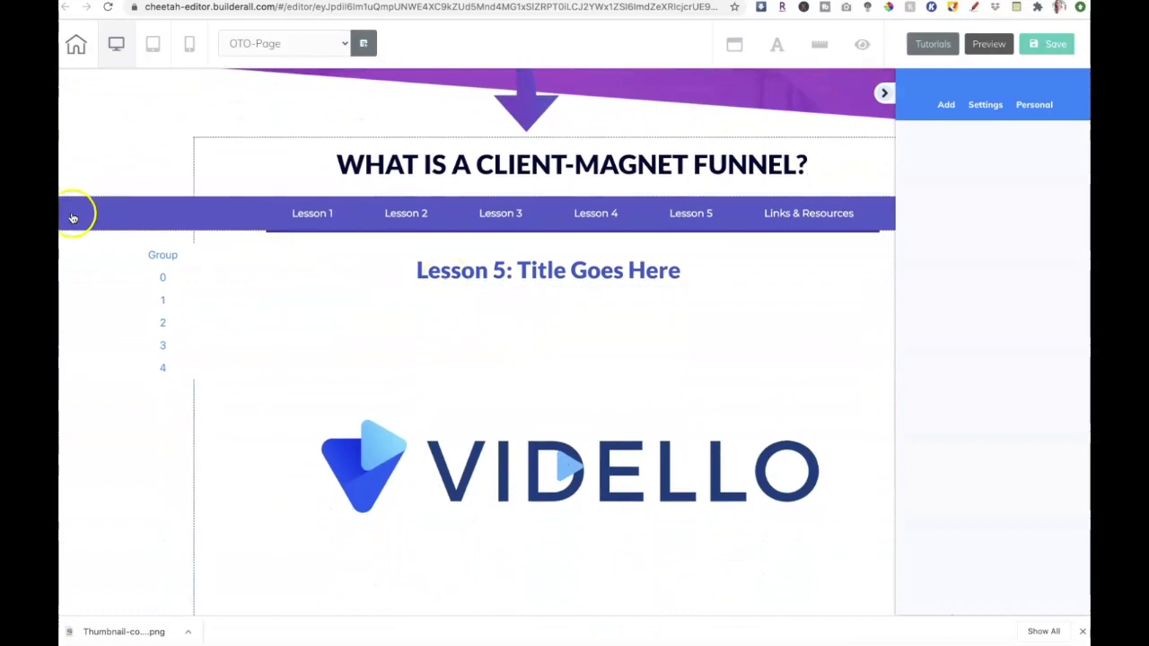
{"action": "scroll", "coordinate": [228, 264], "scroll_direction": "down", "scroll_amount": 1}
{"action": "scroll", "coordinate": [242, 274], "scroll_direction": "down", "scroll_amount": 7}
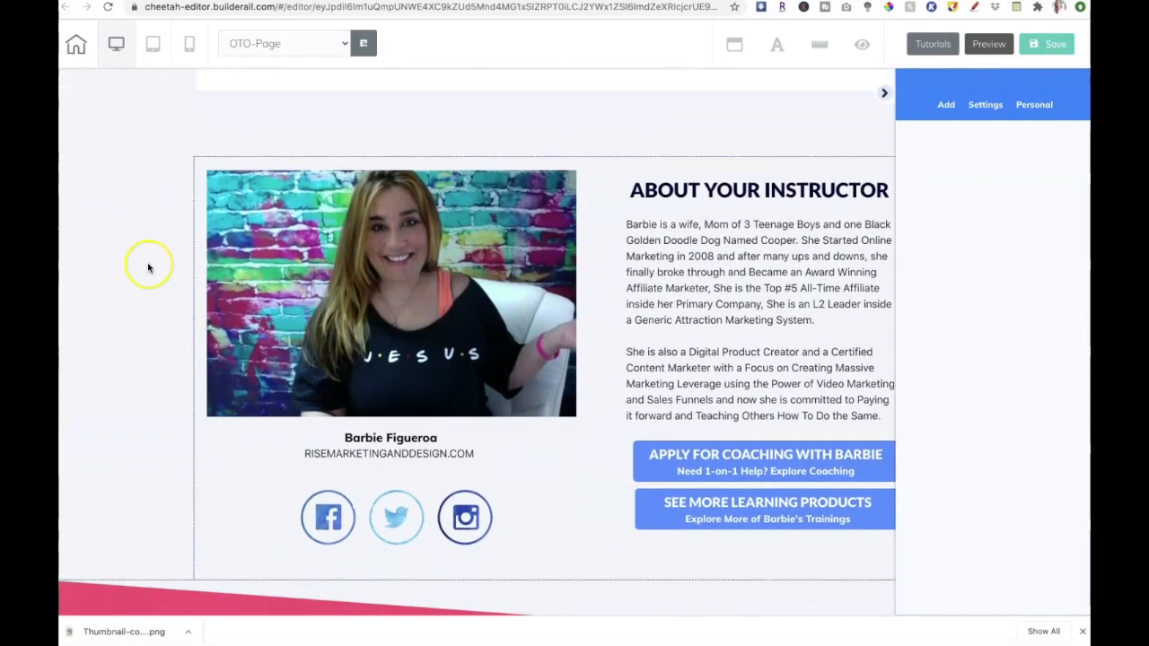
{"action": "scroll", "coordinate": [111, 268], "scroll_direction": "down", "scroll_amount": 9}
{"action": "scroll", "coordinate": [149, 268], "scroll_direction": "down", "scroll_amount": 3}
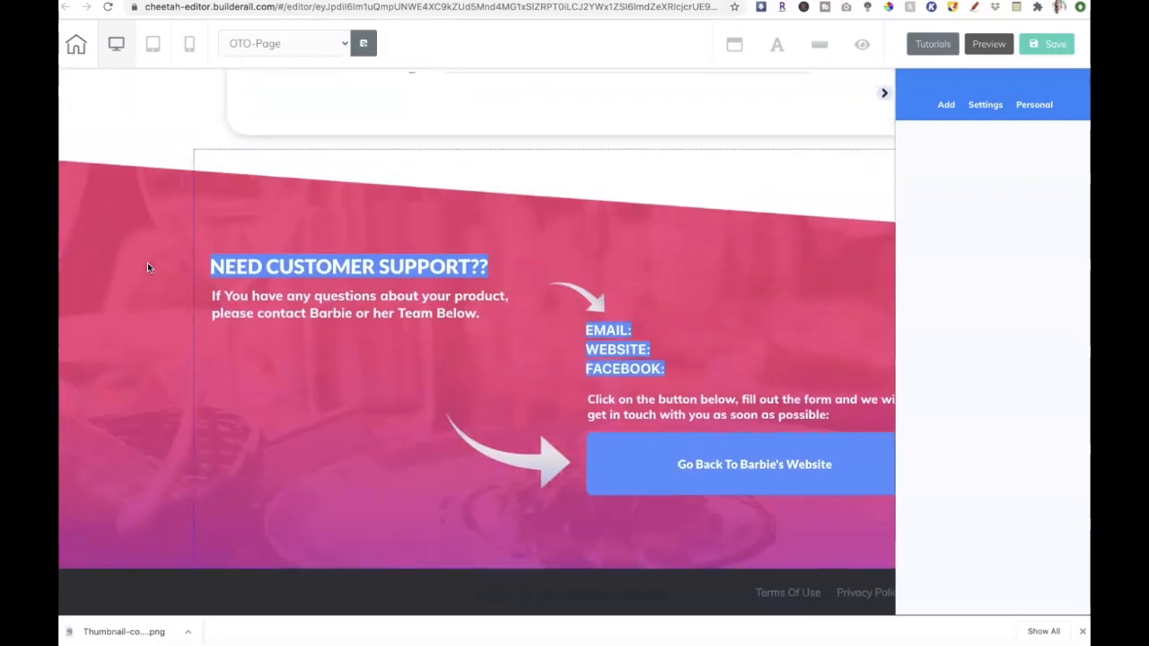
{"action": "scroll", "coordinate": [149, 267], "scroll_direction": "up", "scroll_amount": 4}
{"action": "scroll", "coordinate": [212, 256], "scroll_direction": "up", "scroll_amount": 10}
{"action": "scroll", "coordinate": [211, 258], "scroll_direction": "up", "scroll_amount": 12}
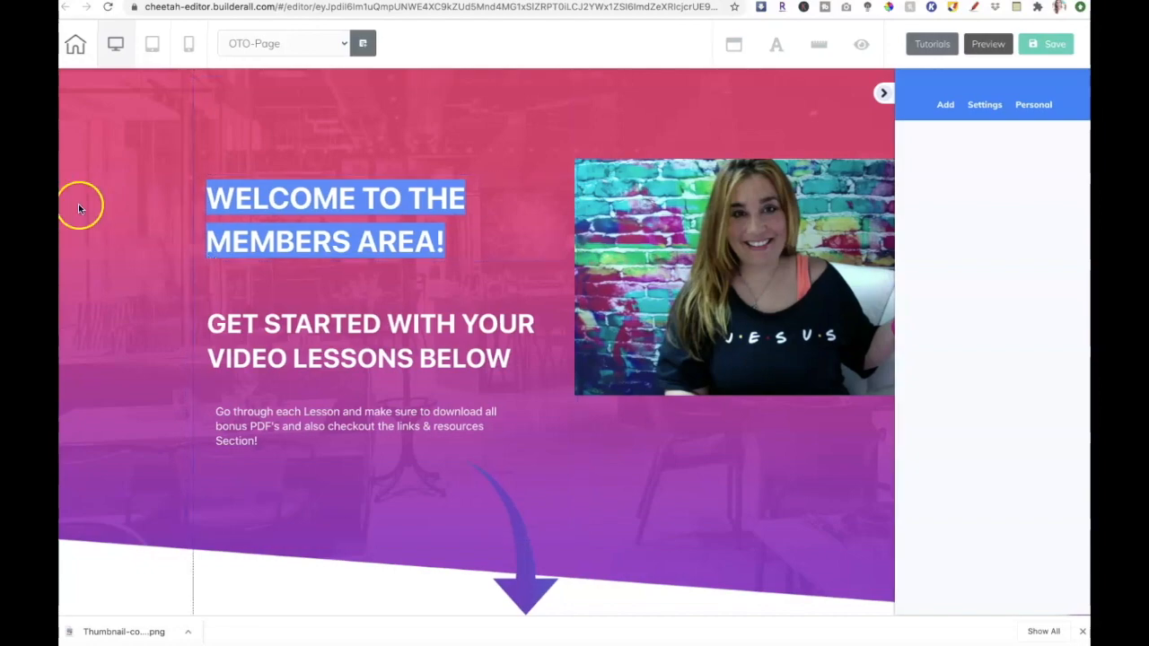
{"action": "scroll", "coordinate": [78, 204], "scroll_direction": "down", "scroll_amount": 5}
{"action": "scroll", "coordinate": [78, 204], "scroll_direction": "down", "scroll_amount": 20}
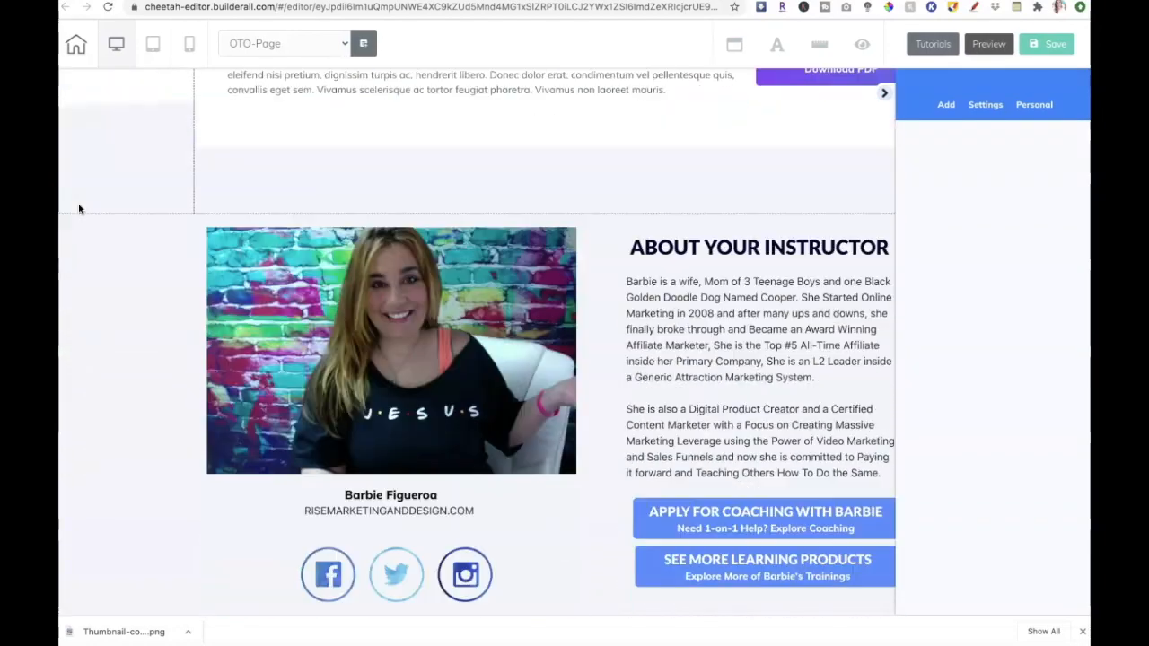
{"action": "scroll", "coordinate": [78, 209], "scroll_direction": "up", "scroll_amount": 20}
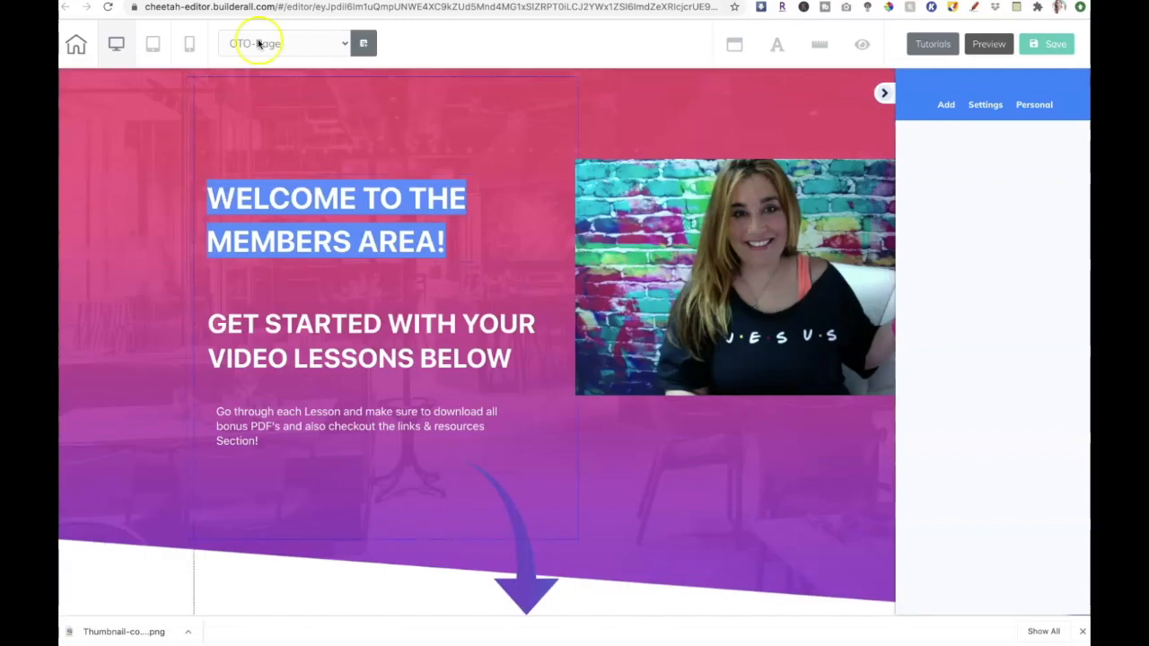
{"action": "left_click", "coordinate": [76, 43]}
{"action": "left_click", "coordinate": [641, 333]}
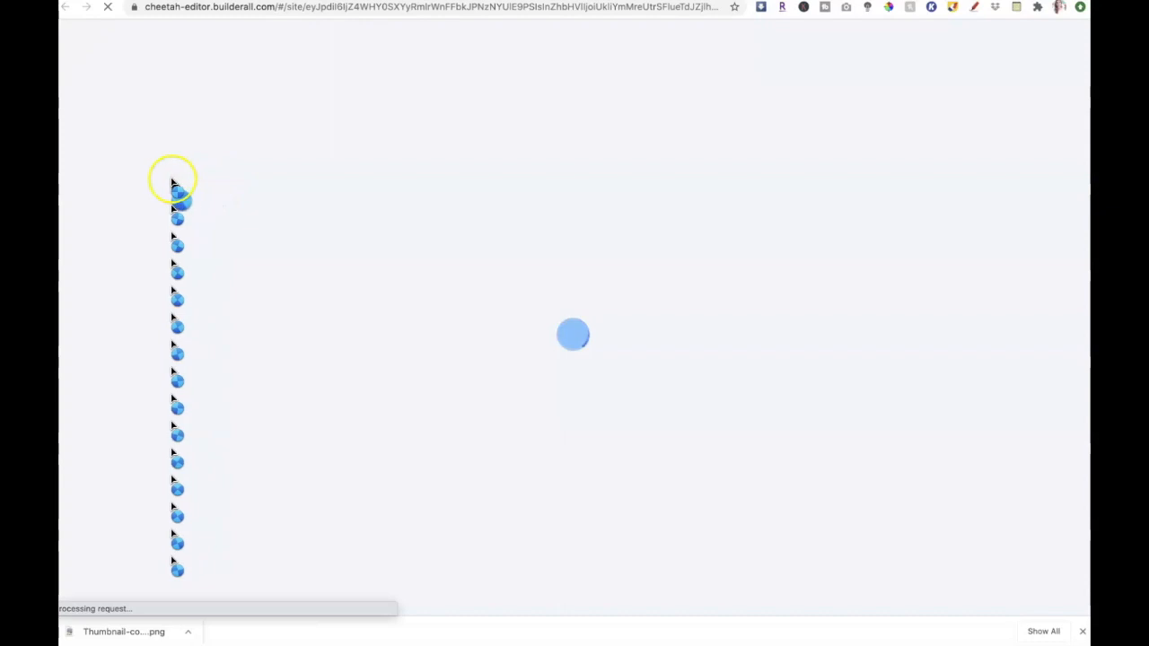